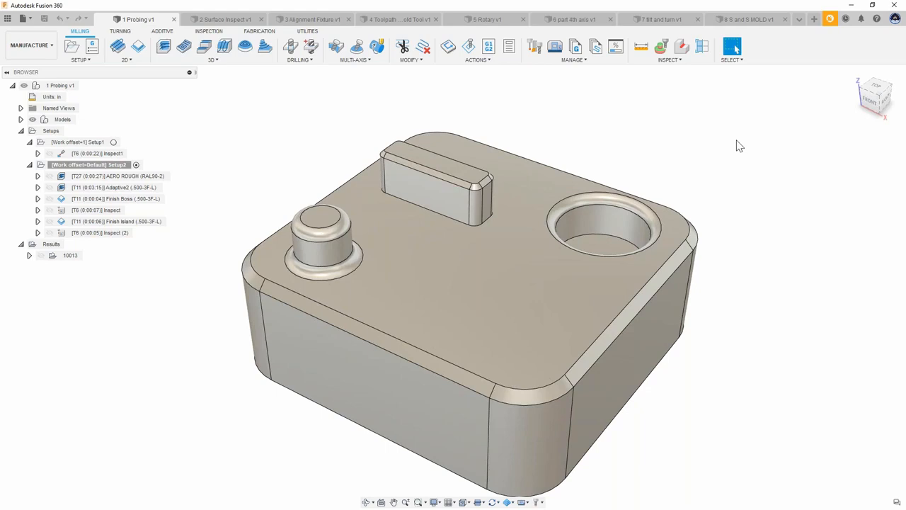
{"action": "middle_click_drag", "start_coordinate": [667, 132], "coordinate": [637, 136], "text": "shift"}
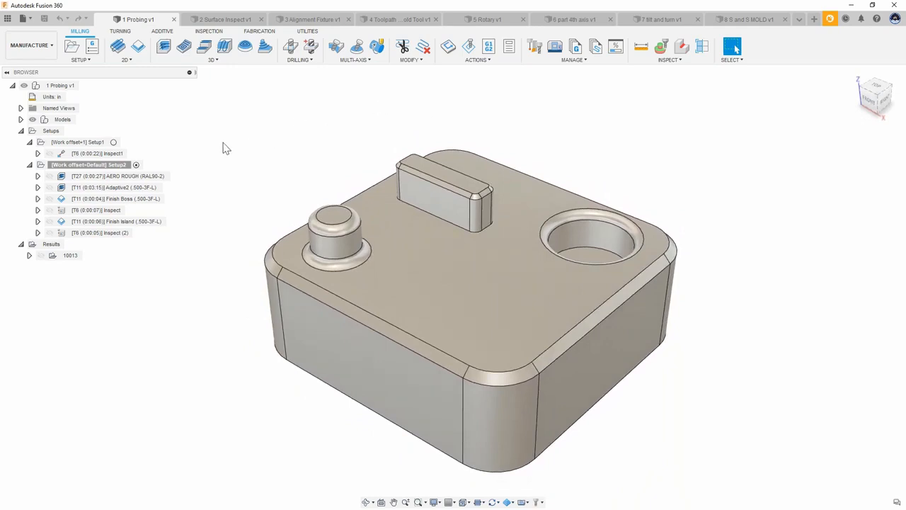
{"action": "middle_click_drag", "start_coordinate": [180, 151], "coordinate": [208, 150], "text": "shift"}
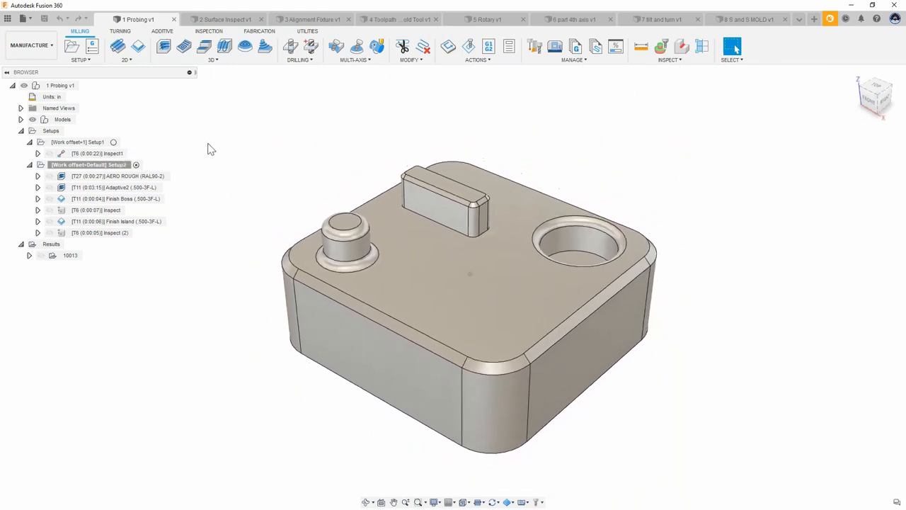
{"action": "scroll", "coordinate": [208, 145], "scroll_direction": "down", "scroll_amount": 2}
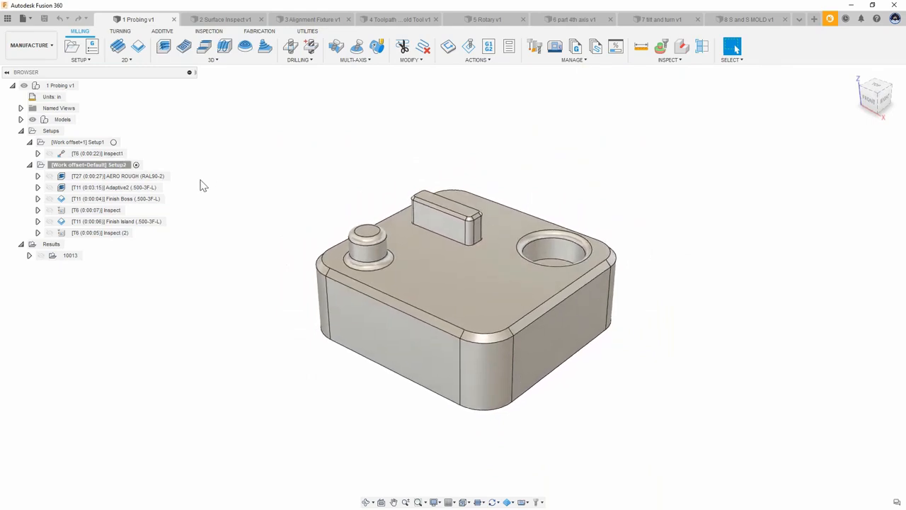
{"action": "left_click", "coordinate": [147, 182]}
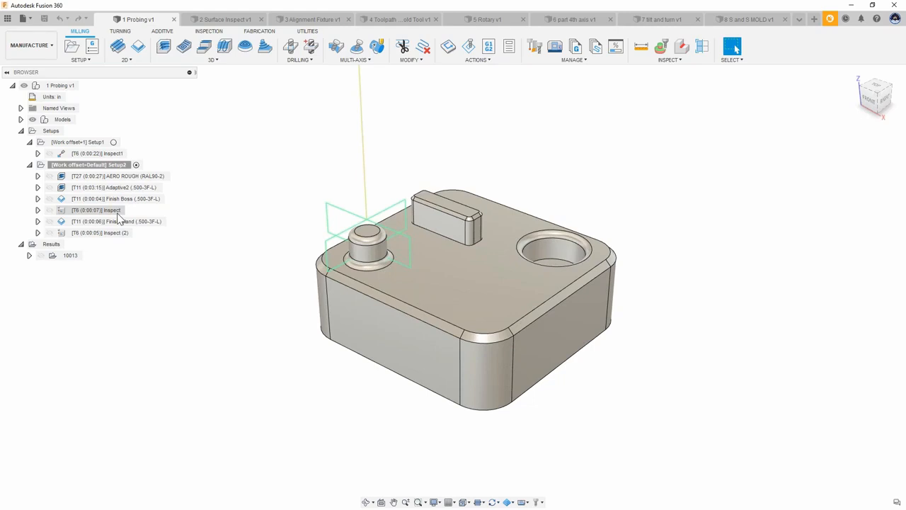
Step: Open the boss Inspect operation in Setup2 for editing and review its Geometry and Actions settings
{"action": "left_click", "coordinate": [63, 212]}
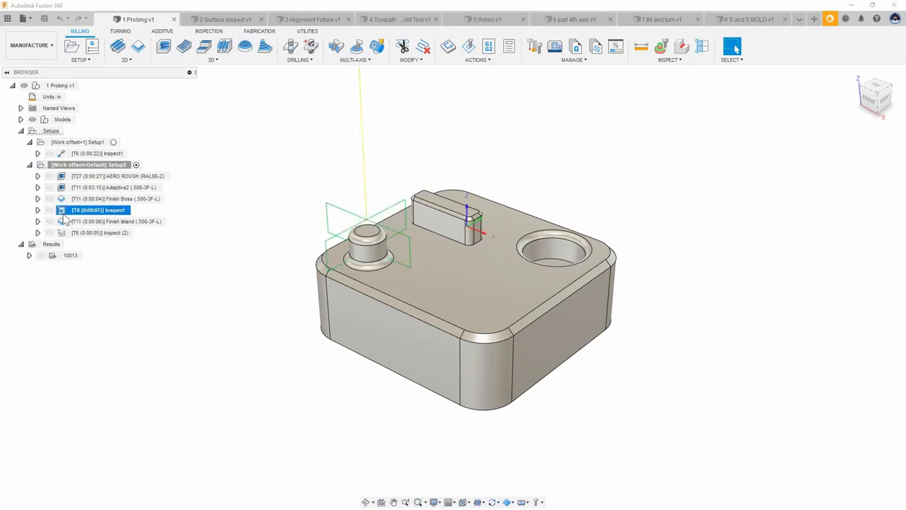
{"action": "double_click", "coordinate": [62, 215]}
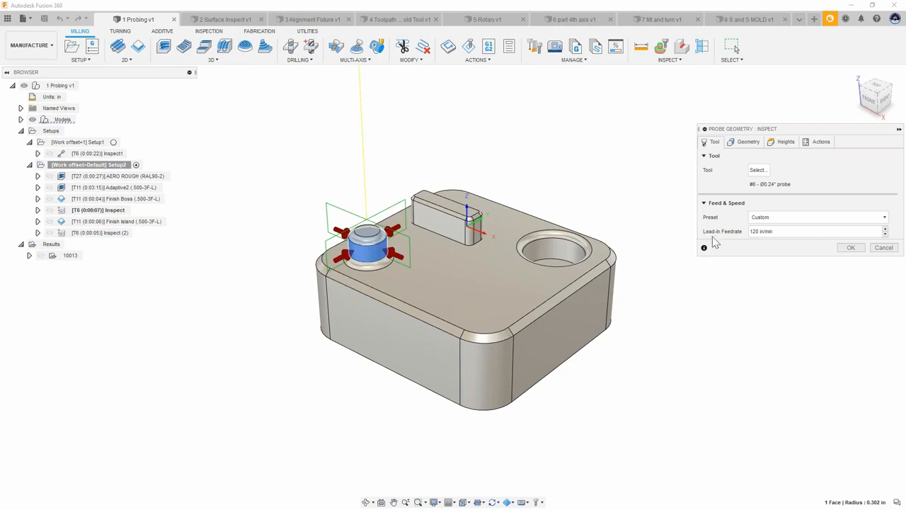
{"action": "scroll", "coordinate": [366, 259], "scroll_direction": "up", "scroll_amount": 3}
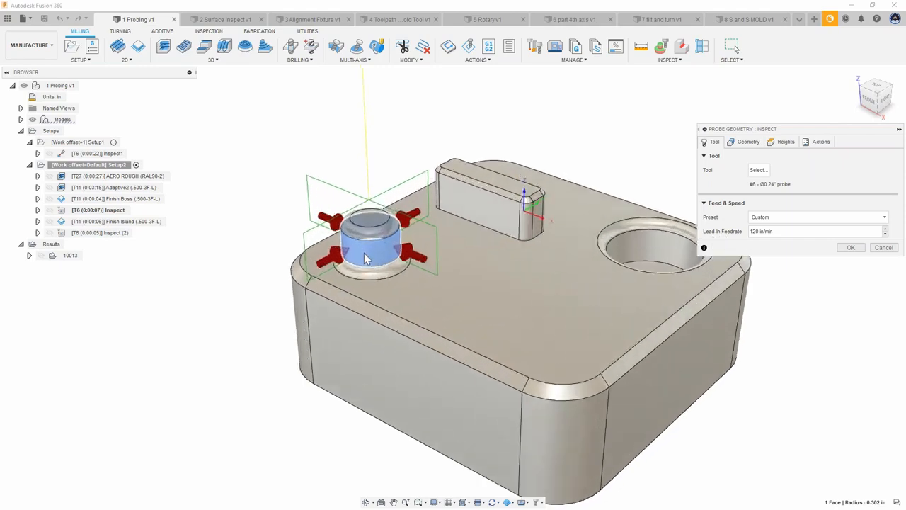
{"action": "scroll", "coordinate": [340, 244], "scroll_direction": "up", "scroll_amount": 3}
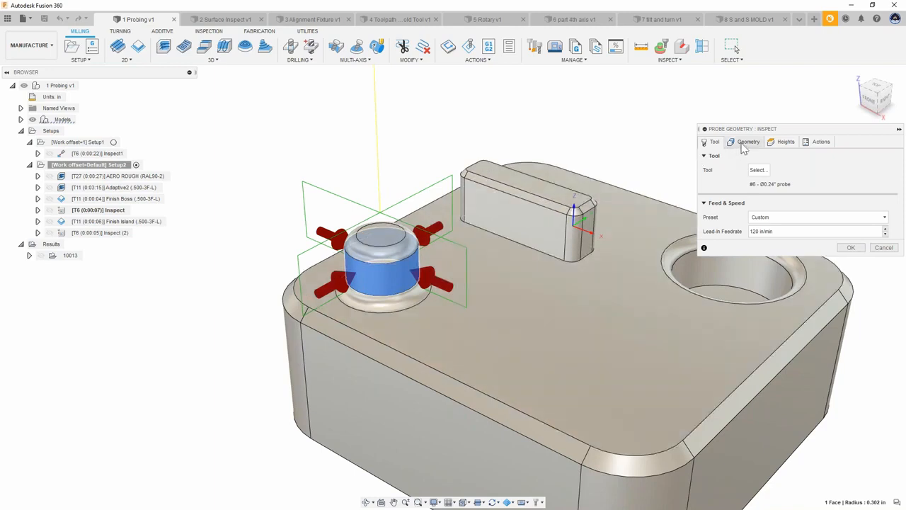
{"action": "left_click", "coordinate": [746, 144]}
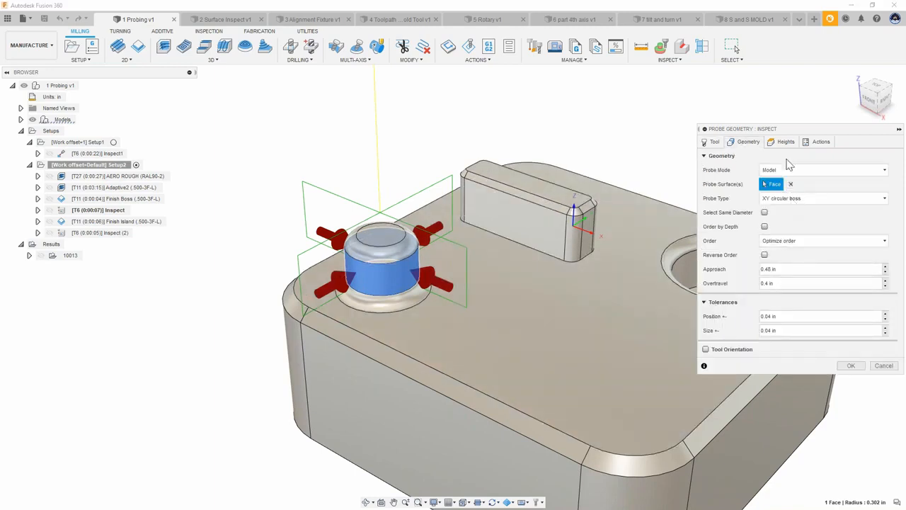
{"action": "left_click", "coordinate": [819, 143]}
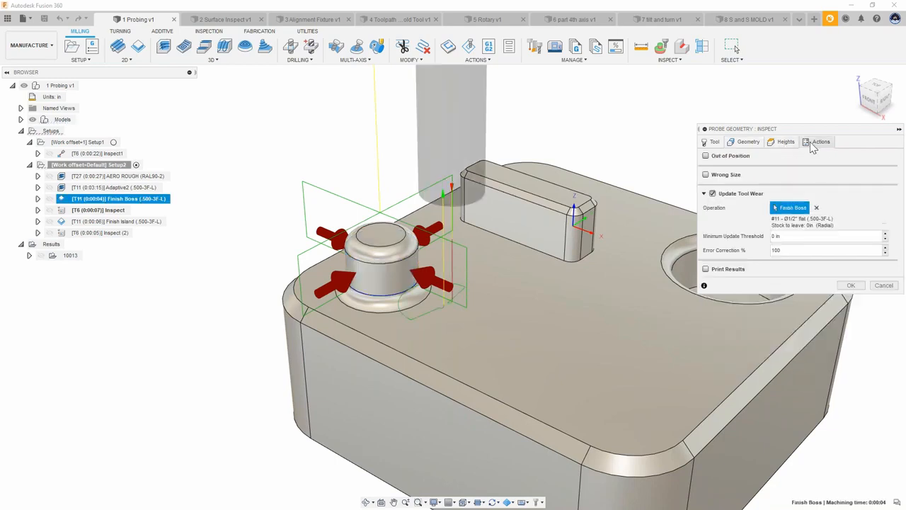
Step: Enable the Out of Position and Wrong Size actions for the probe inspection
{"action": "left_click", "coordinate": [706, 156]}
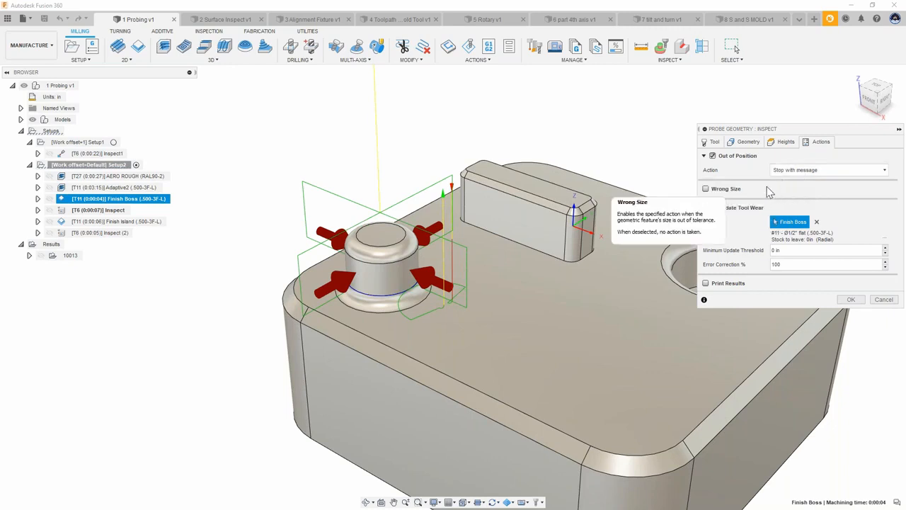
{"action": "left_click", "coordinate": [706, 189]}
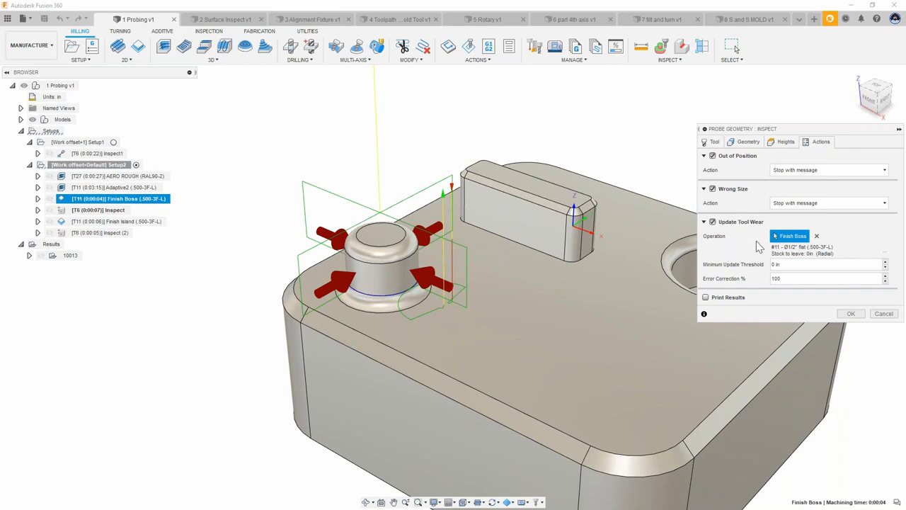
{"action": "middle_click_drag", "start_coordinate": [544, 273], "coordinate": [511, 266]}
{"action": "scroll", "coordinate": [511, 266], "scroll_direction": "down", "scroll_amount": 1}
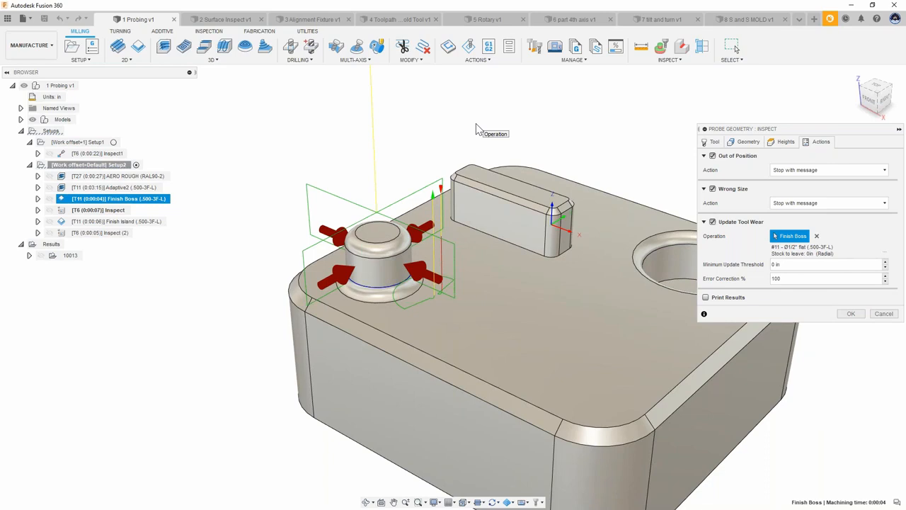
{"action": "scroll", "coordinate": [558, 132], "scroll_direction": "down", "scroll_amount": 1}
{"action": "middle_click_drag", "start_coordinate": [556, 130], "coordinate": [539, 143]}
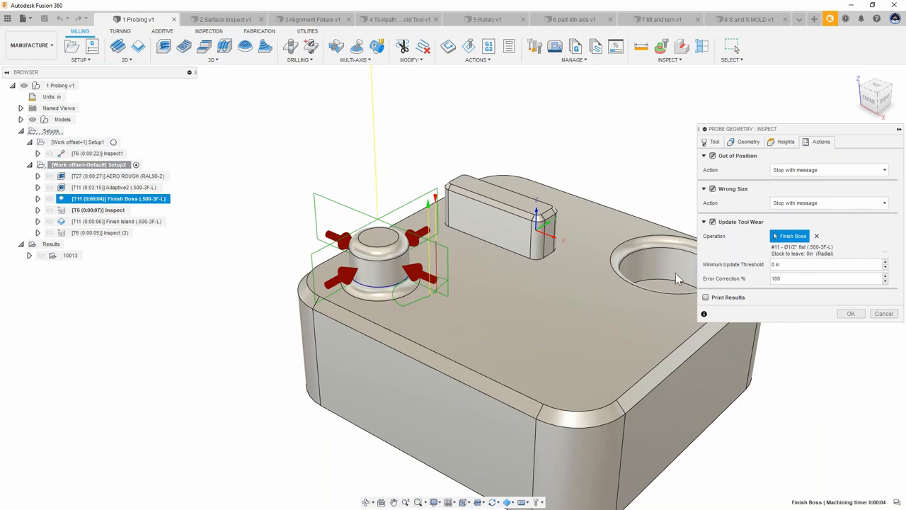
Step: Enable Print Results with Increment Component and cancel the probe geometry dialog
{"action": "left_click", "coordinate": [706, 297]}
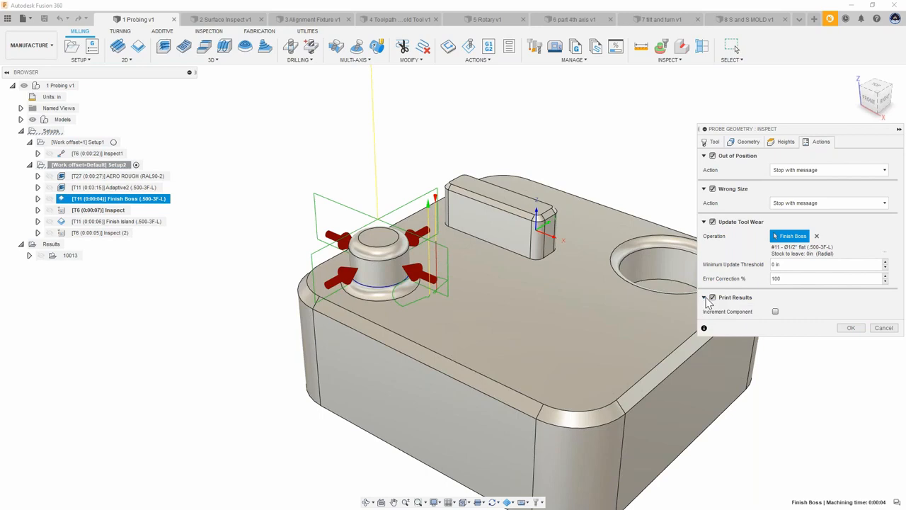
{"action": "left_click", "coordinate": [775, 312]}
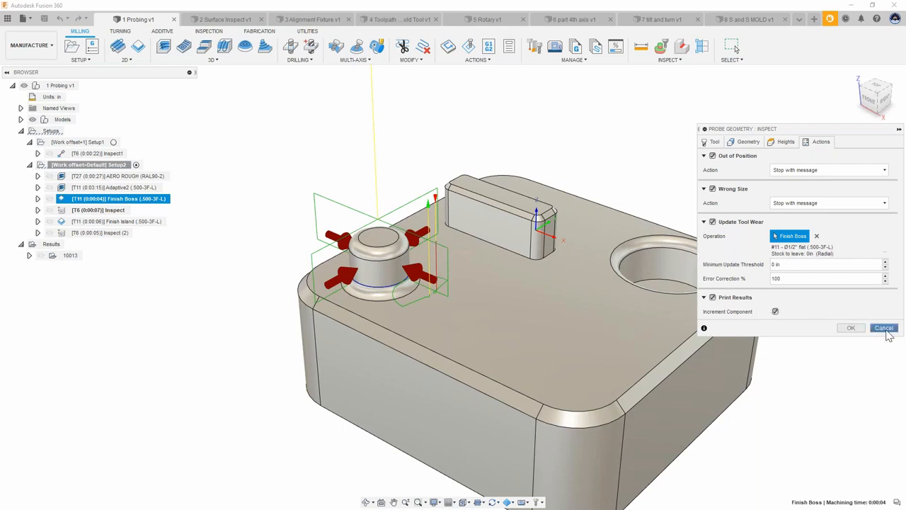
{"action": "left_click", "coordinate": [885, 328]}
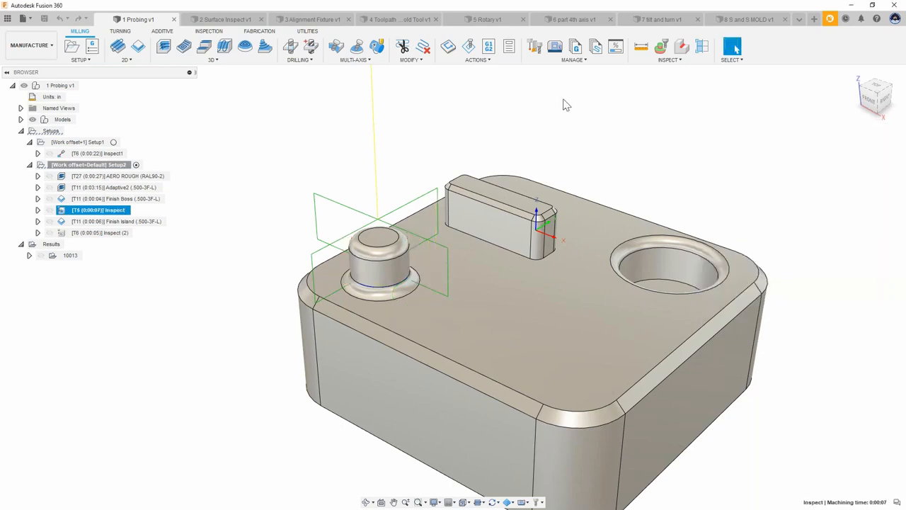
Step: Switch to the 2 Surface Inspect document
{"action": "left_click", "coordinate": [604, 152]}
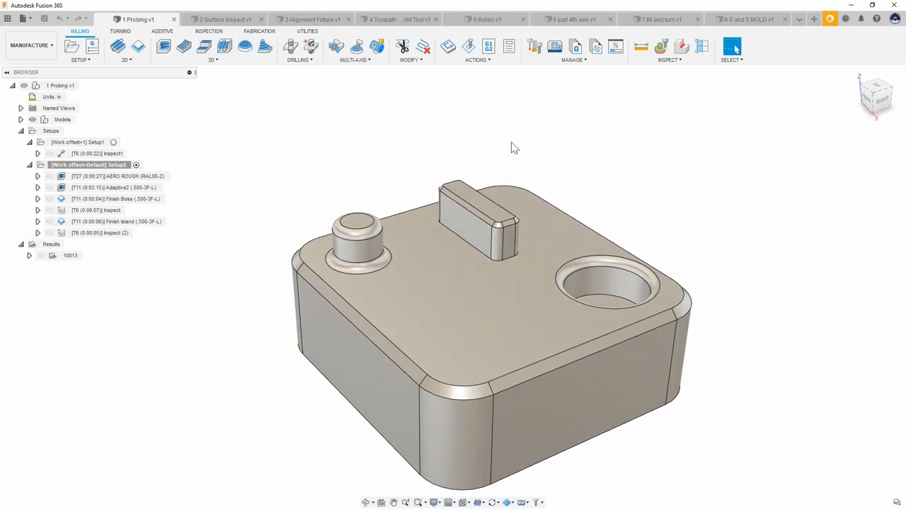
{"action": "left_click", "coordinate": [222, 19]}
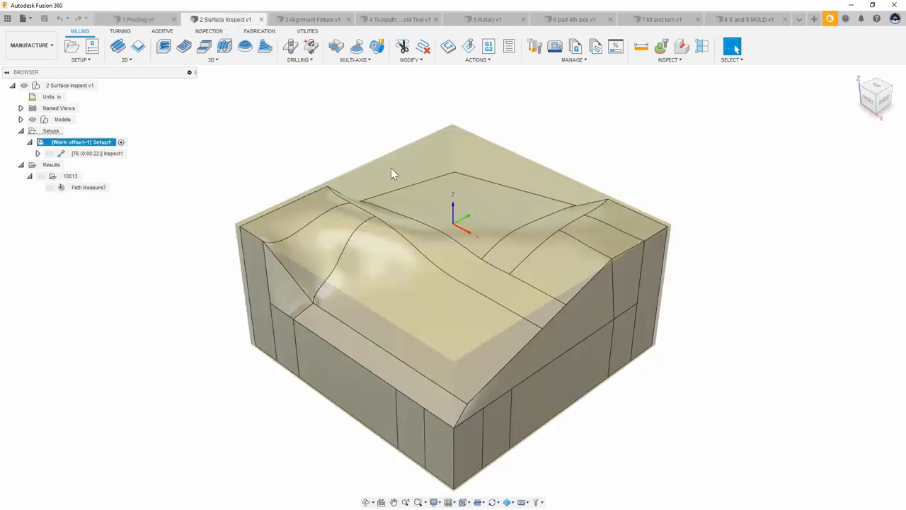
{"action": "middle_click_drag", "start_coordinate": [519, 226], "coordinate": [433, 167], "text": "shift"}
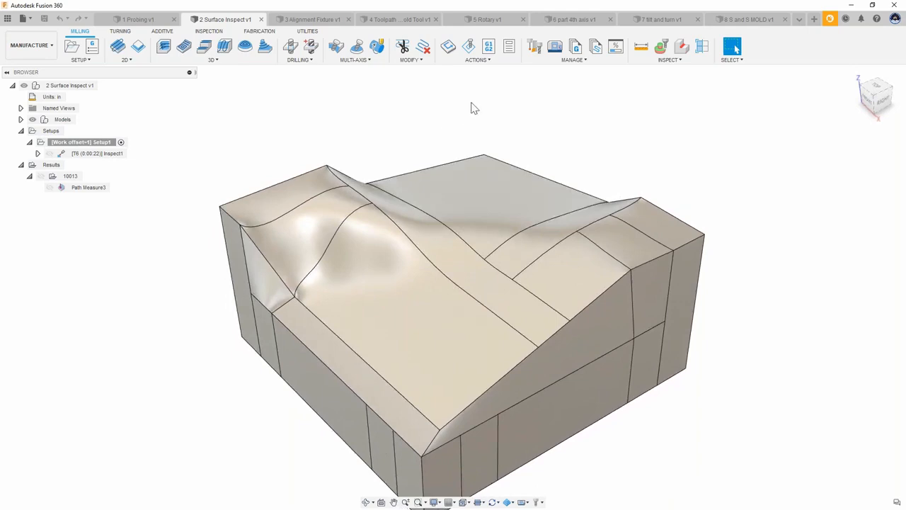
{"action": "middle_click_drag", "start_coordinate": [414, 114], "coordinate": [416, 114]}
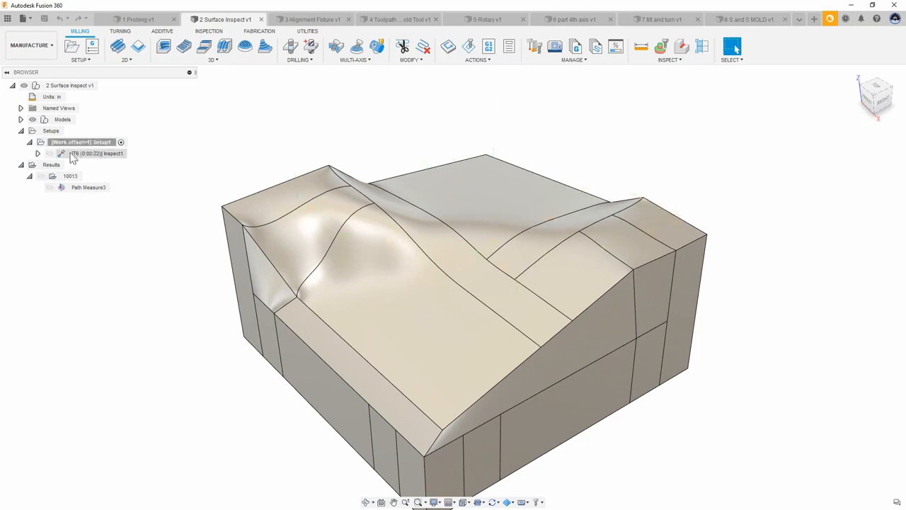
Step: Start a new Inspect Surface probing operation
{"action": "left_click", "coordinate": [208, 33]}
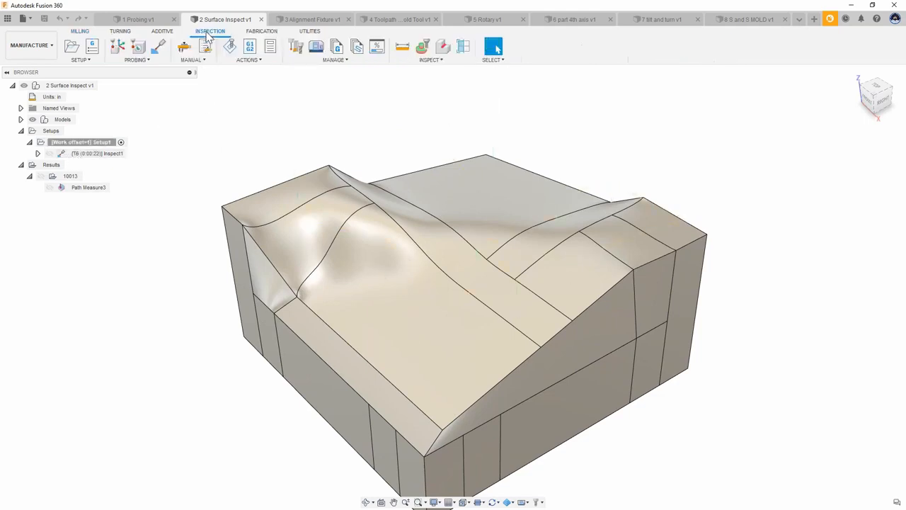
{"action": "left_click", "coordinate": [148, 60]}
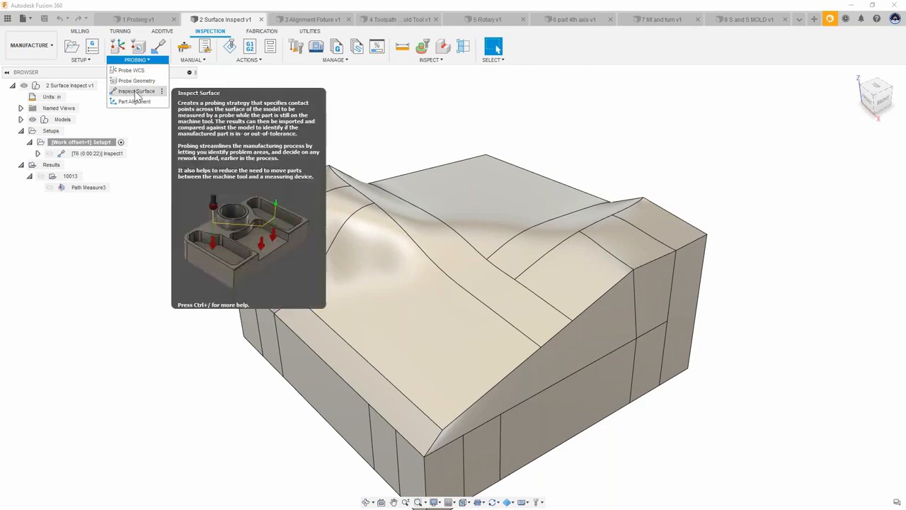
{"action": "left_click", "coordinate": [137, 91]}
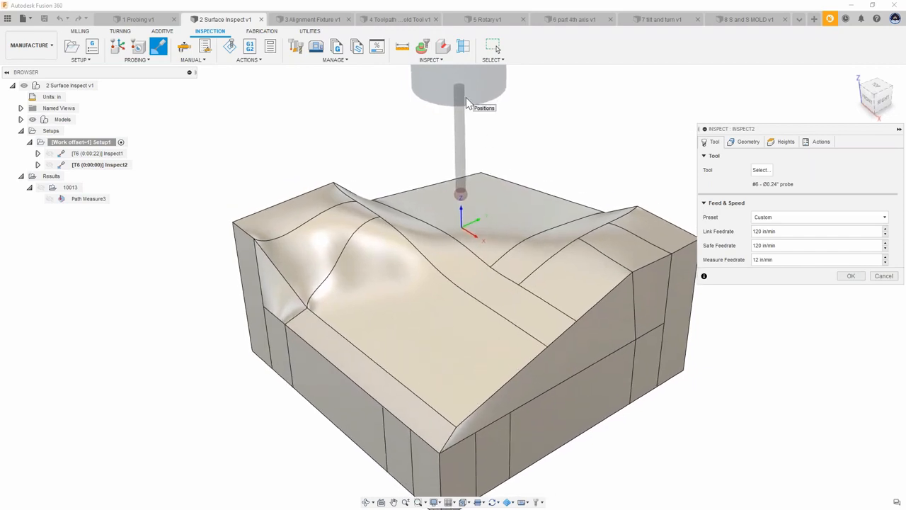
{"action": "scroll", "coordinate": [385, 228], "scroll_direction": "up", "scroll_amount": 5}
{"action": "scroll", "coordinate": [298, 297], "scroll_direction": "up", "scroll_amount": 2}
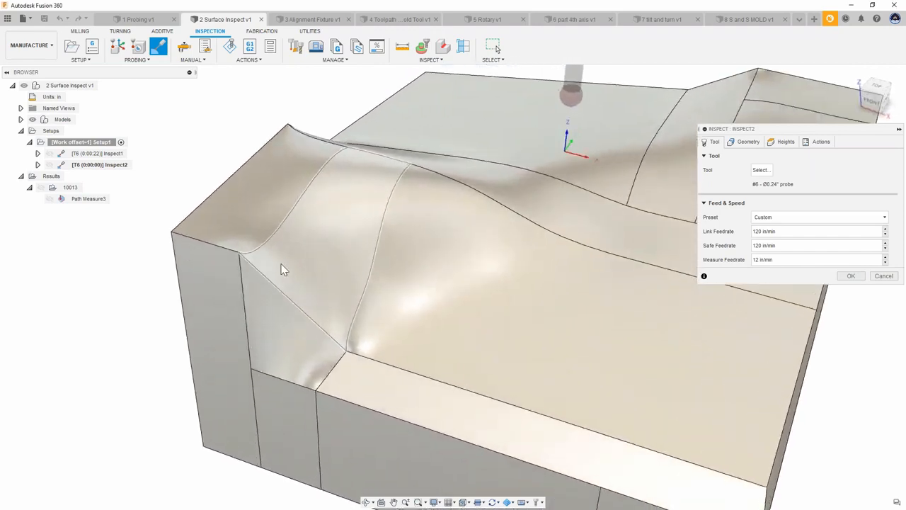
Step: Pick a grid of probe points across the curved slope of the surface
{"action": "left_click", "coordinate": [285, 264]}
{"action": "left_click", "coordinate": [315, 291]}
{"action": "left_click", "coordinate": [337, 310]}
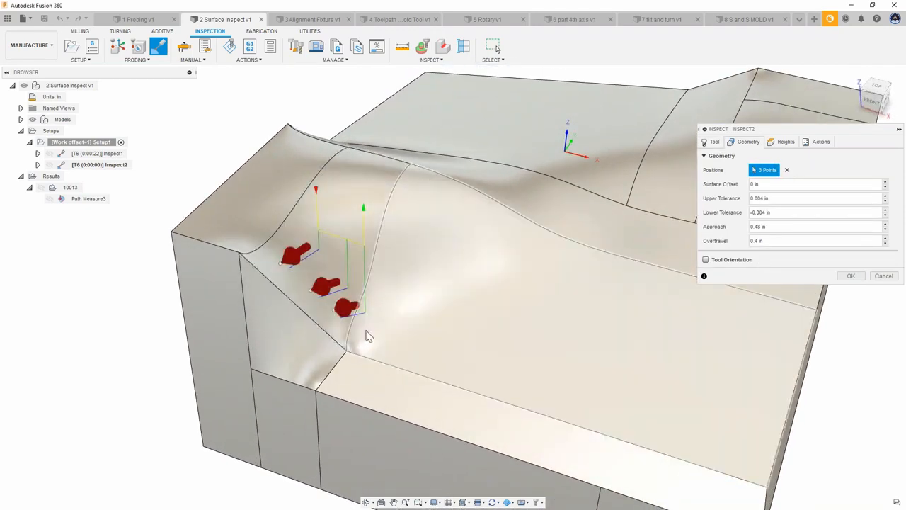
{"action": "left_click", "coordinate": [369, 326]}
{"action": "left_click", "coordinate": [438, 280]}
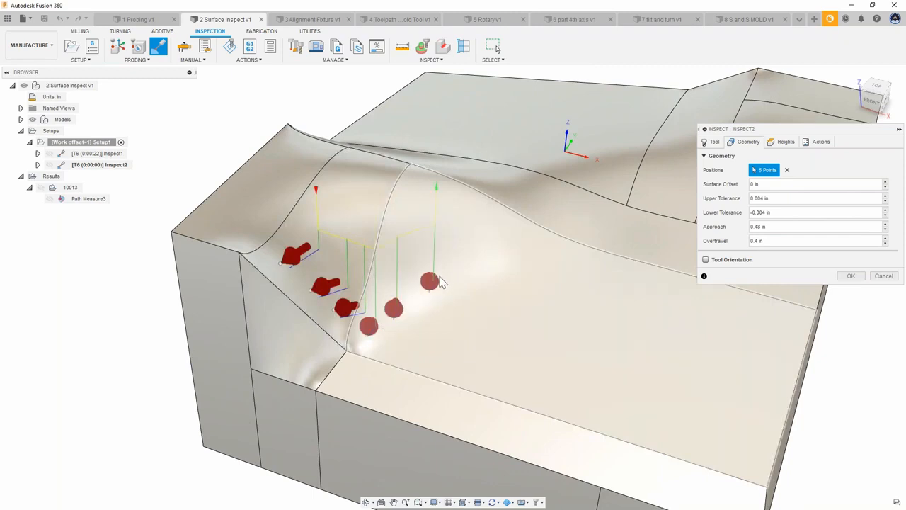
{"action": "left_click", "coordinate": [462, 243]}
{"action": "left_click", "coordinate": [442, 230]}
{"action": "left_click", "coordinate": [422, 233]}
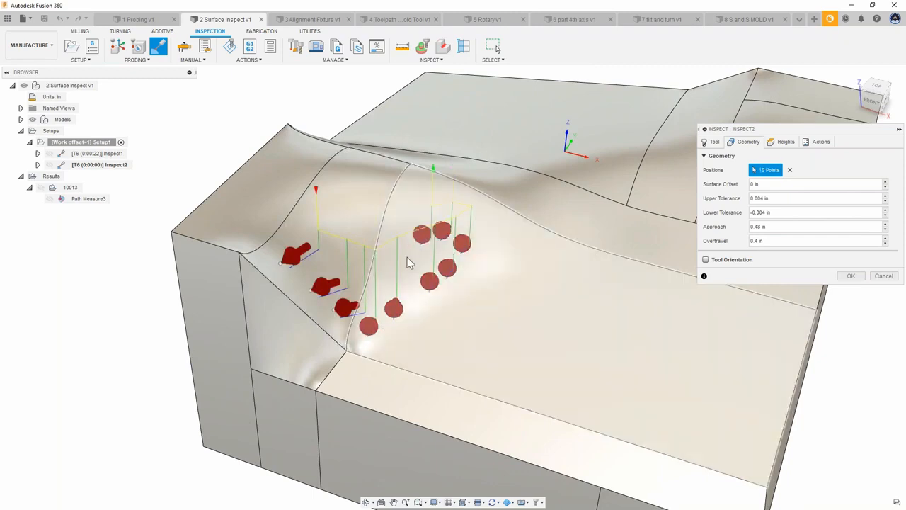
{"action": "left_click", "coordinate": [412, 252]}
{"action": "left_click", "coordinate": [390, 264]}
{"action": "left_click", "coordinate": [365, 263]}
{"action": "left_click", "coordinate": [347, 243]}
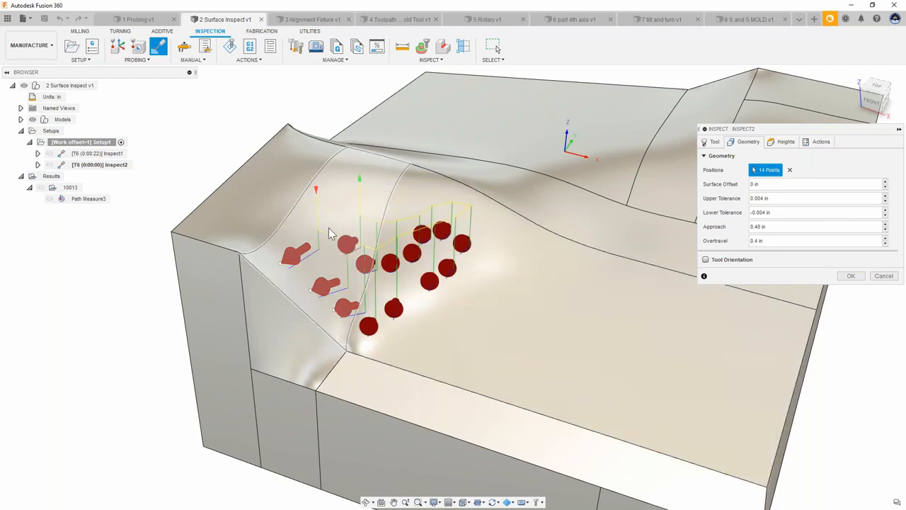
{"action": "left_click", "coordinate": [333, 222]}
Step: Add probe points on the side and far faces and cancel the Inspect Surface operation
{"action": "scroll", "coordinate": [354, 171], "scroll_direction": "down", "scroll_amount": 3}
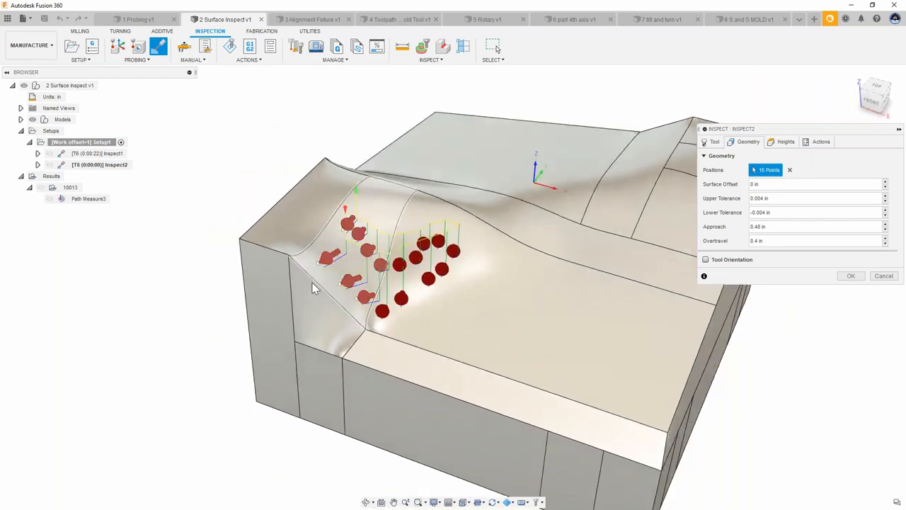
{"action": "left_click", "coordinate": [269, 291]}
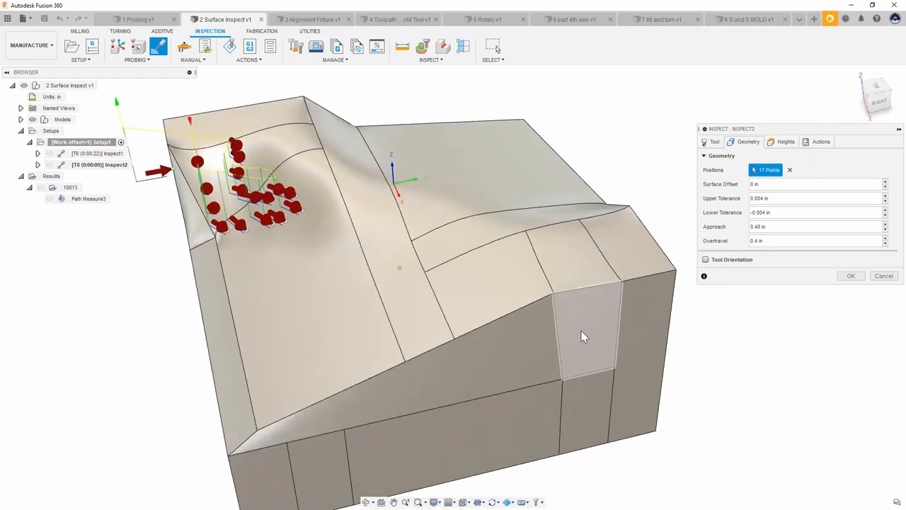
{"action": "left_click", "coordinate": [583, 333]}
{"action": "left_click", "coordinate": [607, 268]}
{"action": "middle_click_drag", "start_coordinate": [485, 328], "coordinate": [426, 158], "text": "shift"}
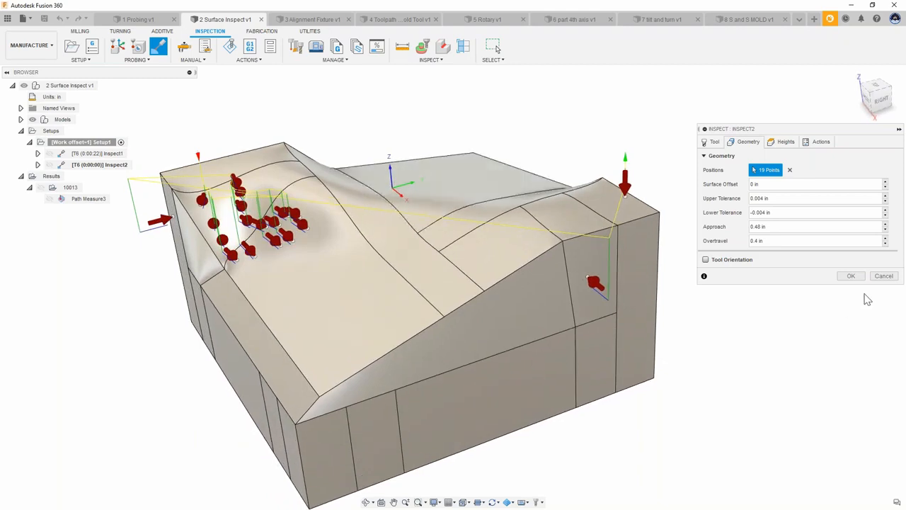
{"action": "left_click", "coordinate": [884, 276]}
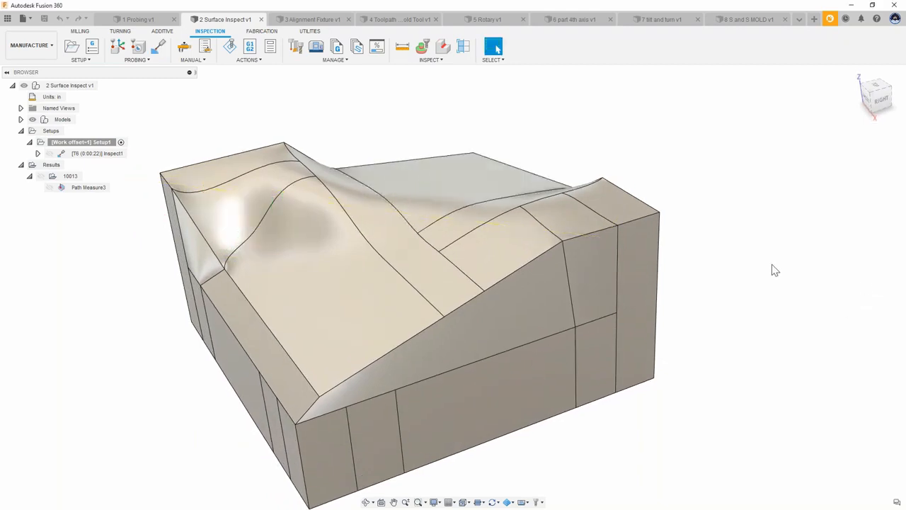
Step: Display the existing Inspect1 probe path and the Path Measure3 surface inspection results
{"action": "left_click", "coordinate": [106, 153]}
{"action": "middle_click_drag", "start_coordinate": [196, 110], "coordinate": [228, 149], "text": "shift"}
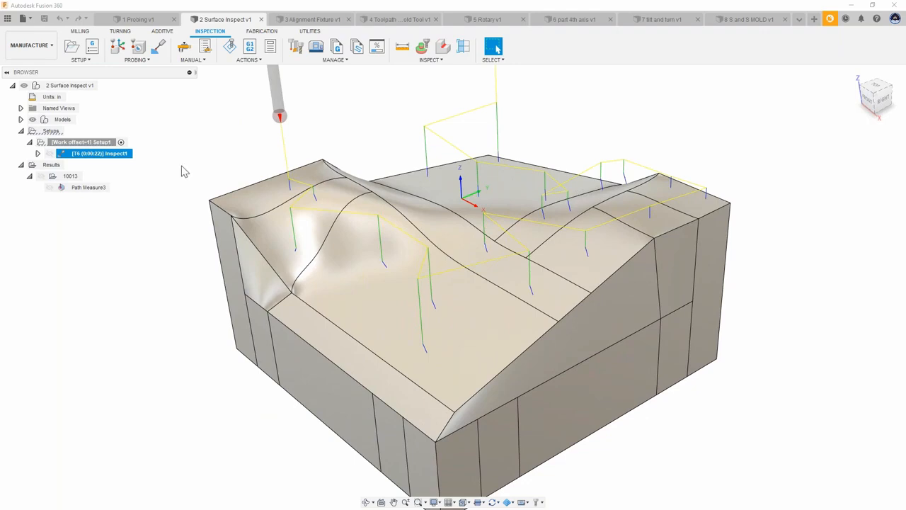
{"action": "left_click", "coordinate": [75, 188]}
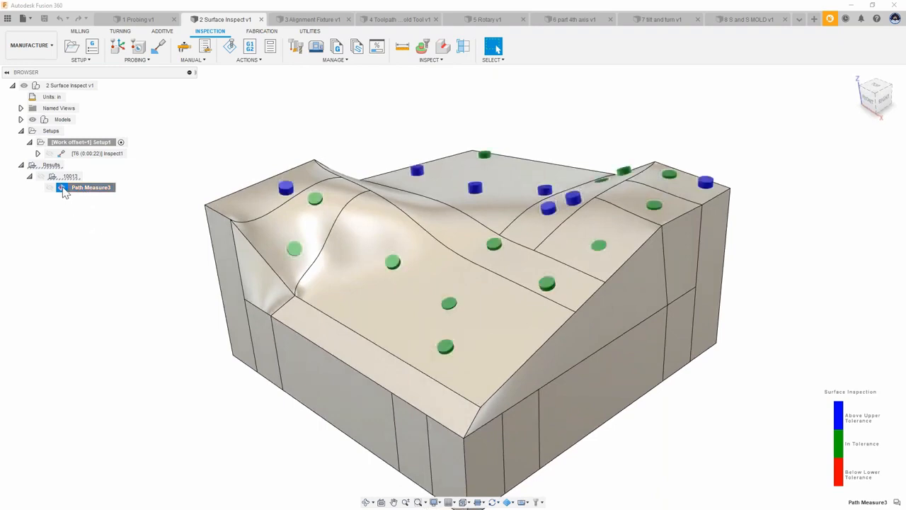
Step: Open the Inspection Results table for Path Measure3 and reposition and resize its window
{"action": "right_click", "coordinate": [63, 190]}
{"action": "left_click", "coordinate": [88, 206]}
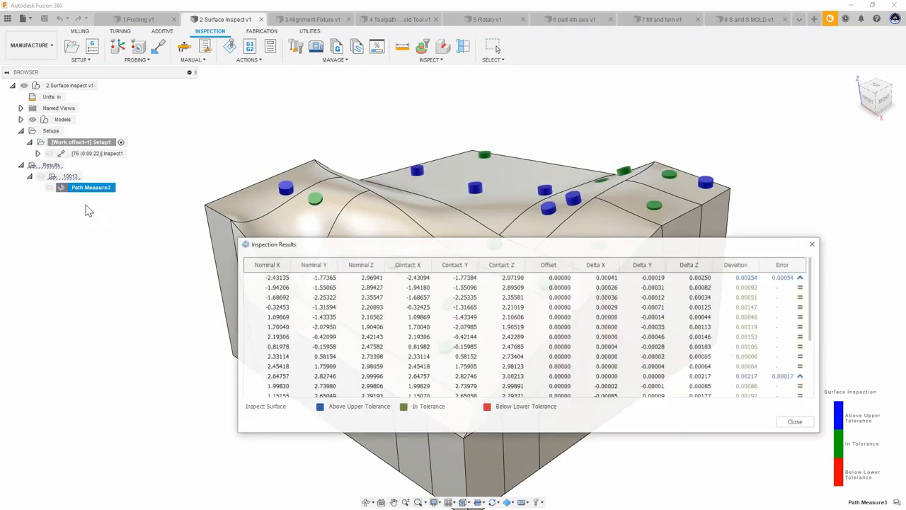
{"action": "left_click_drag", "start_coordinate": [236, 238], "coordinate": [165, 189]}
{"action": "left_click_drag", "start_coordinate": [230, 207], "coordinate": [190, 234]}
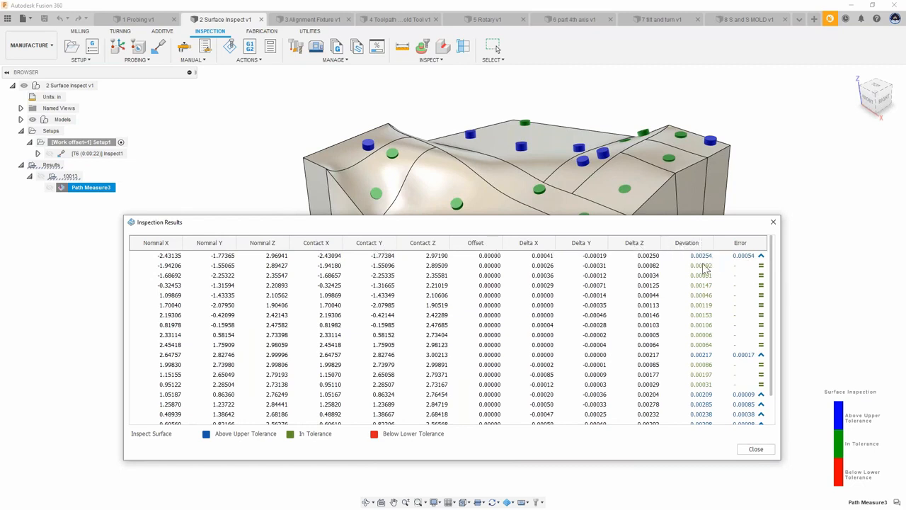
{"action": "left_click_drag", "start_coordinate": [717, 216], "coordinate": [713, 282]}
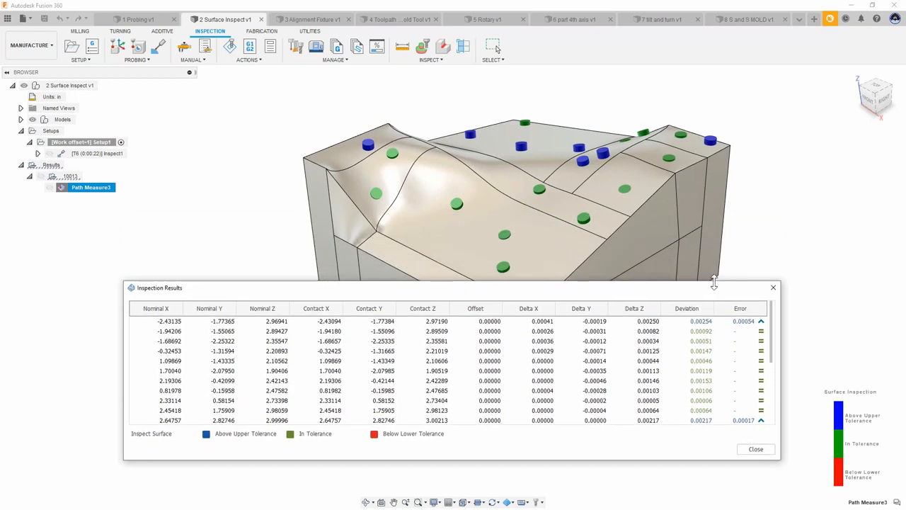
{"action": "left_click_drag", "start_coordinate": [638, 287], "coordinate": [642, 306]}
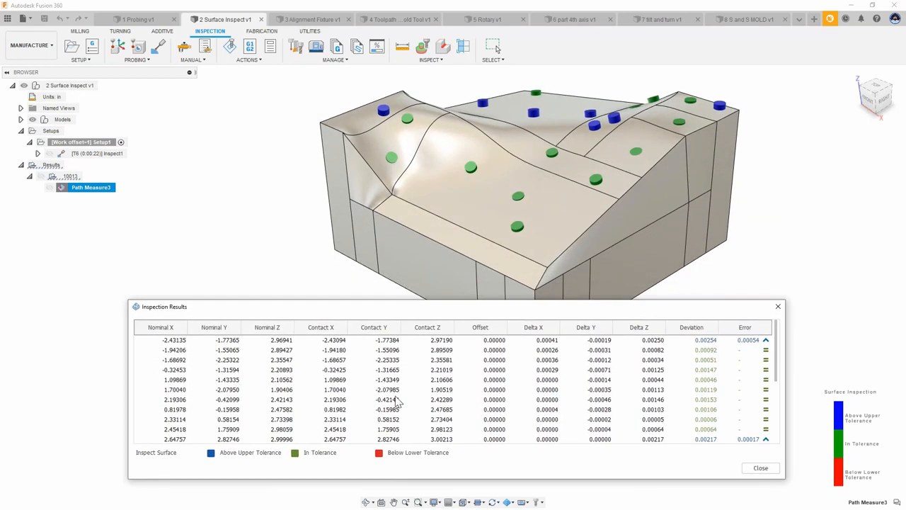
Step: Examine the colored probe points on the model alongside the results table, and close the table
{"action": "scroll", "coordinate": [647, 233], "scroll_direction": "up", "scroll_amount": 1}
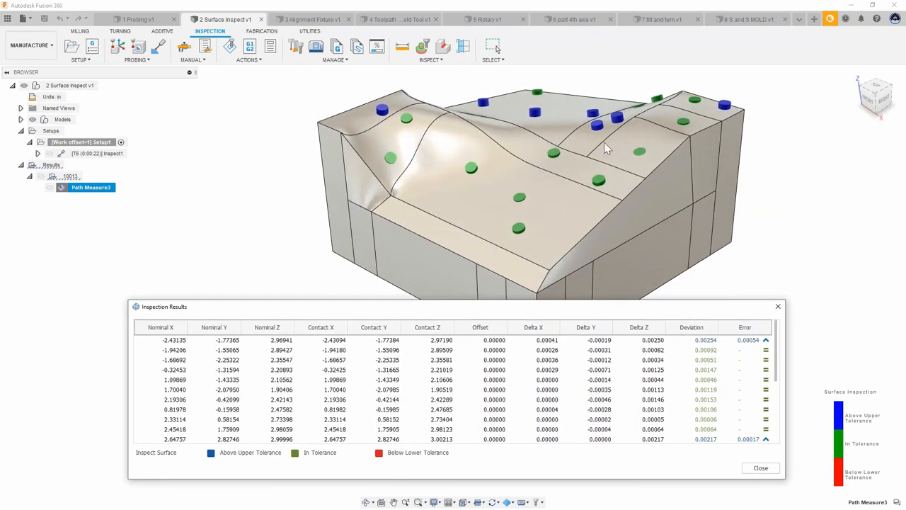
{"action": "scroll", "coordinate": [557, 227], "scroll_direction": "up", "scroll_amount": 4}
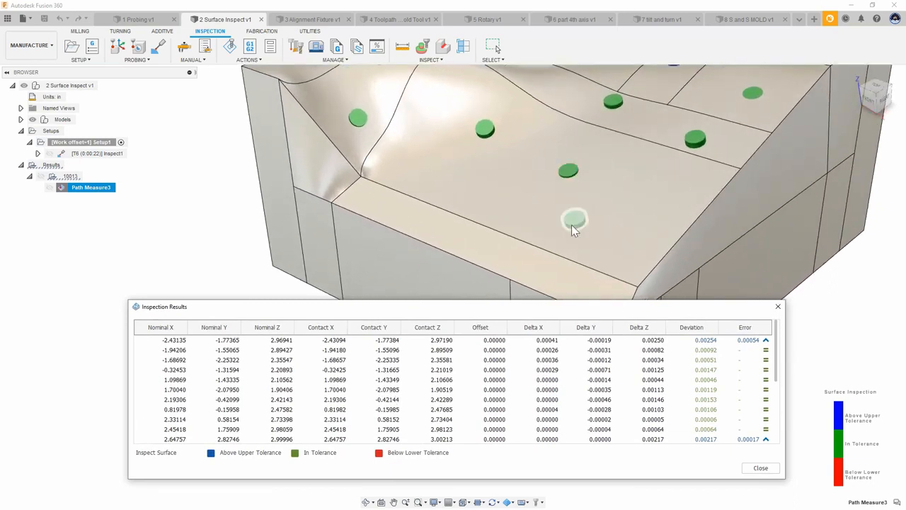
{"action": "scroll", "coordinate": [485, 138], "scroll_direction": "down", "scroll_amount": 5}
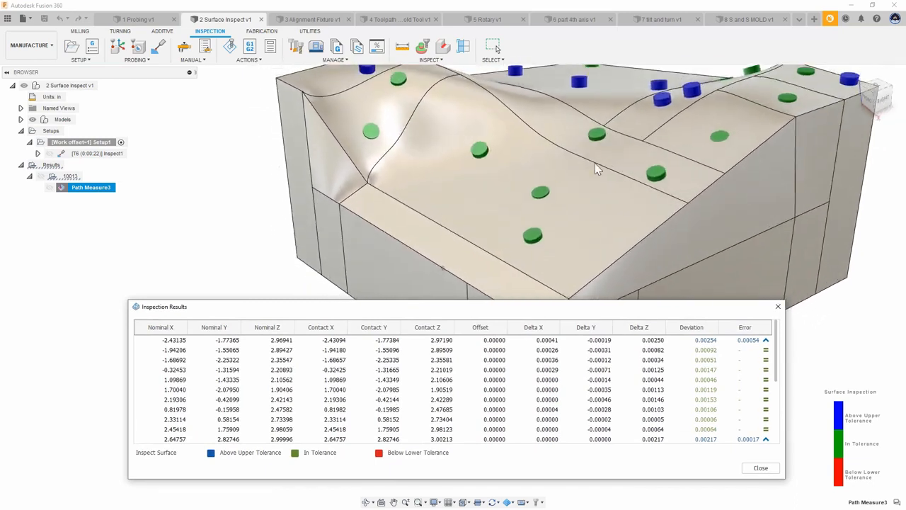
{"action": "scroll", "coordinate": [649, 188], "scroll_direction": "down", "scroll_amount": 1}
{"action": "scroll", "coordinate": [698, 170], "scroll_direction": "down", "scroll_amount": 1}
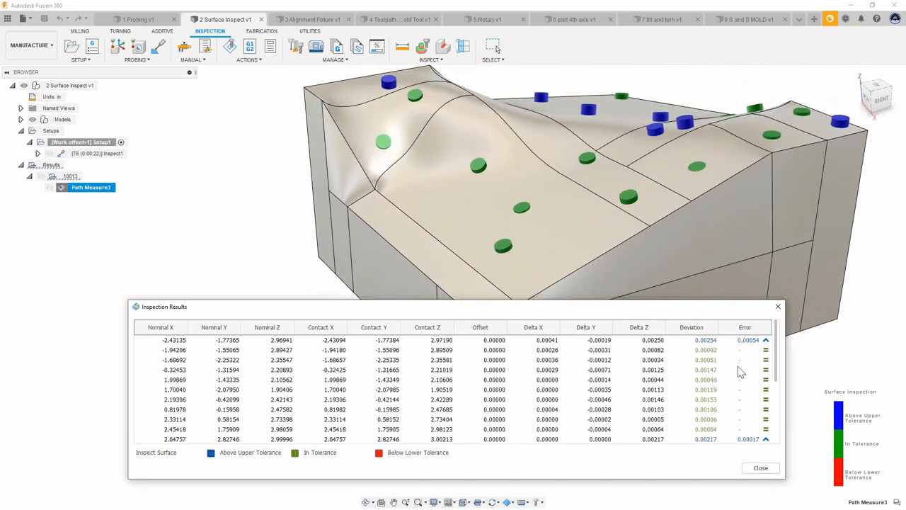
{"action": "middle_click_drag", "start_coordinate": [569, 268], "coordinate": [574, 269], "text": "shift"}
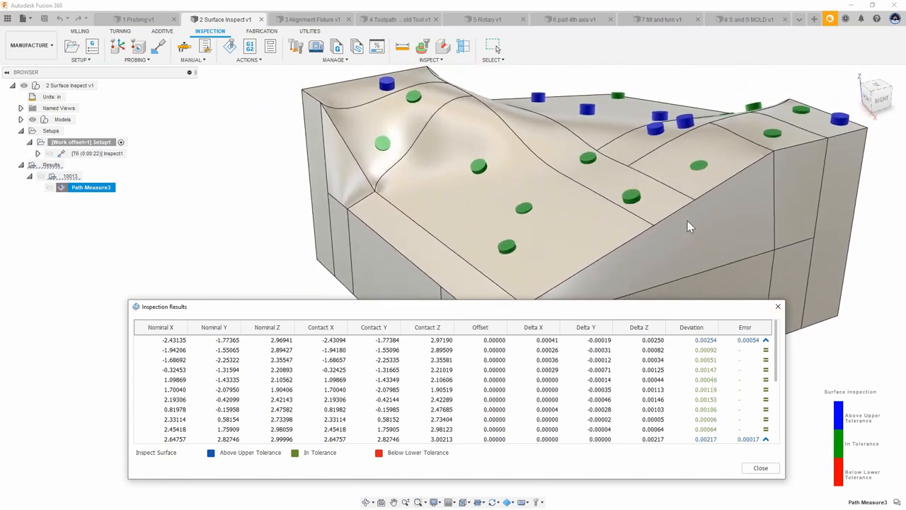
{"action": "middle_click_drag", "start_coordinate": [692, 227], "coordinate": [752, 103], "text": "shift"}
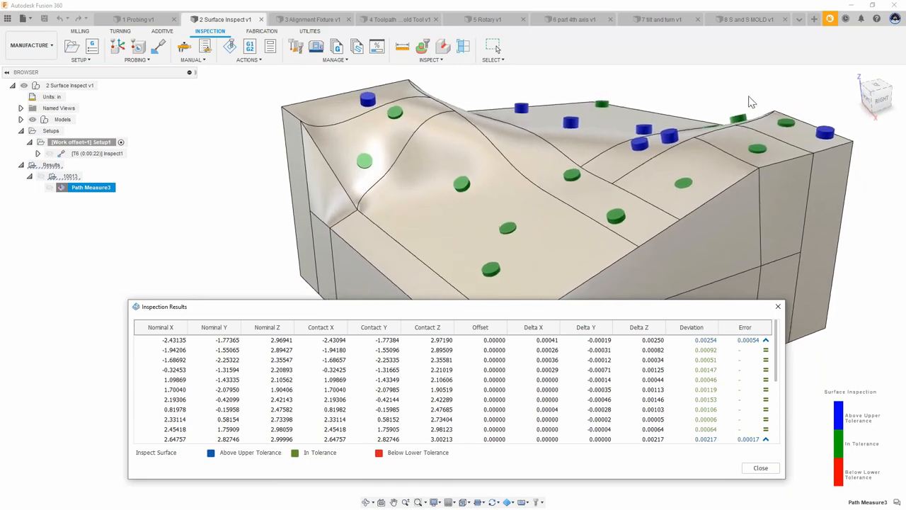
{"action": "middle_click_drag", "start_coordinate": [752, 103], "coordinate": [646, 150], "text": "shift"}
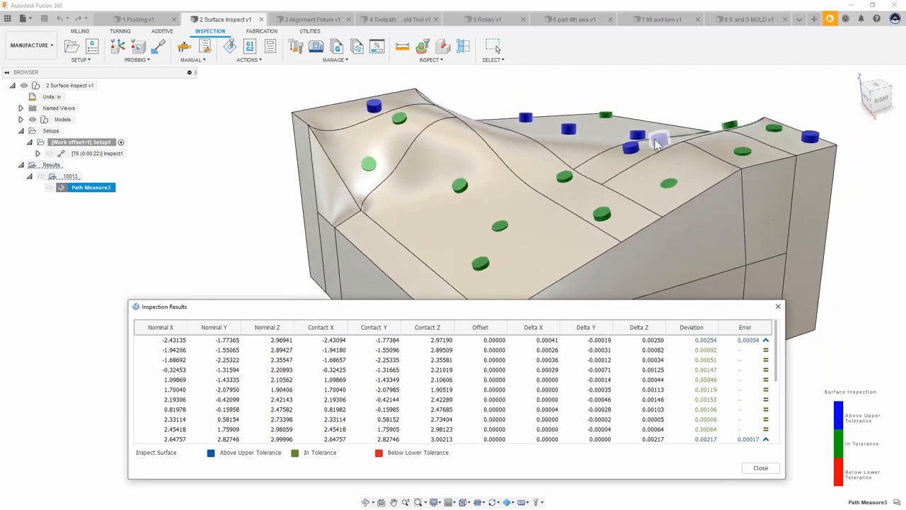
{"action": "scroll", "coordinate": [656, 143], "scroll_direction": "down", "scroll_amount": 1}
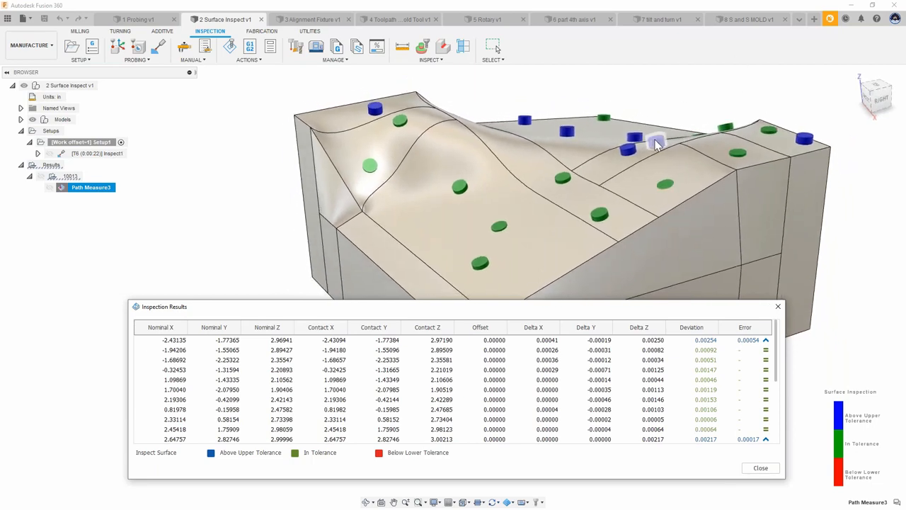
{"action": "middle_click_drag", "start_coordinate": [559, 129], "coordinate": [574, 114], "text": "shift"}
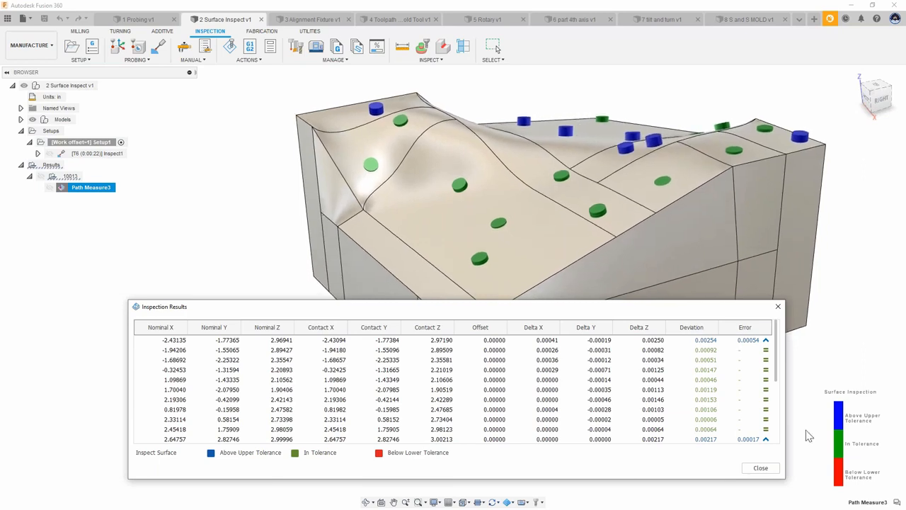
{"action": "middle_click_drag", "start_coordinate": [866, 315], "coordinate": [837, 286], "text": "shift"}
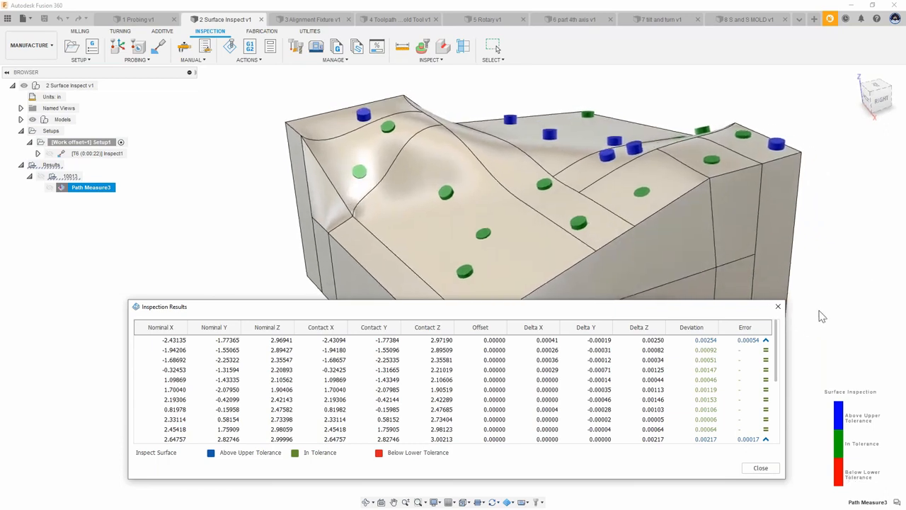
{"action": "left_click", "coordinate": [776, 310]}
Step: Clear the selection to hide the surface inspection result markers from the model
{"action": "middle_click_drag", "start_coordinate": [777, 311], "coordinate": [691, 180], "text": "shift"}
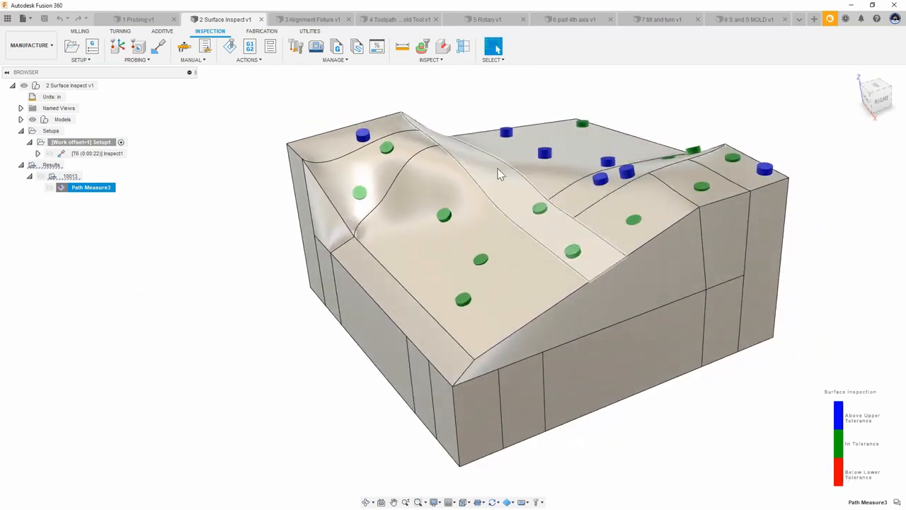
{"action": "scroll", "coordinate": [815, 201], "scroll_direction": "down", "scroll_amount": 1}
{"action": "mouse_move", "coordinate": [803, 210]}
{"action": "middle_mouse_down", "text": "shift"}
{"action": "mouse_move", "coordinate": [820, 222]}
{"action": "mouse_move", "coordinate": [809, 208]}
{"action": "middle_mouse_up", "text": "shift"}
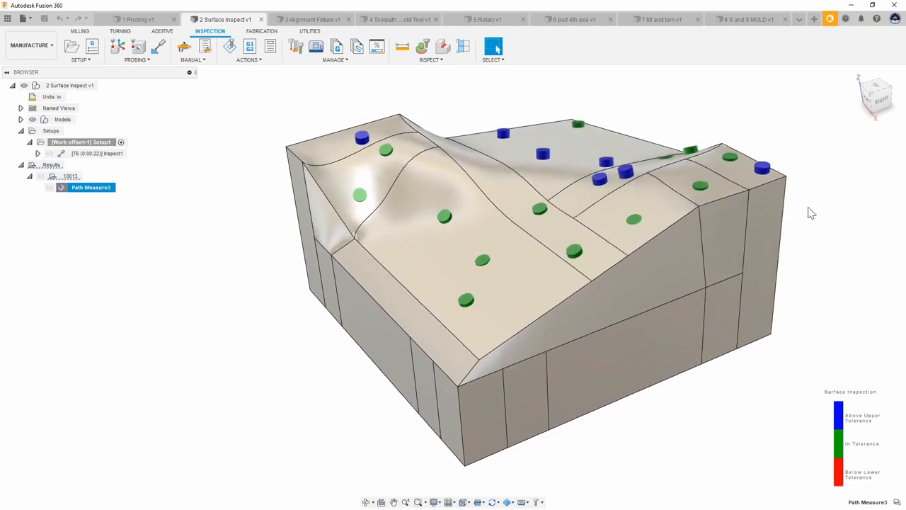
{"action": "left_click", "coordinate": [812, 214]}
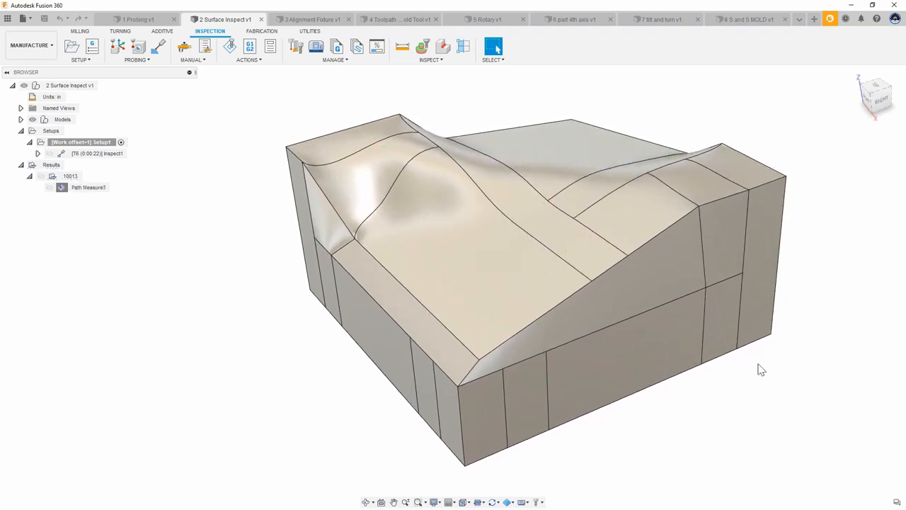
{"action": "middle_click_drag", "start_coordinate": [761, 369], "coordinate": [683, 376], "text": "shift"}
{"action": "middle_click_drag", "start_coordinate": [752, 384], "coordinate": [741, 361]}
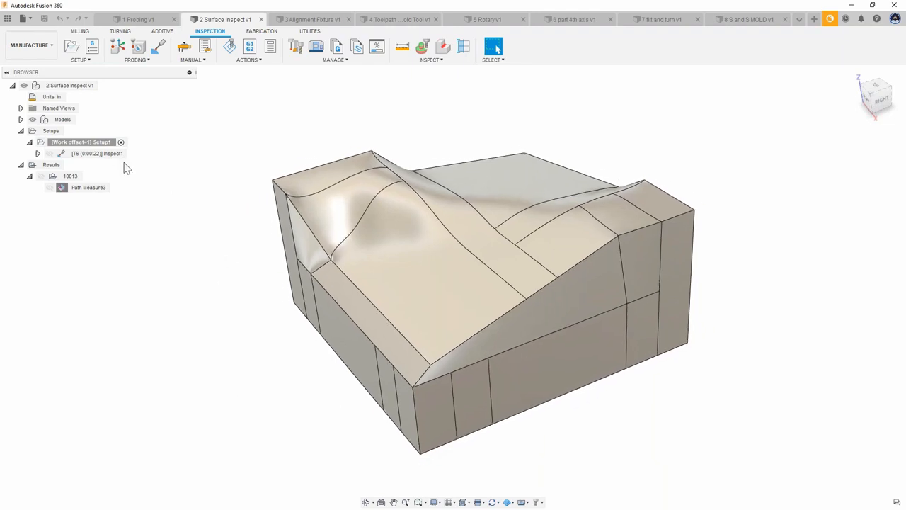
Step: Start a Part Alignment, expand its existing-results option and method list, and cancel it
{"action": "mouse_move", "coordinate": [103, 154]}
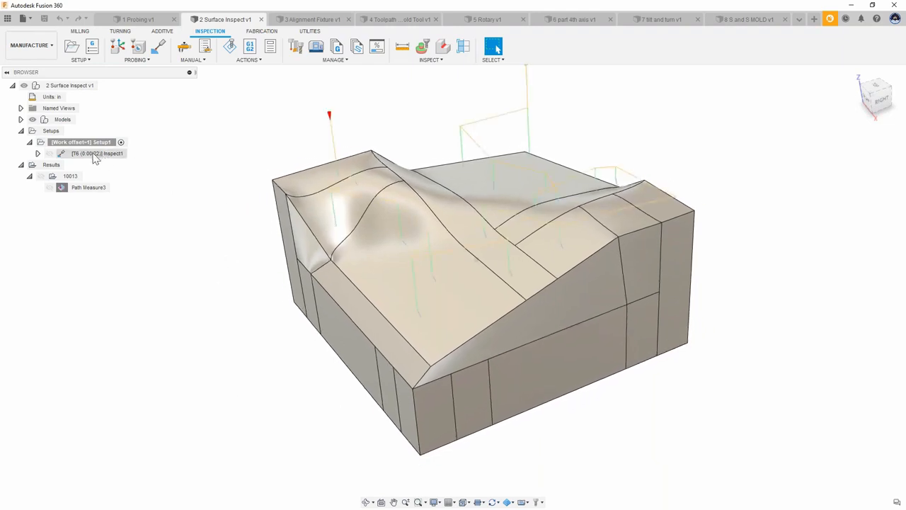
{"action": "left_click", "coordinate": [141, 61]}
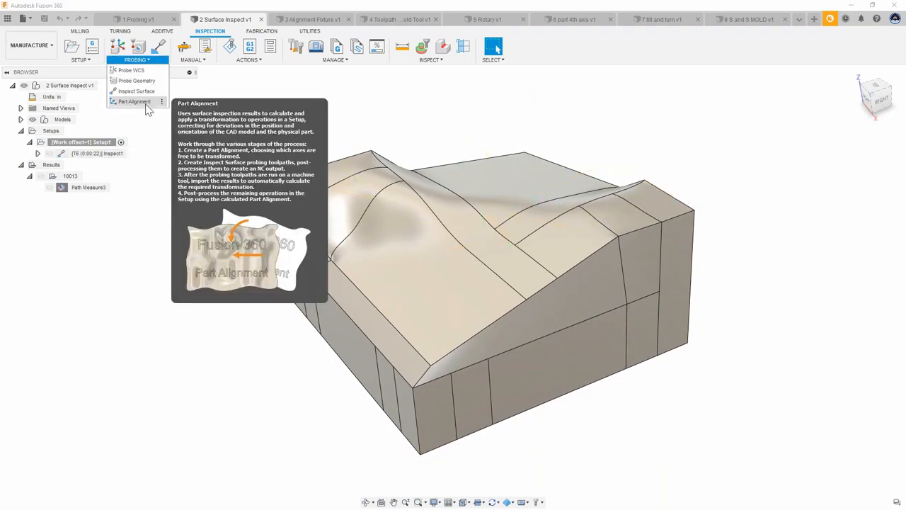
{"action": "left_click", "coordinate": [135, 102]}
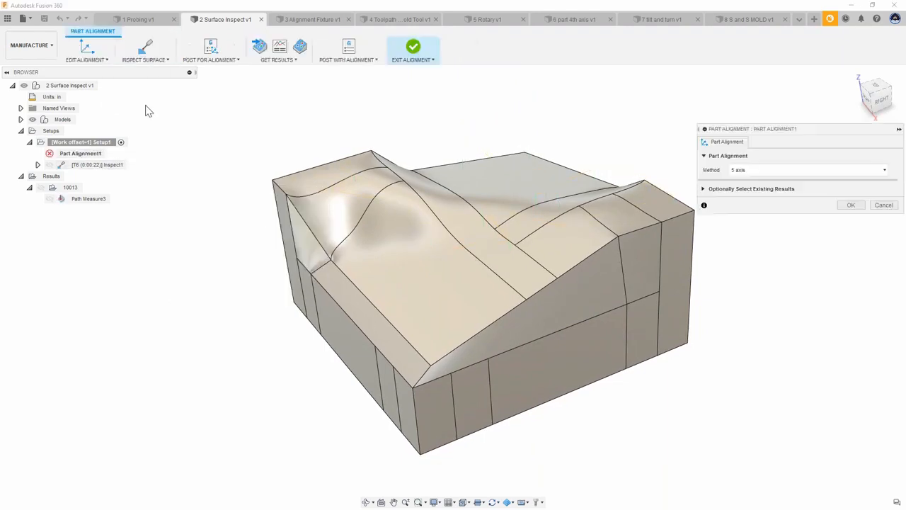
{"action": "left_click", "coordinate": [704, 190]}
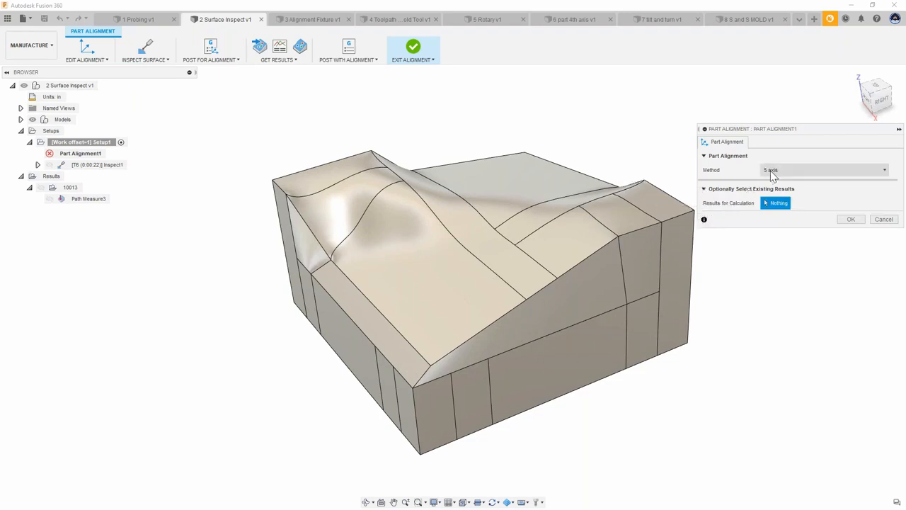
{"action": "left_click", "coordinate": [772, 172]}
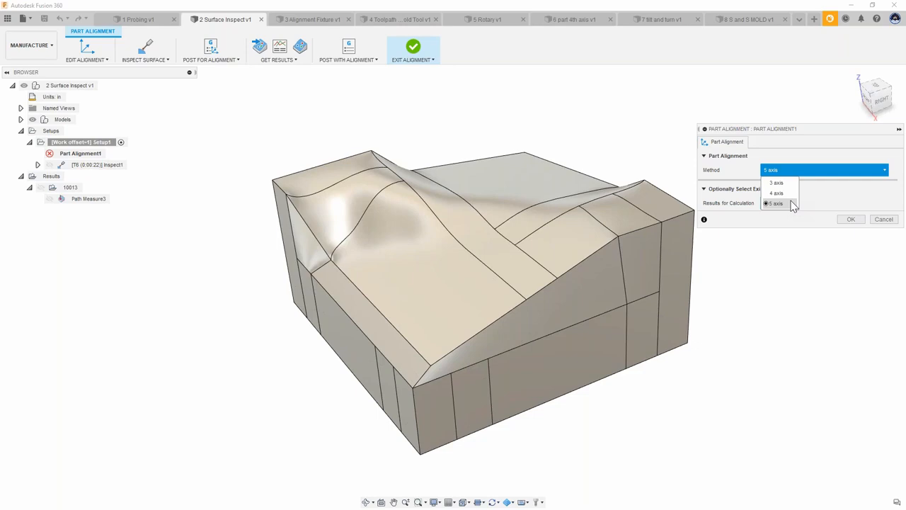
{"action": "left_click", "coordinate": [884, 218]}
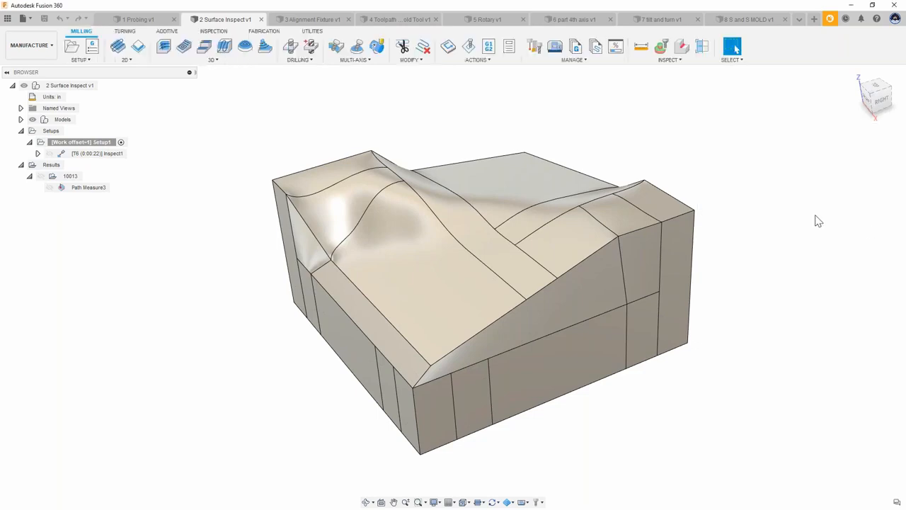
Step: Switch to the 3 Alignment Fixture document
{"action": "middle_click_drag", "start_coordinate": [754, 172], "coordinate": [694, 161], "text": "shift"}
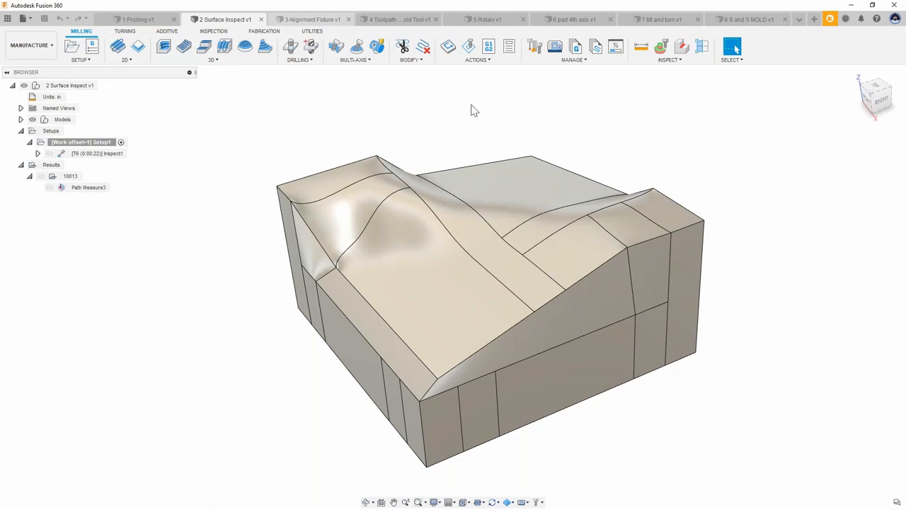
{"action": "key", "text": "ctrl+Tab"}
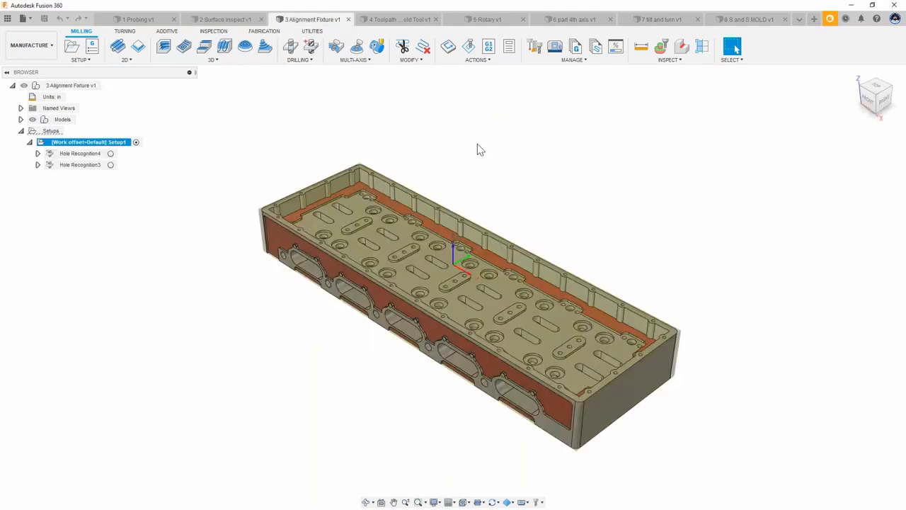
{"action": "left_click", "coordinate": [585, 189]}
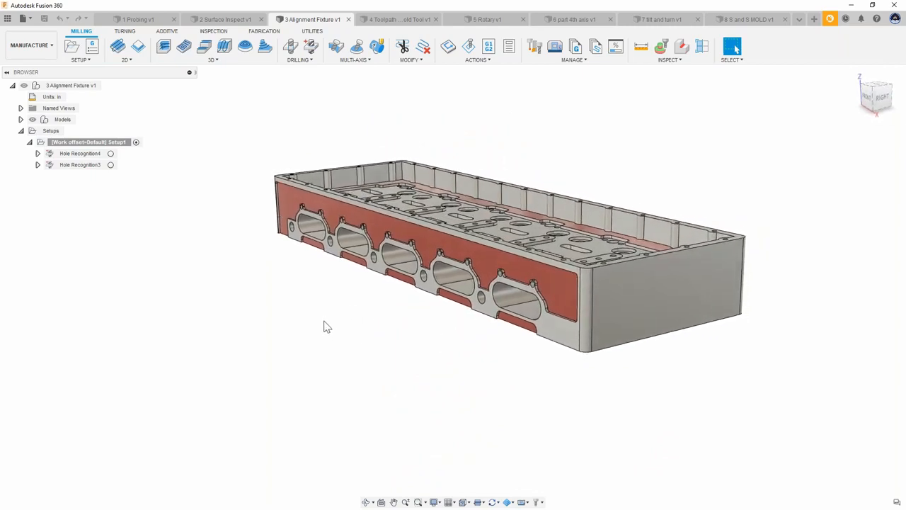
{"action": "left_click", "coordinate": [300, 63]}
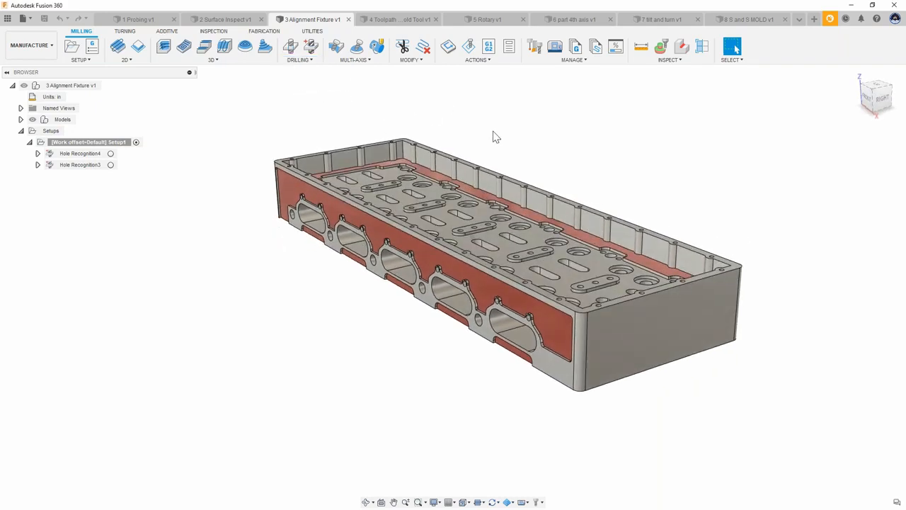
Step: Edit Hole Recognition4 and set hole group 11's action to Spotdrill, Drill, & Bore Hole
{"action": "left_click", "coordinate": [37, 153]}
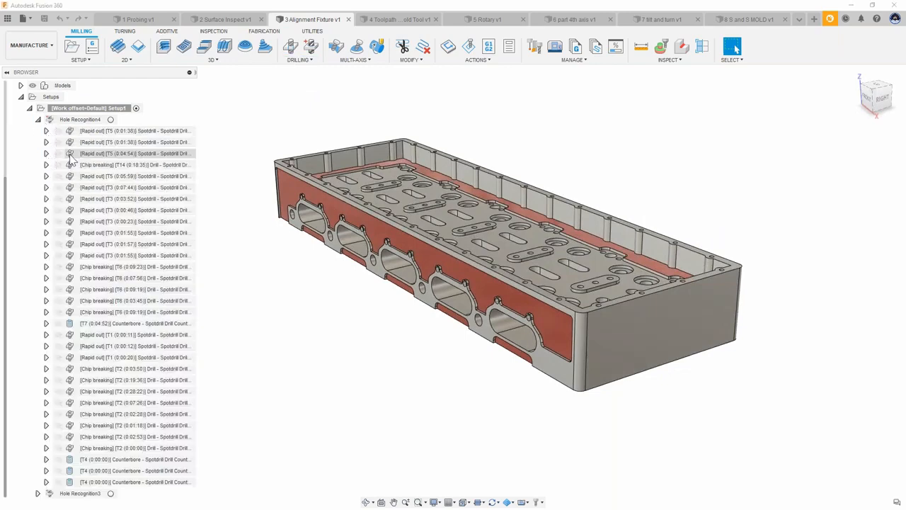
{"action": "right_click", "coordinate": [82, 120]}
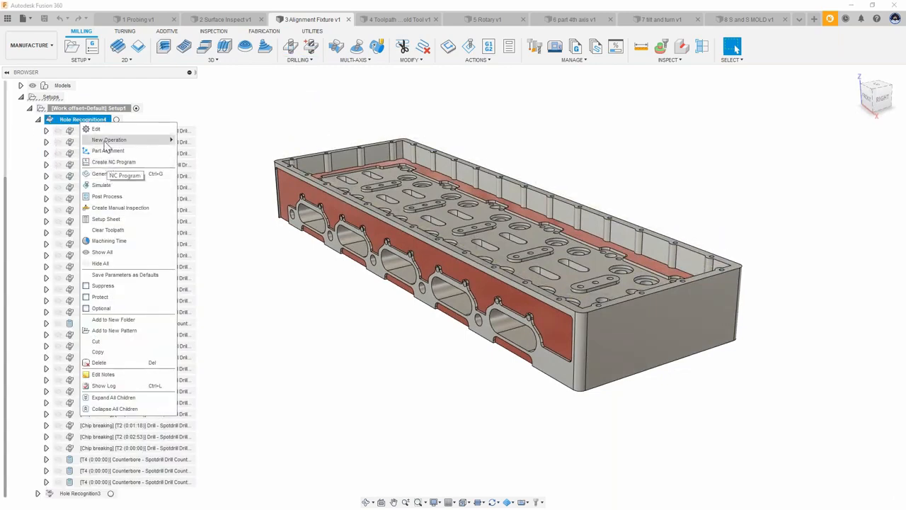
{"action": "left_click", "coordinate": [105, 130]}
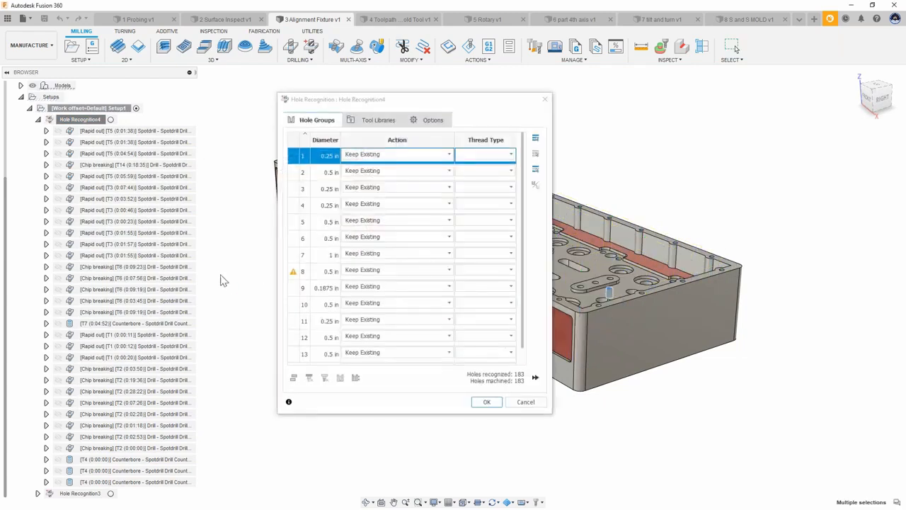
{"action": "left_click_drag", "start_coordinate": [472, 104], "coordinate": [281, 57]}
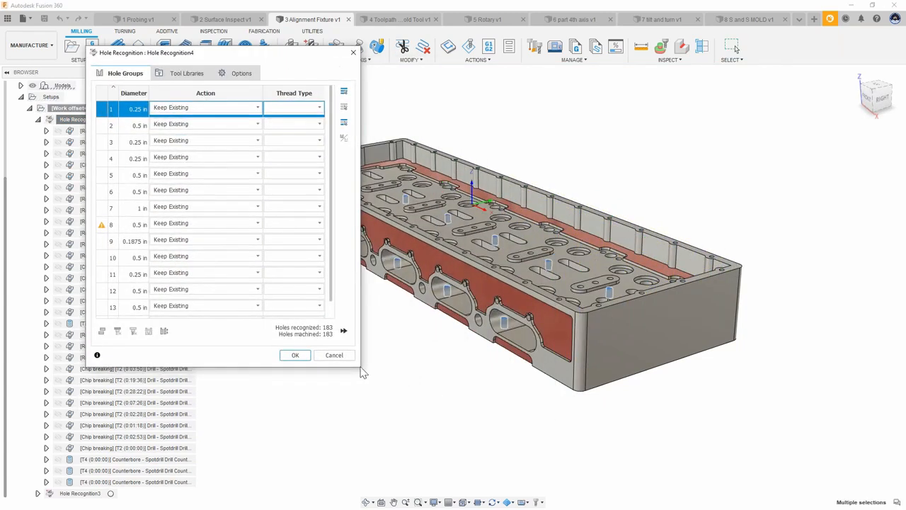
{"action": "left_click_drag", "start_coordinate": [358, 368], "coordinate": [761, 448]}
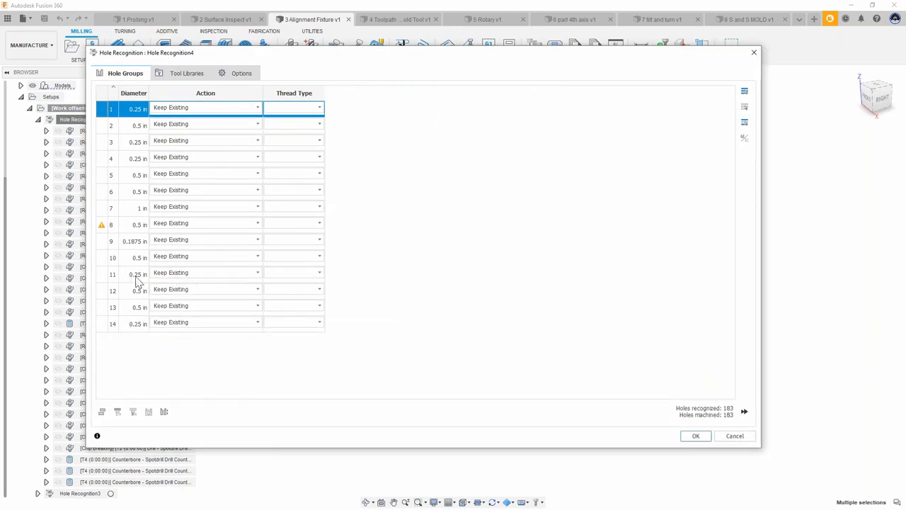
{"action": "left_click", "coordinate": [173, 273]}
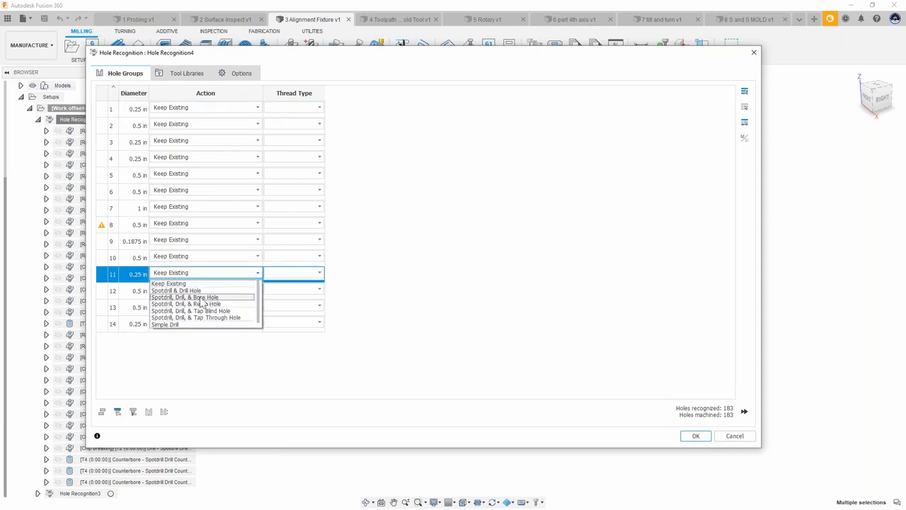
{"action": "left_click", "coordinate": [201, 297]}
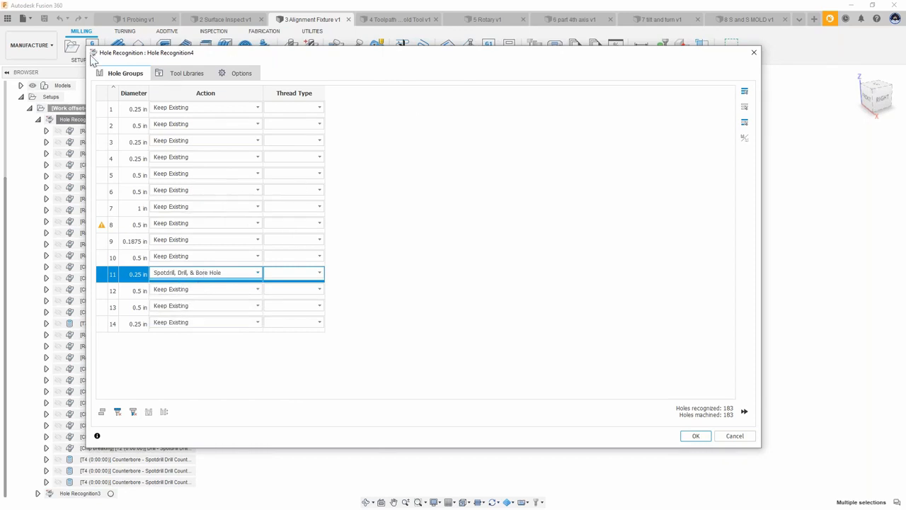
Step: Review the Hole Recognition options while repositioning the dialog and orbiting the model
{"action": "left_click_drag", "start_coordinate": [86, 47], "coordinate": [436, 111]}
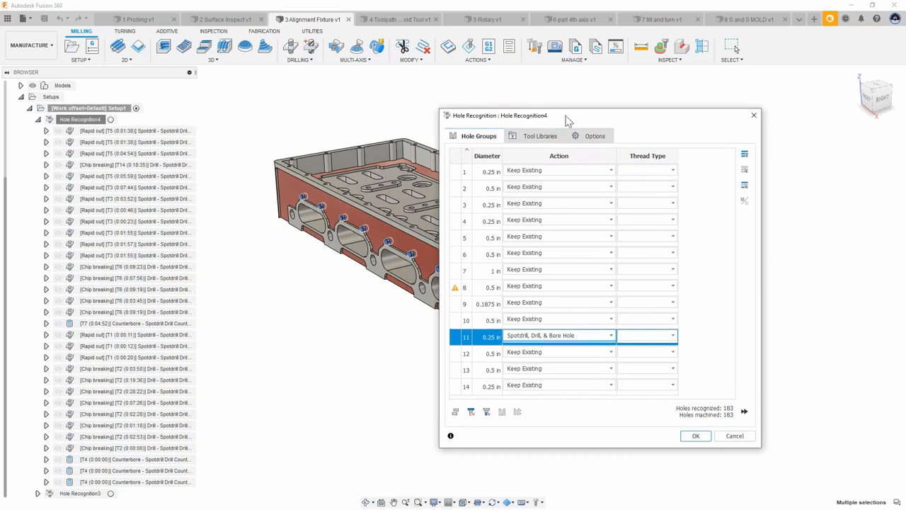
{"action": "left_click_drag", "start_coordinate": [567, 121], "coordinate": [700, 126]}
{"action": "scroll", "coordinate": [504, 214], "scroll_direction": "down", "scroll_amount": 1}
{"action": "middle_click_drag", "start_coordinate": [504, 214], "coordinate": [401, 290]}
{"action": "middle_click_drag", "start_coordinate": [449, 325], "coordinate": [445, 142], "text": "shift"}
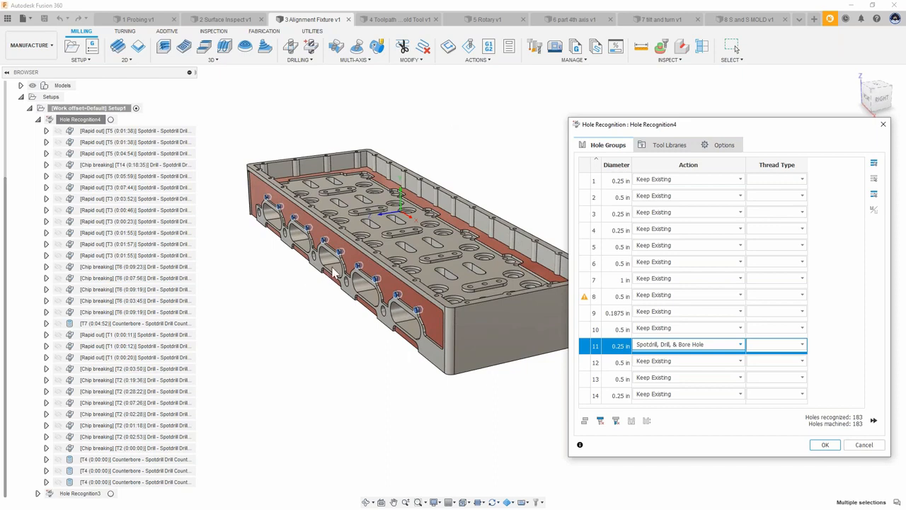
{"action": "left_click", "coordinate": [722, 146]}
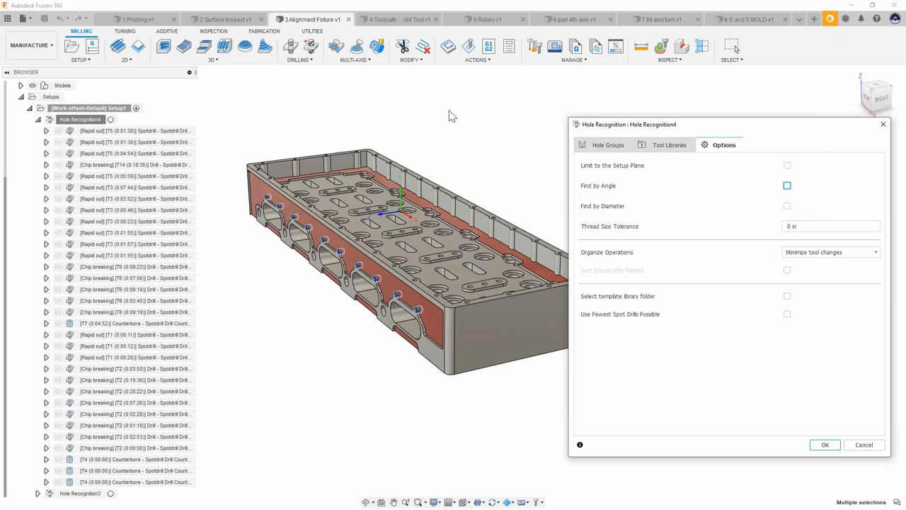
{"action": "middle_click_drag", "start_coordinate": [451, 115], "coordinate": [448, 176], "text": "shift"}
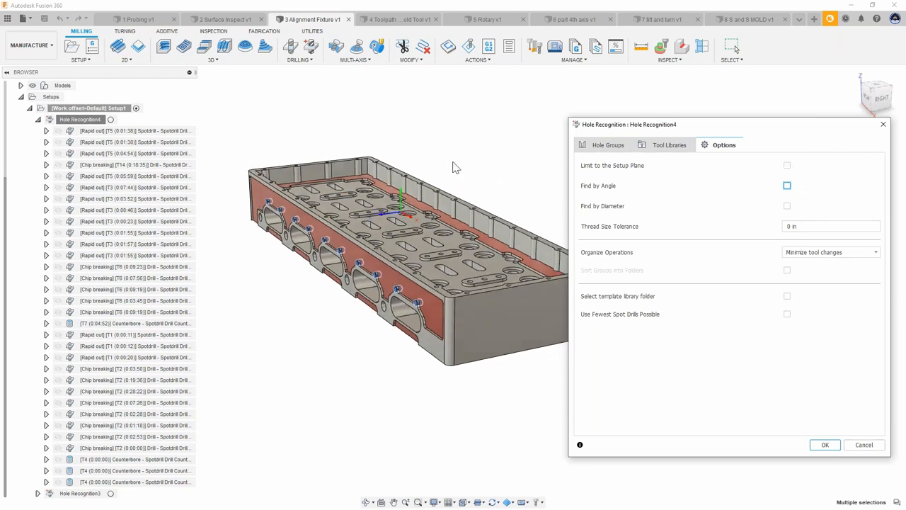
{"action": "middle_click_drag", "start_coordinate": [267, 243], "coordinate": [268, 232], "text": "shift"}
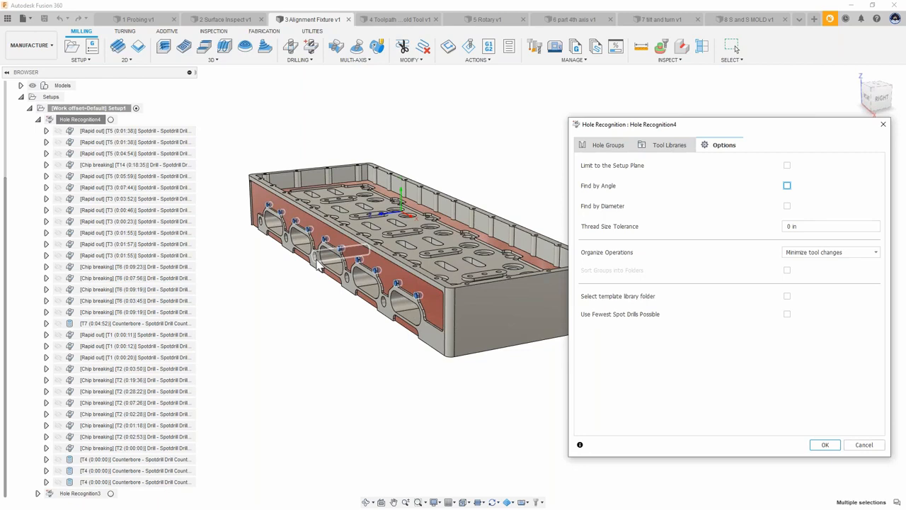
{"action": "middle_click_drag", "start_coordinate": [497, 139], "coordinate": [522, 167], "text": "shift"}
Step: Browse the Cloud tool libraries, select UMC500SS, and cancel the Hole Recognition edit
{"action": "left_click", "coordinate": [660, 147]}
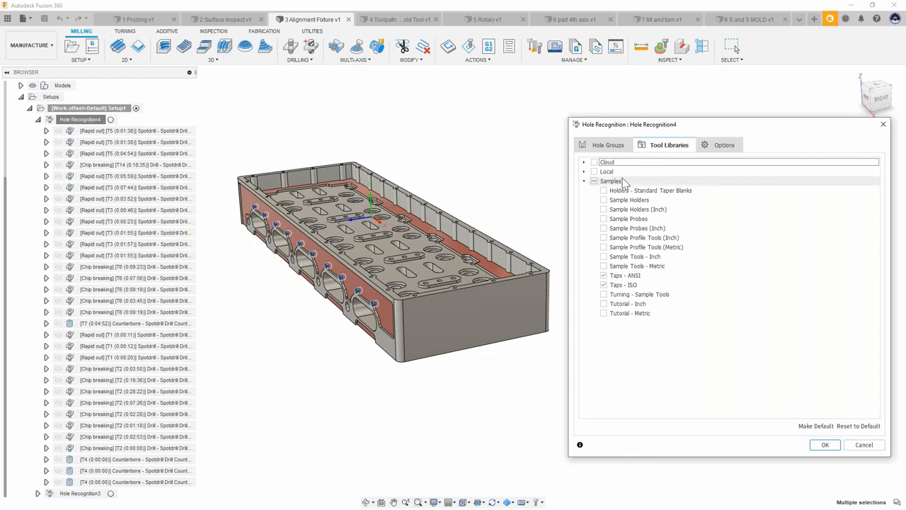
{"action": "left_click", "coordinate": [592, 163]}
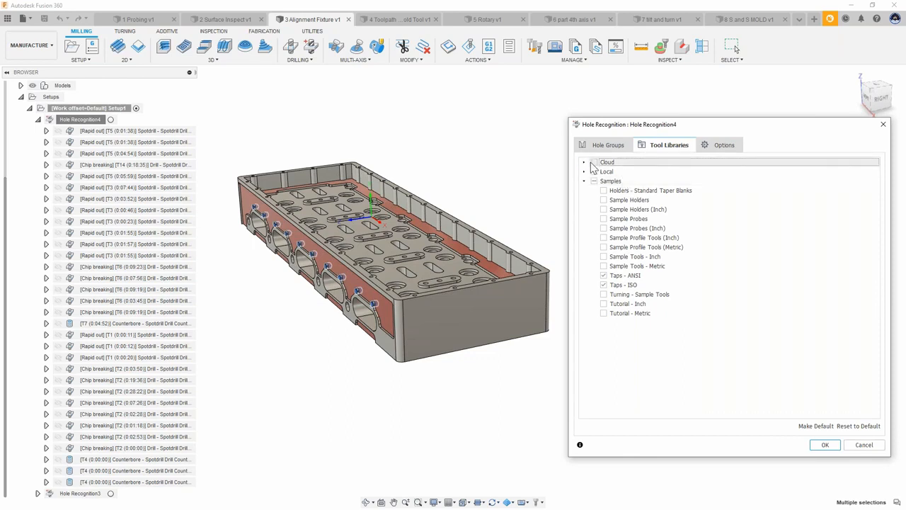
{"action": "left_click", "coordinate": [585, 162]}
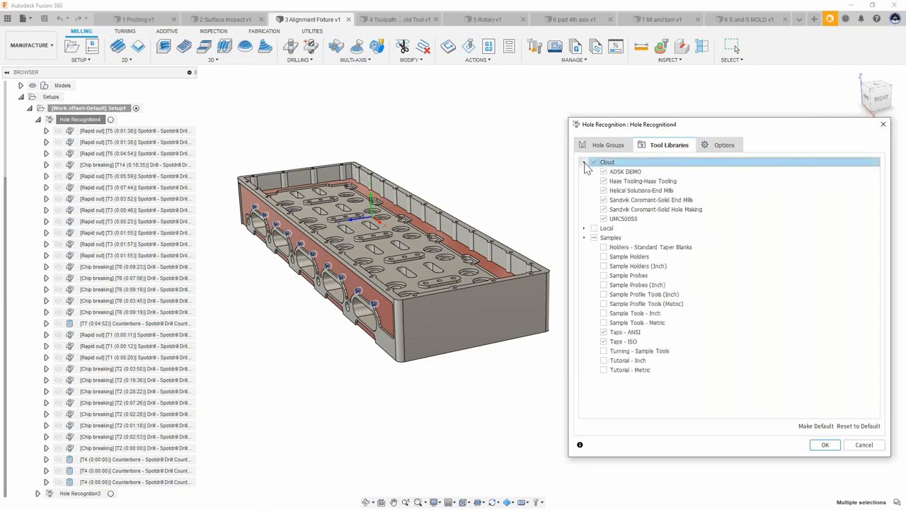
{"action": "left_click", "coordinate": [624, 220]}
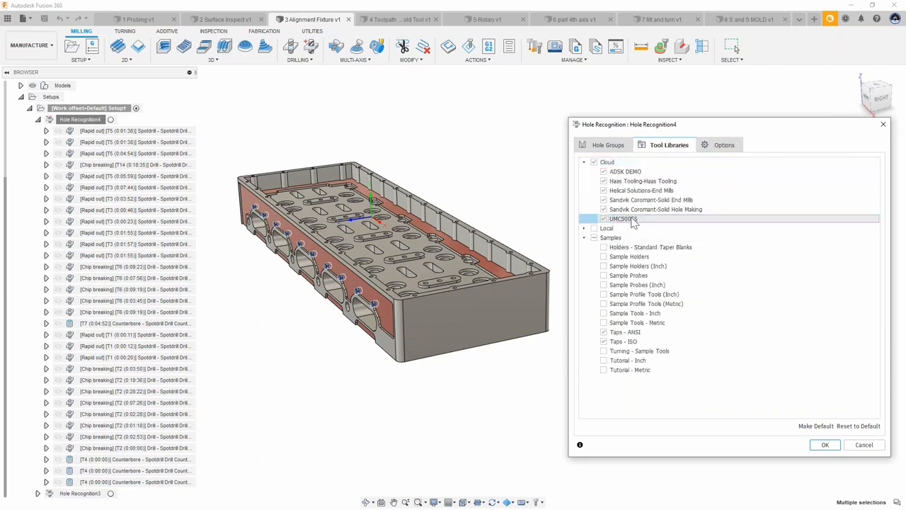
{"action": "left_click", "coordinate": [639, 224]}
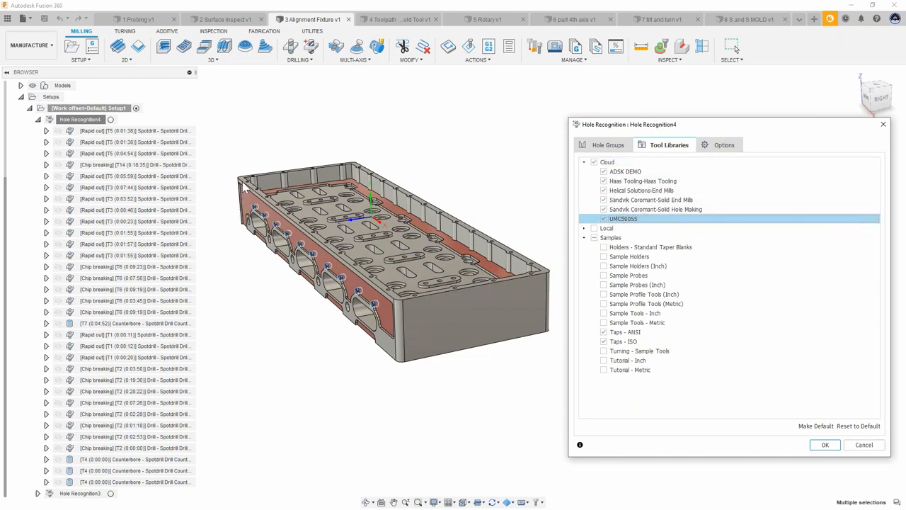
{"action": "middle_click_drag", "start_coordinate": [476, 161], "coordinate": [494, 160]}
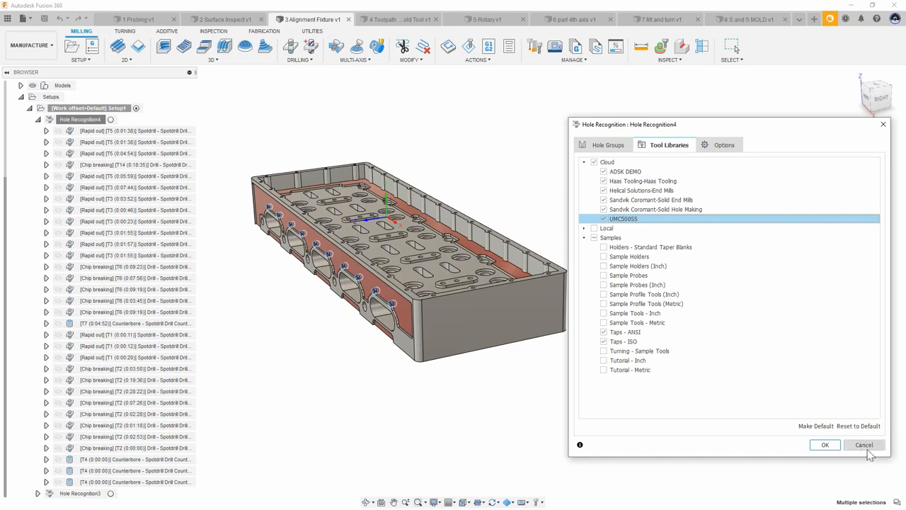
{"action": "left_click", "coordinate": [865, 446]}
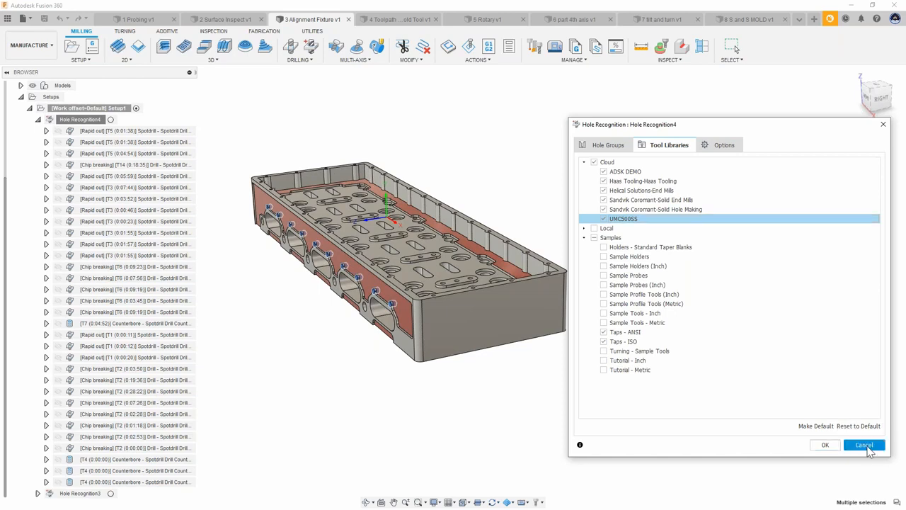
Step: Display the Hole Recognition3 toolpaths and view them from the right side
{"action": "left_click", "coordinate": [38, 120]}
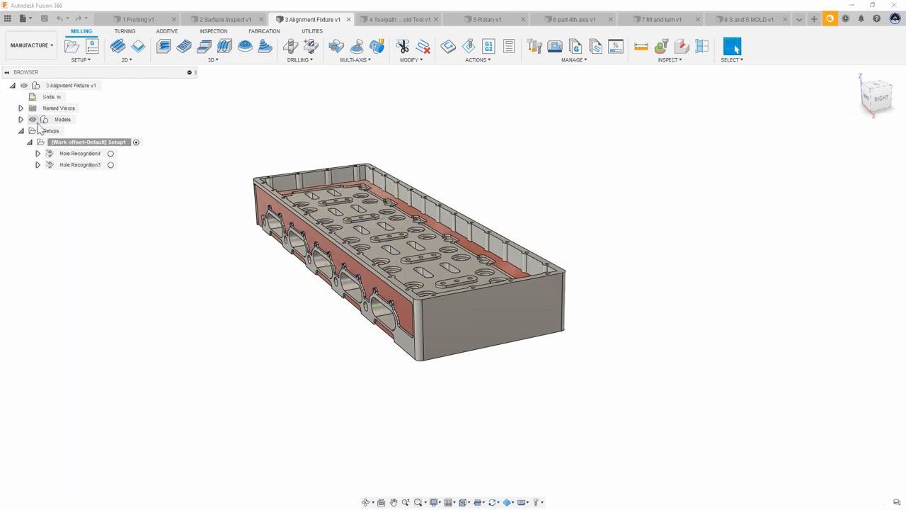
{"action": "left_click", "coordinate": [69, 167]}
{"action": "left_click", "coordinate": [38, 165]}
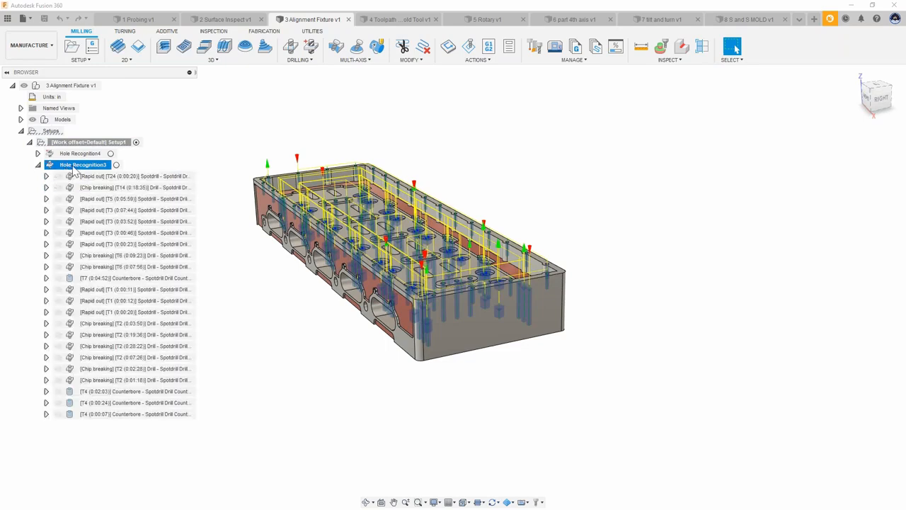
{"action": "right_click", "coordinate": [73, 167]}
{"action": "left_click", "coordinate": [252, 273]}
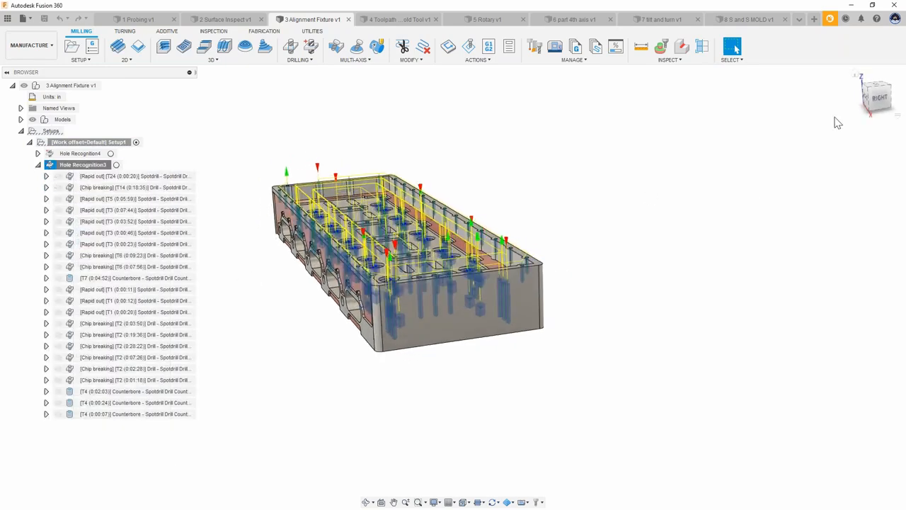
{"action": "left_click", "coordinate": [880, 99]}
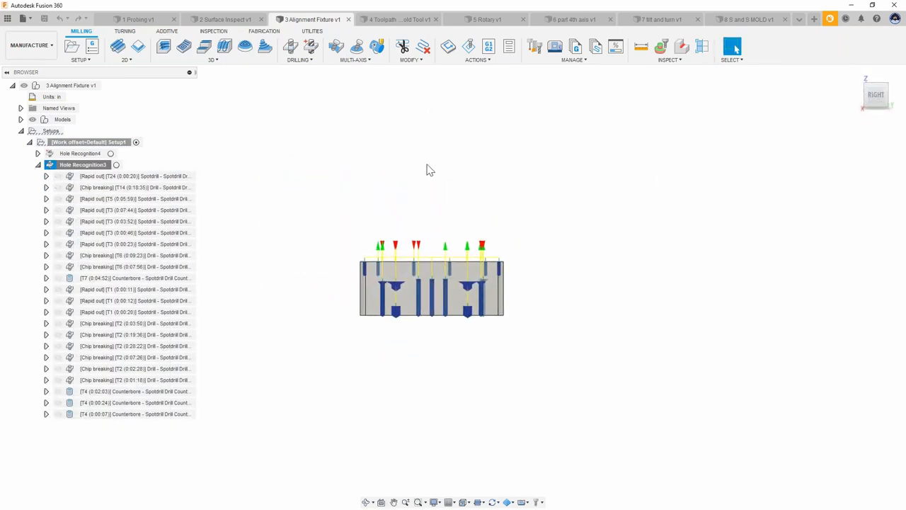
{"action": "scroll", "coordinate": [433, 213], "scroll_direction": "up", "scroll_amount": 3}
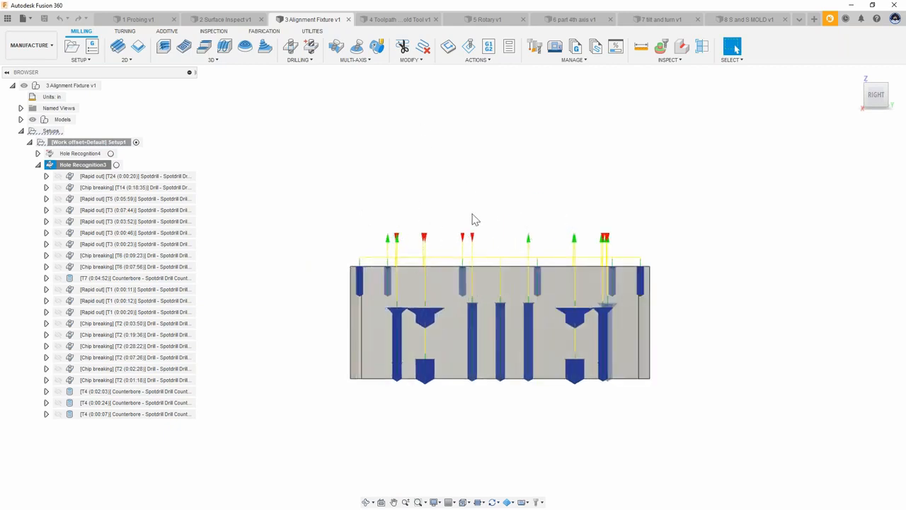
Step: Display the Hole Recognition4 toolpaths for comparison, then clear the selection
{"action": "left_click", "coordinate": [85, 154]}
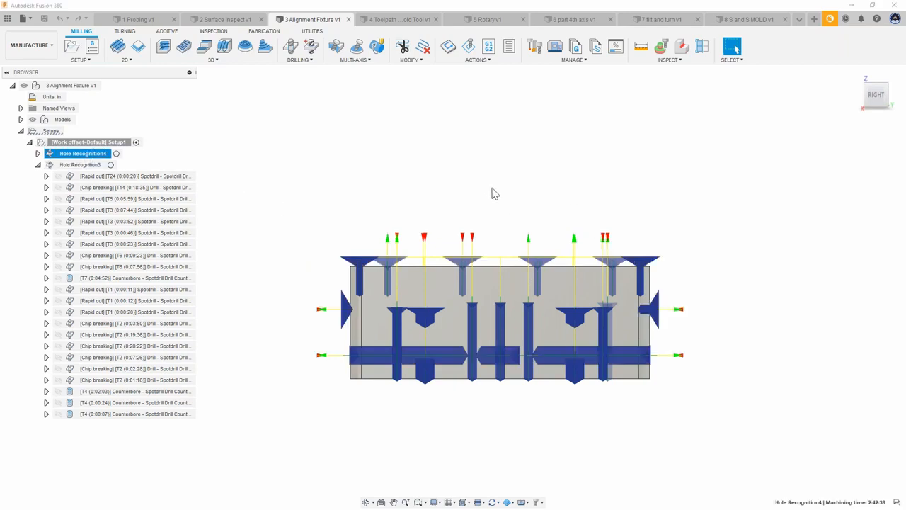
{"action": "left_click", "coordinate": [456, 163]}
{"action": "middle_click_drag", "start_coordinate": [455, 162], "coordinate": [654, 190], "text": "shift"}
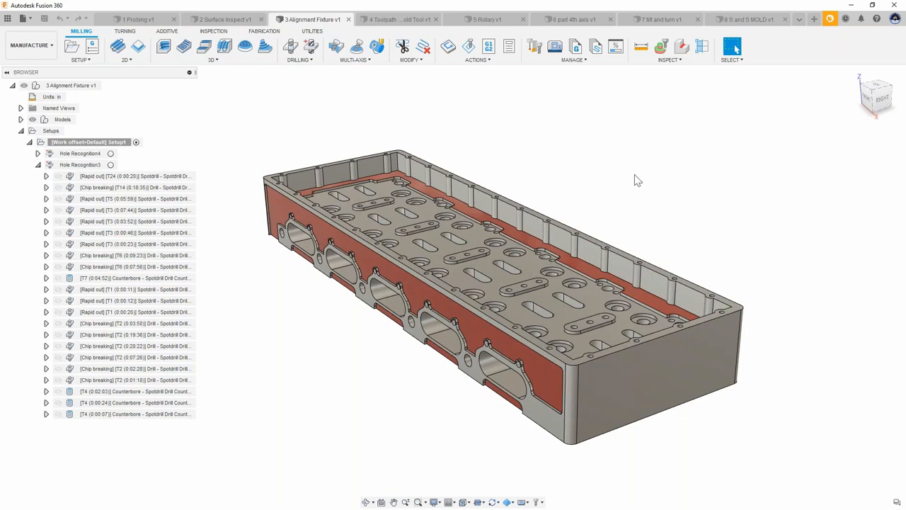
{"action": "scroll", "coordinate": [634, 176], "scroll_direction": "down", "scroll_amount": 3}
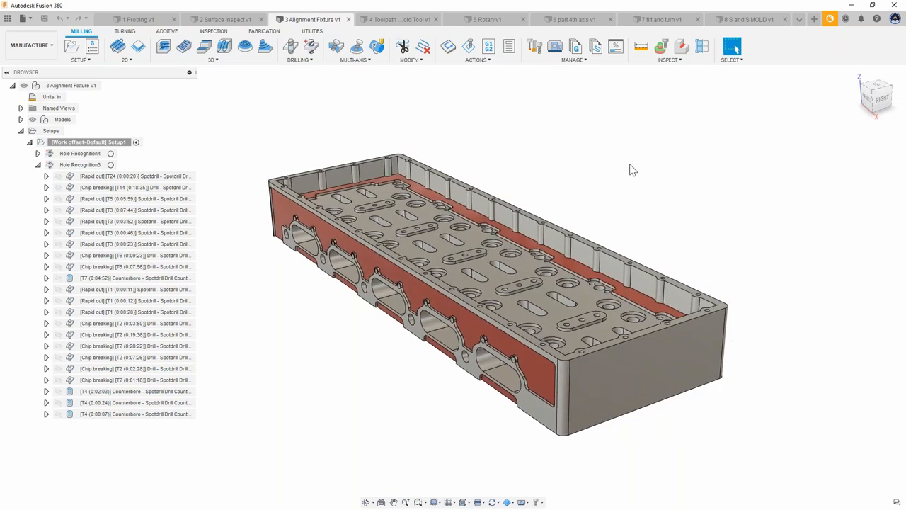
{"action": "scroll", "coordinate": [566, 138], "scroll_direction": "down", "scroll_amount": 1}
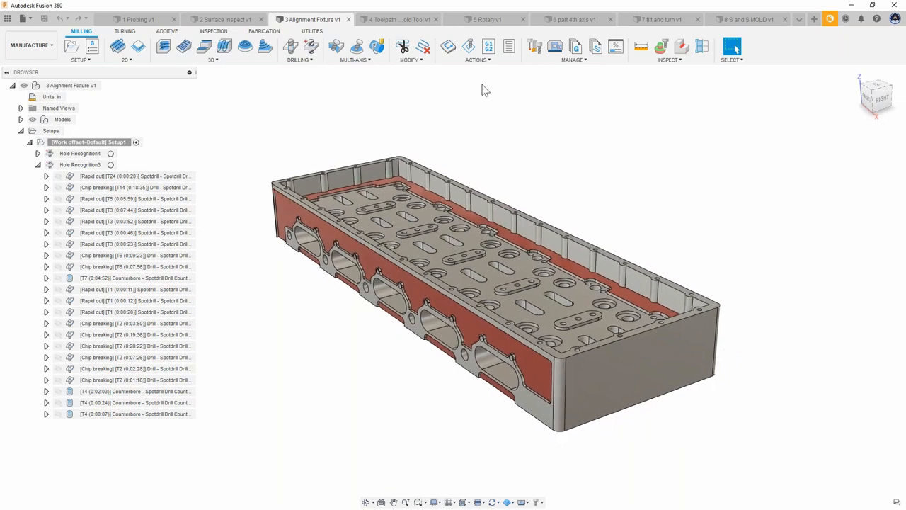
Step: Switch to the 4 Toolpath Trimming – Headlamp Mold Tool document and select the Parallel1 (2) toolpath
{"action": "left_click", "coordinate": [392, 19]}
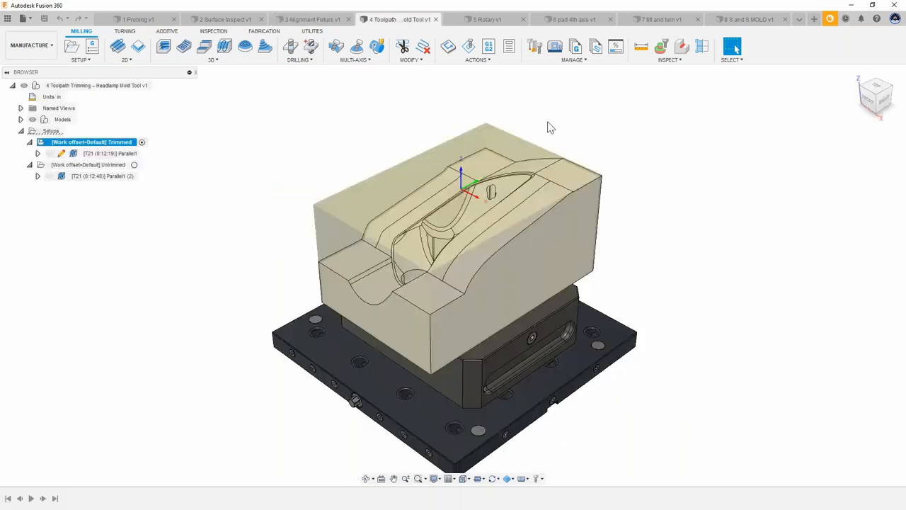
{"action": "middle_click_drag", "start_coordinate": [748, 137], "coordinate": [659, 125], "text": "shift"}
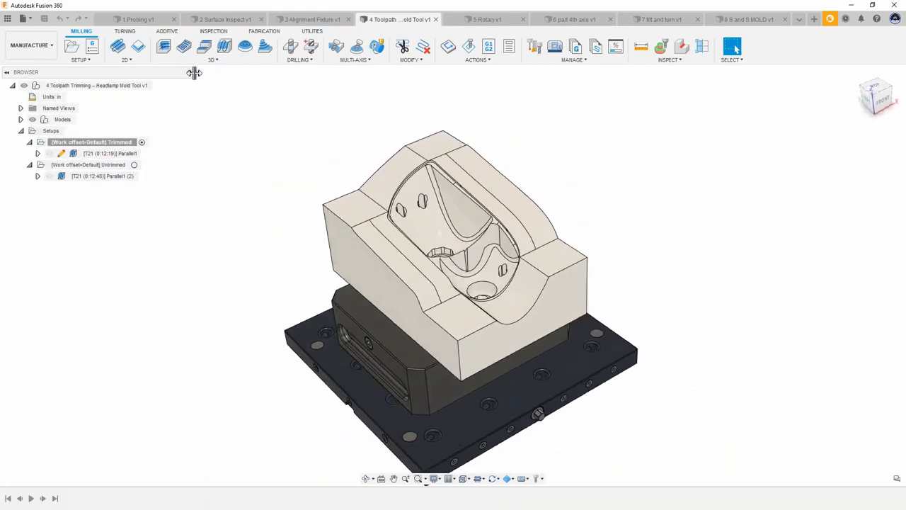
{"action": "left_click", "coordinate": [95, 176]}
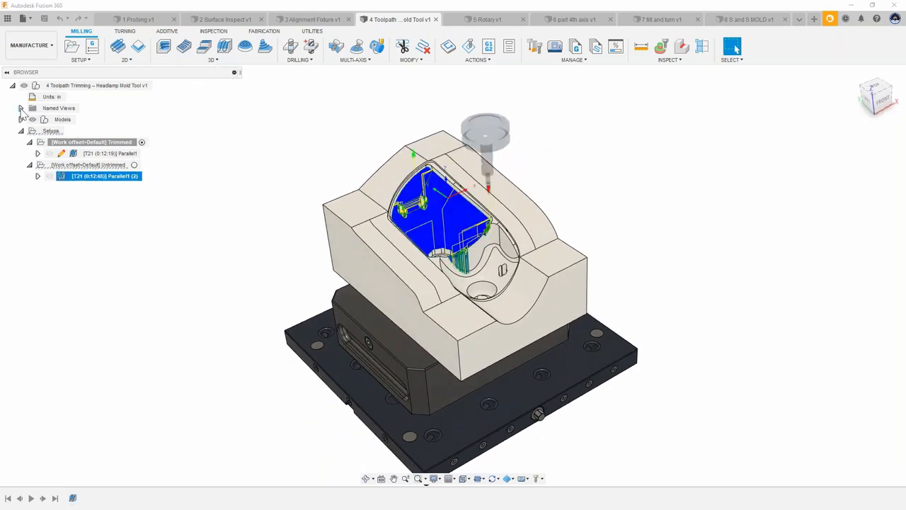
Step: Expand the named views and apply the two holes view to inspect the toolpath around the holes
{"action": "left_click", "coordinate": [21, 108]}
{"action": "double_click", "coordinate": [50, 176]}
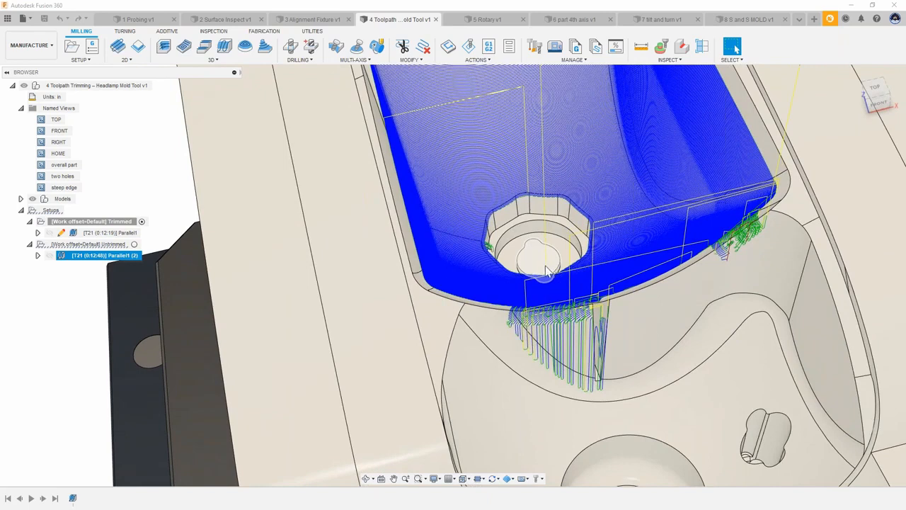
{"action": "scroll", "coordinate": [581, 332], "scroll_direction": "down", "scroll_amount": 1}
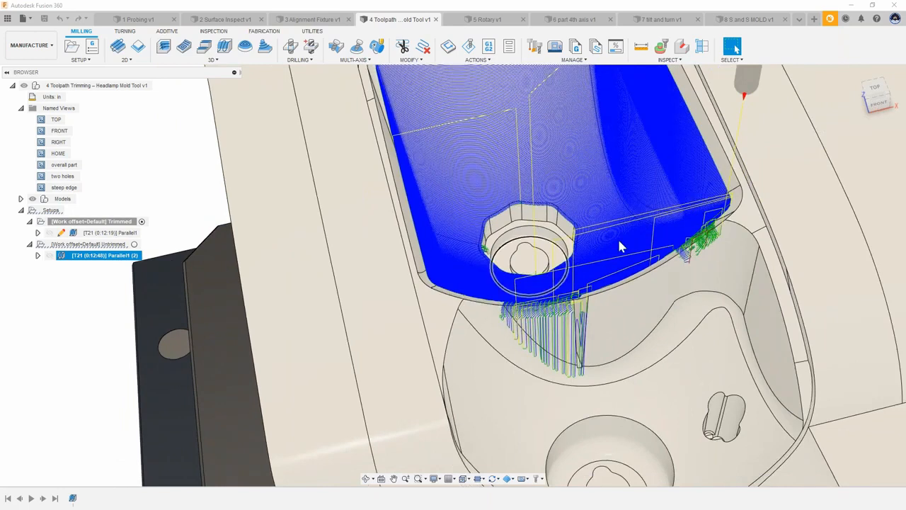
{"action": "double_click", "coordinate": [60, 177]}
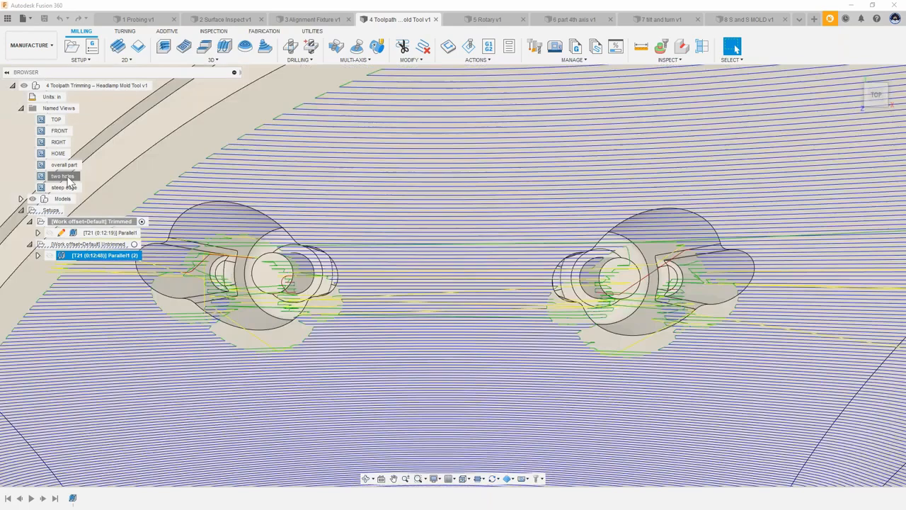
{"action": "scroll", "coordinate": [599, 314], "scroll_direction": "up", "scroll_amount": 5}
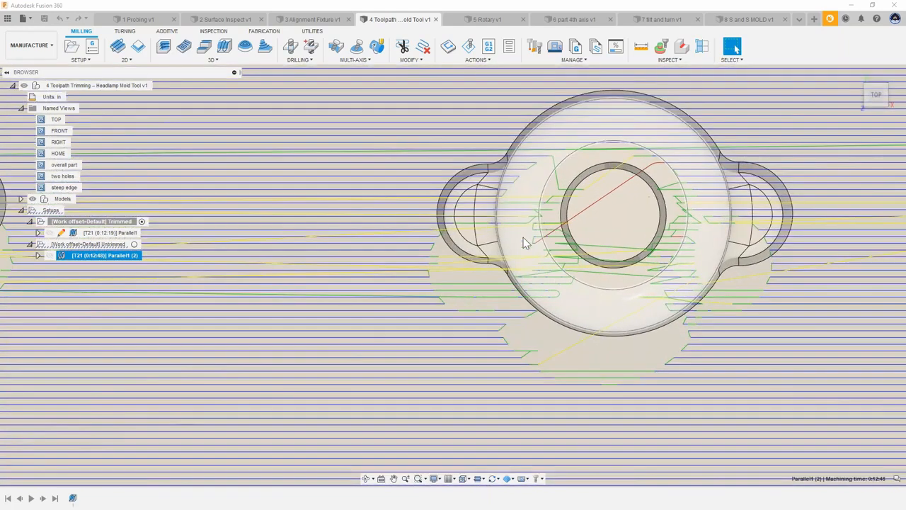
Step: Trim the Parallel1 (2) toolpath with a polygon boundary drawn around the left hole, keeping the outside of the boundary
{"action": "scroll", "coordinate": [527, 189], "scroll_direction": "down", "scroll_amount": 2}
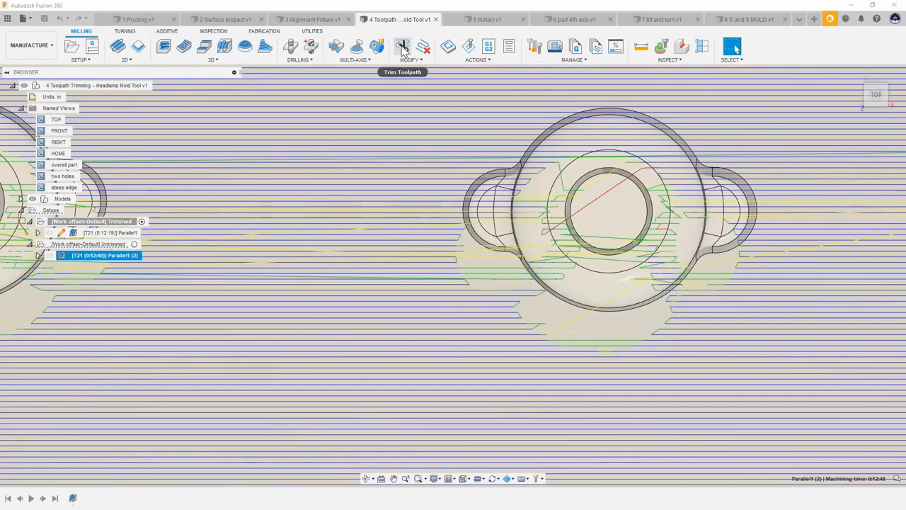
{"action": "left_click", "coordinate": [402, 46]}
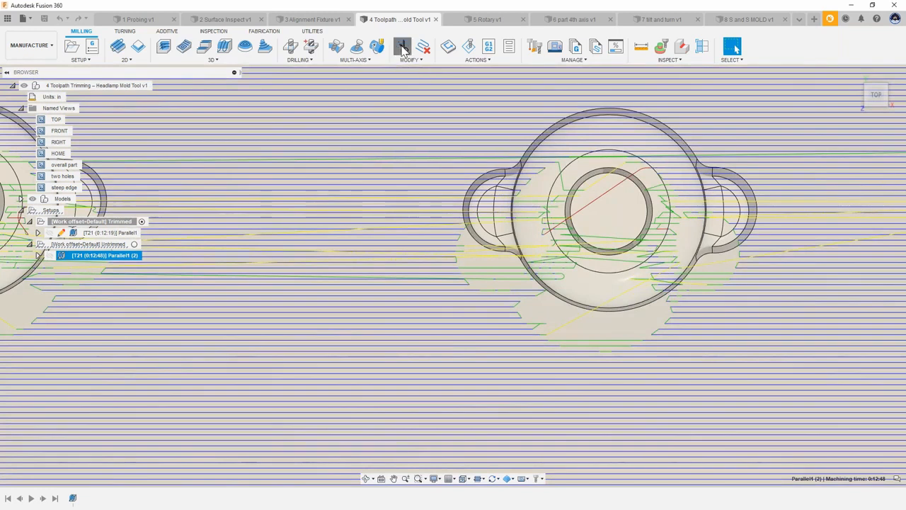
{"action": "left_click", "coordinate": [528, 189]}
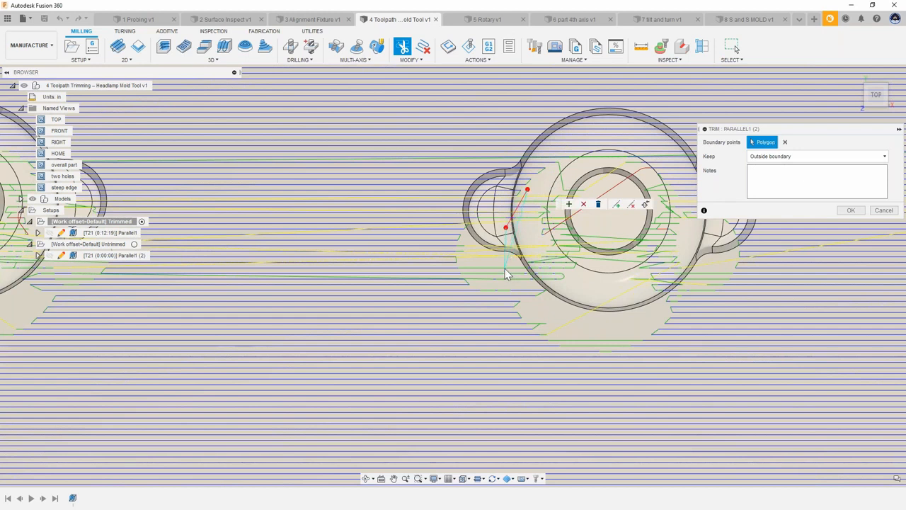
{"action": "left_click", "coordinate": [483, 266]}
{"action": "left_click", "coordinate": [499, 285]}
{"action": "left_click", "coordinate": [522, 310]}
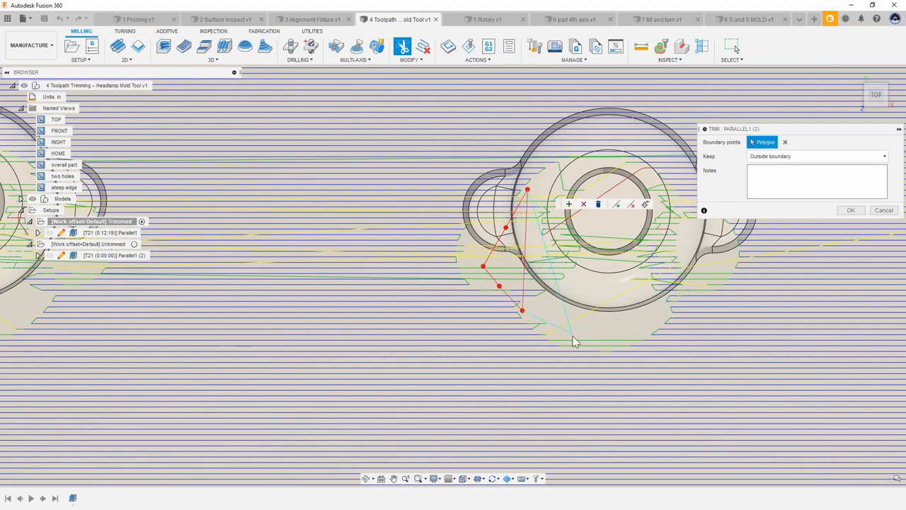
{"action": "left_click", "coordinate": [577, 337]}
{"action": "left_click", "coordinate": [661, 317]}
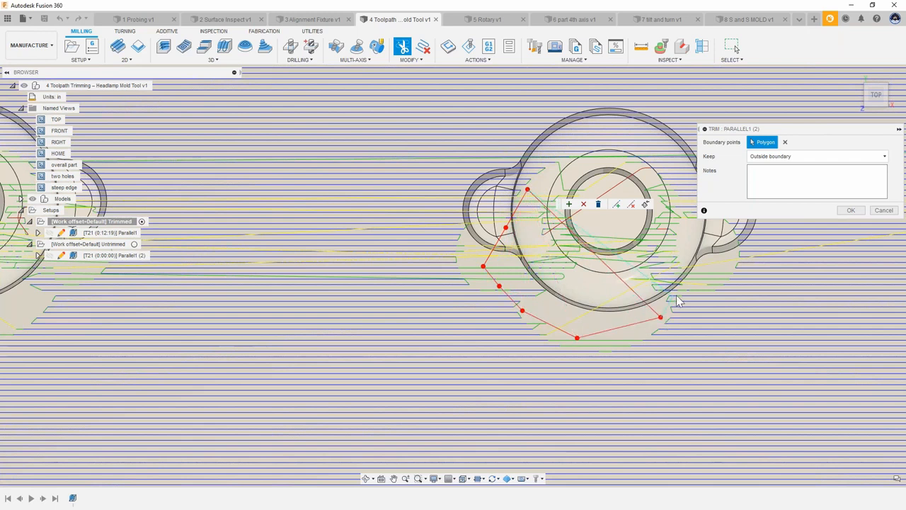
{"action": "left_click", "coordinate": [698, 278]}
{"action": "left_click", "coordinate": [725, 253]}
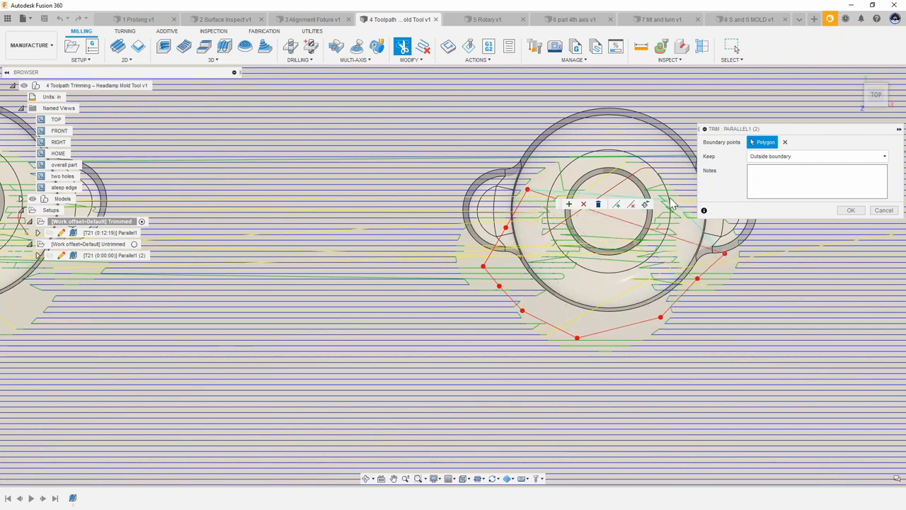
{"action": "left_click", "coordinate": [652, 175]}
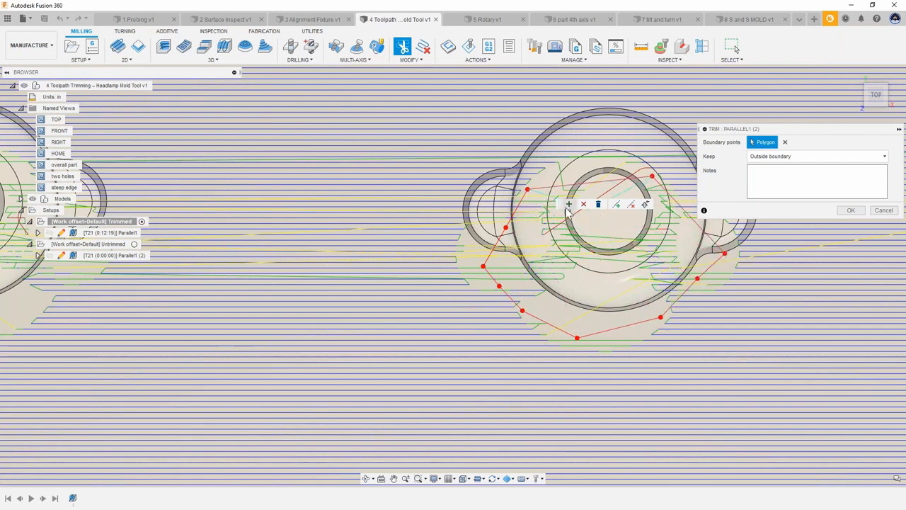
{"action": "left_click", "coordinate": [568, 207]}
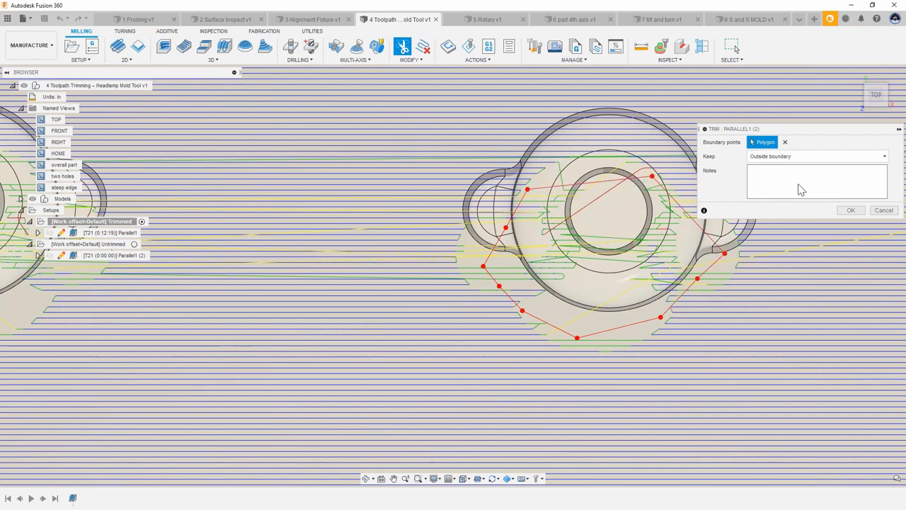
{"action": "left_click", "coordinate": [851, 210]}
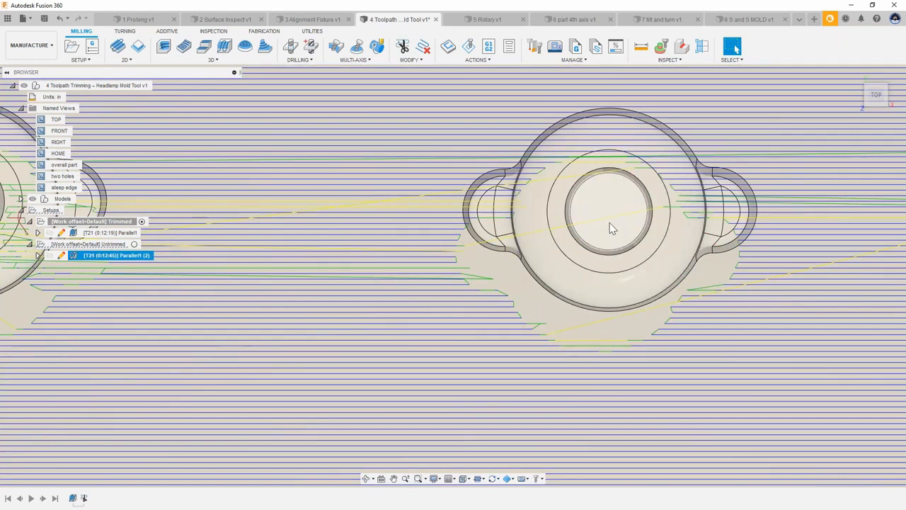
Step: Delete the Parallel1 (2) passes crossing the left hole by window-selecting them with Delete Passes
{"action": "scroll", "coordinate": [622, 250], "scroll_direction": "down", "scroll_amount": 1}
{"action": "scroll", "coordinate": [623, 250], "scroll_direction": "down", "scroll_amount": 1}
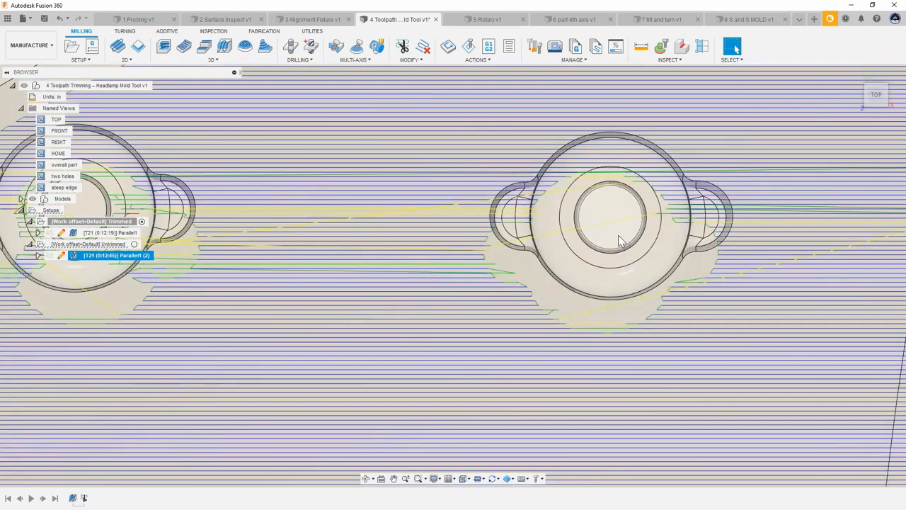
{"action": "scroll", "coordinate": [604, 246], "scroll_direction": "down", "scroll_amount": 3}
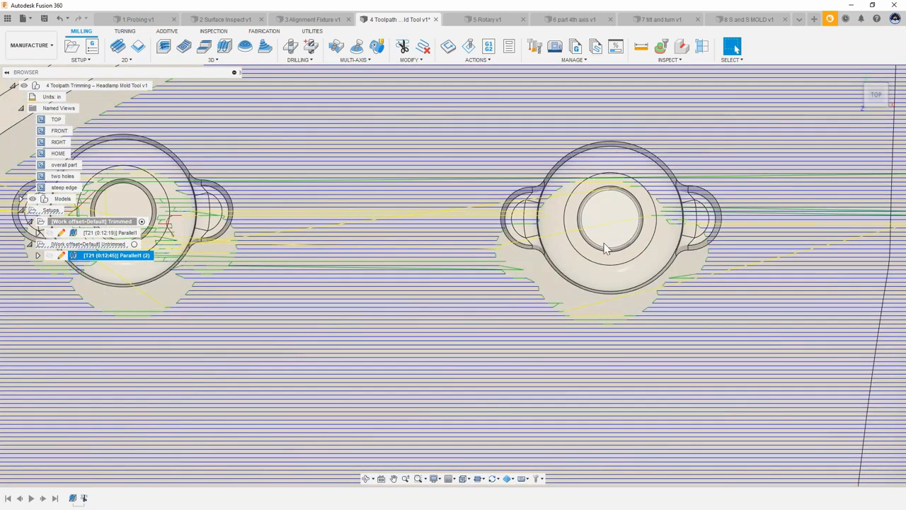
{"action": "scroll", "coordinate": [646, 259], "scroll_direction": "down", "scroll_amount": 2}
{"action": "middle_click_drag", "start_coordinate": [700, 246], "coordinate": [891, 245]}
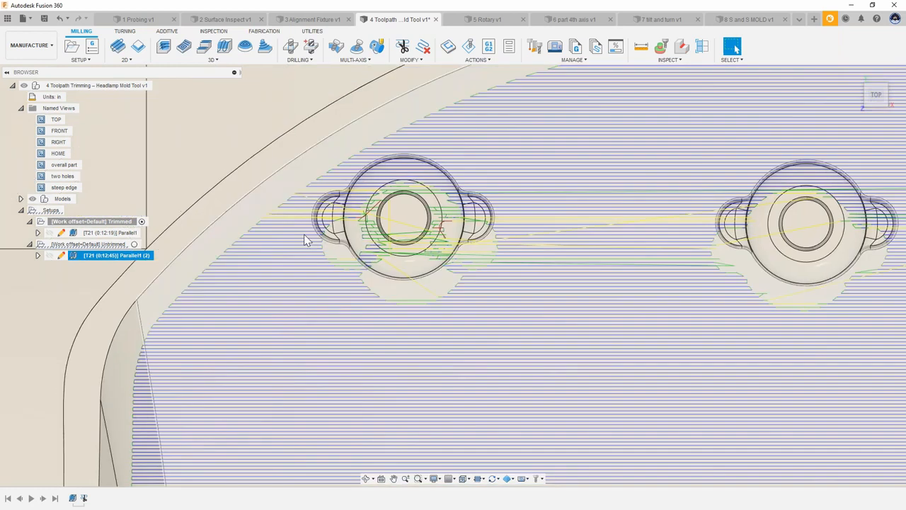
{"action": "scroll", "coordinate": [304, 239], "scroll_direction": "up", "scroll_amount": 2}
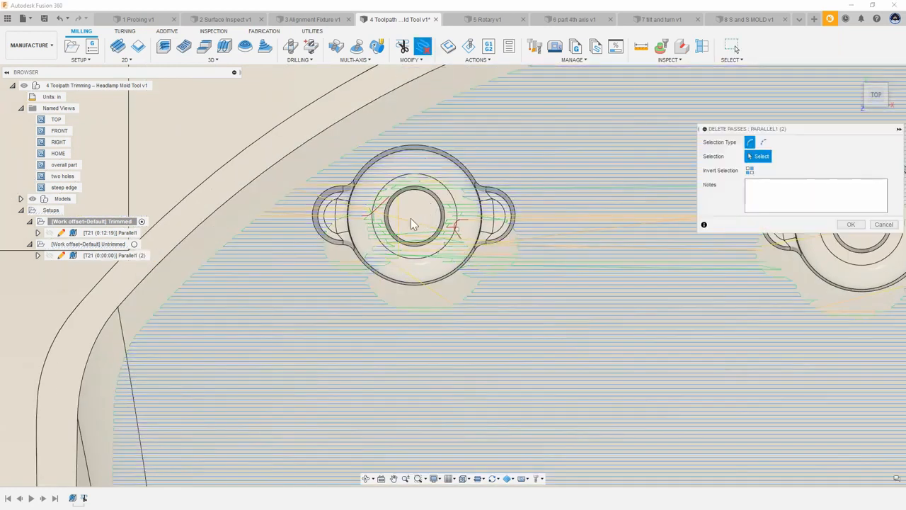
{"action": "scroll", "coordinate": [405, 219], "scroll_direction": "up", "scroll_amount": 2}
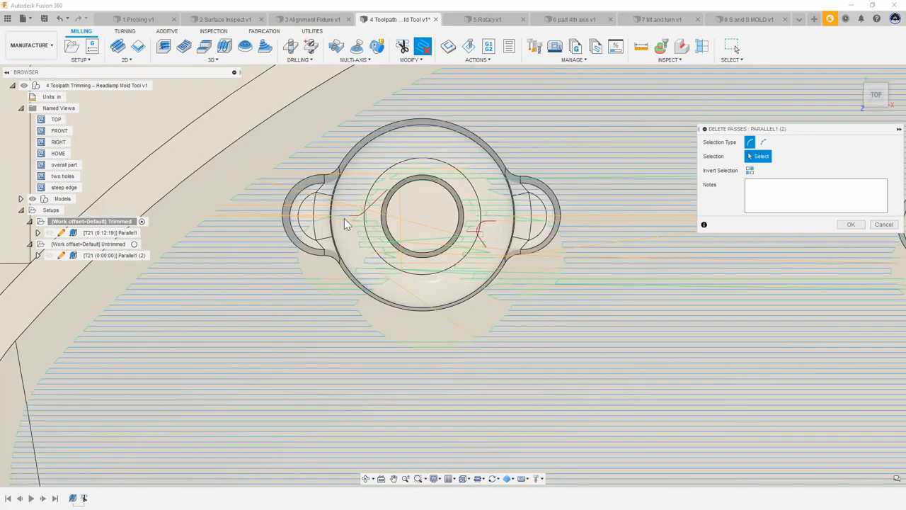
{"action": "left_click_drag", "start_coordinate": [341, 211], "coordinate": [526, 319]}
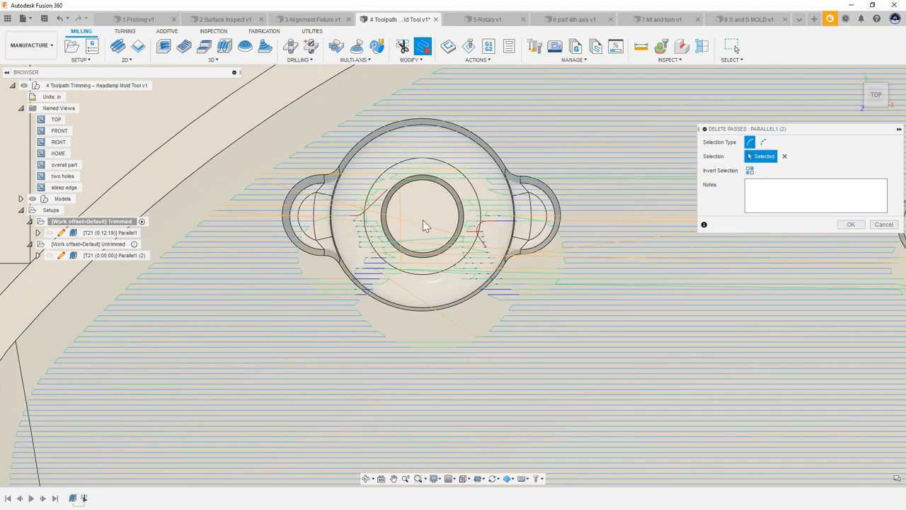
{"action": "left_click", "coordinate": [851, 225]}
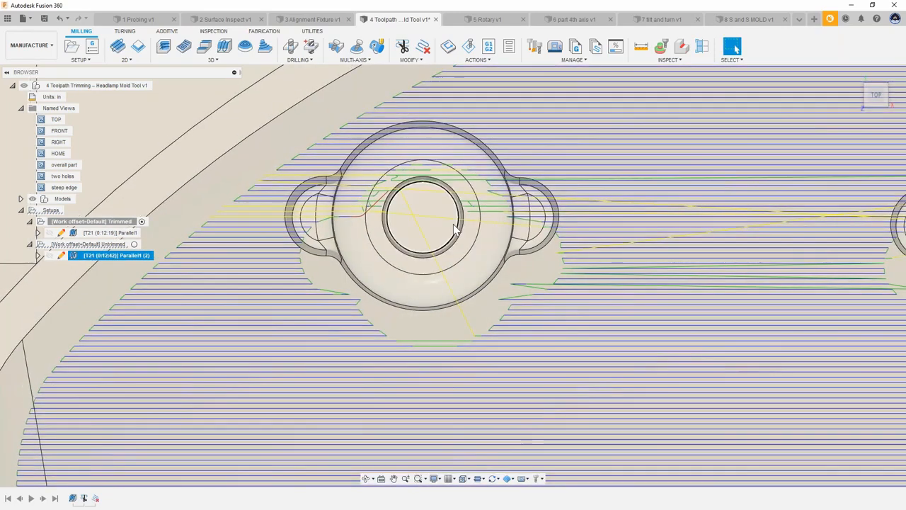
Step: Edit the Parallel1 (2) toolpath and set its stepover to 1
{"action": "middle_click_drag", "start_coordinate": [456, 227], "coordinate": [111, 260], "text": "shift"}
{"action": "scroll", "coordinate": [406, 198], "scroll_direction": "down", "scroll_amount": 5}
{"action": "right_click", "coordinate": [111, 260]}
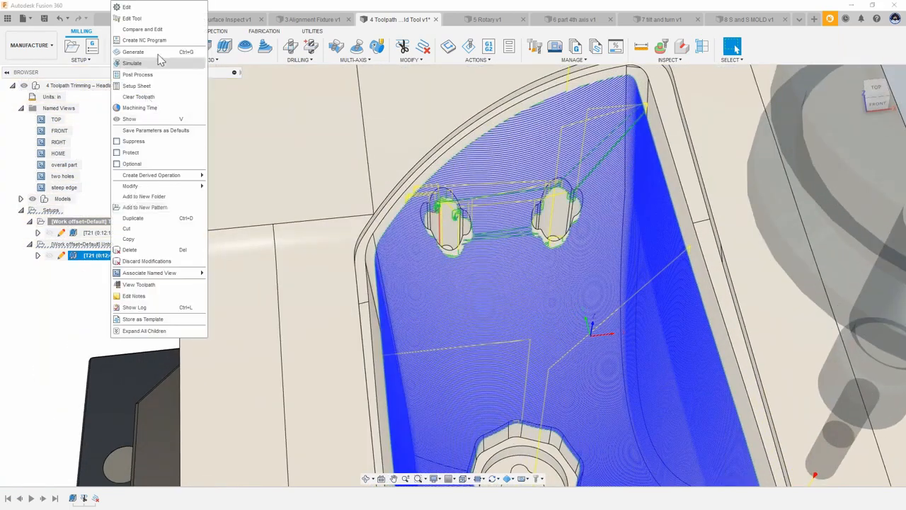
{"action": "left_click", "coordinate": [148, 8]}
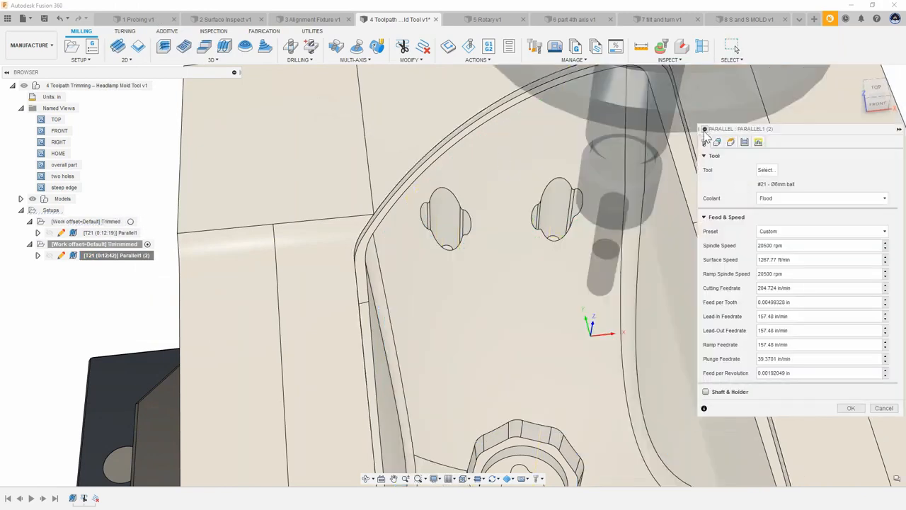
{"action": "left_click_drag", "start_coordinate": [699, 128], "coordinate": [653, 129]}
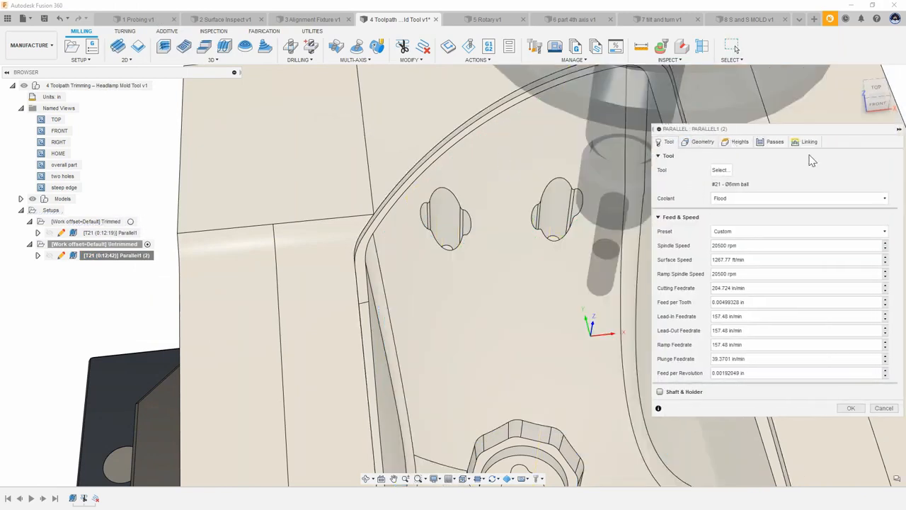
{"action": "left_click", "coordinate": [775, 142]}
{"action": "left_click", "coordinate": [761, 255]}
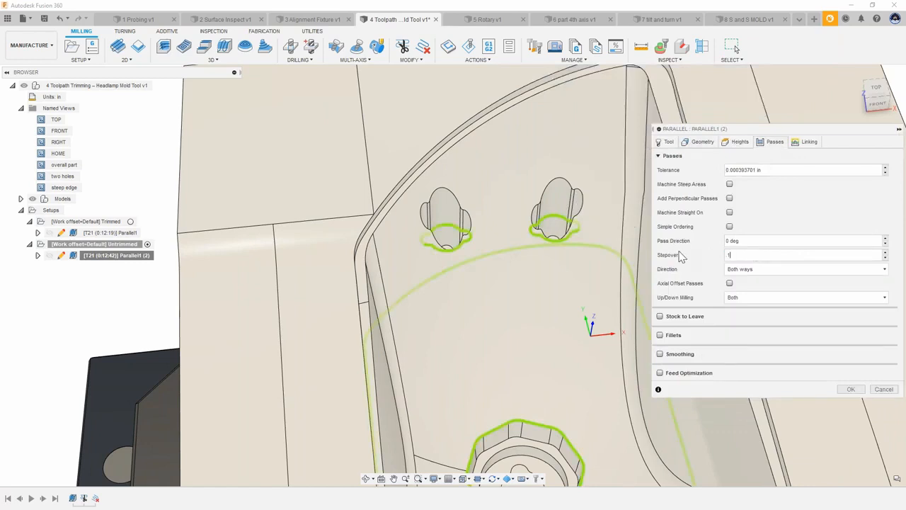
{"action": "key", "text": "Return"}
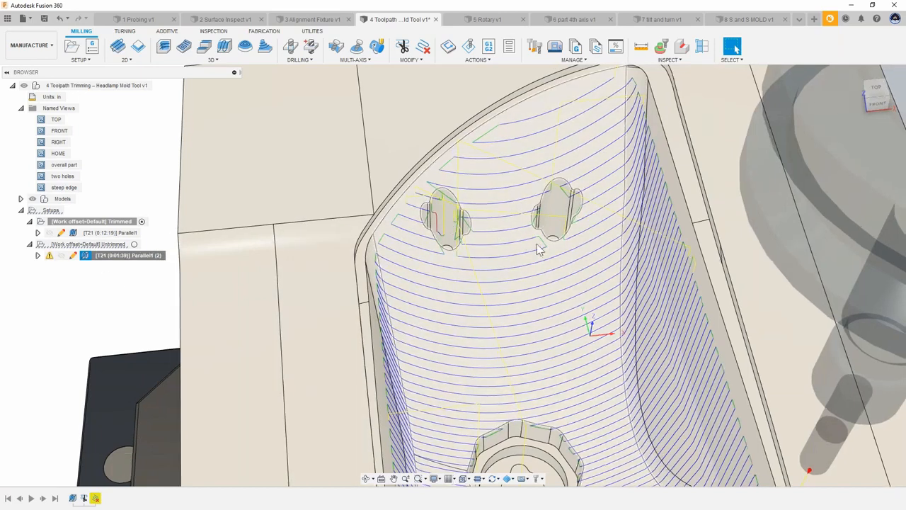
Step: Delete the trim and delete-passes modifications from the Parallel1 (2) toolpath's history
{"action": "middle_click_drag", "start_coordinate": [536, 244], "coordinate": [480, 258], "text": "shift"}
{"action": "middle_click_drag", "start_coordinate": [558, 241], "coordinate": [453, 141], "text": "shift"}
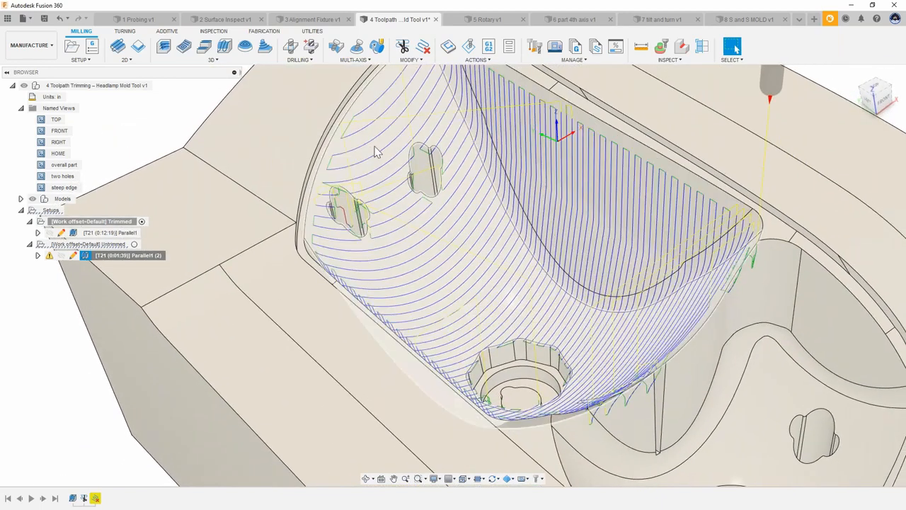
{"action": "middle_click_drag", "start_coordinate": [375, 152], "coordinate": [510, 131], "text": "shift"}
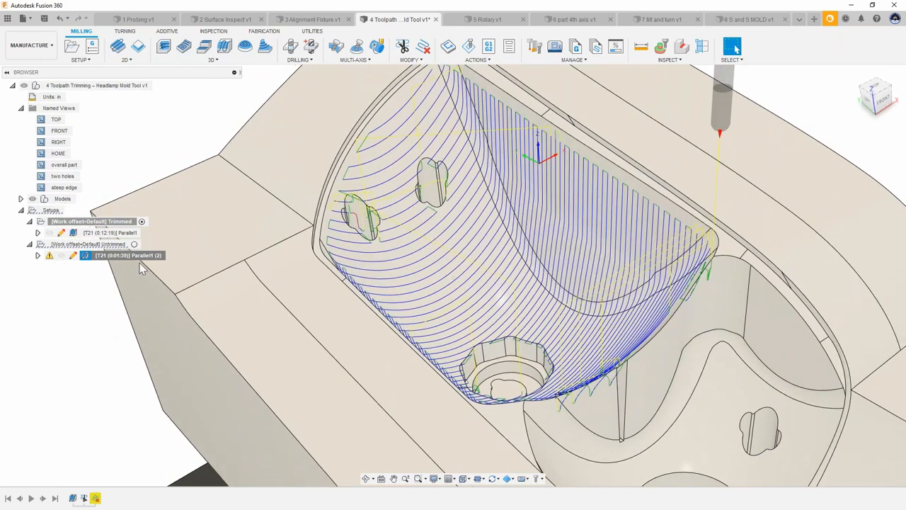
{"action": "left_click", "coordinate": [83, 307]}
{"action": "middle_click_drag", "start_coordinate": [83, 307], "coordinate": [84, 272], "text": "shift"}
{"action": "left_click", "coordinate": [100, 256]}
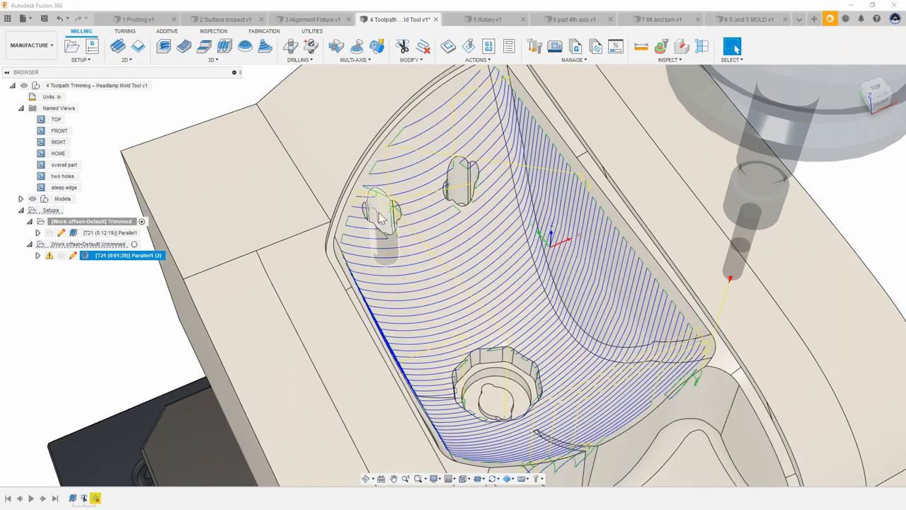
{"action": "right_click", "coordinate": [96, 498]}
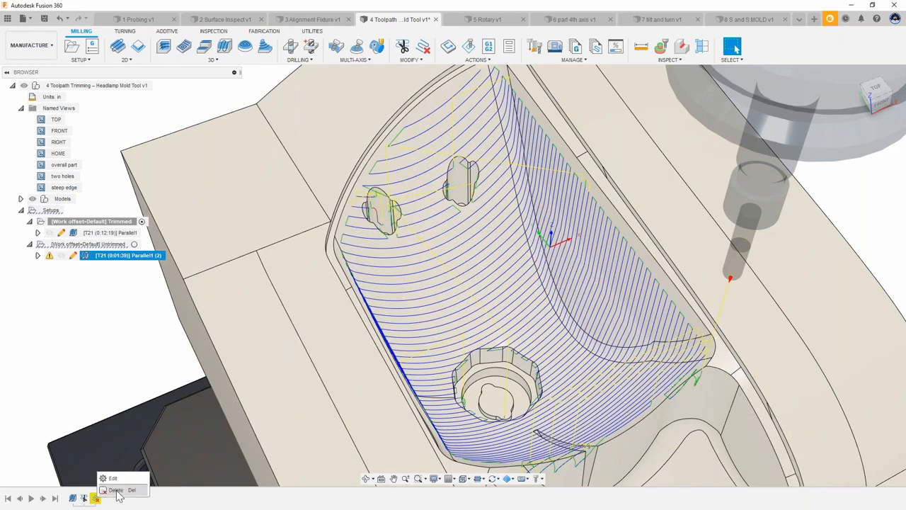
{"action": "left_click", "coordinate": [117, 491]}
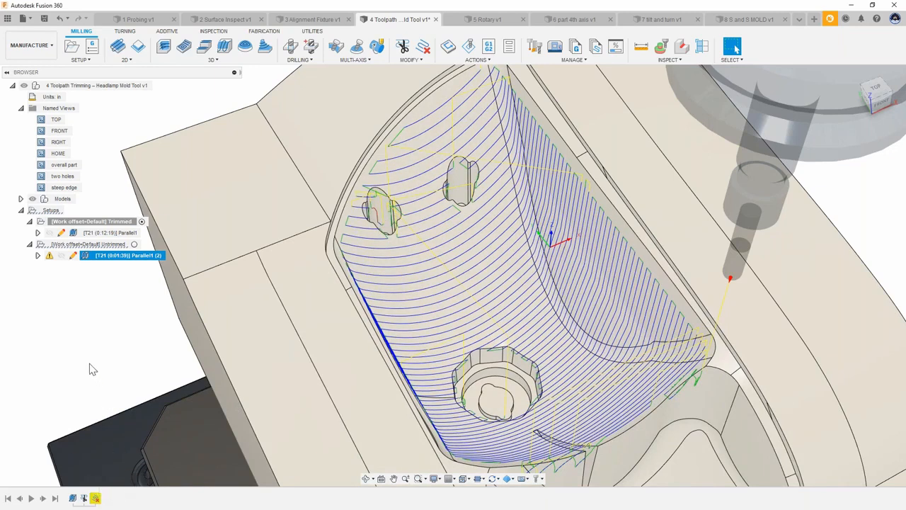
{"action": "middle_click_drag", "start_coordinate": [66, 375], "coordinate": [90, 504], "text": "shift"}
{"action": "right_click", "coordinate": [86, 500]}
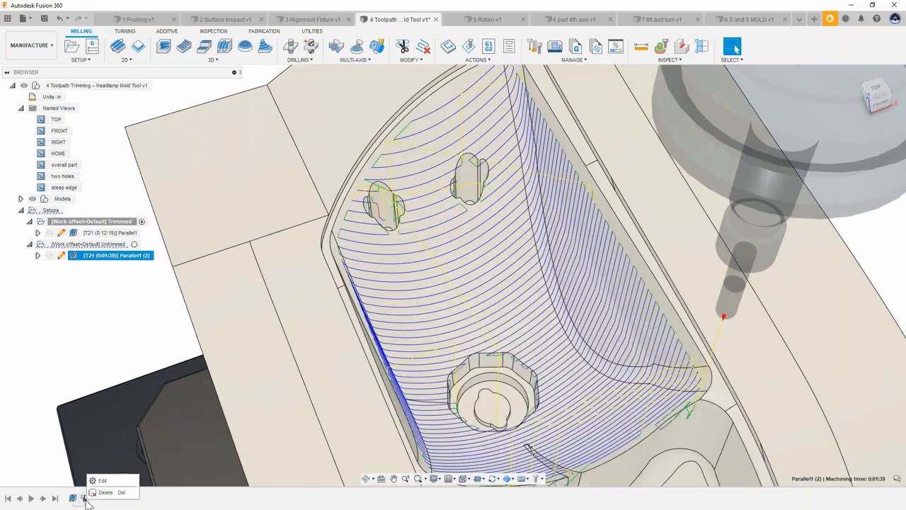
{"action": "left_click", "coordinate": [101, 492]}
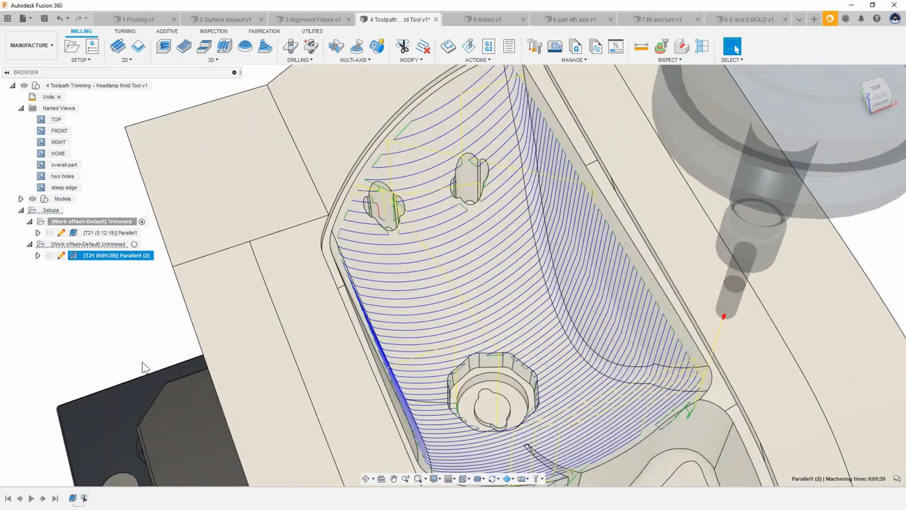
Step: Trim the Parallel1 (2) toolpath with a polygon boundary around the two upper holes, keeping the outside, noted "Trim for mfg"
{"action": "scroll", "coordinate": [471, 207], "scroll_direction": "up", "scroll_amount": 5}
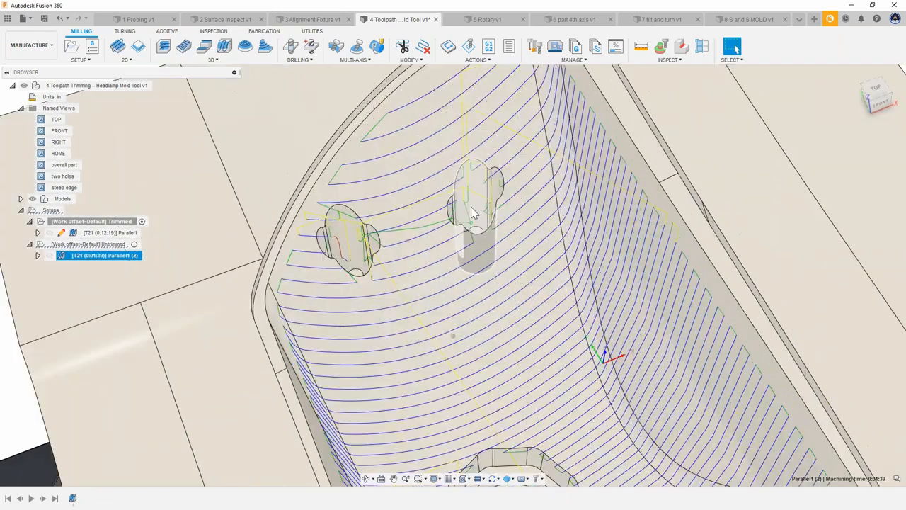
{"action": "middle_click_drag", "start_coordinate": [467, 222], "coordinate": [507, 203], "text": "shift"}
{"action": "scroll", "coordinate": [507, 203], "scroll_direction": "down", "scroll_amount": 10}
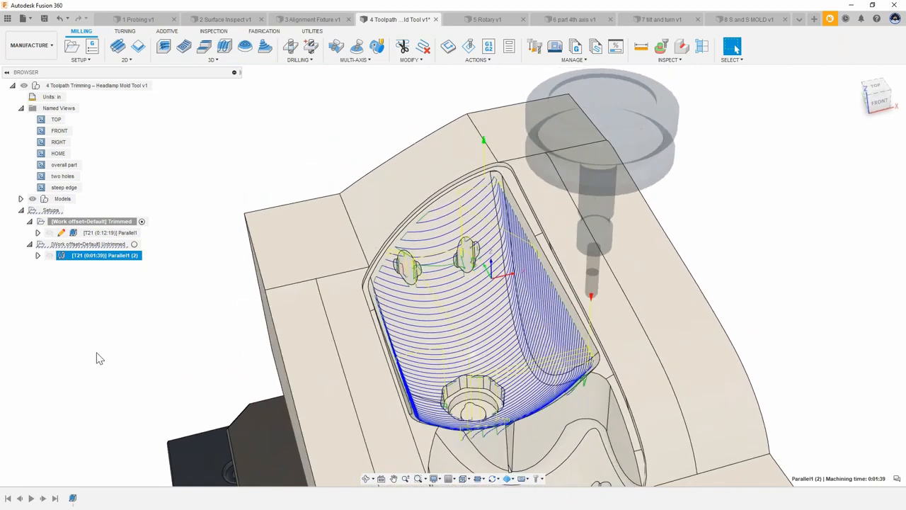
{"action": "scroll", "coordinate": [441, 176], "scroll_direction": "up", "scroll_amount": 5}
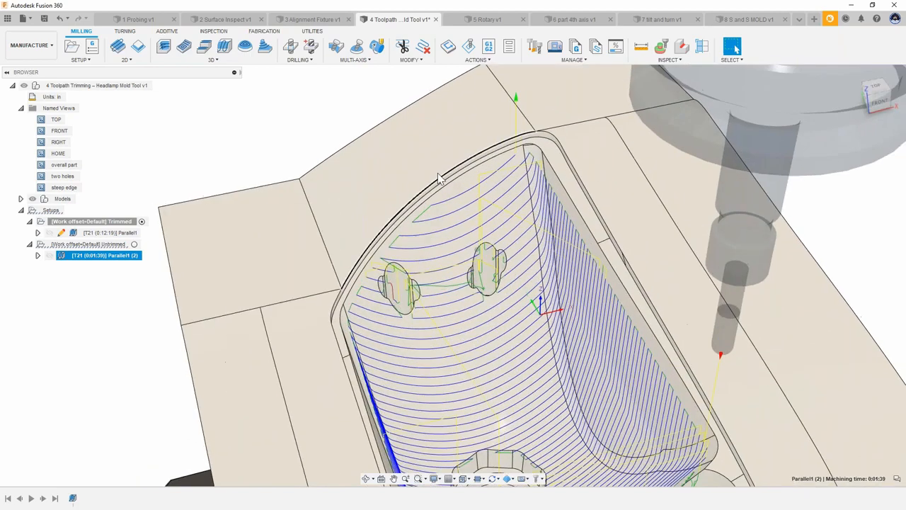
{"action": "scroll", "coordinate": [441, 177], "scroll_direction": "down", "scroll_amount": 1}
{"action": "left_click", "coordinate": [403, 47]}
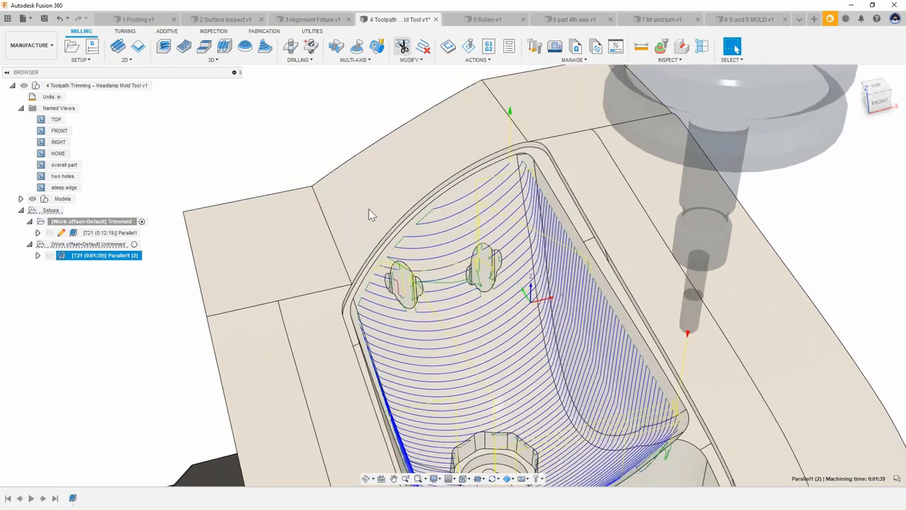
{"action": "left_click", "coordinate": [338, 263]}
{"action": "left_click", "coordinate": [491, 305]}
{"action": "left_click", "coordinate": [610, 210]}
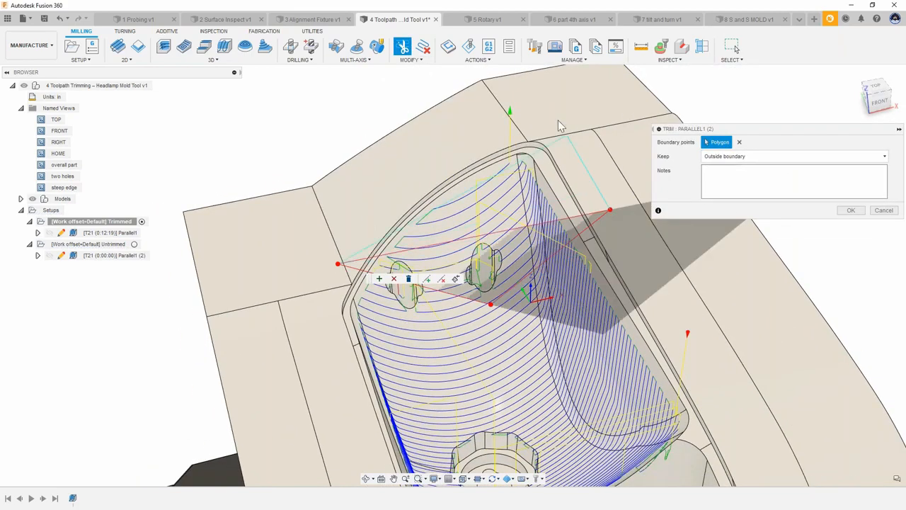
{"action": "left_click", "coordinate": [514, 74]}
{"action": "left_click", "coordinate": [251, 138]}
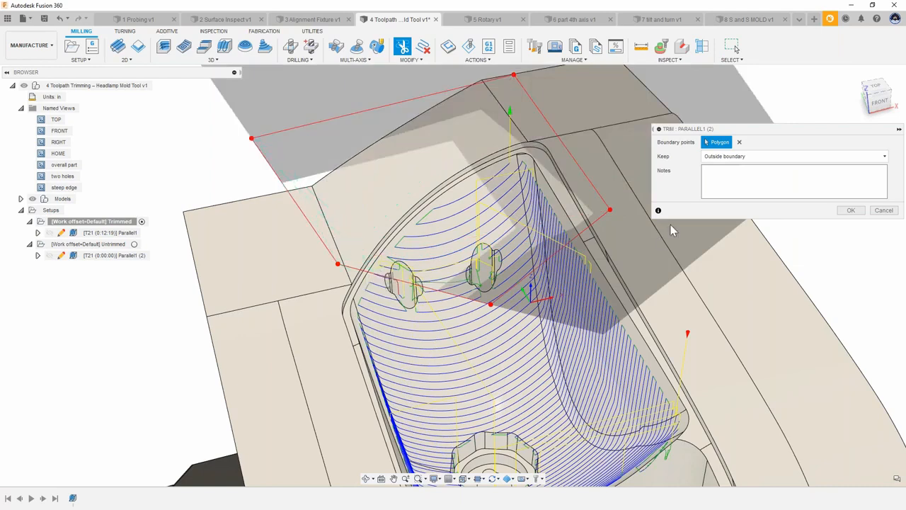
{"action": "left_click", "coordinate": [725, 183]}
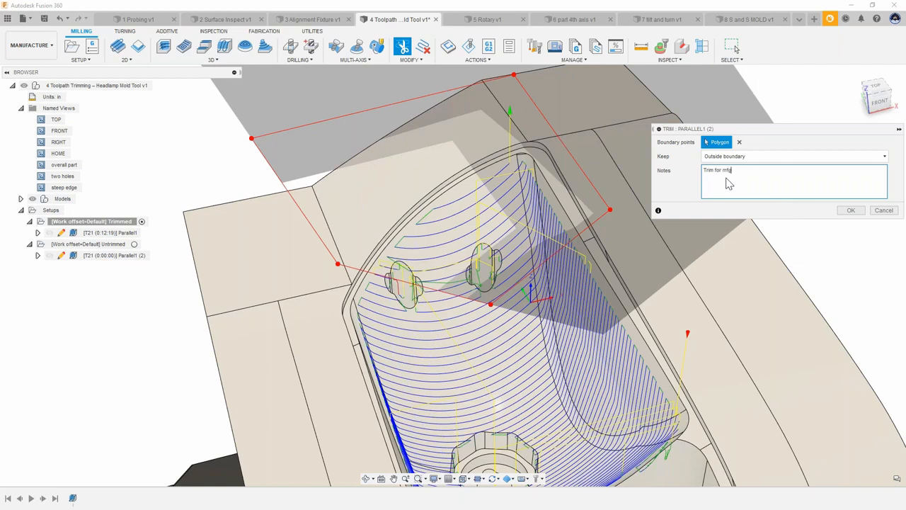
{"action": "type", "text": "Trim for mfg"}
{"action": "left_click", "coordinate": [853, 211]}
{"action": "key", "text": "Return"}
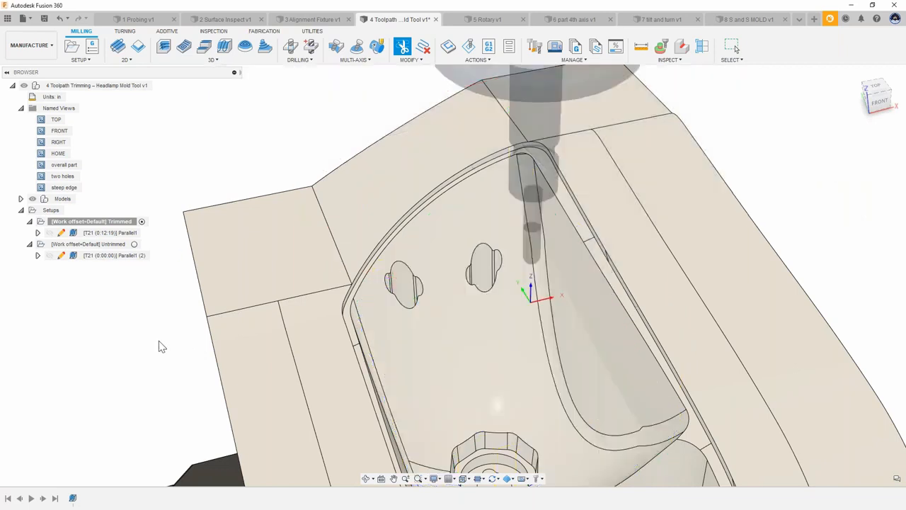
Step: Delete the polygon trim from the Parallel1 (2) toolpath's history
{"action": "scroll", "coordinate": [156, 336], "scroll_direction": "down", "scroll_amount": 2}
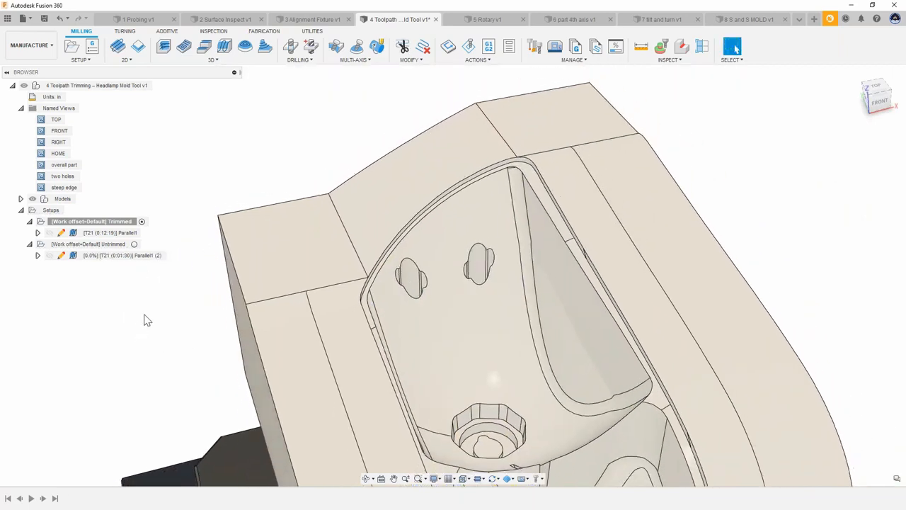
{"action": "left_click", "coordinate": [106, 256]}
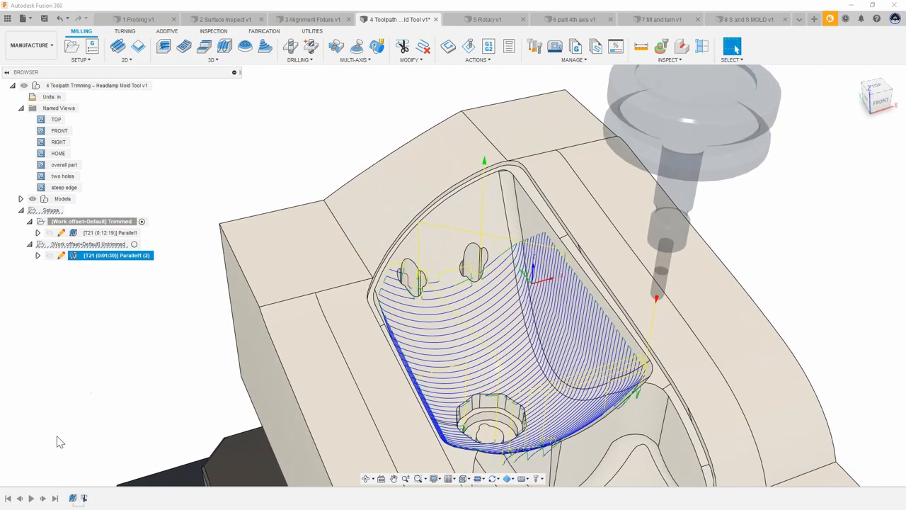
{"action": "right_click", "coordinate": [85, 498]}
{"action": "left_click", "coordinate": [136, 367]}
Step: Edit the Parallel1 (2) toolpath and set its stepover to 0.005 in
{"action": "double_click", "coordinate": [64, 257]}
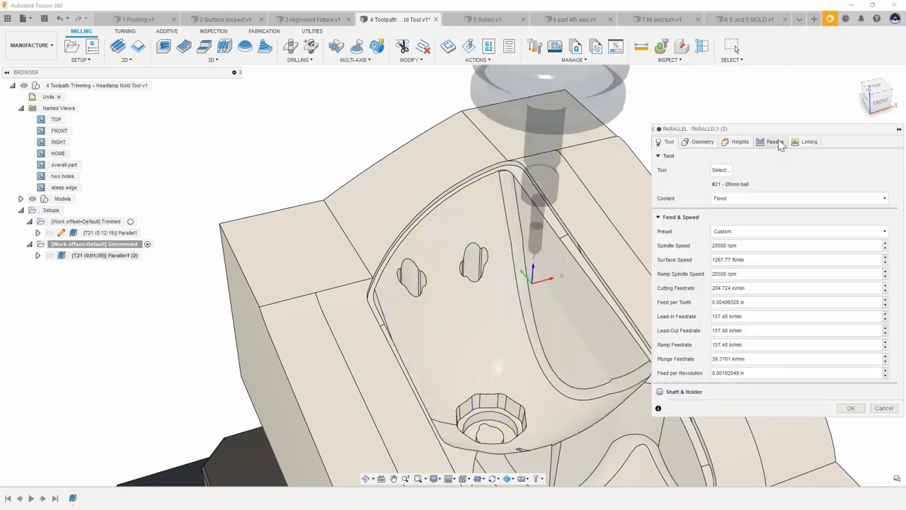
{"action": "left_click", "coordinate": [776, 142]}
{"action": "left_click", "coordinate": [762, 256]}
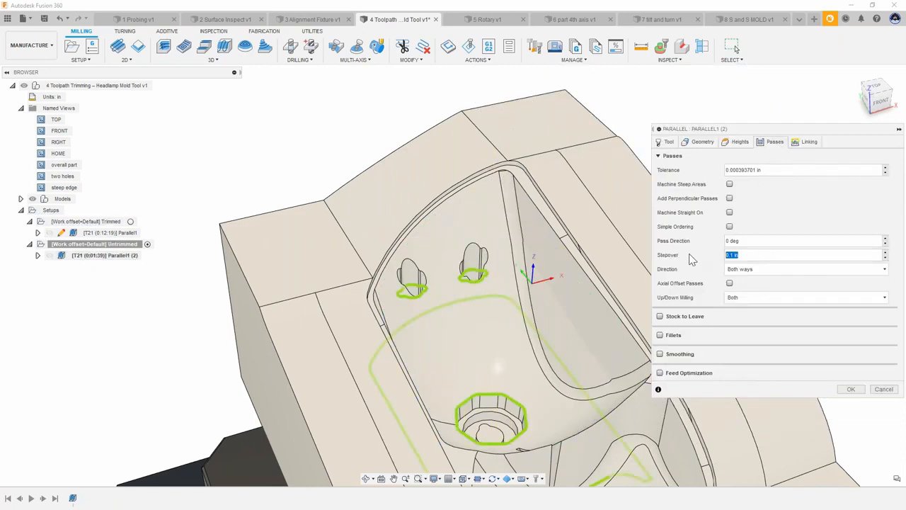
{"action": "key", "text": "BackSpace"}
{"action": "type", "text": ".005"}
{"action": "key", "text": "Return"}
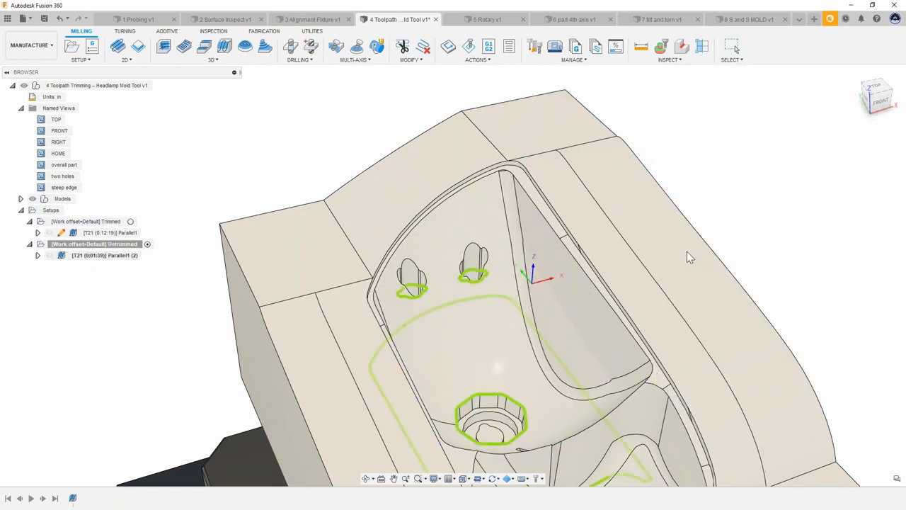
{"action": "middle_click_drag", "start_coordinate": [129, 331], "coordinate": [149, 290], "text": "shift"}
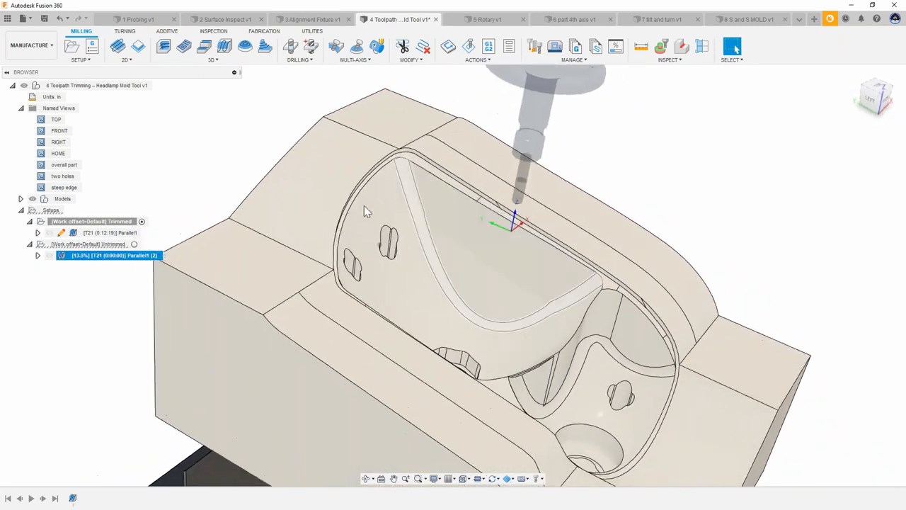
{"action": "left_click", "coordinate": [164, 47]}
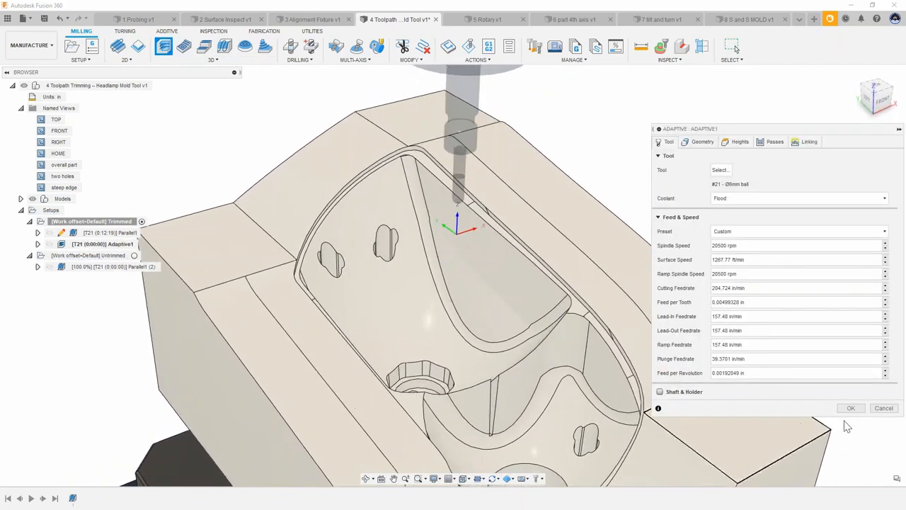
{"action": "left_click", "coordinate": [886, 410]}
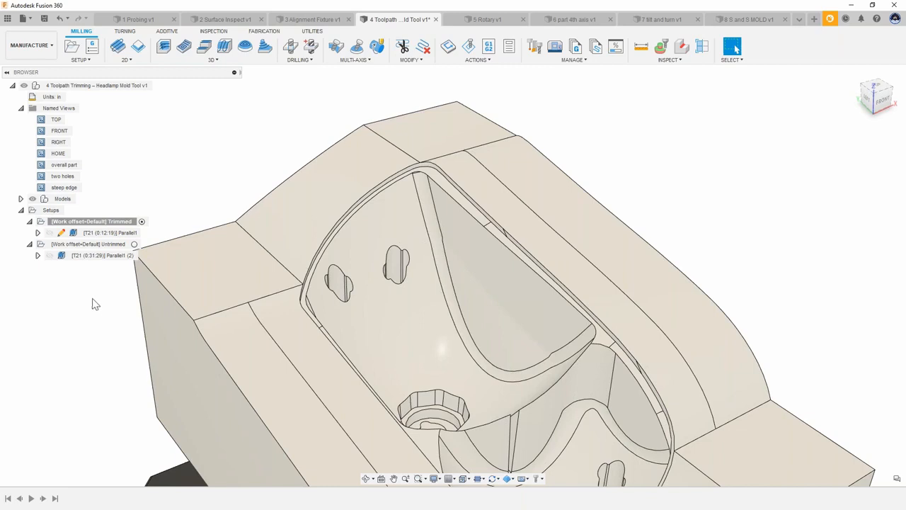
Step: Delete the Parallel1 (2) passes spilling over the steep edge by window-selecting them with Delete Passes
{"action": "left_click", "coordinate": [85, 259]}
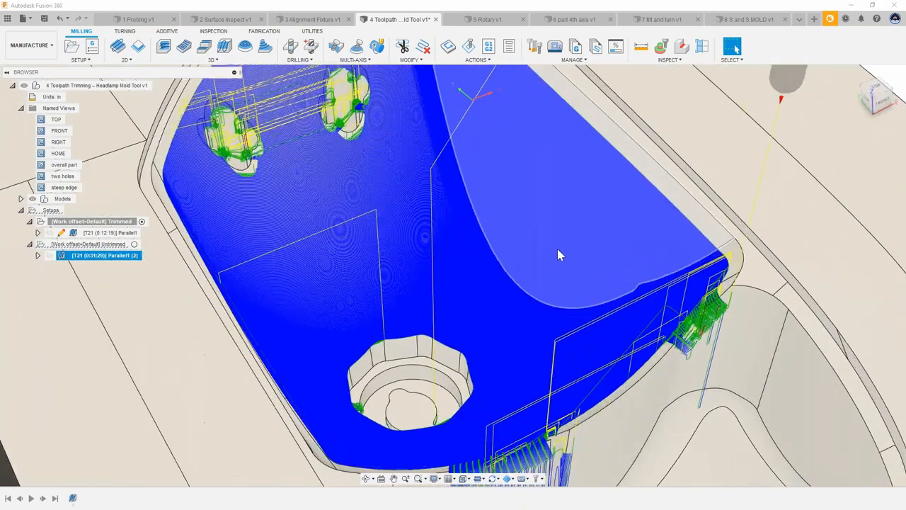
{"action": "scroll", "coordinate": [676, 226], "scroll_direction": "up", "scroll_amount": 5}
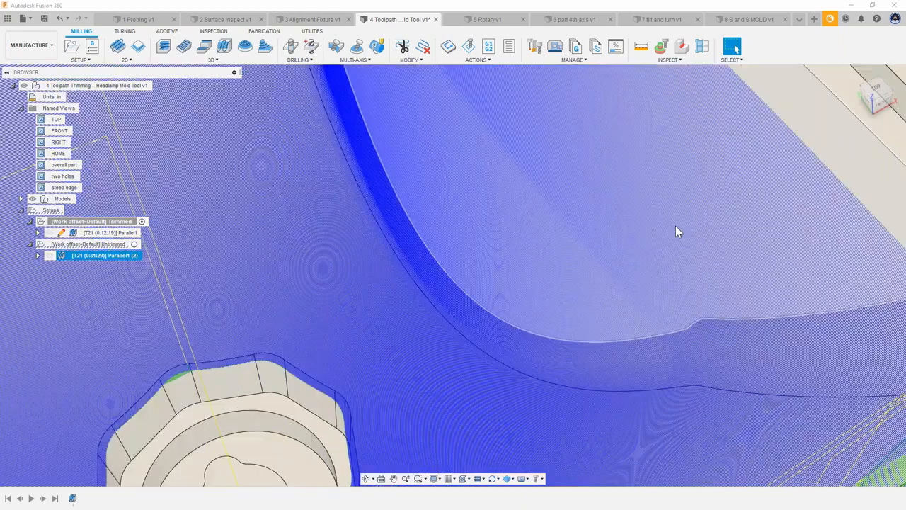
{"action": "scroll", "coordinate": [470, 243], "scroll_direction": "down", "scroll_amount": 7}
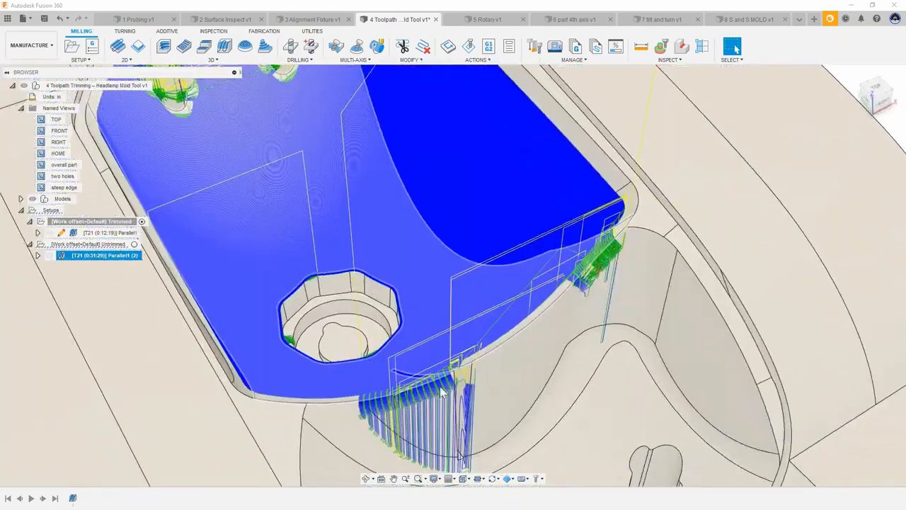
{"action": "left_click", "coordinate": [59, 188]}
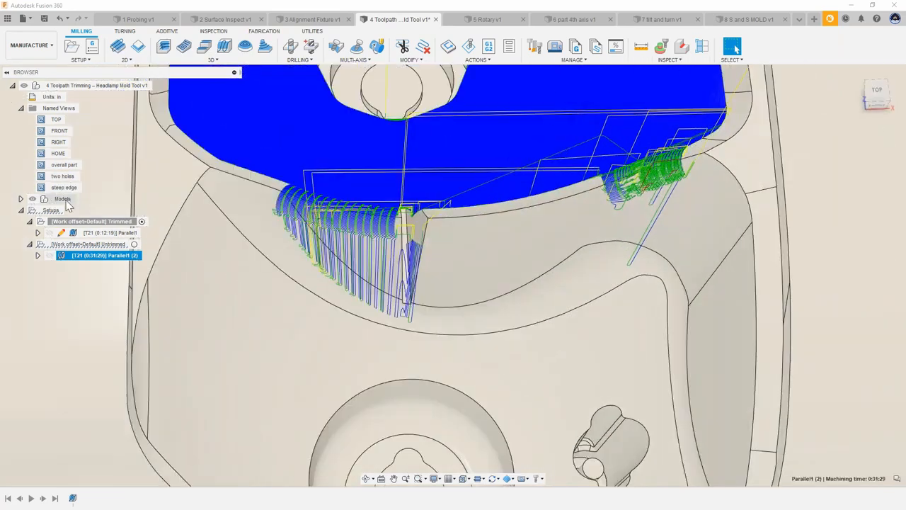
{"action": "scroll", "coordinate": [309, 198], "scroll_direction": "up", "scroll_amount": 2}
{"action": "scroll", "coordinate": [310, 206], "scroll_direction": "down", "scroll_amount": 1}
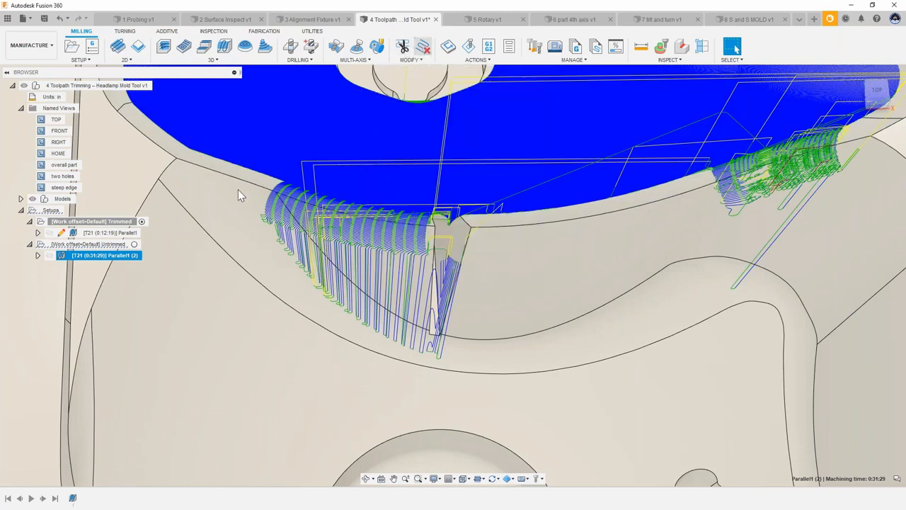
{"action": "left_click_drag", "start_coordinate": [233, 176], "coordinate": [477, 399]}
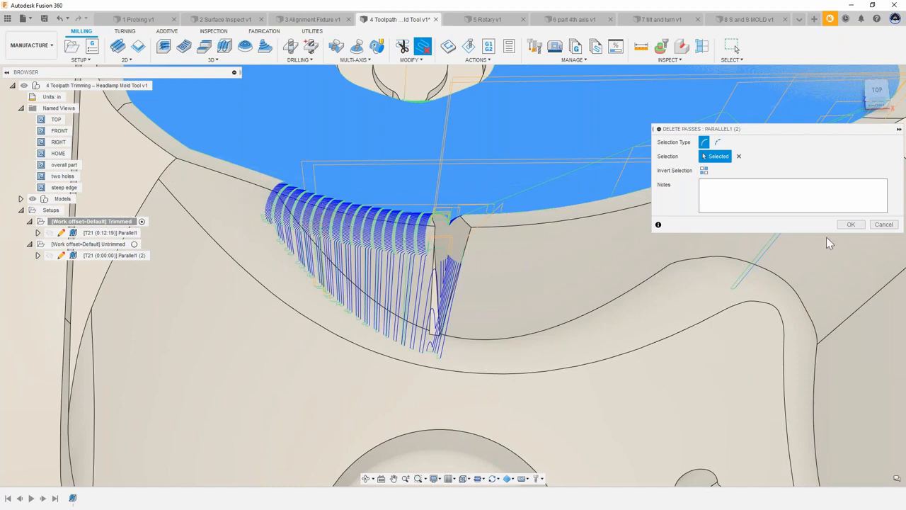
{"action": "left_click", "coordinate": [859, 226]}
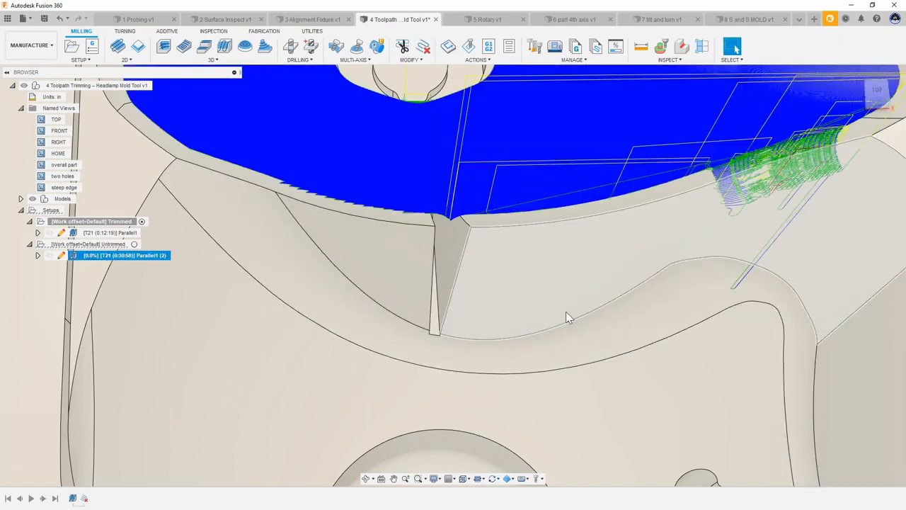
{"action": "scroll", "coordinate": [517, 234], "scroll_direction": "up", "scroll_amount": 1}
{"action": "middle_click_drag", "start_coordinate": [518, 231], "coordinate": [666, 141], "text": "shift"}
{"action": "left_click", "coordinate": [670, 138]}
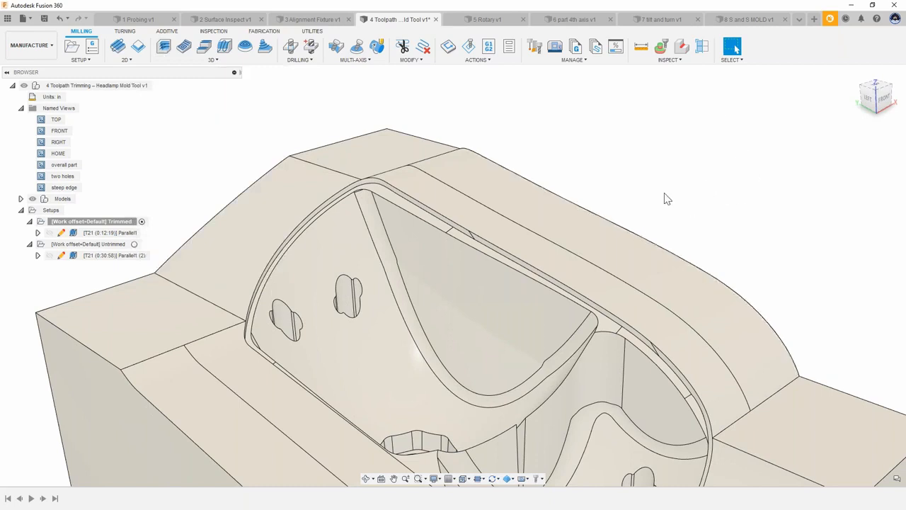
{"action": "scroll", "coordinate": [664, 192], "scroll_direction": "down", "scroll_amount": 1}
{"action": "middle_click_drag", "start_coordinate": [663, 191], "coordinate": [658, 181]}
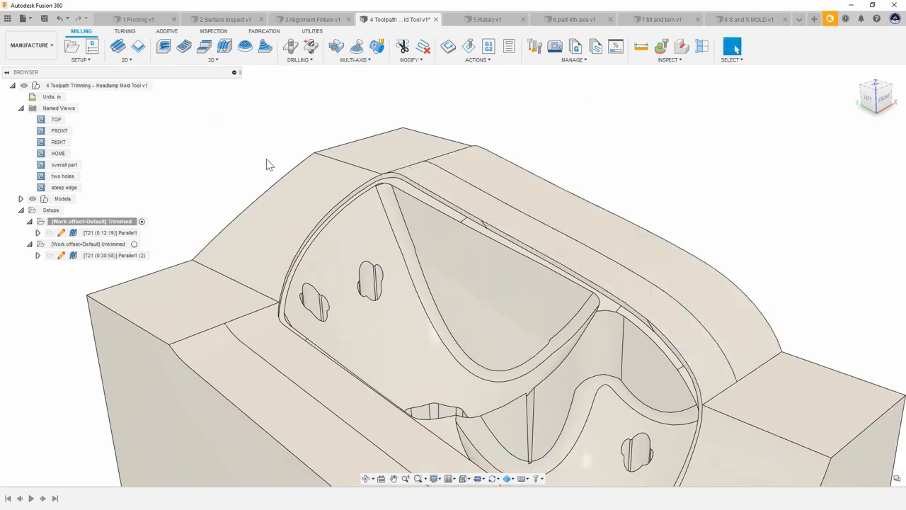
{"action": "middle_click_drag", "start_coordinate": [269, 154], "coordinate": [167, 210], "text": "shift"}
{"action": "left_click", "coordinate": [102, 258]}
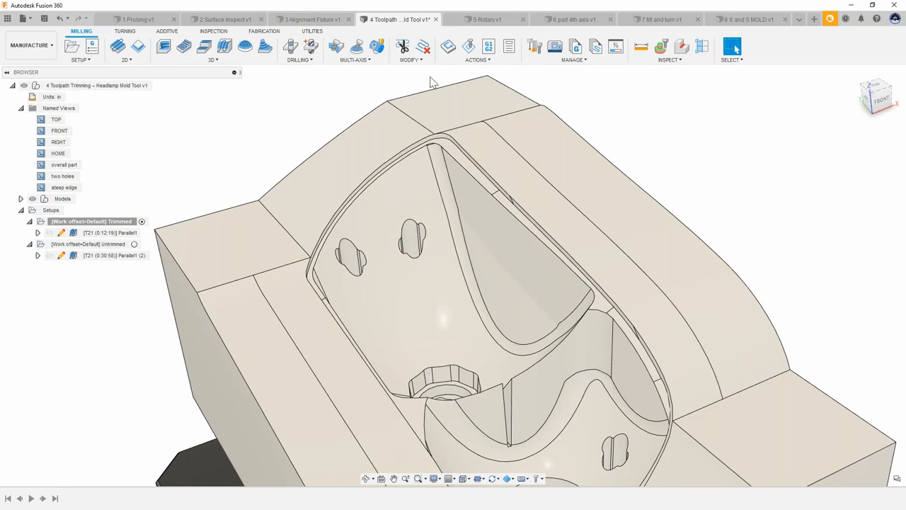
Step: Switch to the 5 Rotary v1 document and review the Passes settings of a new Rotary toolpath, then cancel it
{"action": "left_click", "coordinate": [484, 19]}
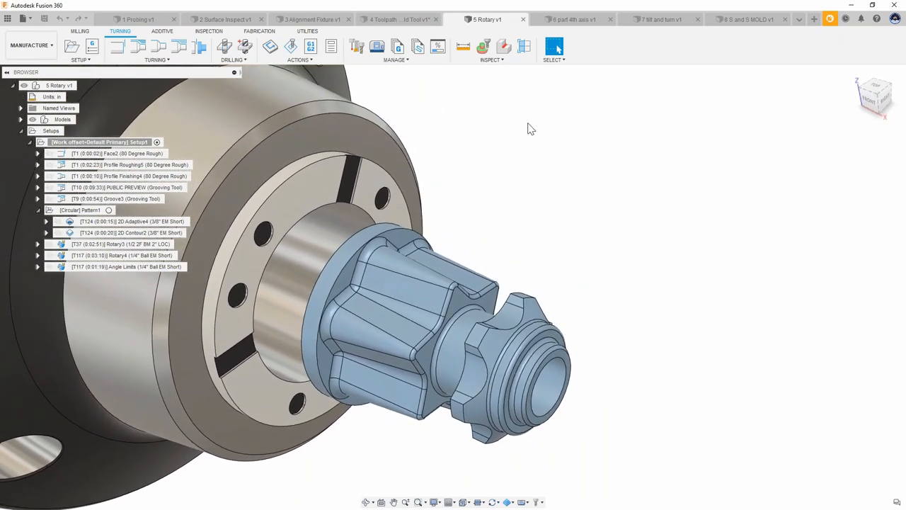
{"action": "left_click", "coordinate": [81, 32]}
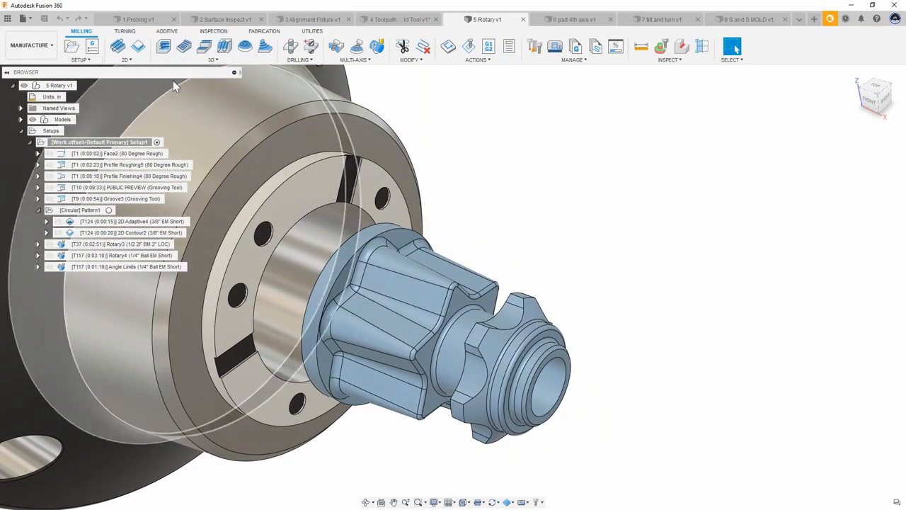
{"action": "left_click", "coordinate": [354, 60]}
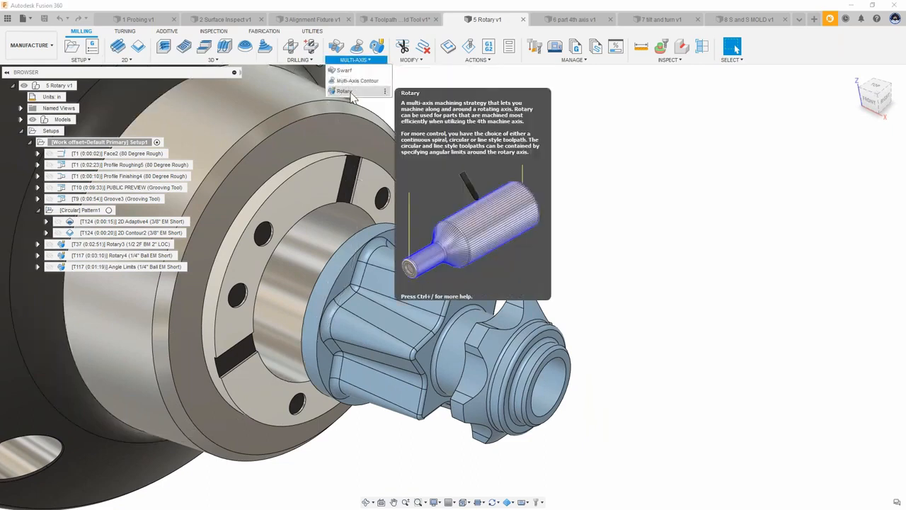
{"action": "left_click", "coordinate": [351, 92]}
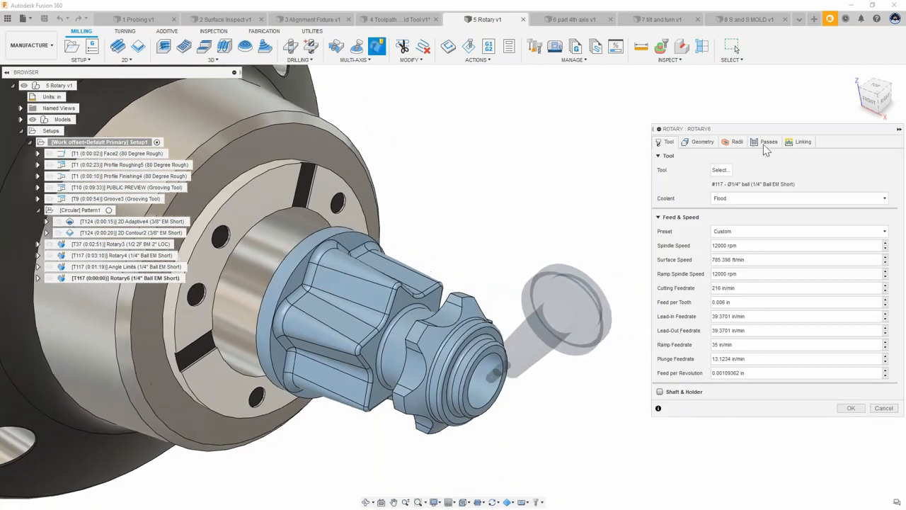
{"action": "left_click", "coordinate": [767, 143]}
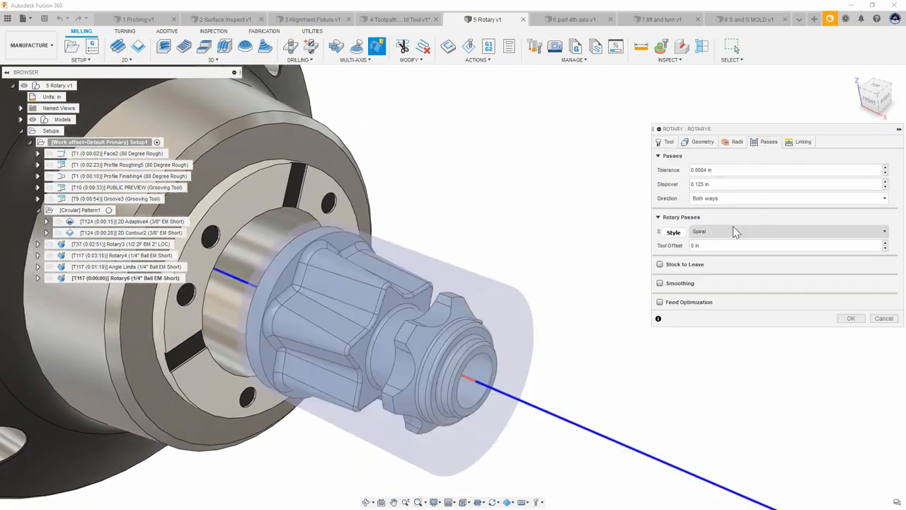
{"action": "mouse_move", "coordinate": [734, 228]}
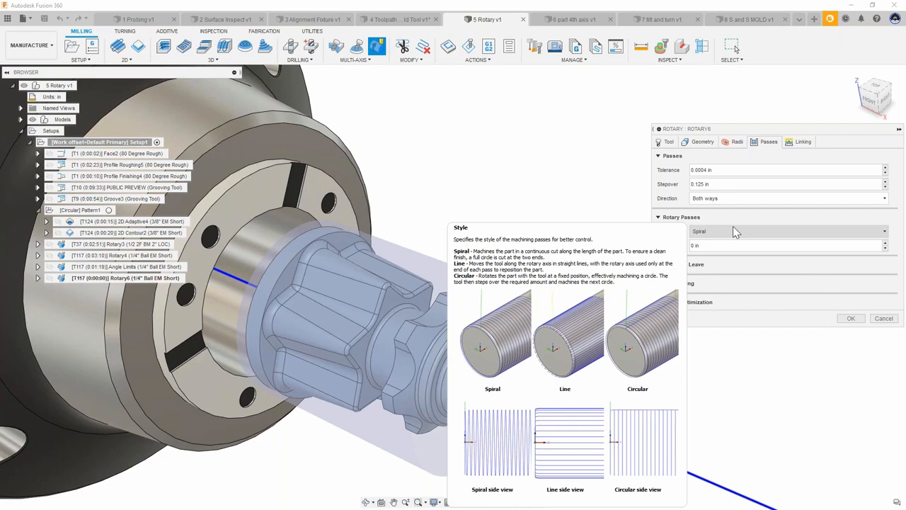
{"action": "left_click", "coordinate": [884, 319]}
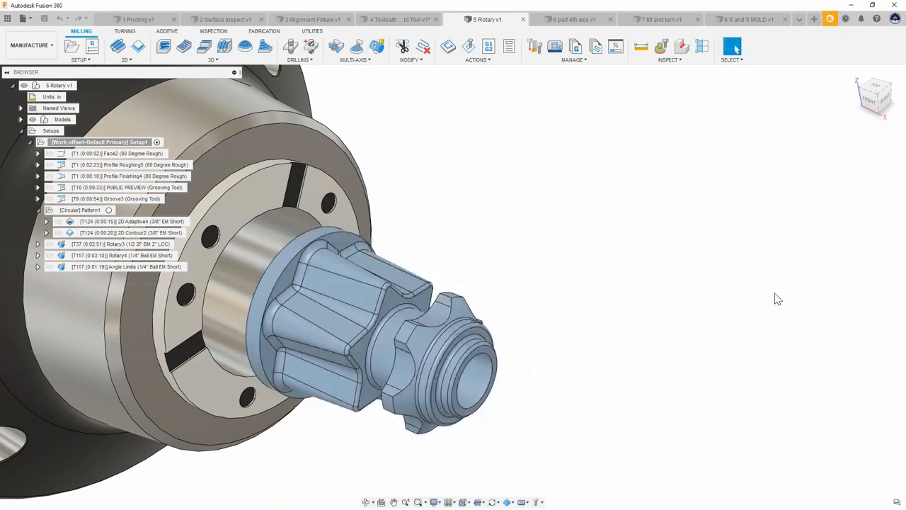
Step: Simulate the Rotary4 (1/4" Ball EM Short) toolpath
{"action": "left_click", "coordinate": [124, 255]}
{"action": "right_click", "coordinate": [126, 259]}
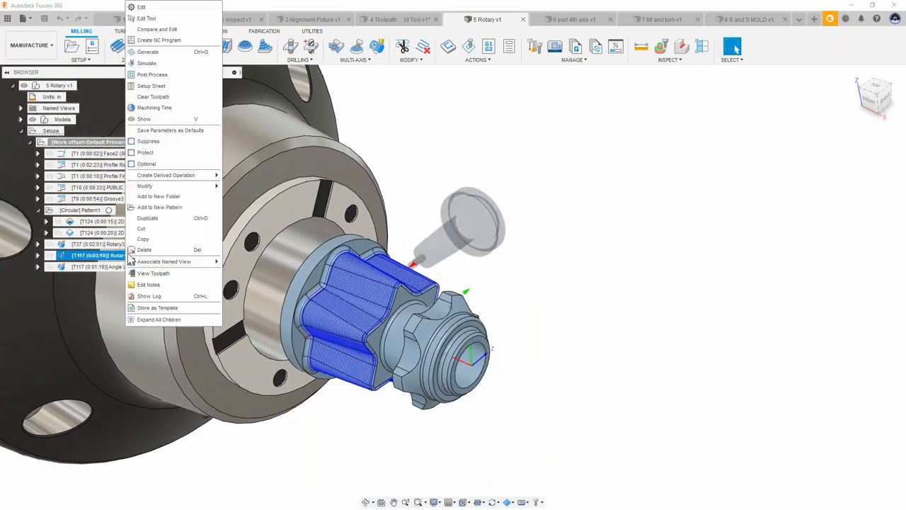
{"action": "left_click", "coordinate": [168, 65]}
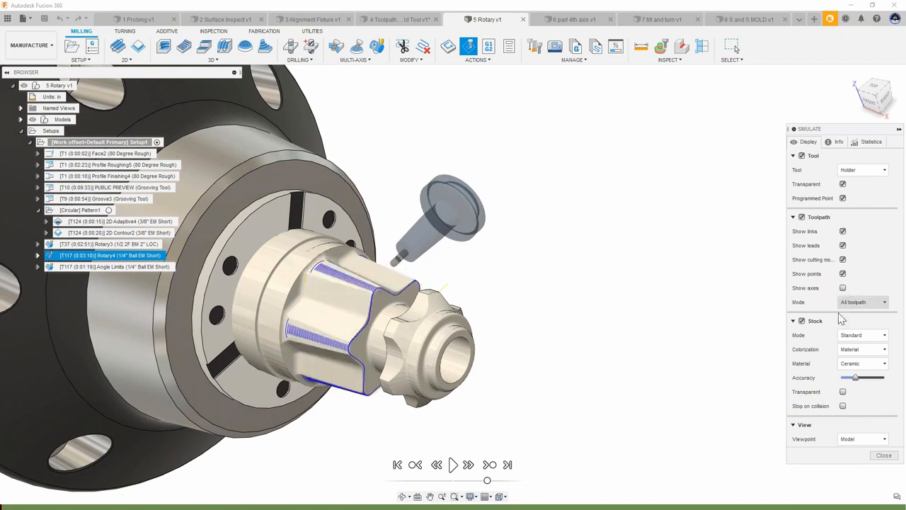
Step: Set the simulation toolpath display mode to Tail and turn off the stock display
{"action": "left_click", "coordinate": [861, 302]}
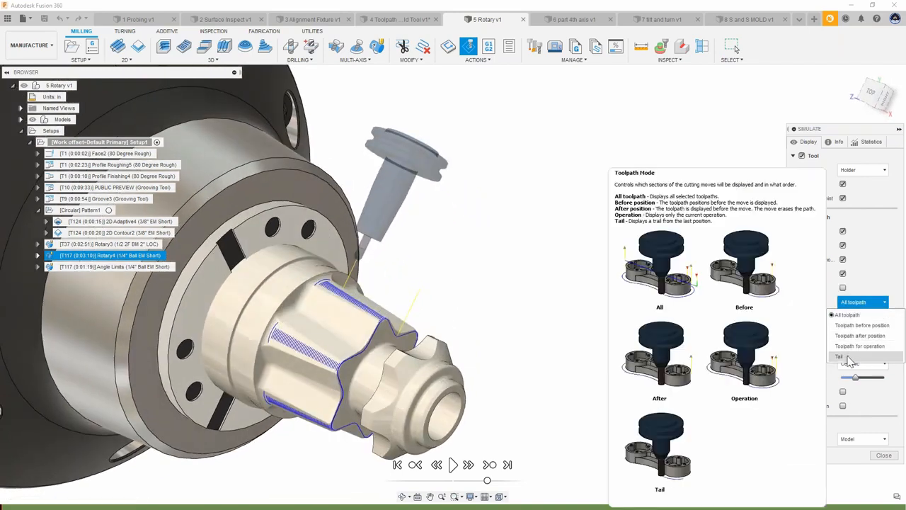
{"action": "left_click", "coordinate": [842, 357]}
{"action": "left_click", "coordinate": [802, 322]}
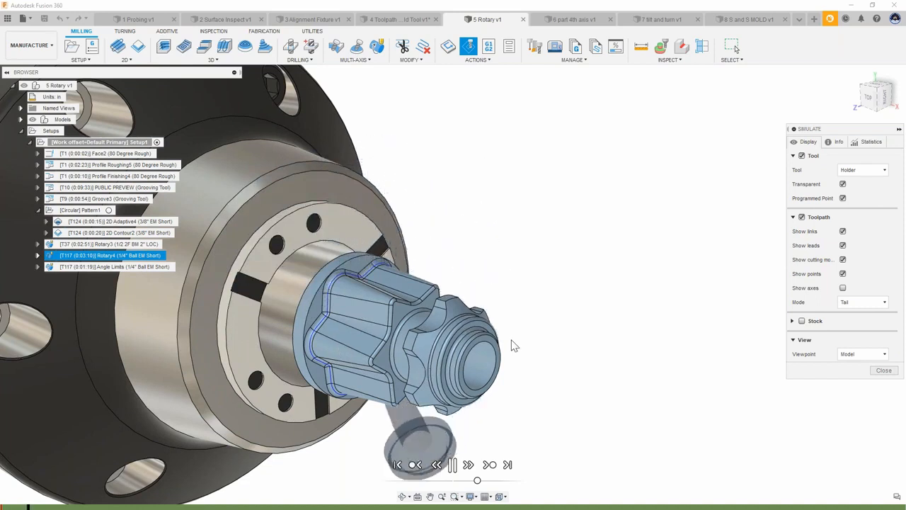
{"action": "middle_click_drag", "start_coordinate": [511, 340], "coordinate": [352, 301], "text": "shift"}
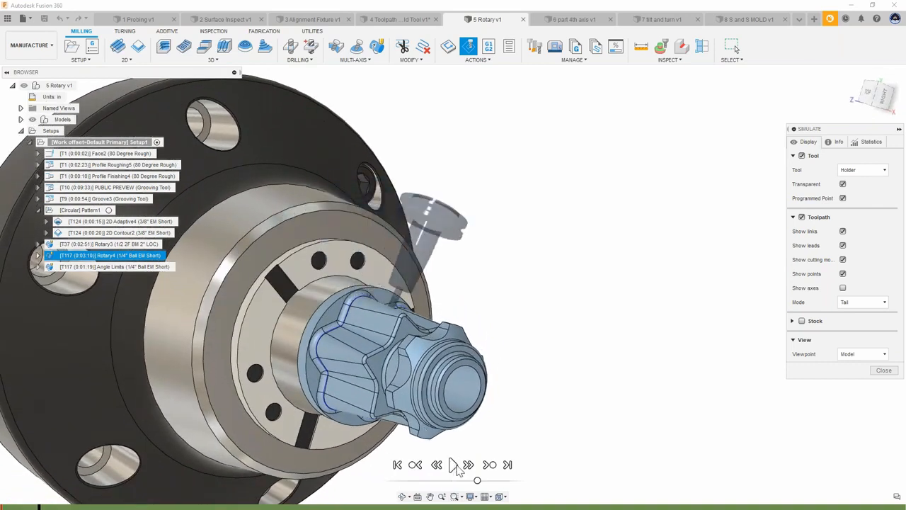
{"action": "middle_click_drag", "start_coordinate": [464, 303], "coordinate": [630, 315], "text": "shift"}
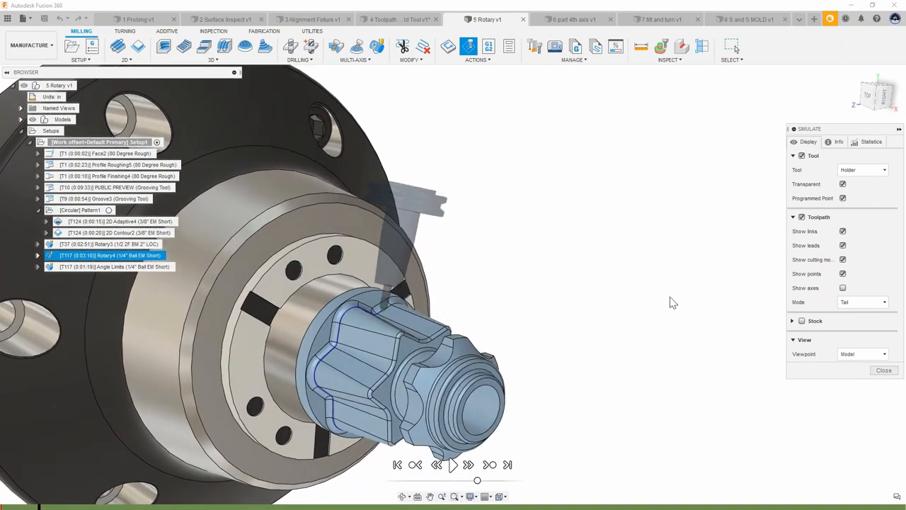
Step: Switch the simulation viewpoint to Tool
{"action": "left_click", "coordinate": [858, 356]}
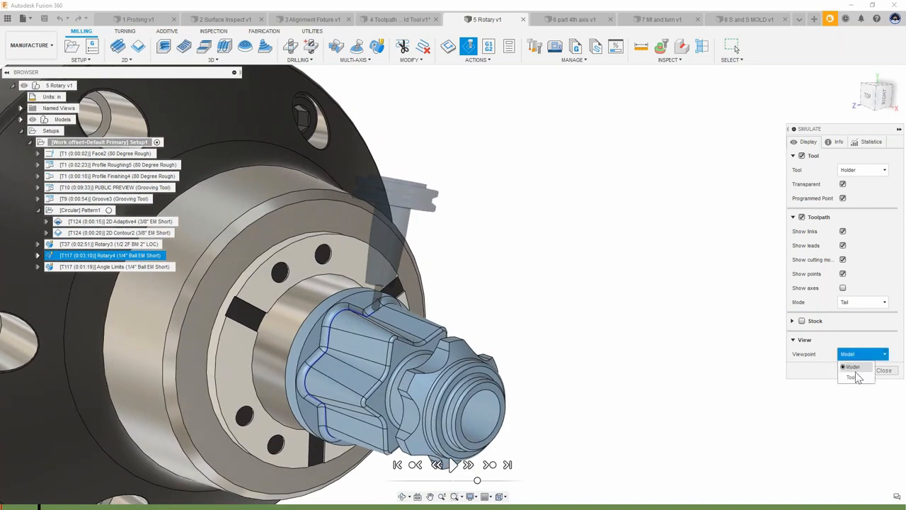
{"action": "left_click", "coordinate": [853, 377]}
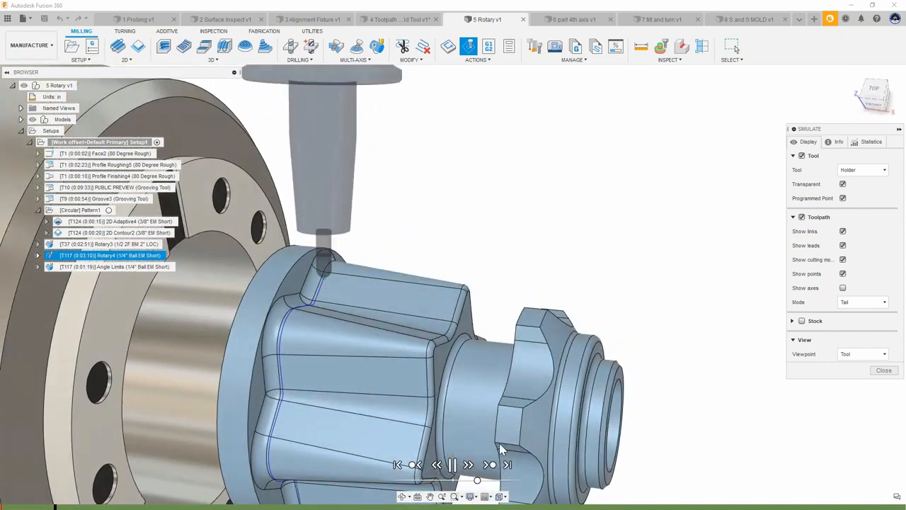
Step: Turn the stock display back on, play the Rotary4 simulation and close the simulation
{"action": "left_click", "coordinate": [802, 321]}
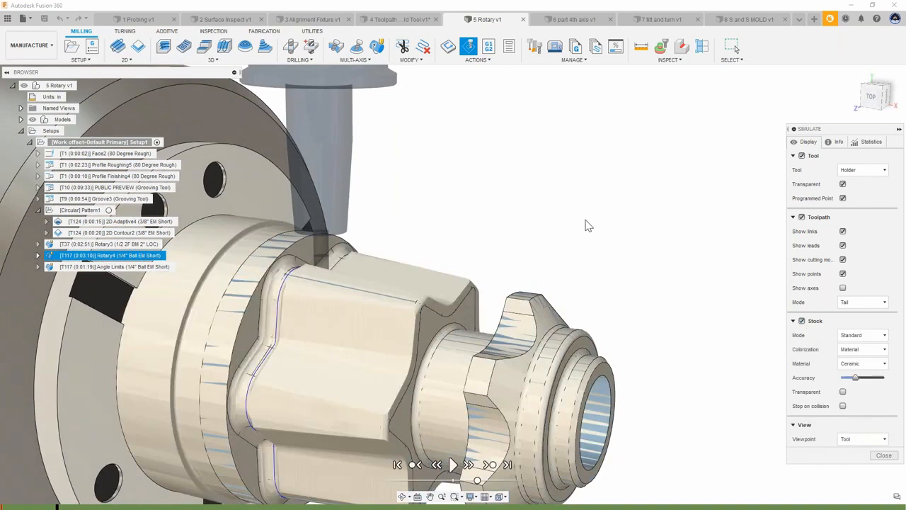
{"action": "left_click", "coordinate": [453, 464]}
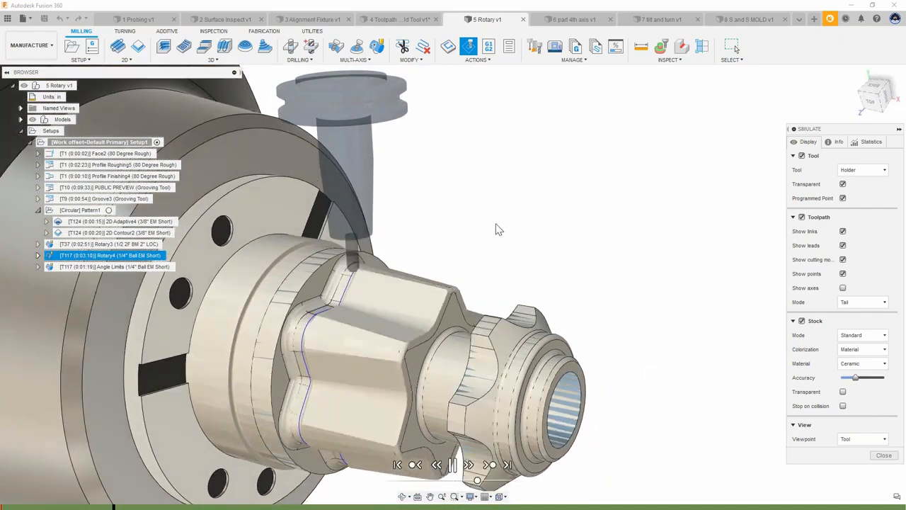
{"action": "left_click", "coordinate": [875, 457]}
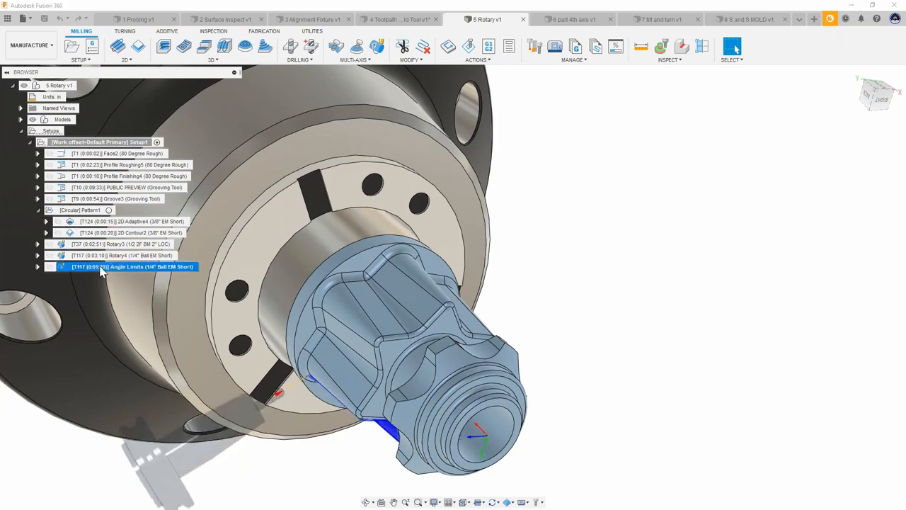
Step: Open the Angle Limits toolpath and review its Geometry settings including Avoid/Touch Surfaces, then cancel the edit
{"action": "double_click", "coordinate": [72, 268]}
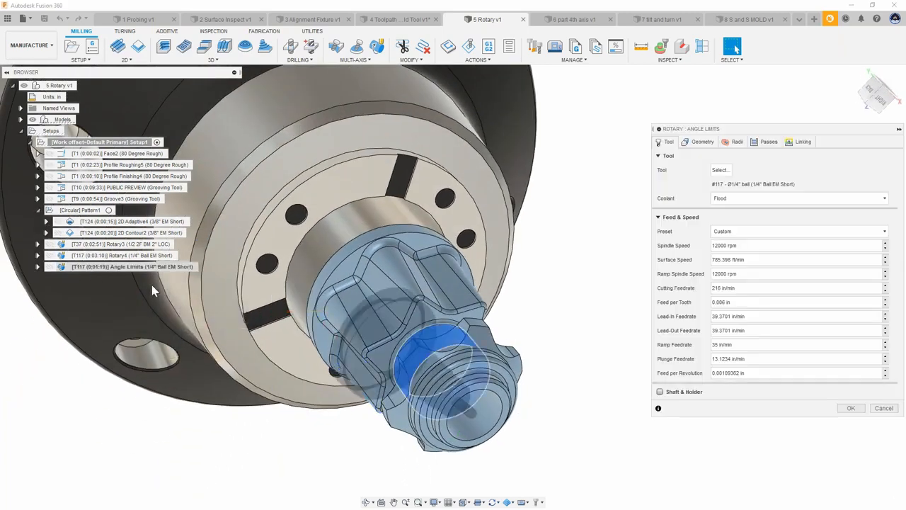
{"action": "left_click", "coordinate": [701, 144]}
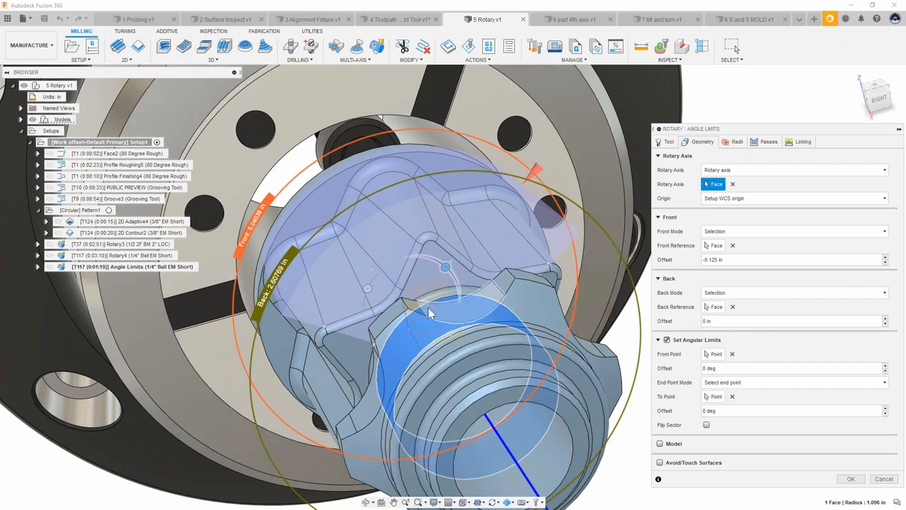
{"action": "middle_click_drag", "start_coordinate": [346, 340], "coordinate": [362, 310], "text": "shift"}
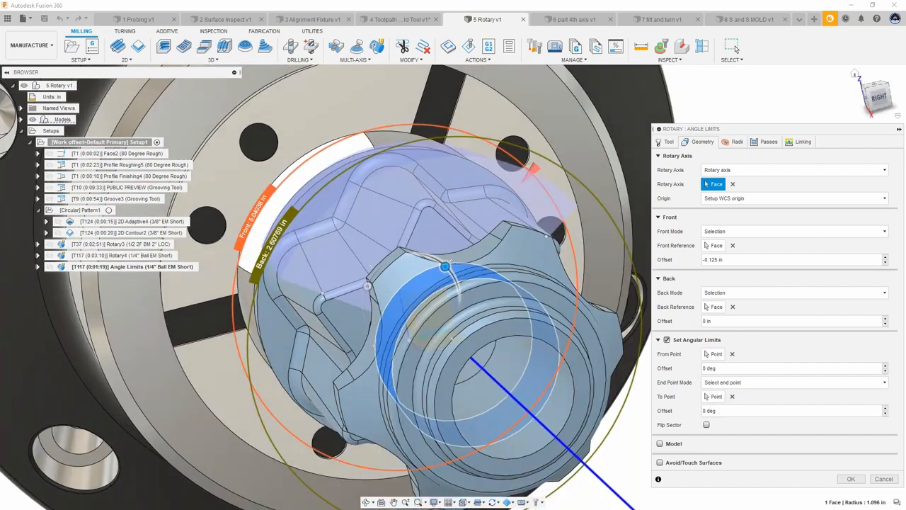
{"action": "left_click", "coordinate": [880, 101]}
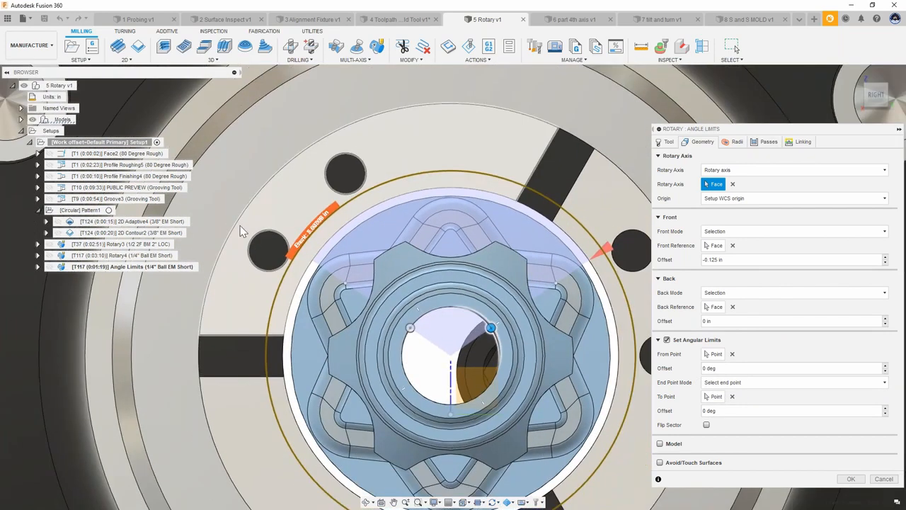
{"action": "scroll", "coordinate": [241, 232], "scroll_direction": "down", "scroll_amount": 2}
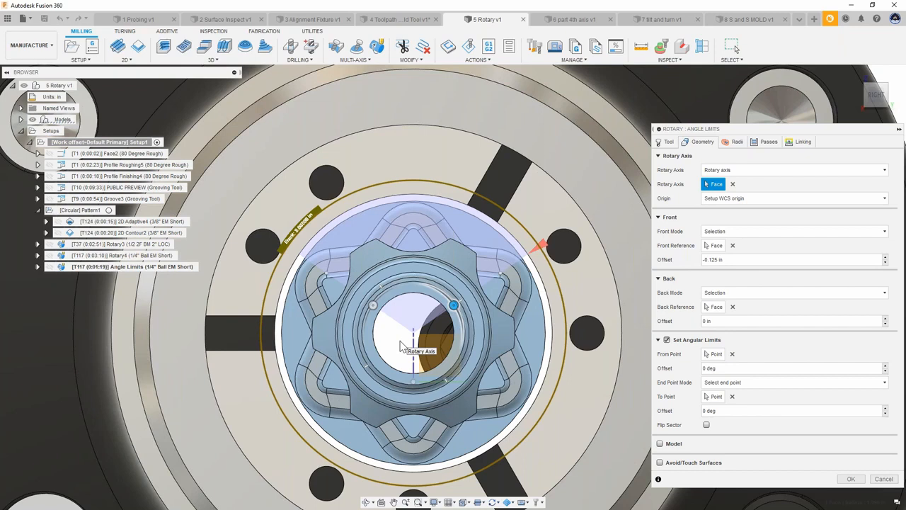
{"action": "scroll", "coordinate": [401, 346], "scroll_direction": "down", "scroll_amount": 2}
{"action": "middle_click_drag", "start_coordinate": [460, 319], "coordinate": [623, 347], "text": "shift"}
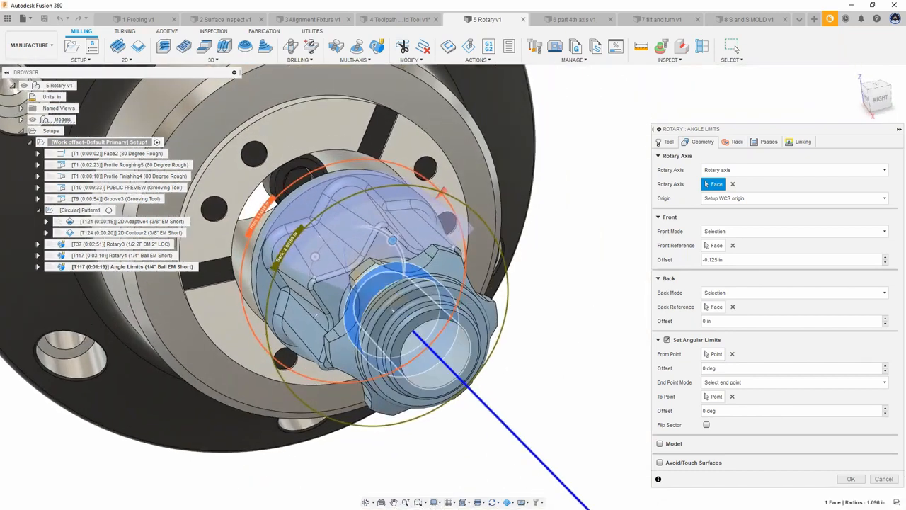
{"action": "middle_click_drag", "start_coordinate": [337, 220], "coordinate": [428, 249], "text": "shift"}
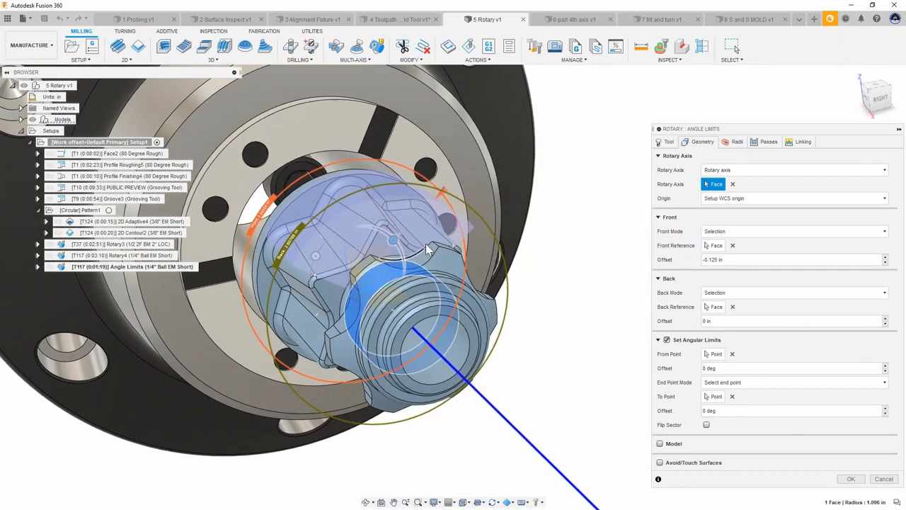
{"action": "left_click", "coordinate": [659, 463]}
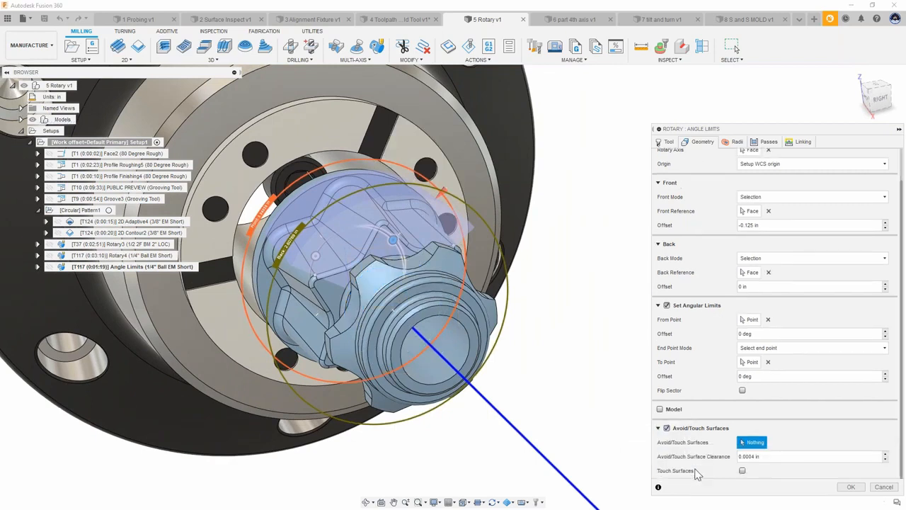
{"action": "middle_click_drag", "start_coordinate": [623, 438], "coordinate": [362, 281], "text": "shift"}
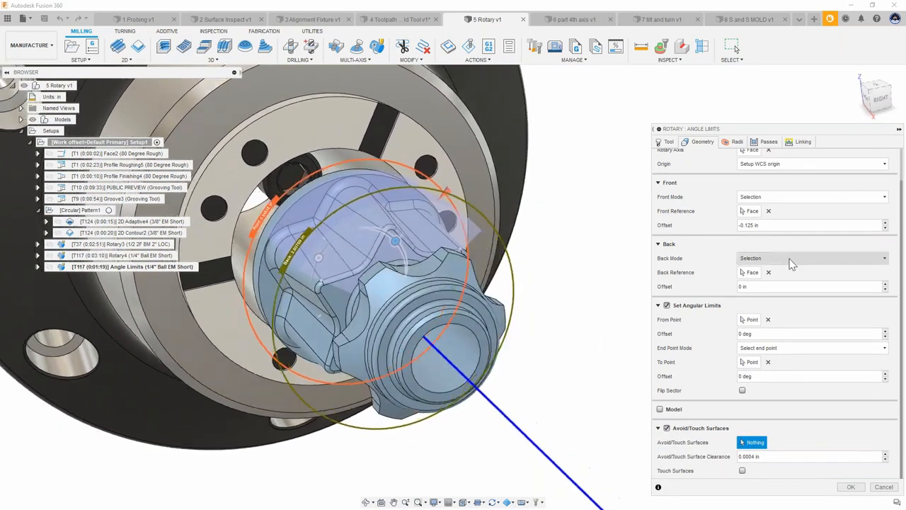
{"action": "middle_click_drag", "start_coordinate": [352, 243], "coordinate": [397, 240], "text": "shift"}
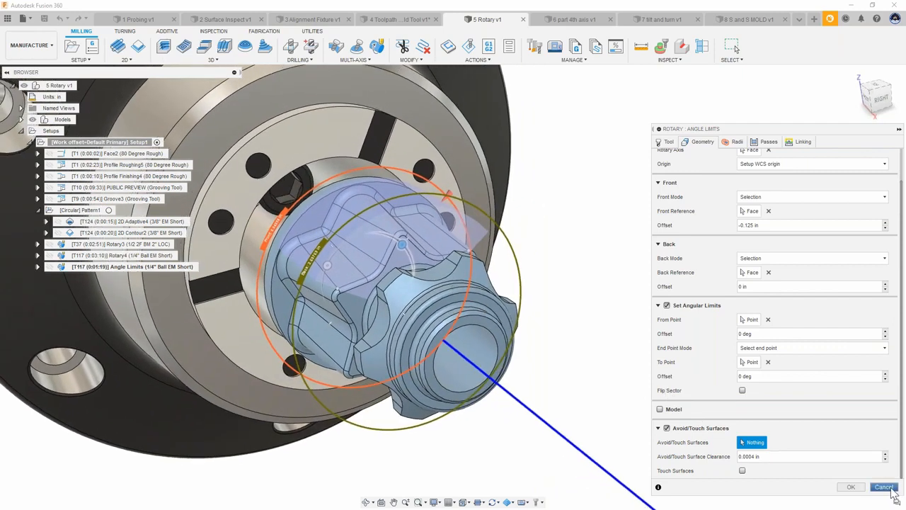
{"action": "left_click", "coordinate": [851, 487]}
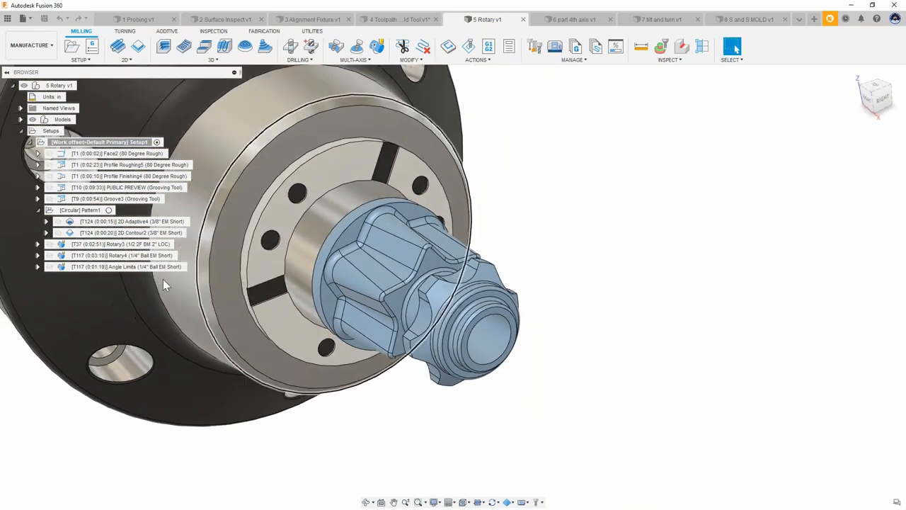
Step: Simulate the Angle Limits (1/4" Ball EM Short) toolpath and close the simulation
{"action": "right_click", "coordinate": [101, 269]}
{"action": "left_click", "coordinate": [141, 64]}
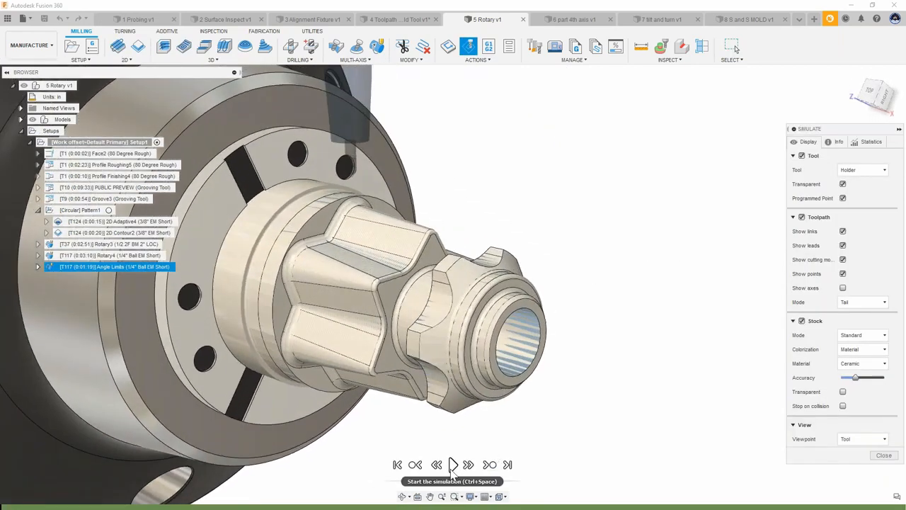
{"action": "left_click", "coordinate": [452, 466]}
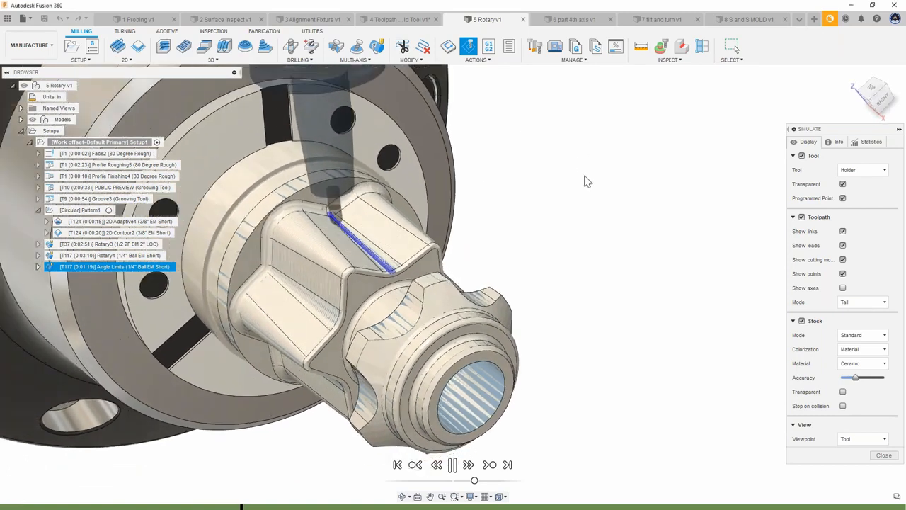
{"action": "left_click", "coordinate": [884, 456]}
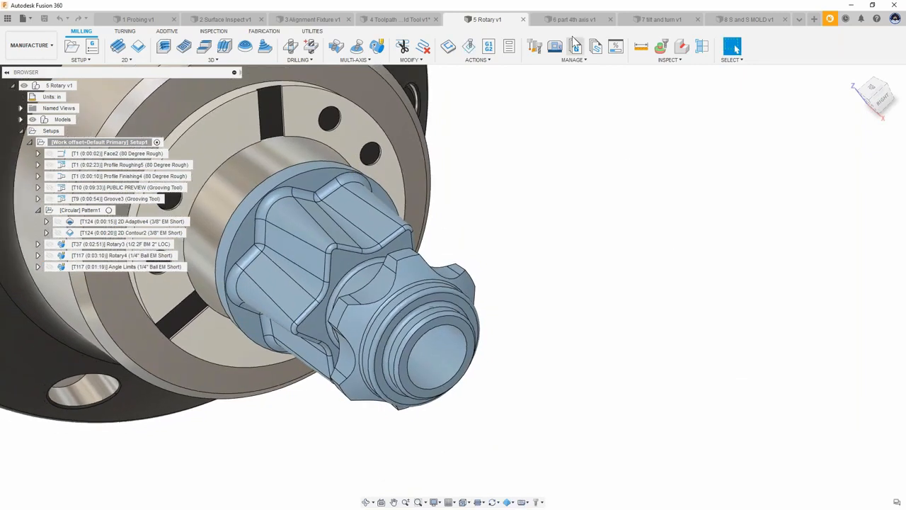
Step: In the 6 part 4th axis v1 document, start a Rotary toolpath using tool 5 - Ø1/4" R1/8" (.25-3F-B) from the ADSK DEMO library
{"action": "left_click", "coordinate": [571, 19]}
{"action": "left_click", "coordinate": [626, 181]}
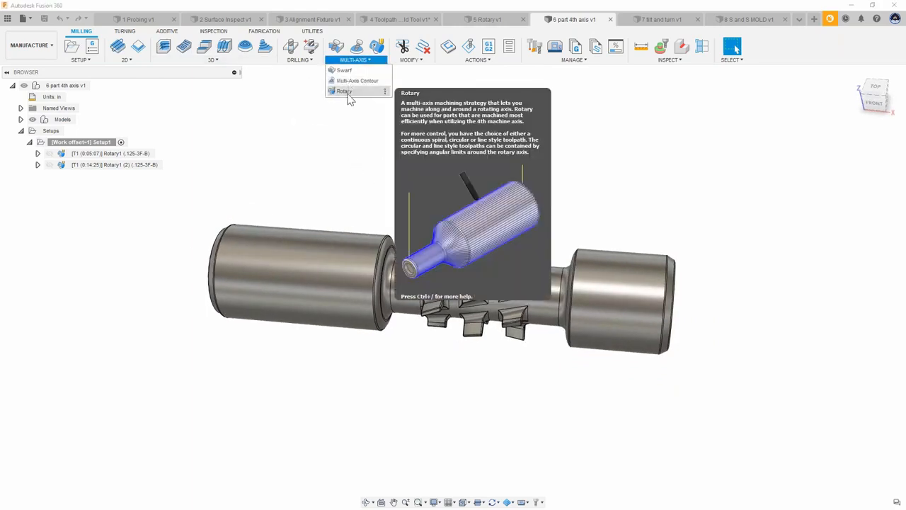
{"action": "left_click", "coordinate": [347, 90]}
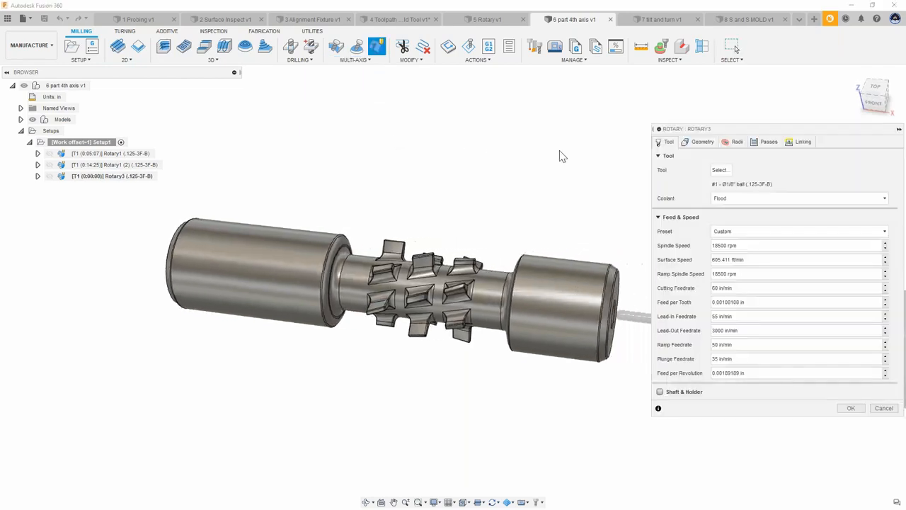
{"action": "left_click", "coordinate": [719, 170]}
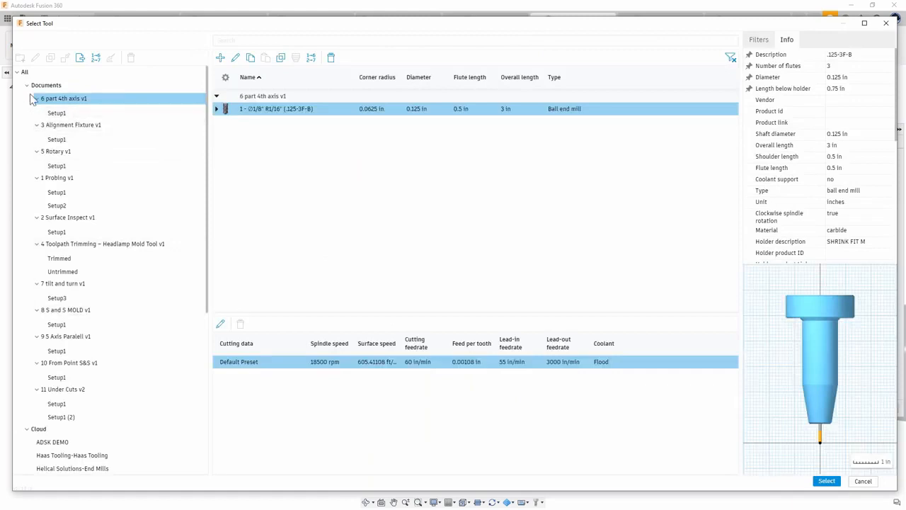
{"action": "left_click", "coordinate": [63, 442]}
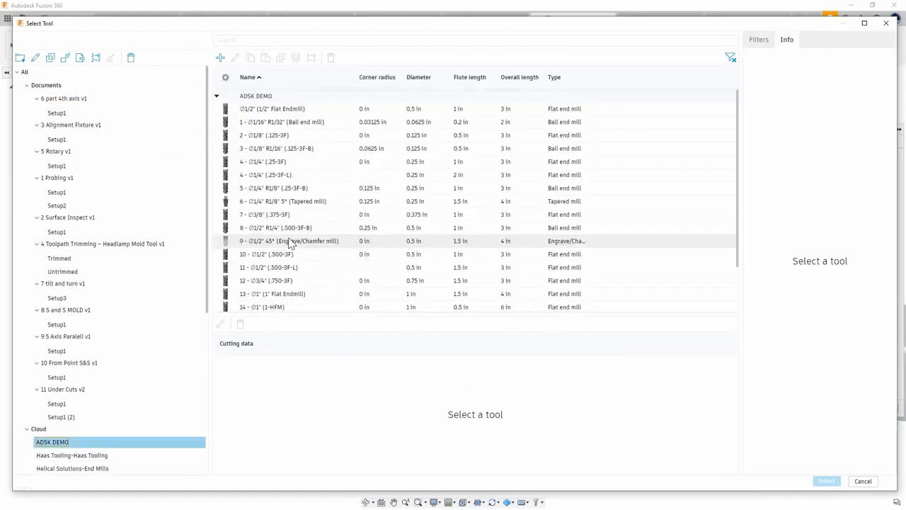
{"action": "left_click", "coordinate": [305, 188]}
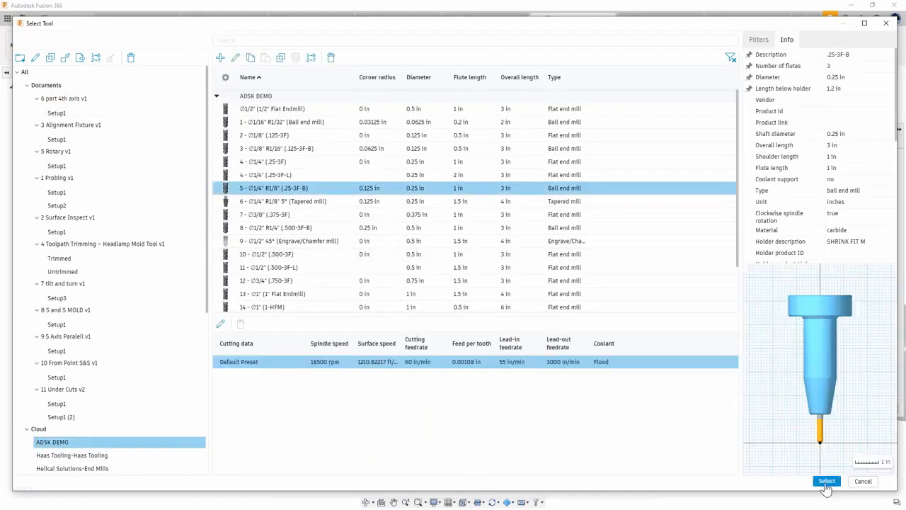
{"action": "left_click", "coordinate": [827, 481]}
Step: Set the Rotary toolpath's rotary axis to Setup X Axis and confirm the toolpath
{"action": "middle_click_drag", "start_coordinate": [529, 285], "coordinate": [585, 188], "text": "shift"}
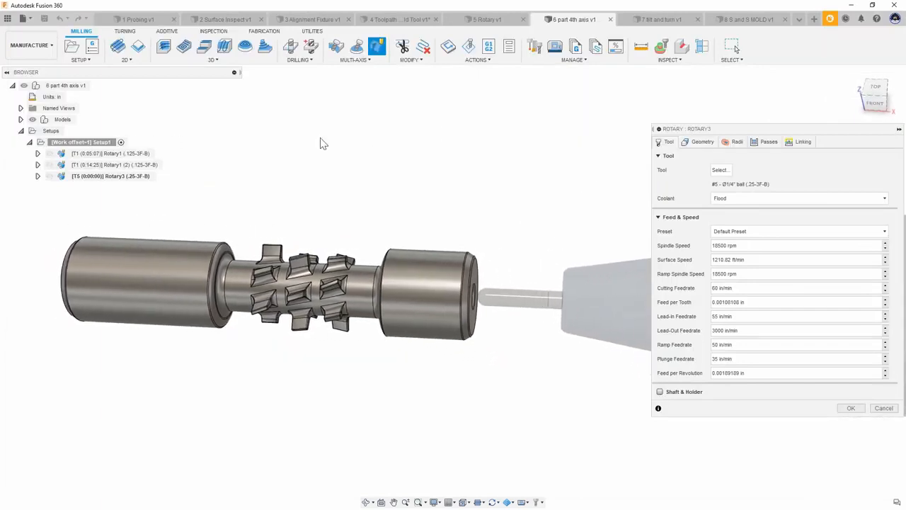
{"action": "middle_click_drag", "start_coordinate": [322, 141], "coordinate": [503, 180]}
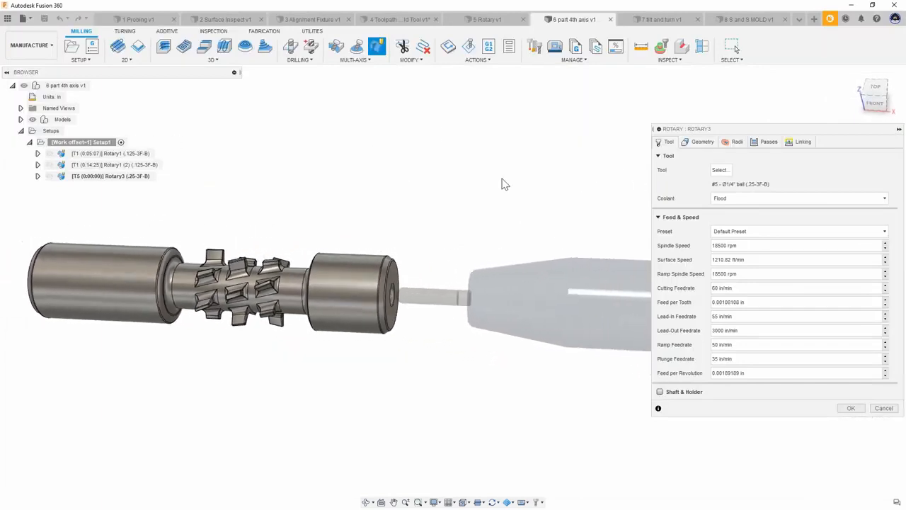
{"action": "left_click", "coordinate": [703, 141]}
{"action": "middle_click_drag", "start_coordinate": [610, 176], "coordinate": [414, 196], "text": "shift"}
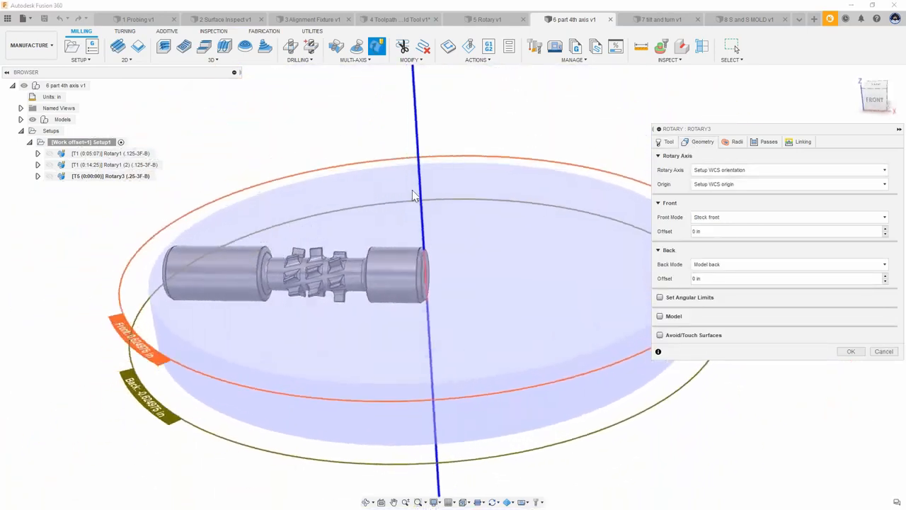
{"action": "left_click", "coordinate": [722, 173]}
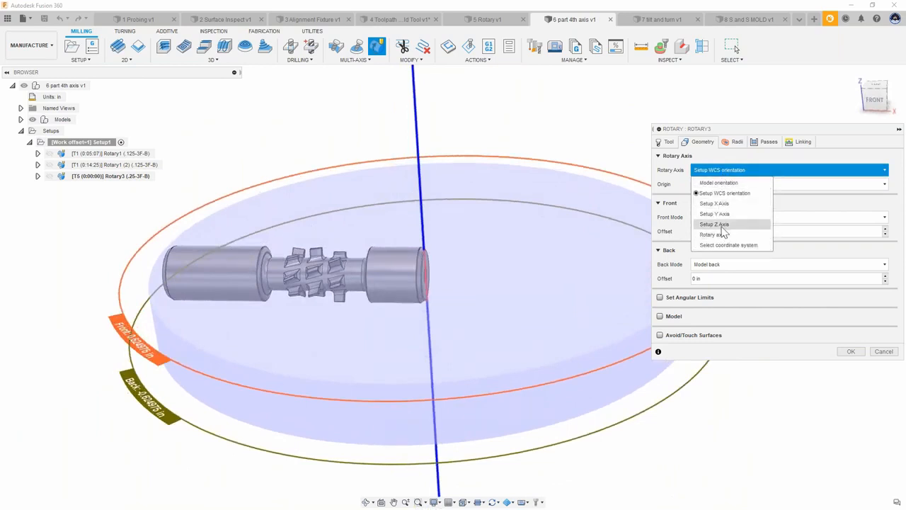
{"action": "left_click", "coordinate": [720, 205]}
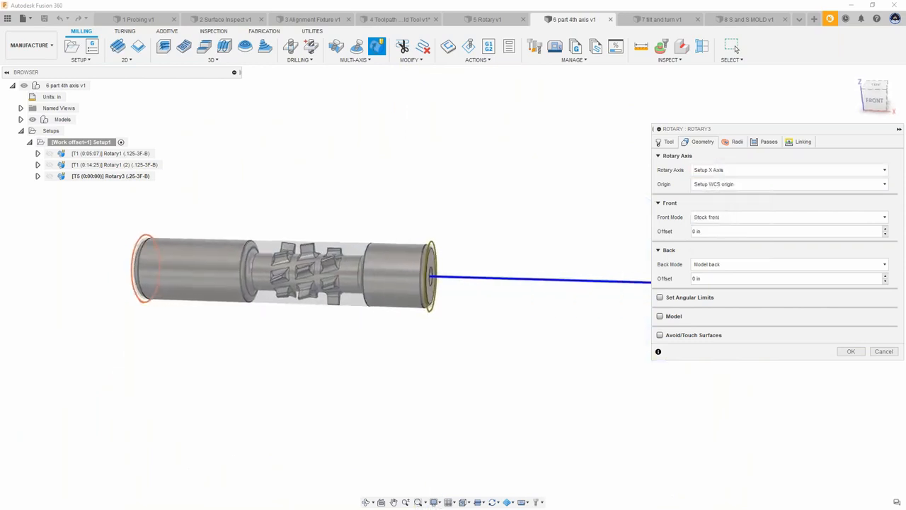
{"action": "middle_click_drag", "start_coordinate": [546, 271], "coordinate": [462, 209], "text": "shift"}
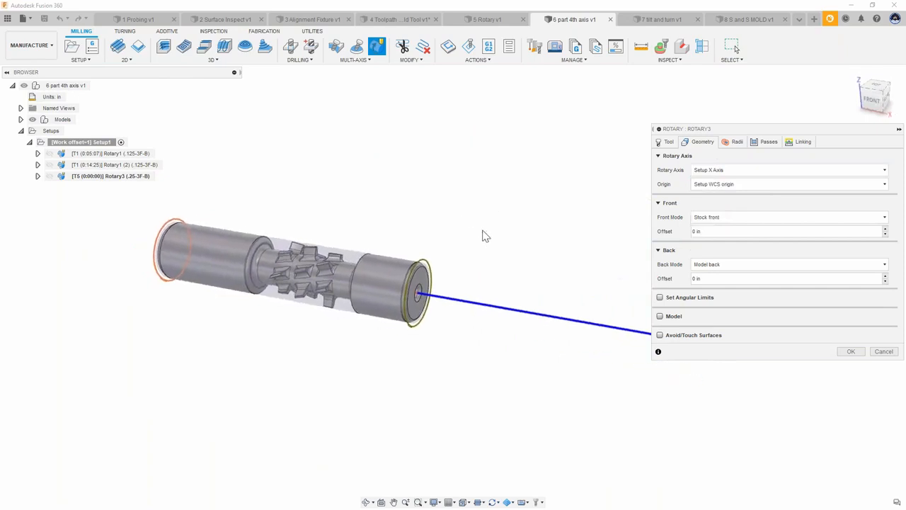
{"action": "left_click", "coordinate": [853, 354]}
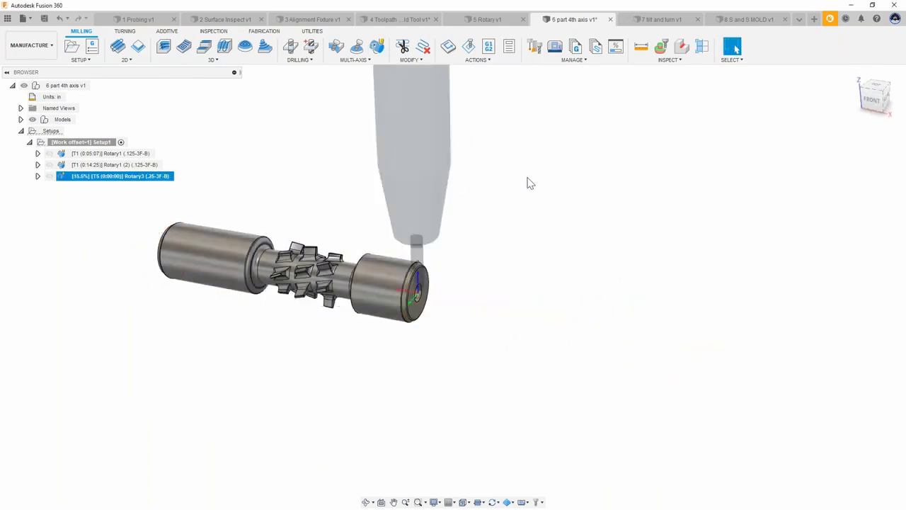
Step: Edit the Rotary3 toolpath's geometry and pull its front and back limits in to the groove, front offset -2.2 in and back offset 1.2 in
{"action": "scroll", "coordinate": [529, 182], "scroll_direction": "up", "scroll_amount": 5}
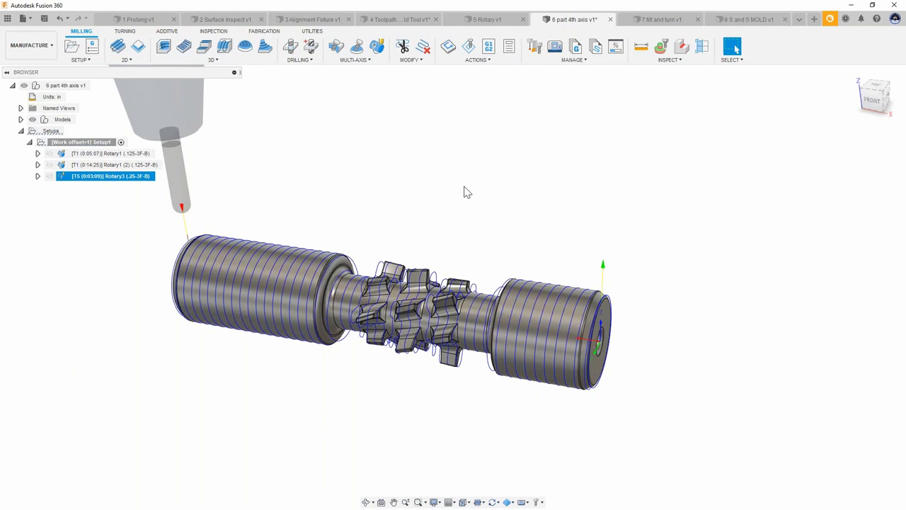
{"action": "middle_click_drag", "start_coordinate": [465, 187], "coordinate": [280, 138], "text": "shift"}
{"action": "middle_click_drag", "start_coordinate": [434, 148], "coordinate": [343, 192], "text": "shift"}
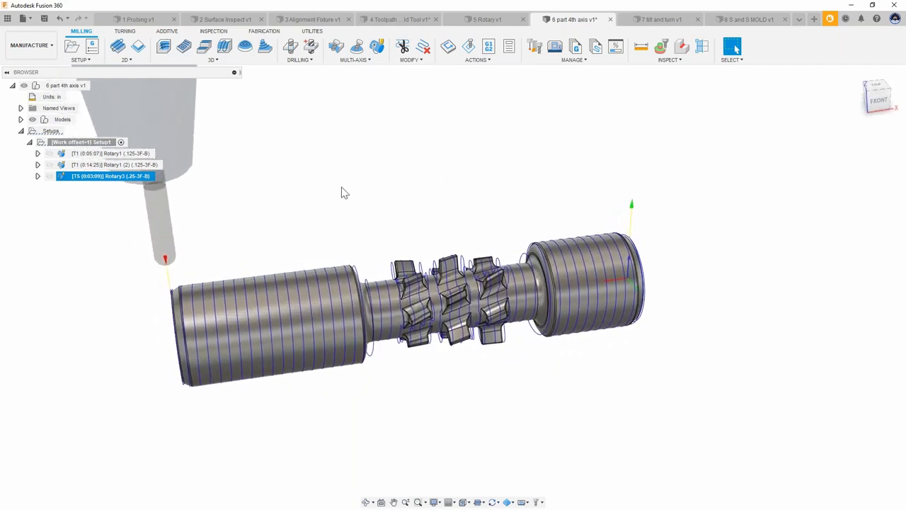
{"action": "middle_click_drag", "start_coordinate": [466, 174], "coordinate": [278, 238], "text": "shift"}
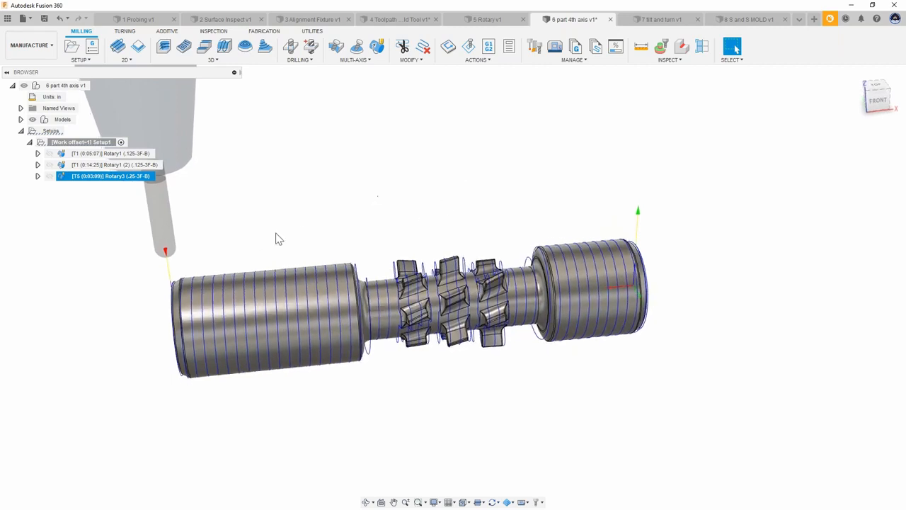
{"action": "middle_click_drag", "start_coordinate": [243, 286], "coordinate": [471, 271], "text": "shift"}
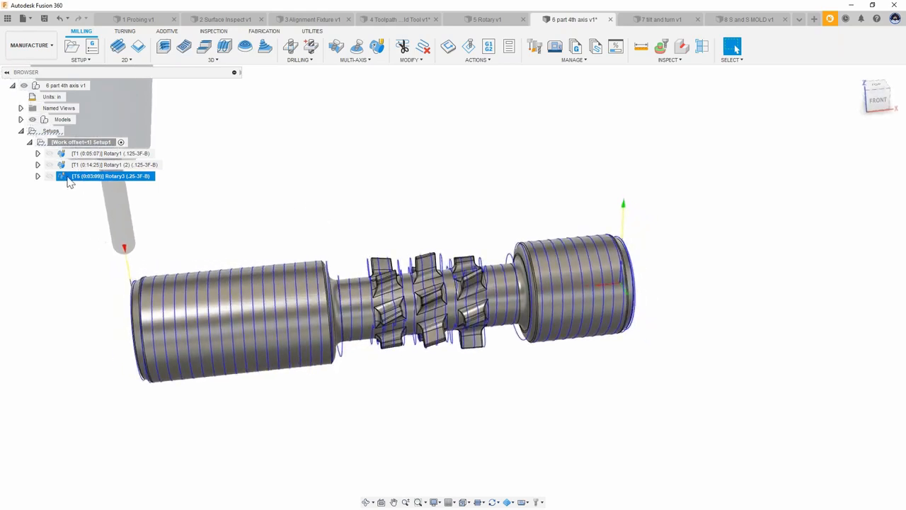
{"action": "right_click", "coordinate": [69, 182]}
{"action": "left_click", "coordinate": [85, 185]}
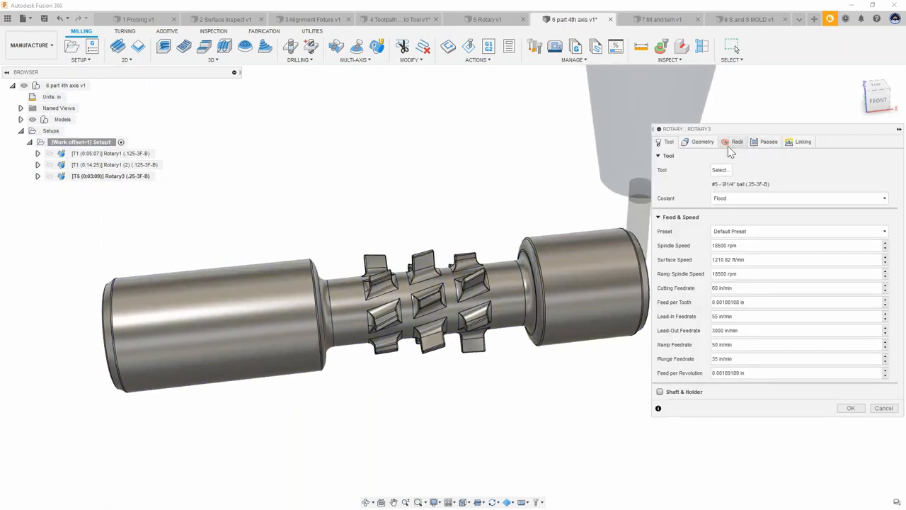
{"action": "left_click", "coordinate": [701, 142]}
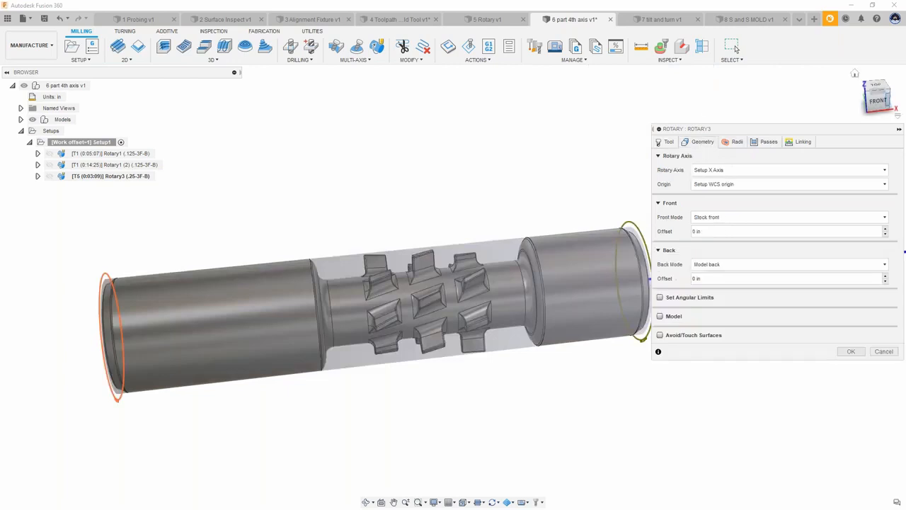
{"action": "left_click", "coordinate": [878, 101]}
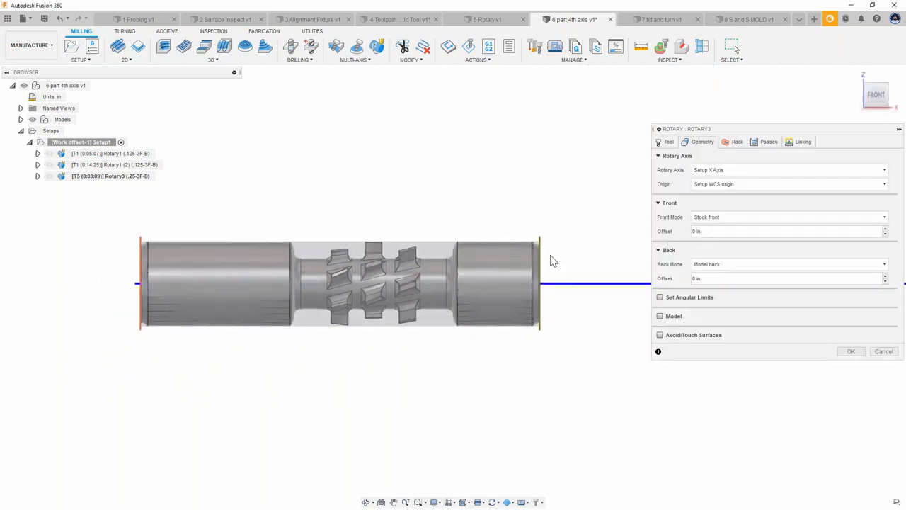
{"action": "left_click_drag", "start_coordinate": [534, 237], "coordinate": [482, 234]}
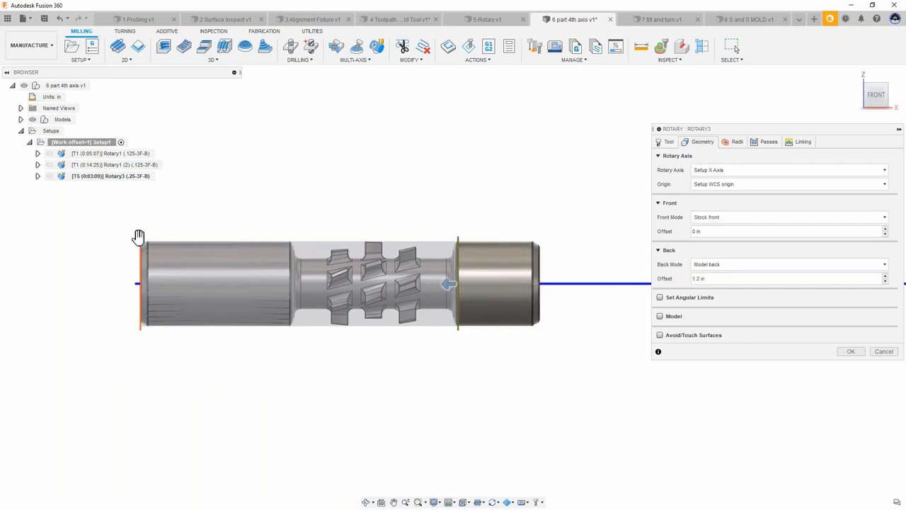
{"action": "left_click_drag", "start_coordinate": [157, 239], "coordinate": [284, 234]}
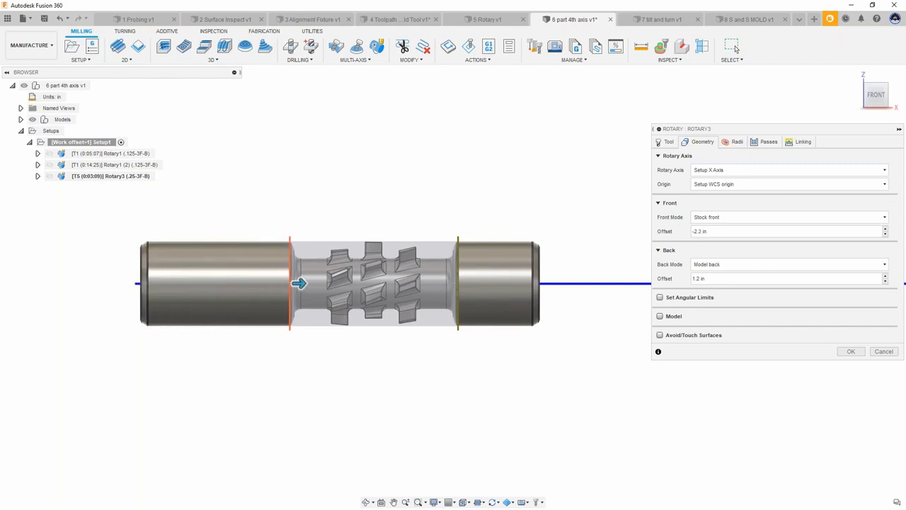
Step: Fine-tune the back limit offset of the Rotary3 toolpath to 1.21 in
{"action": "scroll", "coordinate": [281, 250], "scroll_direction": "up", "scroll_amount": 10}
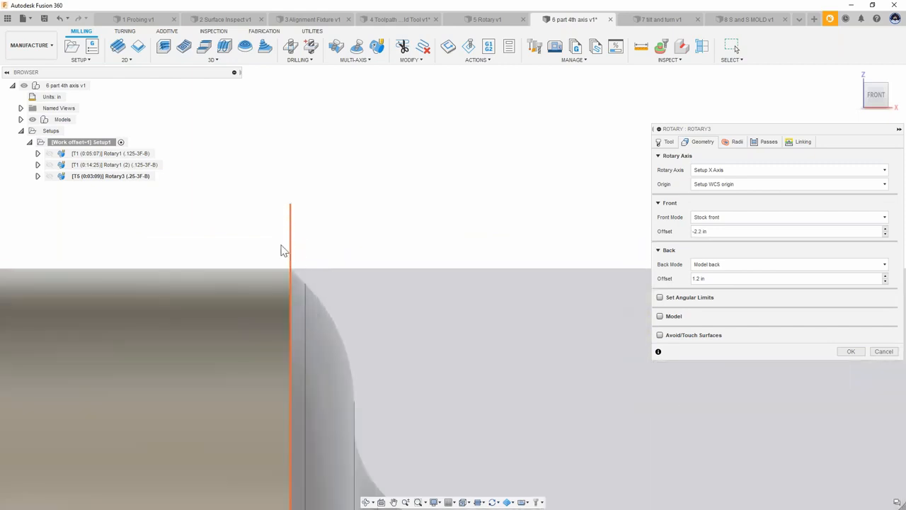
{"action": "scroll", "coordinate": [177, 248], "scroll_direction": "down", "scroll_amount": 6}
{"action": "scroll", "coordinate": [392, 260], "scroll_direction": "up", "scroll_amount": 8}
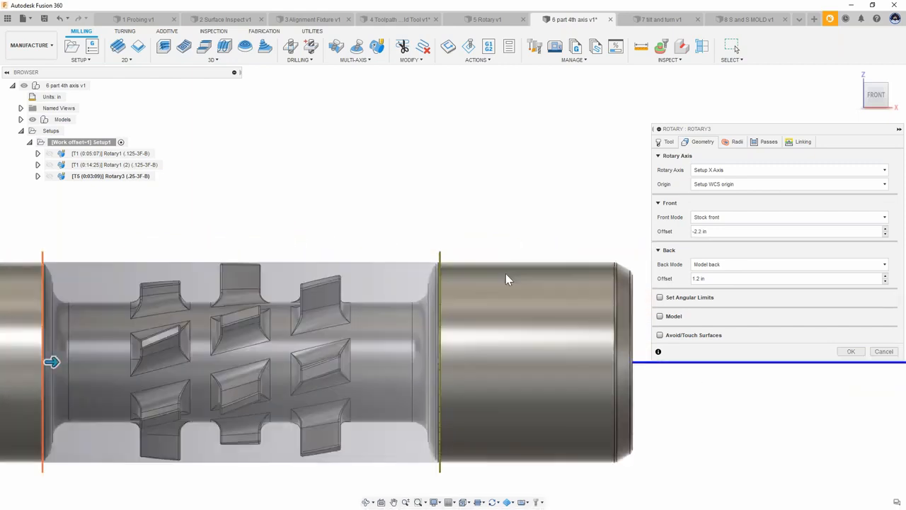
{"action": "scroll", "coordinate": [385, 252], "scroll_direction": "up", "scroll_amount": 2}
{"action": "left_click_drag", "start_coordinate": [383, 230], "coordinate": [370, 230]}
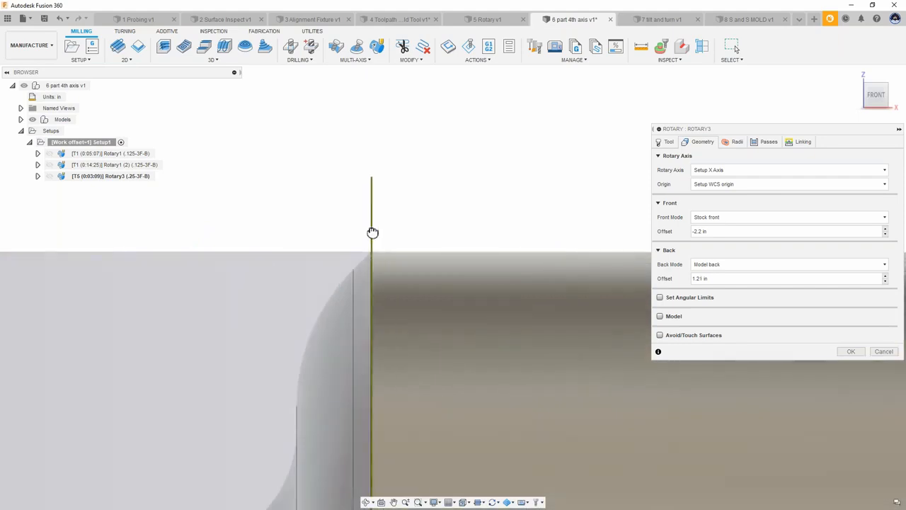
{"action": "scroll", "coordinate": [387, 222], "scroll_direction": "down", "scroll_amount": 8}
{"action": "scroll", "coordinate": [494, 234], "scroll_direction": "down", "scroll_amount": 3}
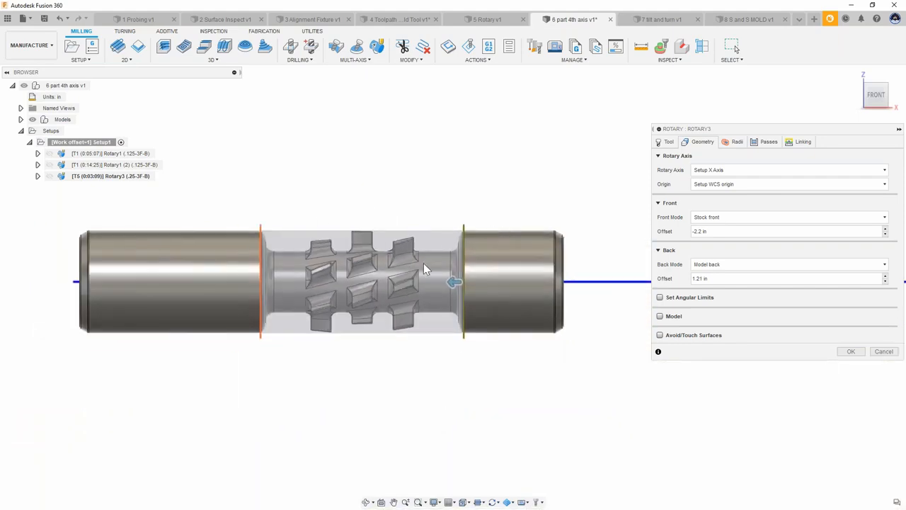
{"action": "middle_click_drag", "start_coordinate": [444, 194], "coordinate": [458, 217], "text": "shift"}
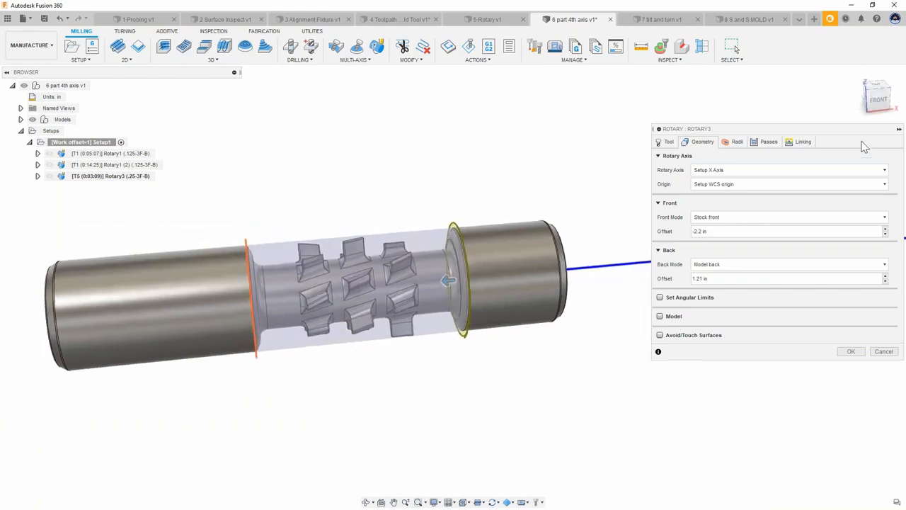
Step: Set the Rotary3 stepover to 0.01 in and confirm the toolpath
{"action": "left_click", "coordinate": [767, 144]}
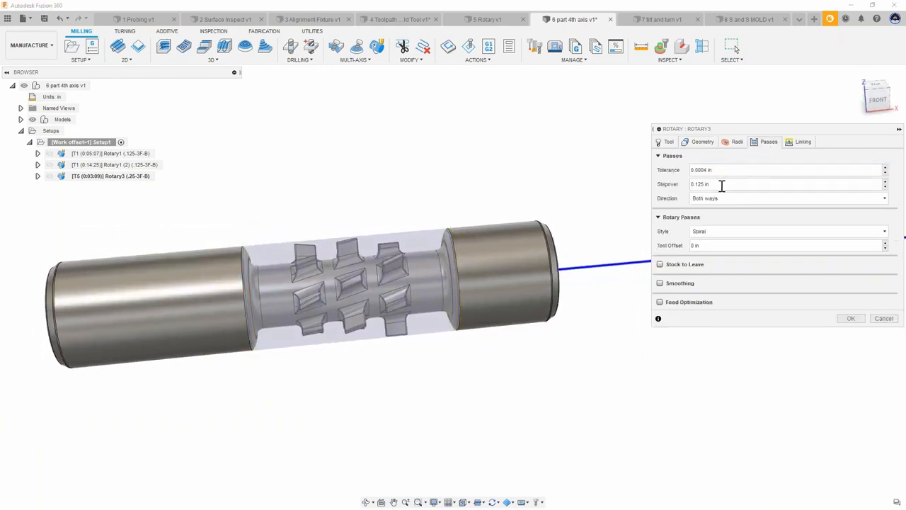
{"action": "mouse_move", "coordinate": [714, 175]}
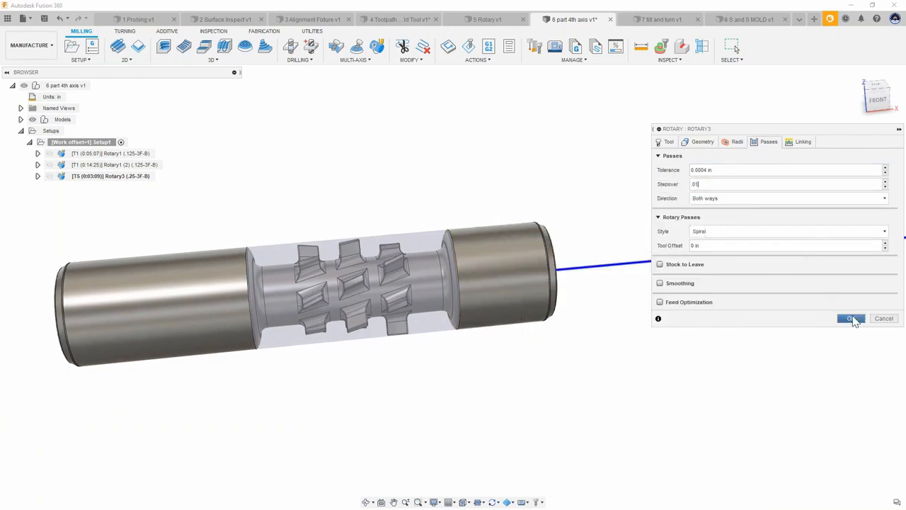
{"action": "left_click", "coordinate": [851, 319]}
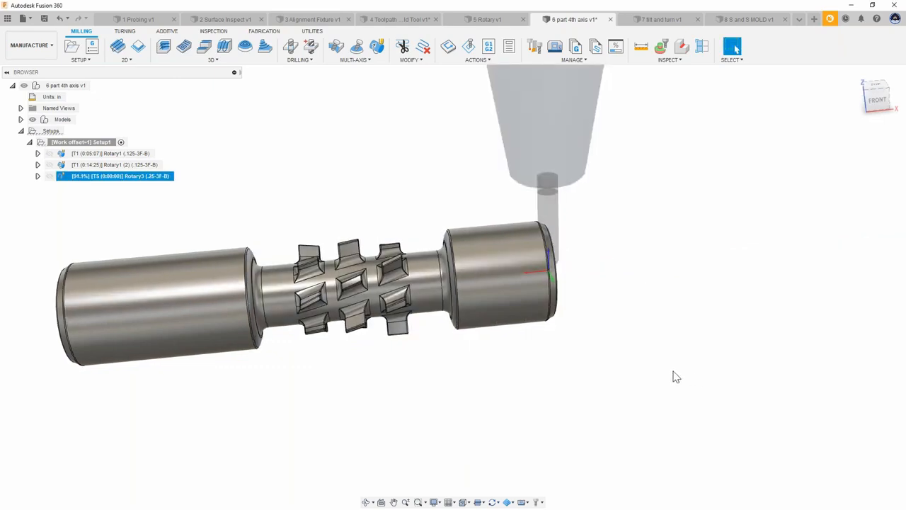
Step: Simulate the edited Rotary3 toolpath with the stock hidden, then close the simulation
{"action": "middle_click_drag", "start_coordinate": [674, 373], "coordinate": [466, 396], "text": "shift"}
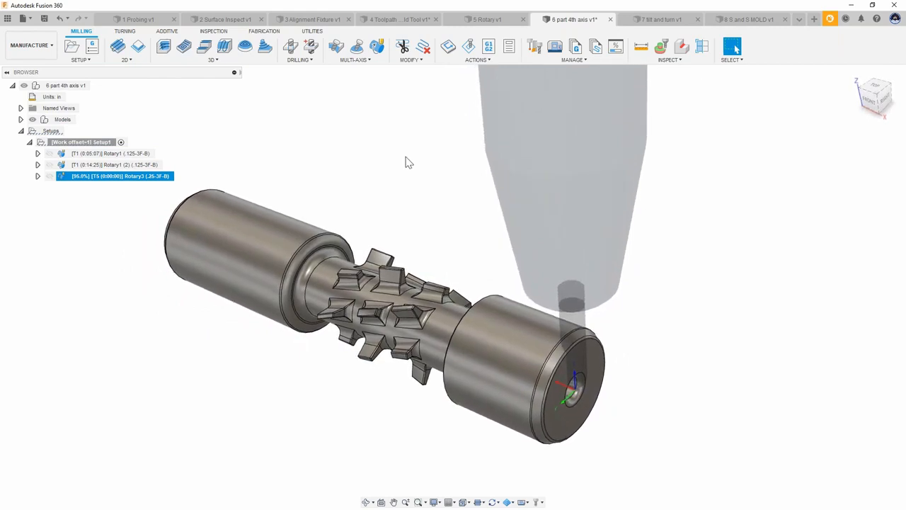
{"action": "middle_click_drag", "start_coordinate": [377, 146], "coordinate": [400, 179], "text": "shift"}
{"action": "right_click", "coordinate": [74, 177]}
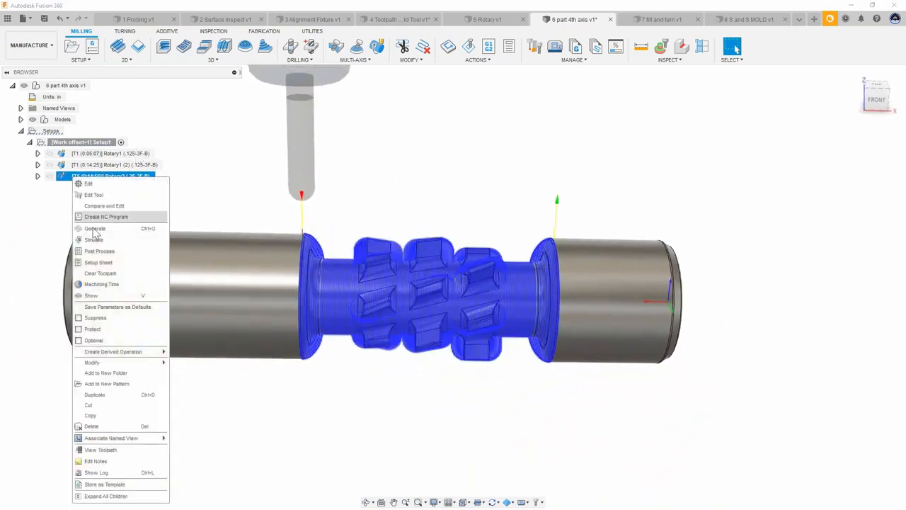
{"action": "left_click", "coordinate": [101, 244]}
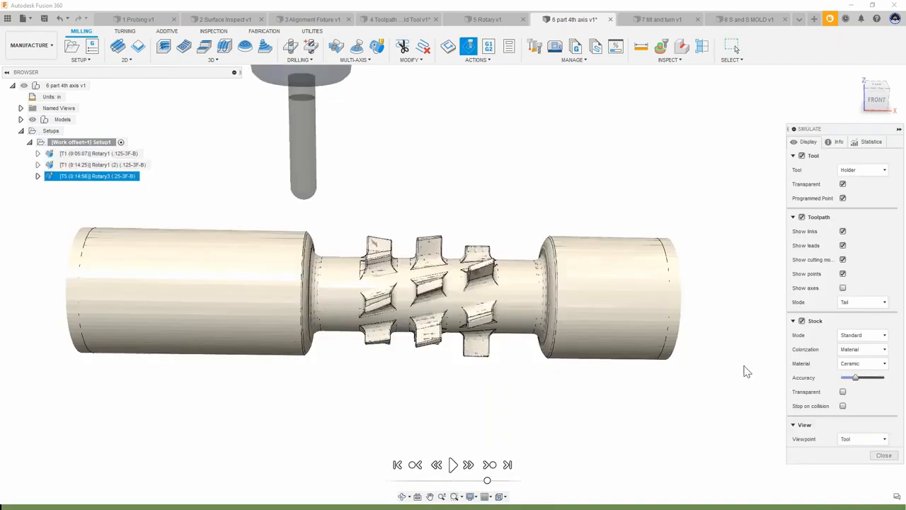
{"action": "left_click", "coordinate": [801, 321]}
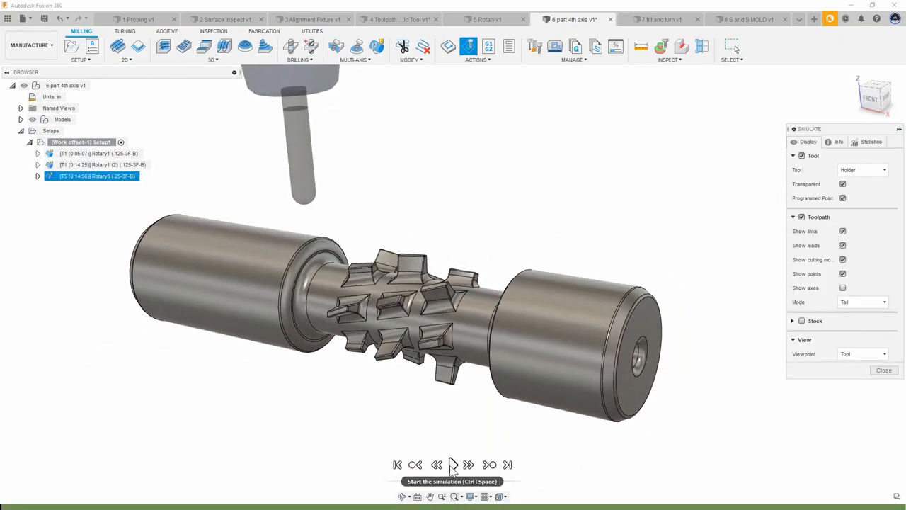
{"action": "left_click", "coordinate": [453, 465]}
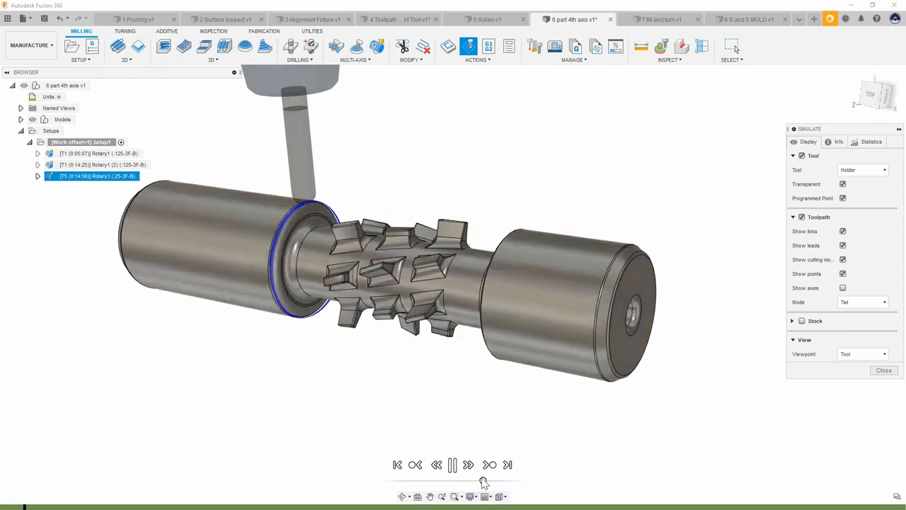
{"action": "left_click_drag", "start_coordinate": [482, 480], "coordinate": [471, 482]}
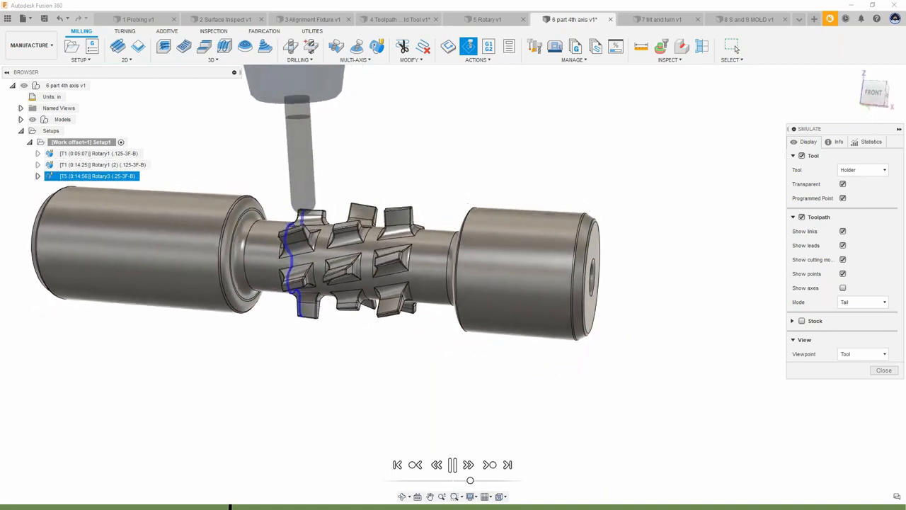
{"action": "left_click", "coordinate": [884, 370]}
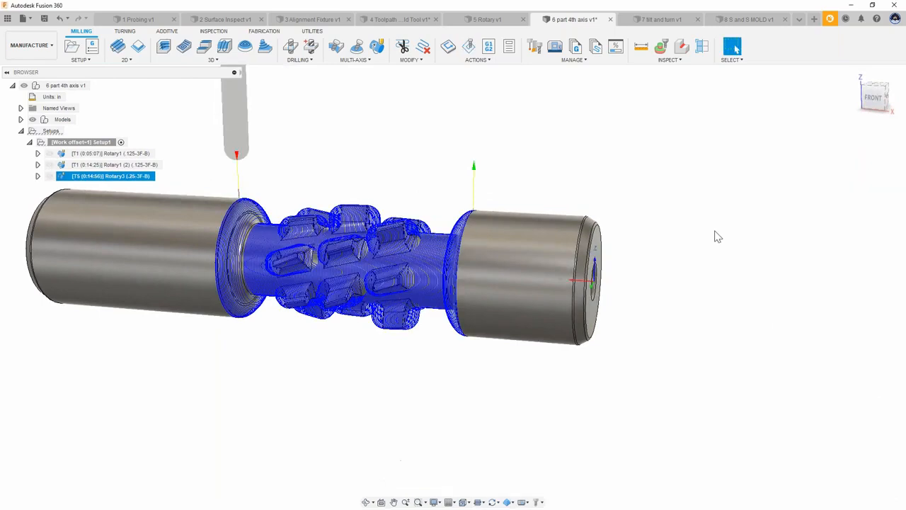
Step: Duplicate the Rotary3 toolpath, change the copy's rotary pass style, and confirm the edit
{"action": "right_click", "coordinate": [72, 176]}
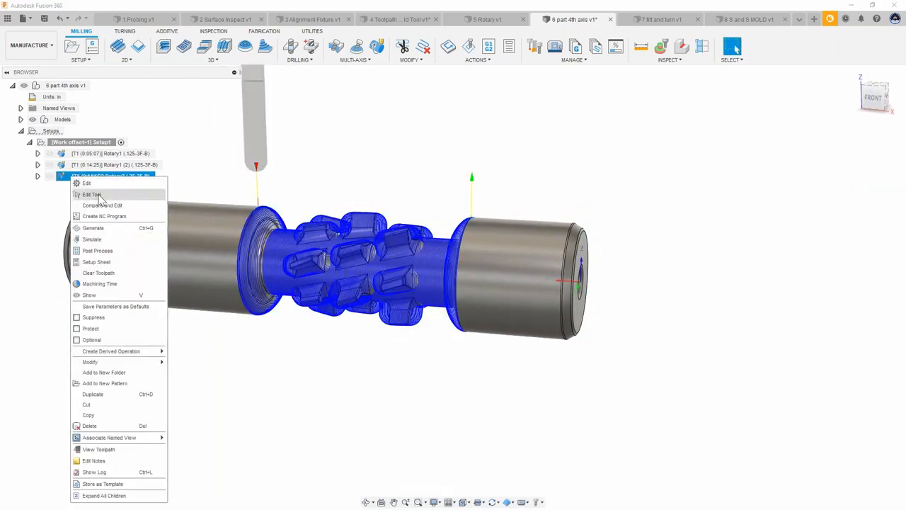
{"action": "left_click", "coordinate": [116, 399]}
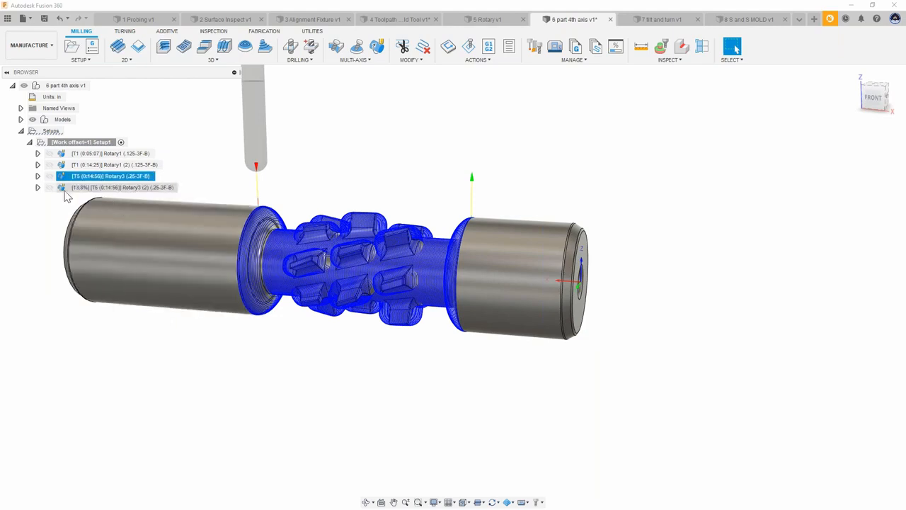
{"action": "double_click", "coordinate": [78, 188]}
{"action": "left_click", "coordinate": [771, 143]}
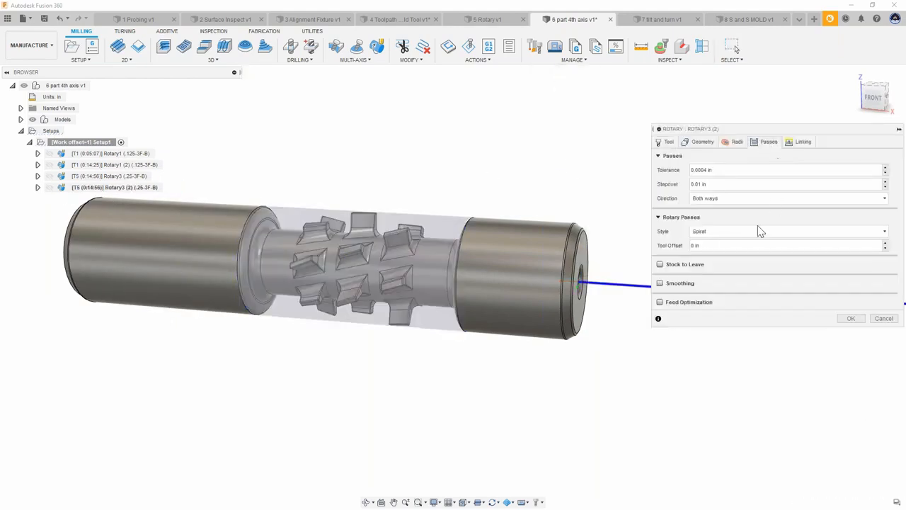
{"action": "left_click", "coordinate": [744, 232]}
{"action": "left_click", "coordinate": [704, 255]}
{"action": "key", "text": "Return"}
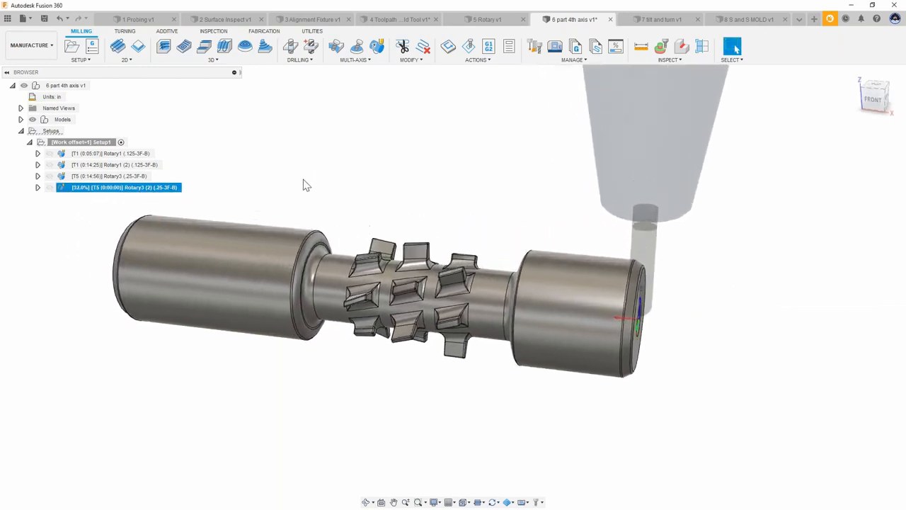
Step: Compare the Rotary3 and Rotary3 (2) toolpaths by toggling their visibility and selecting each one
{"action": "left_click", "coordinate": [185, 177]}
{"action": "middle_click_drag", "start_coordinate": [334, 154], "coordinate": [269, 186], "text": "shift"}
{"action": "scroll", "coordinate": [221, 173], "scroll_direction": "down", "scroll_amount": 2}
{"action": "left_click", "coordinate": [200, 179]}
{"action": "left_click", "coordinate": [50, 190]}
{"action": "left_click", "coordinate": [49, 179]}
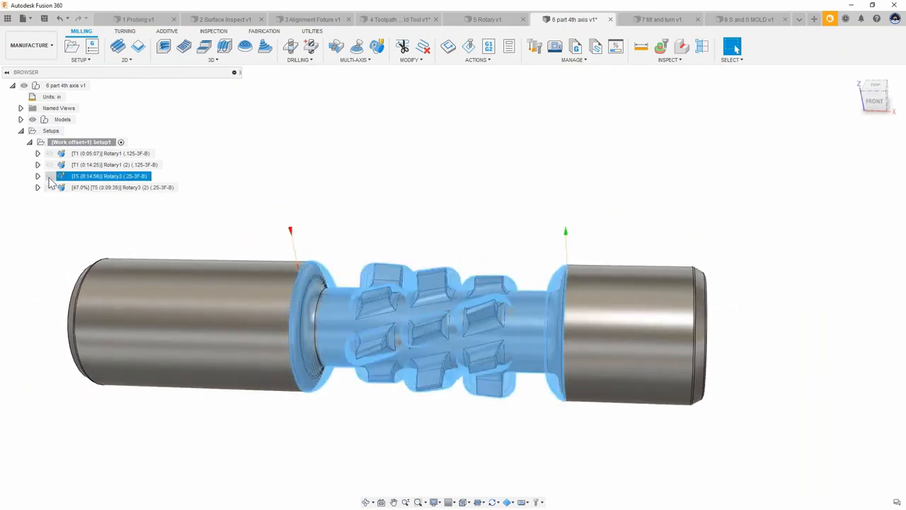
{"action": "mouse_move", "coordinate": [155, 230]}
{"action": "middle_mouse_down", "text": "shift"}
{"action": "mouse_move", "coordinate": [265, 194]}
{"action": "mouse_move", "coordinate": [267, 180]}
{"action": "mouse_move", "coordinate": [215, 223]}
{"action": "mouse_move", "coordinate": [101, 203]}
{"action": "middle_mouse_up", "text": "shift"}
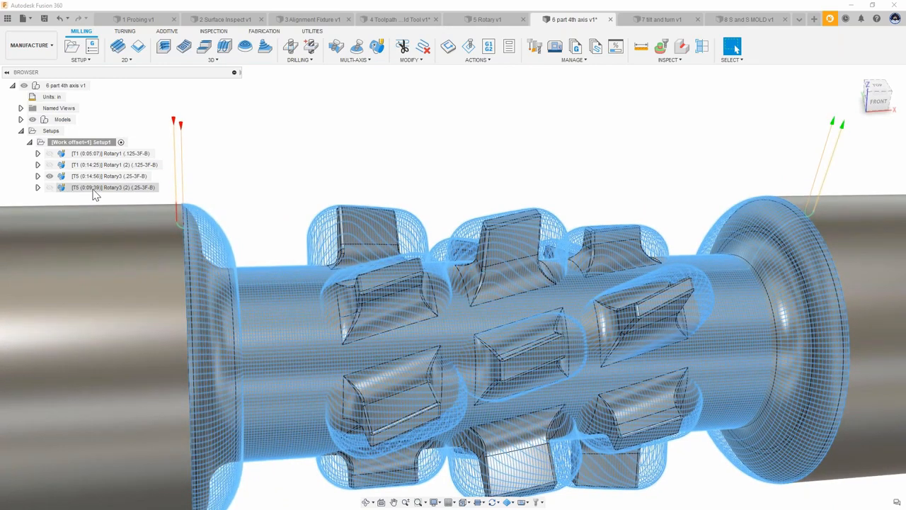
{"action": "left_click", "coordinate": [94, 188]}
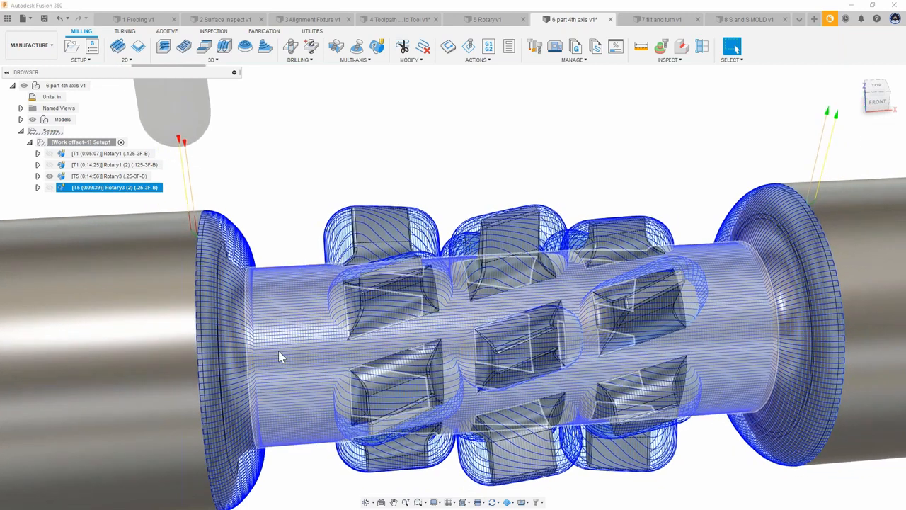
{"action": "left_click", "coordinate": [54, 177]}
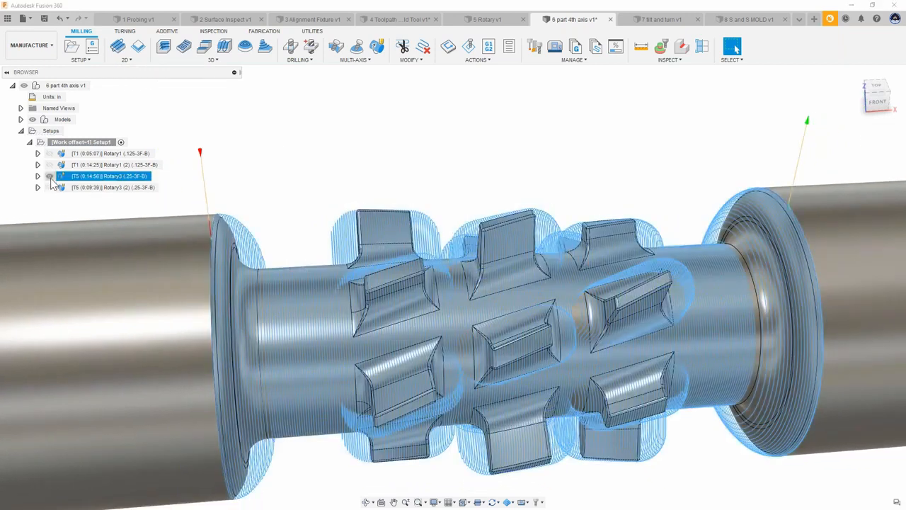
{"action": "left_click", "coordinate": [51, 177]}
{"action": "left_click", "coordinate": [88, 190]}
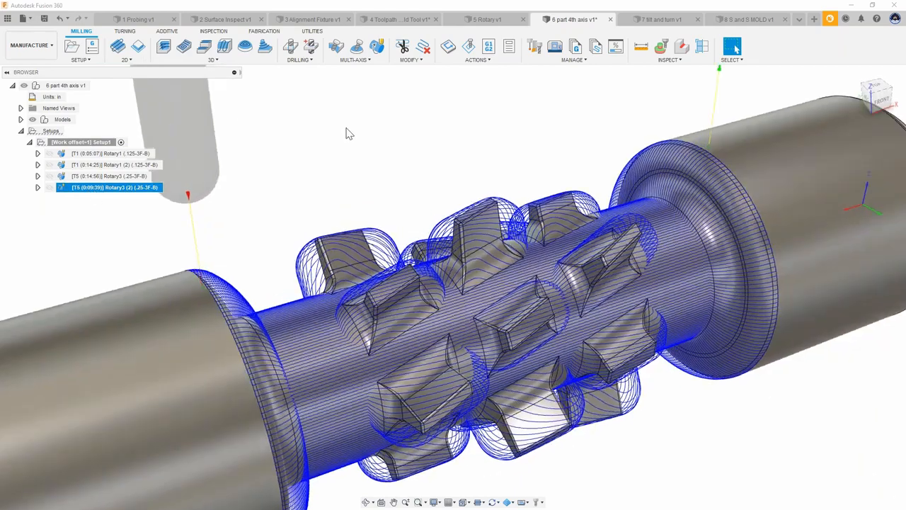
{"action": "middle_click_drag", "start_coordinate": [348, 134], "coordinate": [508, 143], "text": "shift"}
{"action": "left_click", "coordinate": [526, 157]}
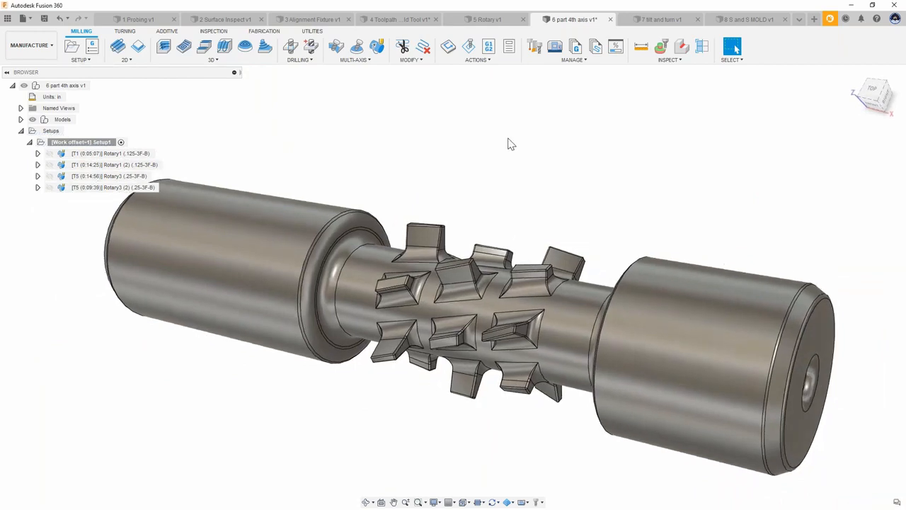
{"action": "middle_click_drag", "start_coordinate": [479, 173], "coordinate": [379, 134], "text": "shift"}
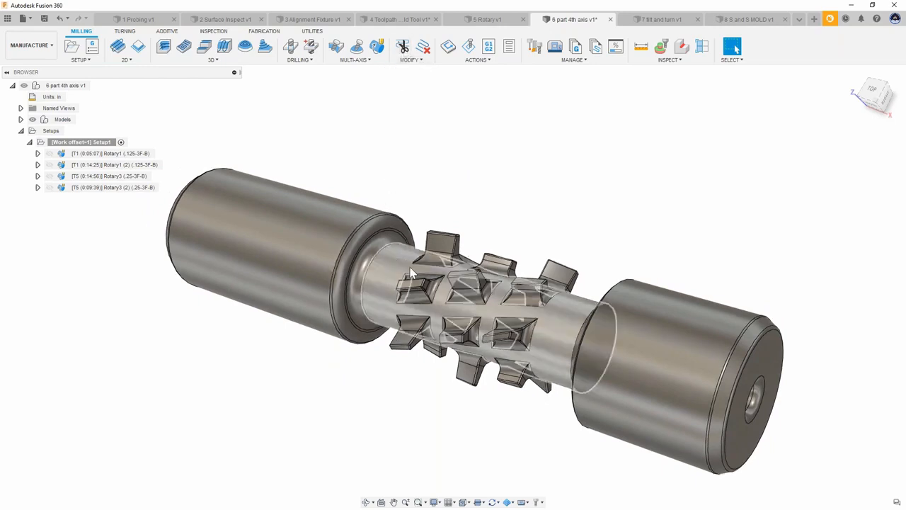
Step: Switch to the 7 tilt and turn v1 document
{"action": "middle_click_drag", "start_coordinate": [397, 244], "coordinate": [461, 243], "text": "shift"}
{"action": "middle_click_drag", "start_coordinate": [420, 150], "coordinate": [493, 122], "text": "shift"}
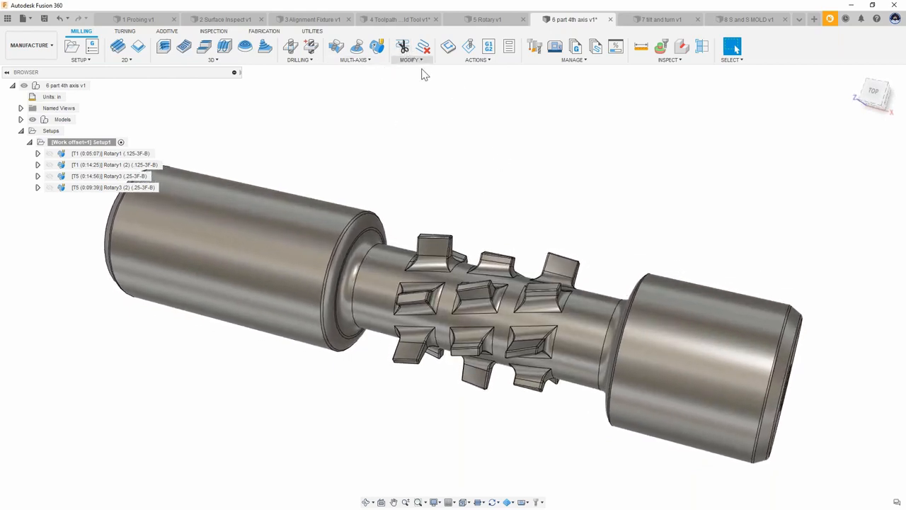
{"action": "left_click", "coordinate": [655, 22]}
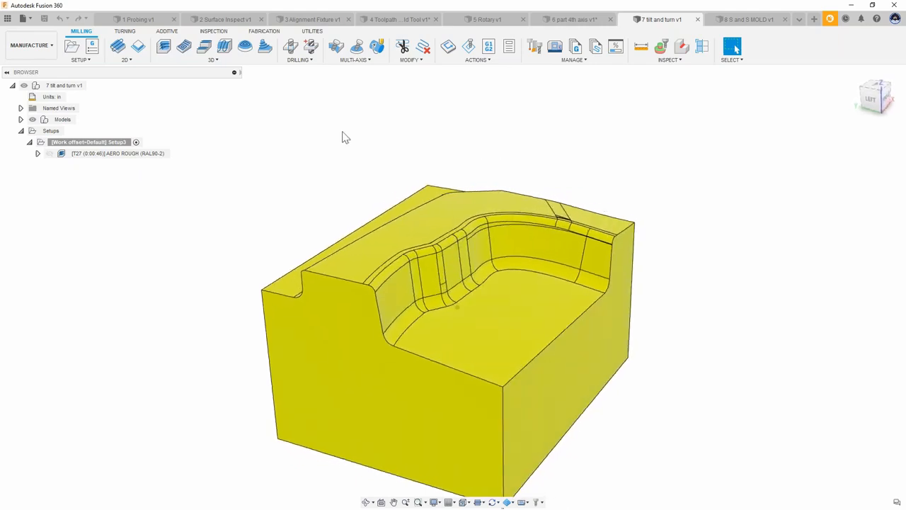
Step: Delete the AERO ROUGH toolpath from Setup3
{"action": "left_click", "coordinate": [85, 154]}
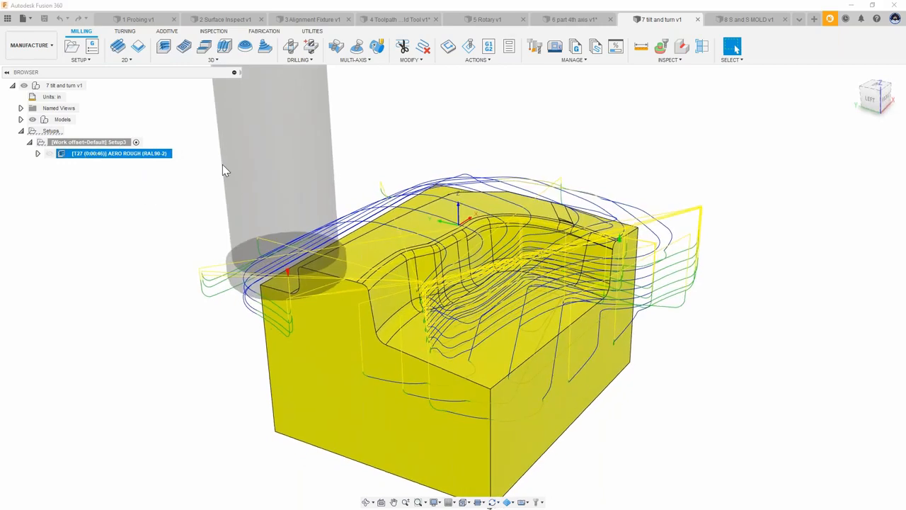
{"action": "left_click", "coordinate": [320, 147]}
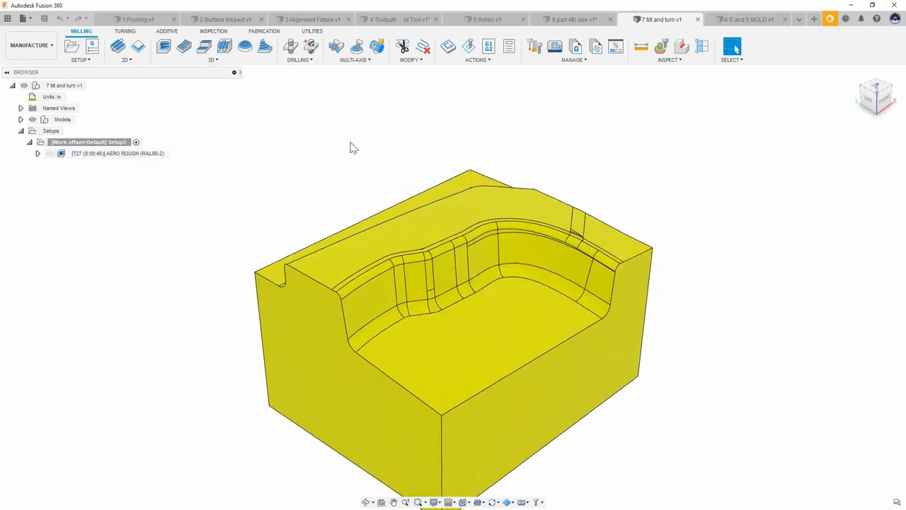
{"action": "right_click", "coordinate": [99, 156]}
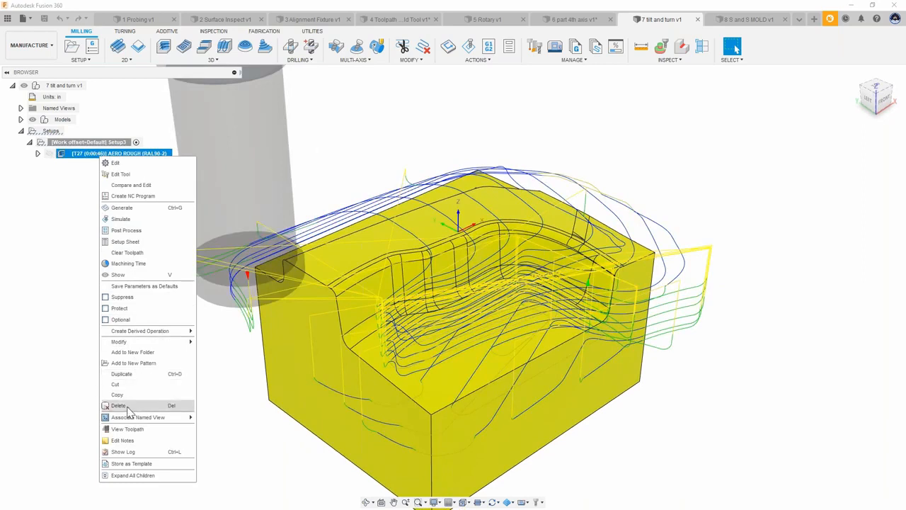
{"action": "left_click", "coordinate": [127, 407]}
Step: Create a new operation in Setup3 from the Aero Roughing template
{"action": "right_click", "coordinate": [101, 145]}
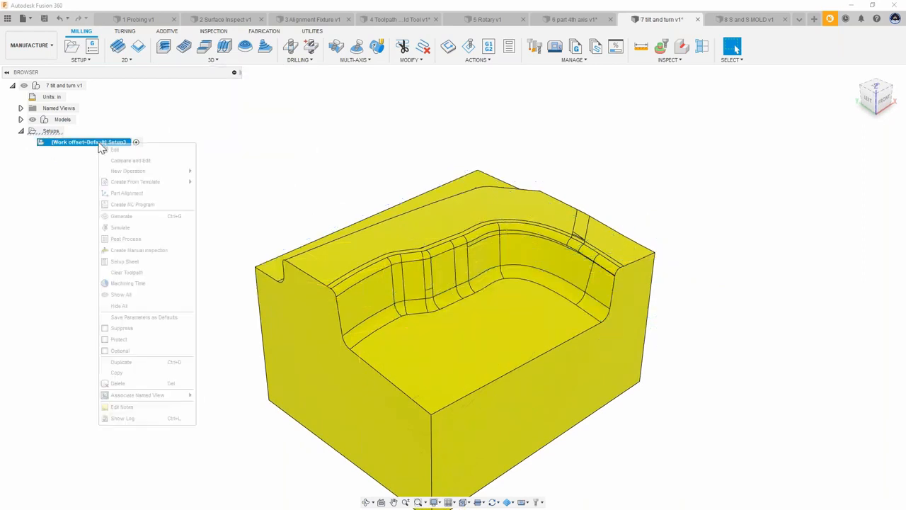
{"action": "mouse_move", "coordinate": [131, 186]}
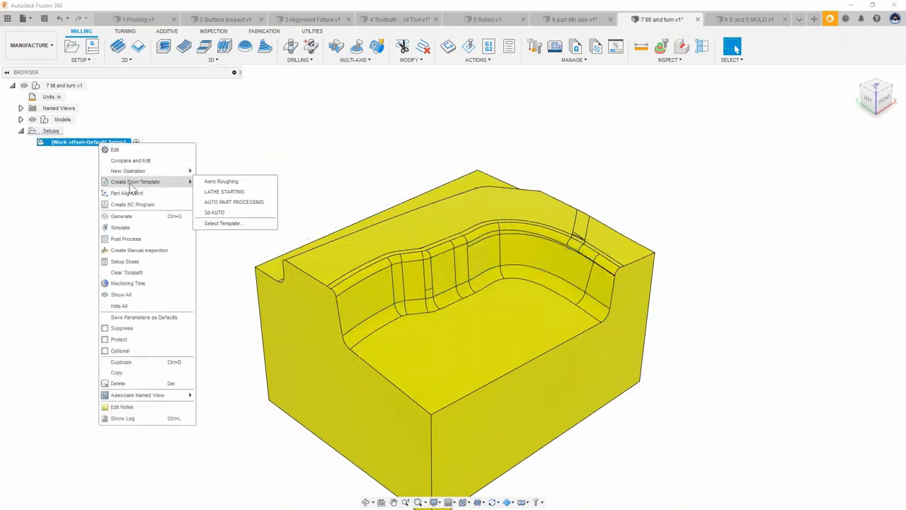
{"action": "left_click", "coordinate": [224, 182]}
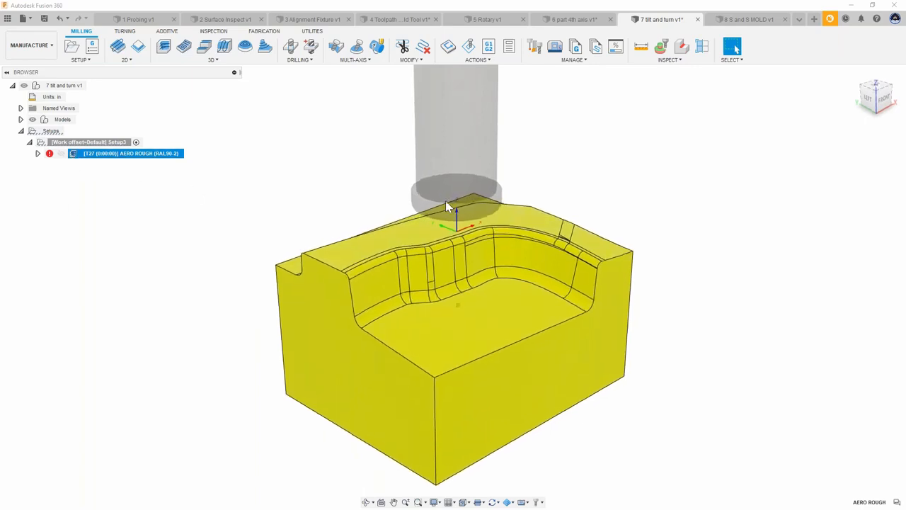
Step: Generate the new AERO ROUGH toolpath created from the template
{"action": "right_click", "coordinate": [92, 156]}
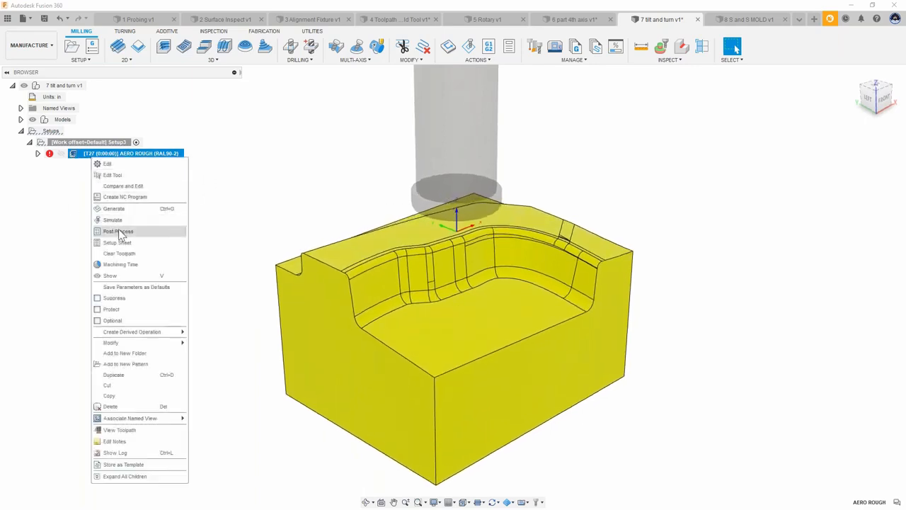
{"action": "left_click", "coordinate": [128, 209]}
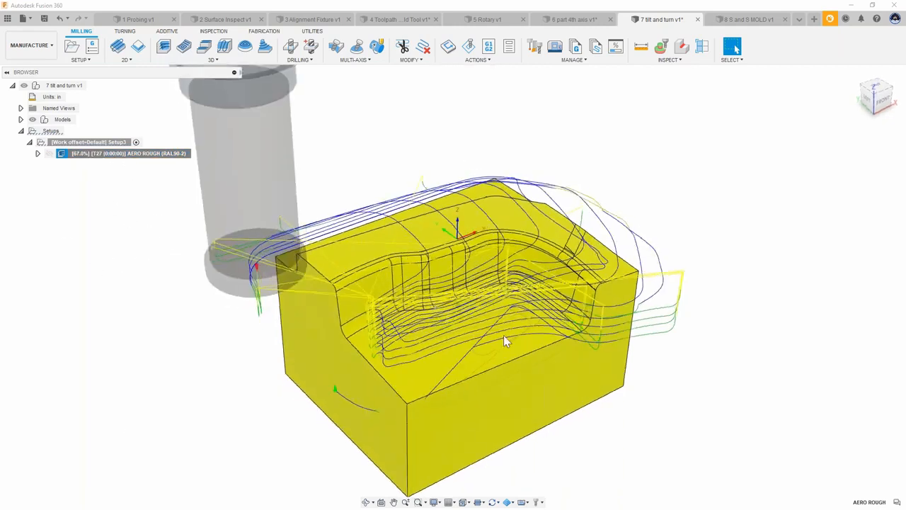
{"action": "middle_click_drag", "start_coordinate": [473, 226], "coordinate": [379, 183], "text": "shift"}
{"action": "left_click", "coordinate": [315, 185]}
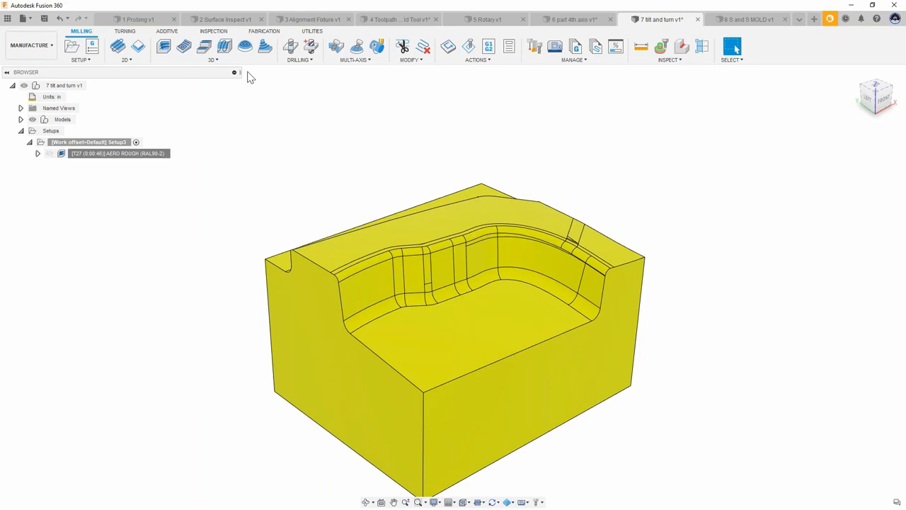
{"action": "right_click", "coordinate": [119, 154]}
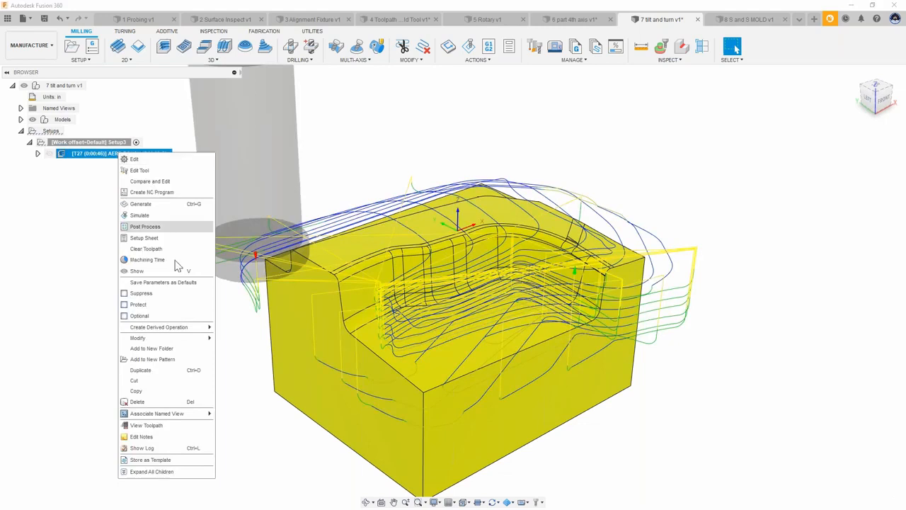
{"action": "left_click", "coordinate": [165, 462]}
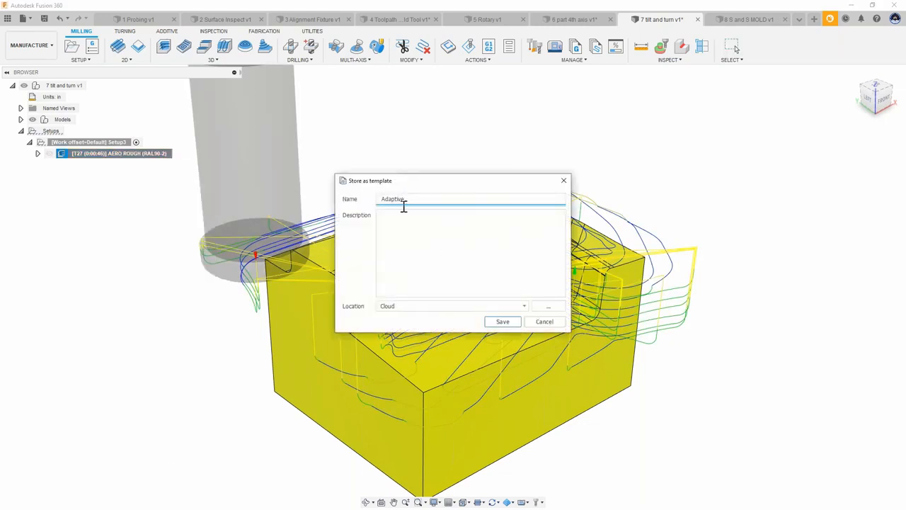
{"action": "left_click", "coordinate": [545, 323]}
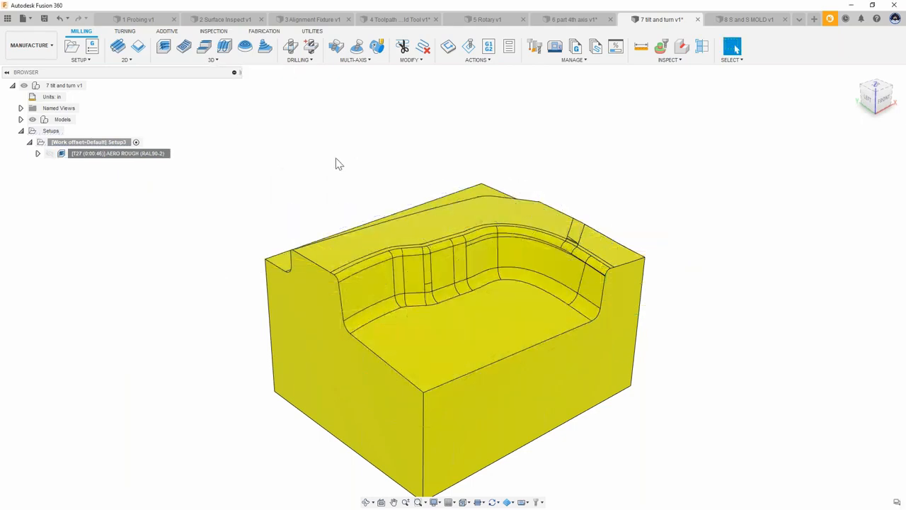
Step: Start a 3D Scallop operation using tool #5 Ø1/4" ball (.25-3F-B) from the ADSK DEMO library
{"action": "mouse_move", "coordinate": [306, 179]}
{"action": "middle_mouse_down", "text": "shift"}
{"action": "mouse_move", "coordinate": [338, 182]}
{"action": "mouse_move", "coordinate": [319, 146]}
{"action": "mouse_move", "coordinate": [495, 134]}
{"action": "mouse_move", "coordinate": [503, 115]}
{"action": "mouse_move", "coordinate": [508, 191]}
{"action": "mouse_move", "coordinate": [510, 147]}
{"action": "mouse_move", "coordinate": [563, 141]}
{"action": "mouse_move", "coordinate": [481, 149]}
{"action": "middle_mouse_up", "text": "shift"}
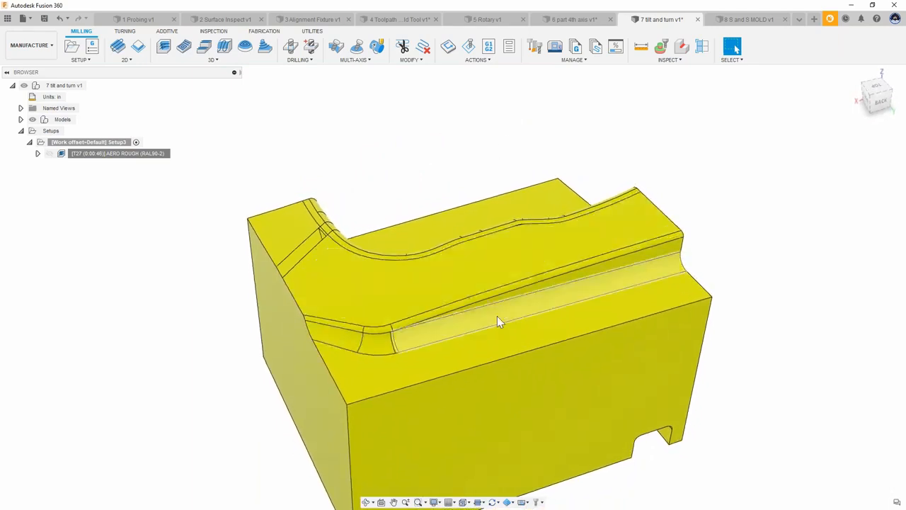
{"action": "middle_click_drag", "start_coordinate": [388, 152], "coordinate": [309, 154], "text": "shift"}
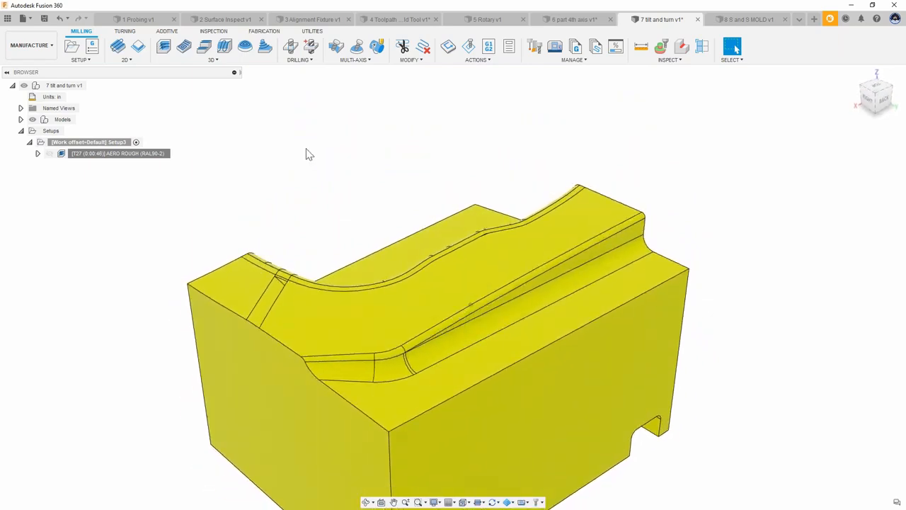
{"action": "left_click", "coordinate": [213, 59]}
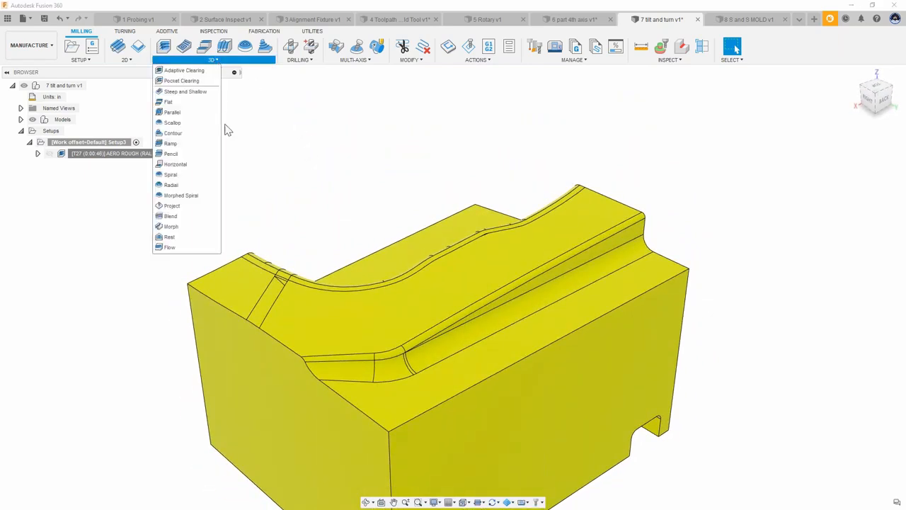
{"action": "left_click", "coordinate": [172, 122]}
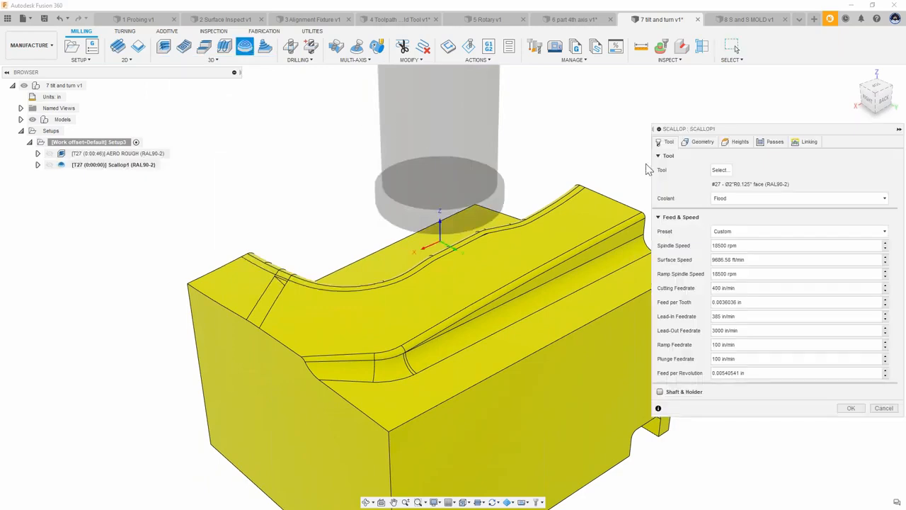
{"action": "left_click", "coordinate": [719, 171]}
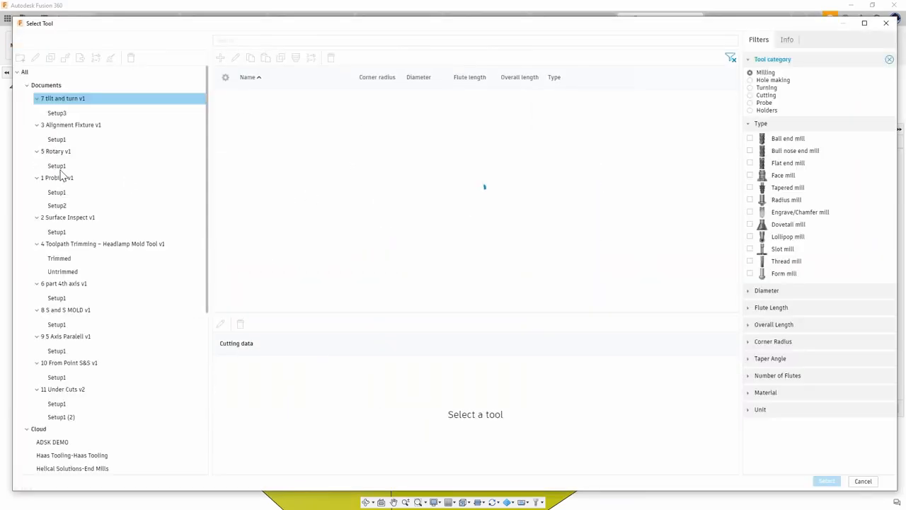
{"action": "left_click", "coordinate": [71, 442]}
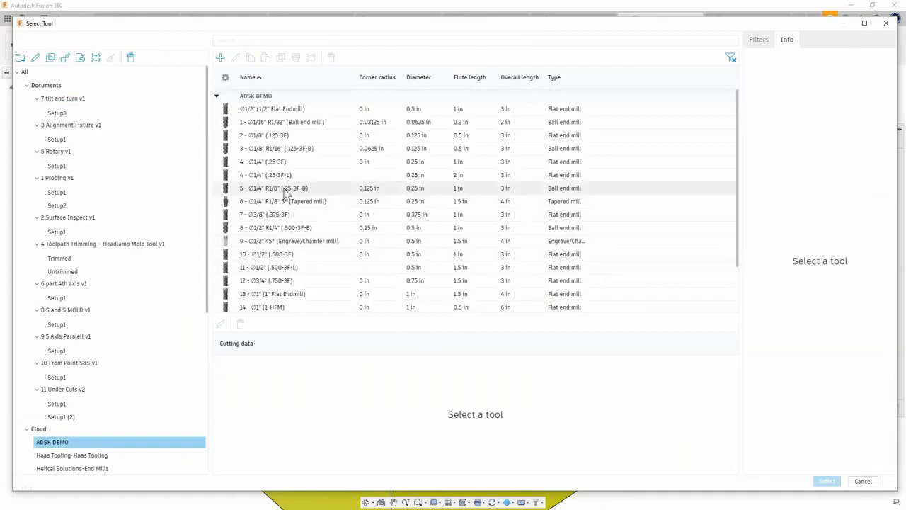
{"action": "left_click", "coordinate": [823, 481]}
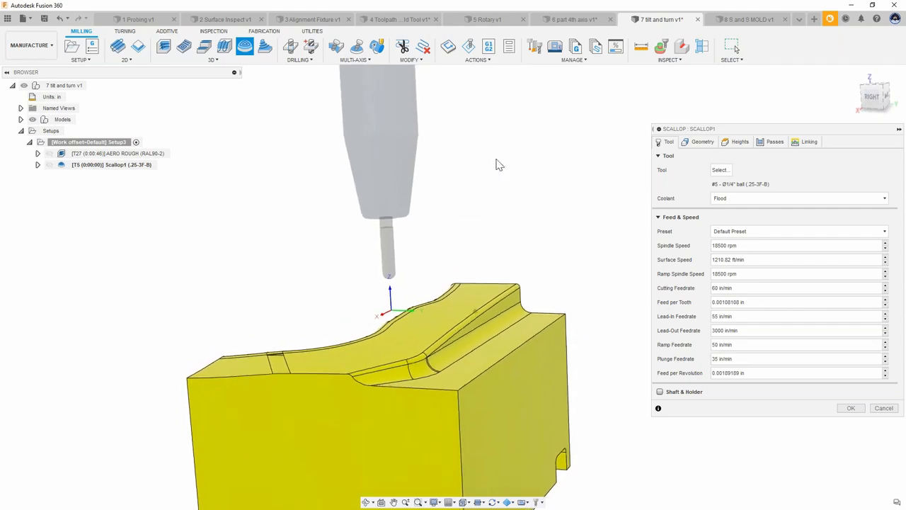
Step: Enable Tool Orientation for the scallop and set its Turn to 60 and Tilt to 40 degrees
{"action": "middle_click_drag", "start_coordinate": [498, 163], "coordinate": [588, 167], "text": "shift"}
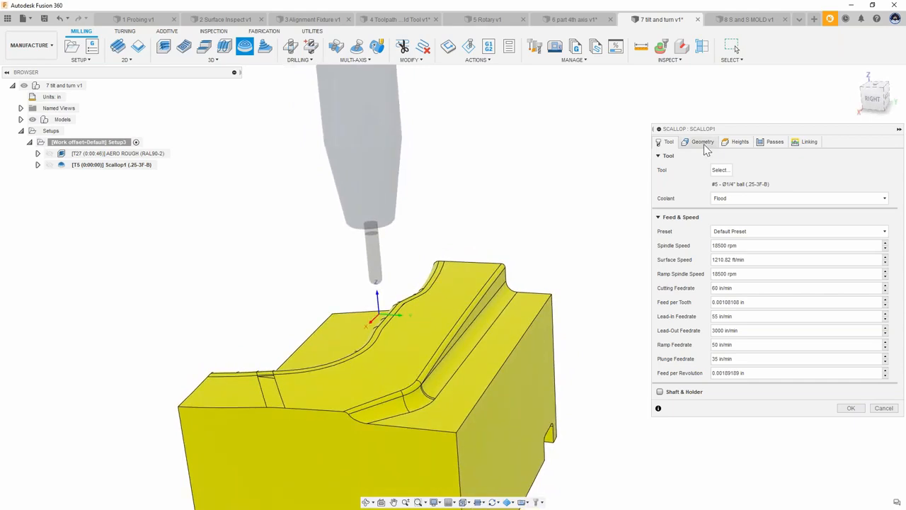
{"action": "left_click", "coordinate": [703, 142]}
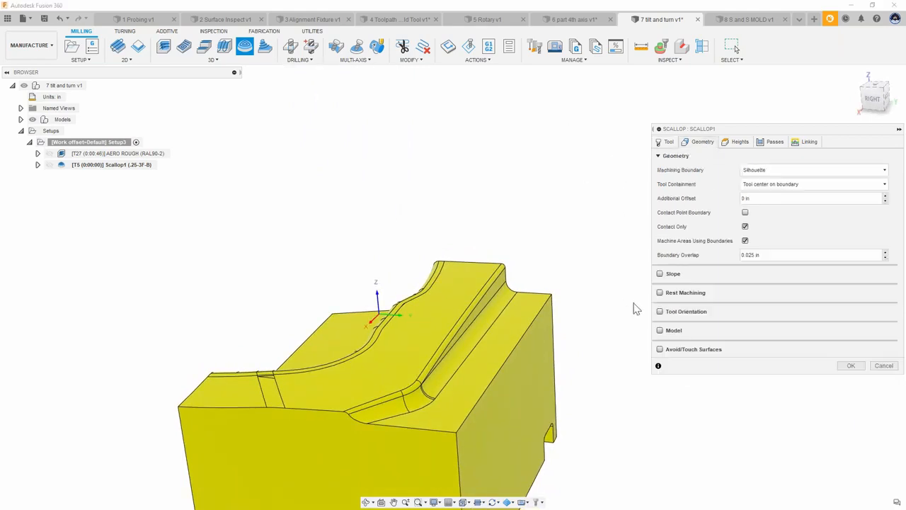
{"action": "left_click", "coordinate": [660, 313]}
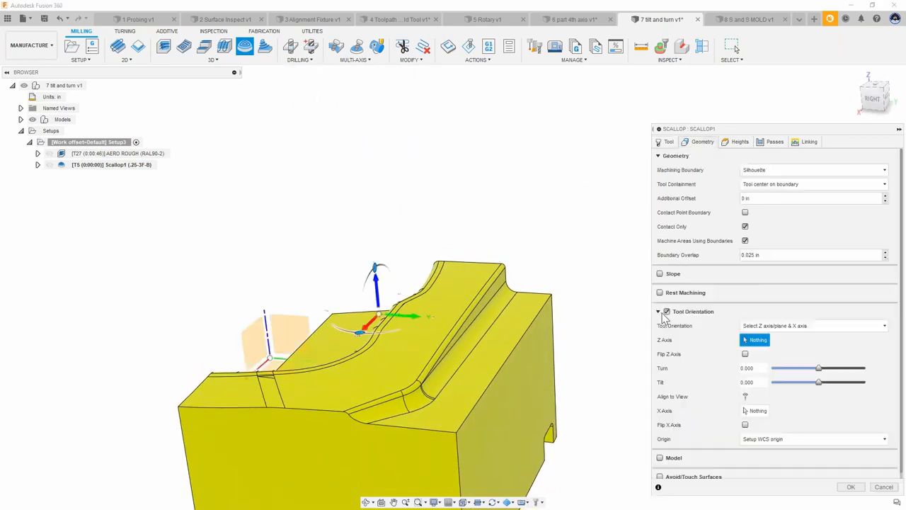
{"action": "middle_click_drag", "start_coordinate": [549, 298], "coordinate": [592, 265], "text": "shift"}
{"action": "middle_click_drag", "start_coordinate": [521, 272], "coordinate": [552, 260], "text": "shift"}
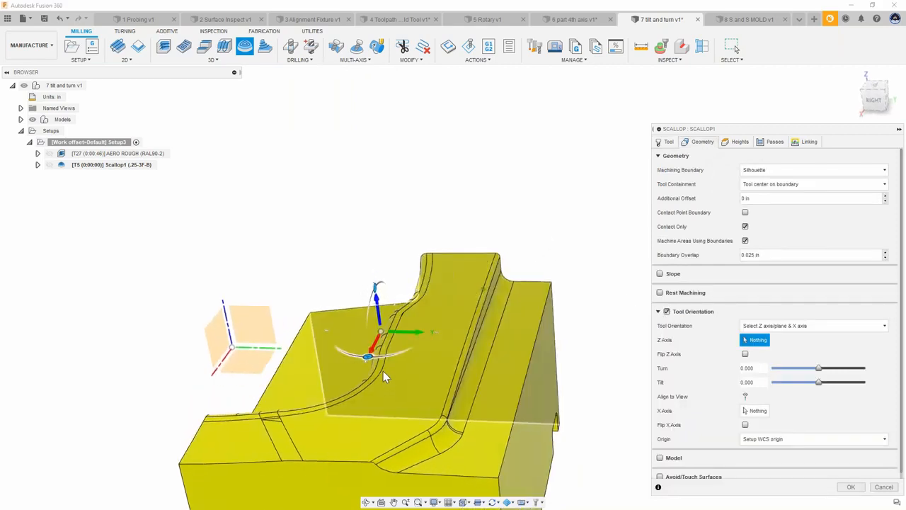
{"action": "middle_click_drag", "start_coordinate": [371, 353], "coordinate": [365, 351]}
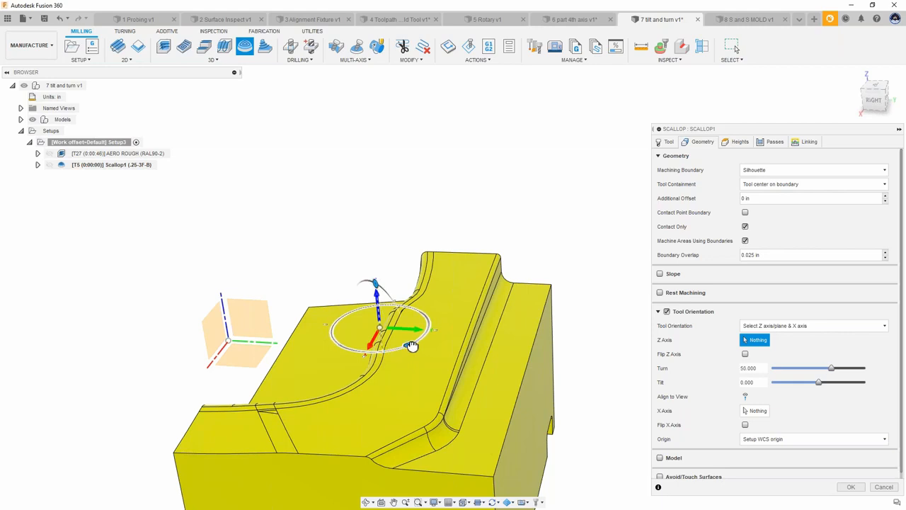
{"action": "middle_click_drag", "start_coordinate": [470, 321], "coordinate": [507, 322], "text": "shift"}
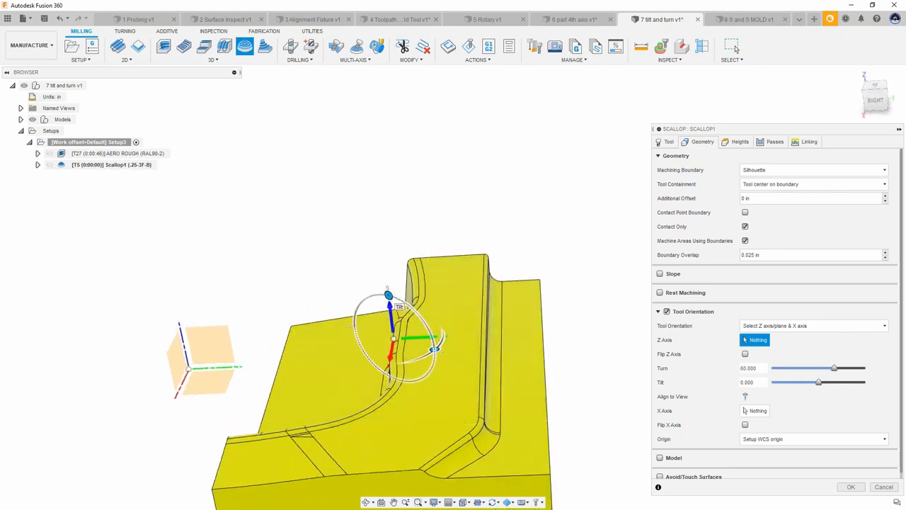
{"action": "left_click_drag", "start_coordinate": [412, 310], "coordinate": [417, 312]}
{"action": "middle_click_drag", "start_coordinate": [563, 249], "coordinate": [602, 62], "text": "shift"}
{"action": "middle_click_drag", "start_coordinate": [501, 195], "coordinate": [480, 134], "text": "shift"}
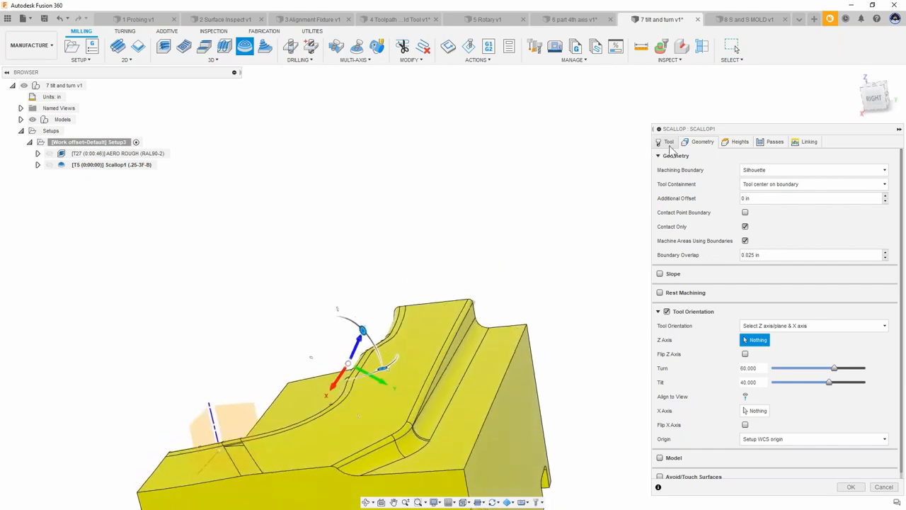
Step: Set the machining boundary to Selection and pick the chain along the fillet edge of the part
{"action": "left_click", "coordinate": [759, 170]}
{"action": "left_click", "coordinate": [761, 204]}
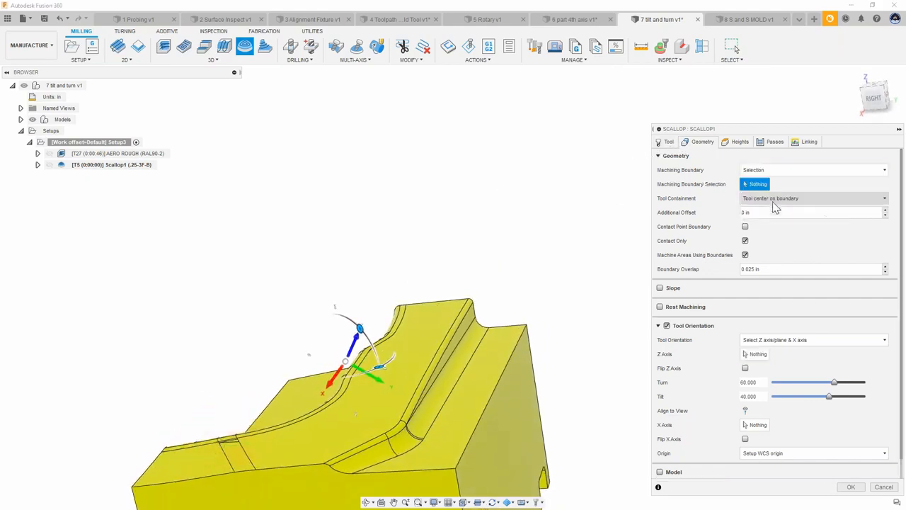
{"action": "left_click", "coordinate": [540, 360]}
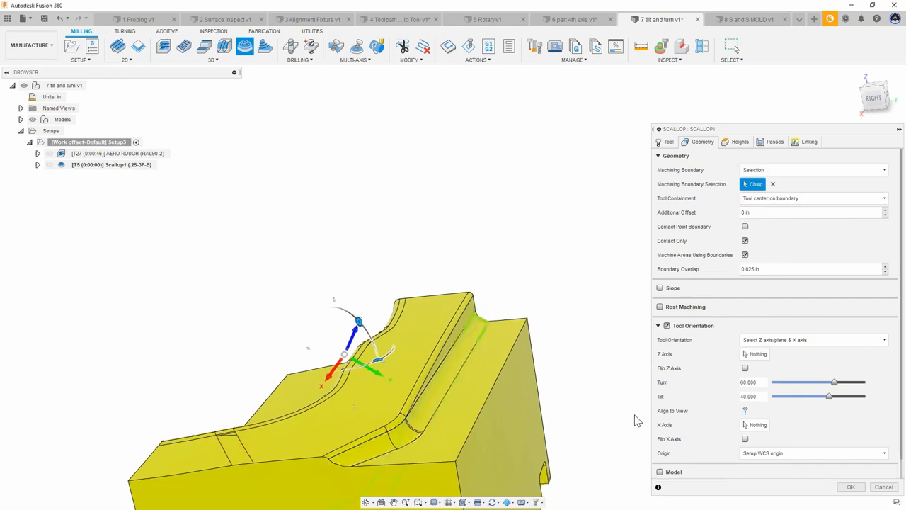
Step: Set the scallop stepover to .02 in and enable Contact Point Boundary
{"action": "left_click", "coordinate": [775, 142]}
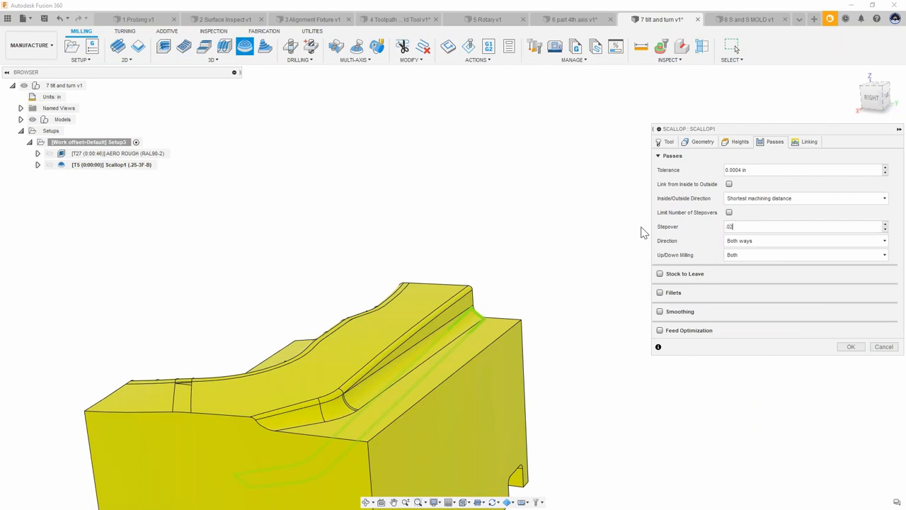
{"action": "left_click", "coordinate": [703, 142]}
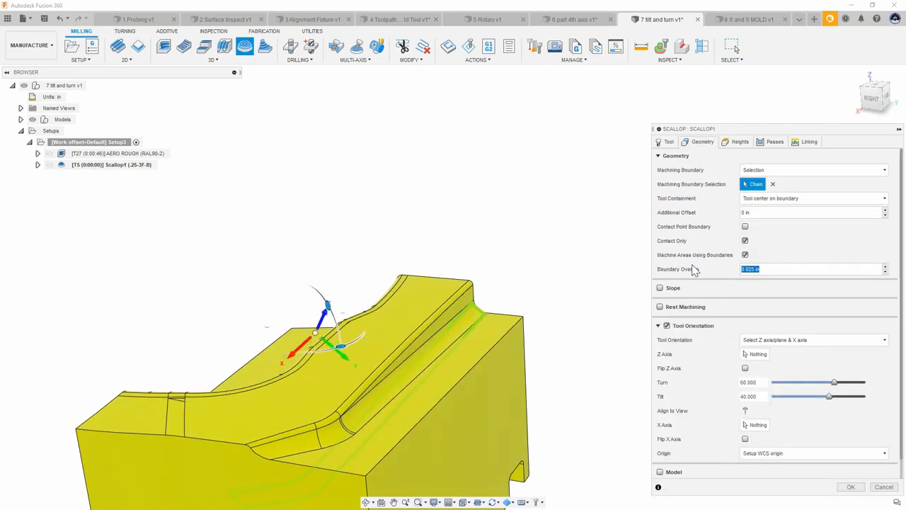
{"action": "left_click", "coordinate": [745, 228]}
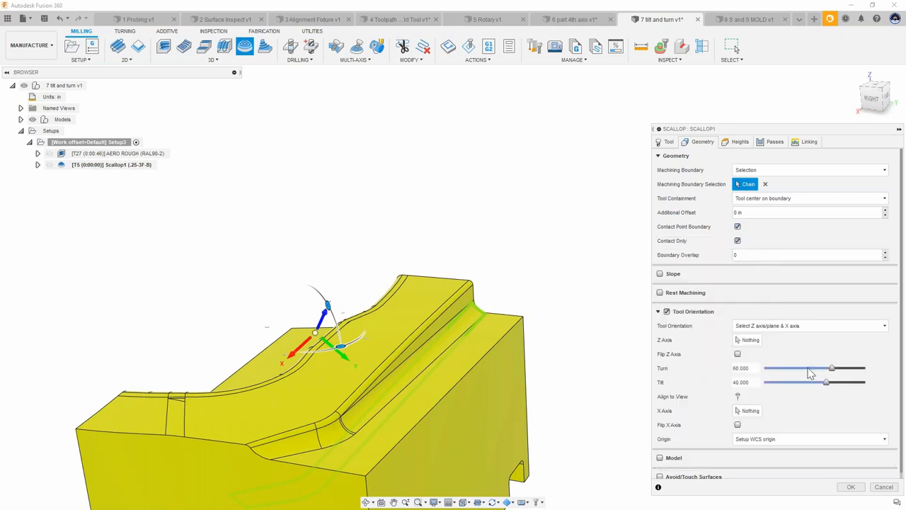
Step: Confirm the tilted scallop operation to generate its toolpath along the fillet
{"action": "left_click", "coordinate": [853, 487]}
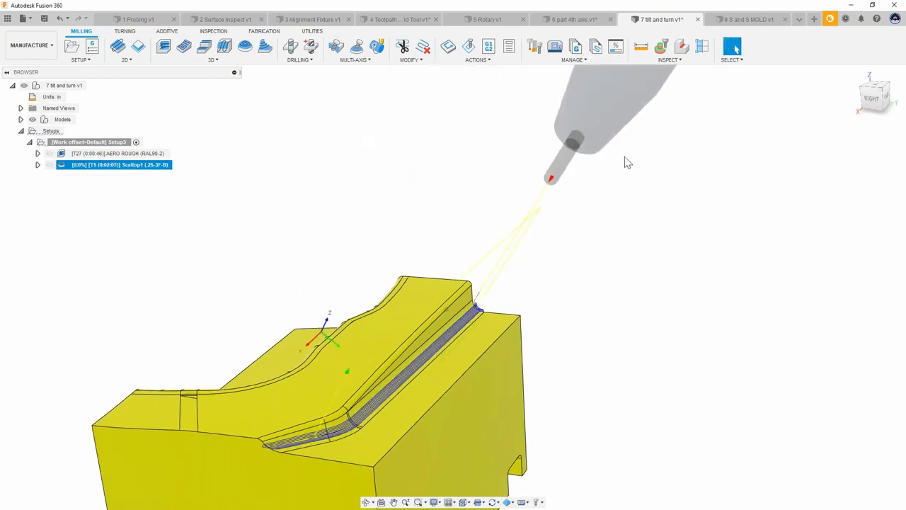
{"action": "middle_click_drag", "start_coordinate": [563, 205], "coordinate": [354, 326], "text": "shift"}
{"action": "middle_click_drag", "start_coordinate": [266, 353], "coordinate": [618, 434], "text": "shift"}
{"action": "scroll", "coordinate": [617, 434], "scroll_direction": "up", "scroll_amount": 6}
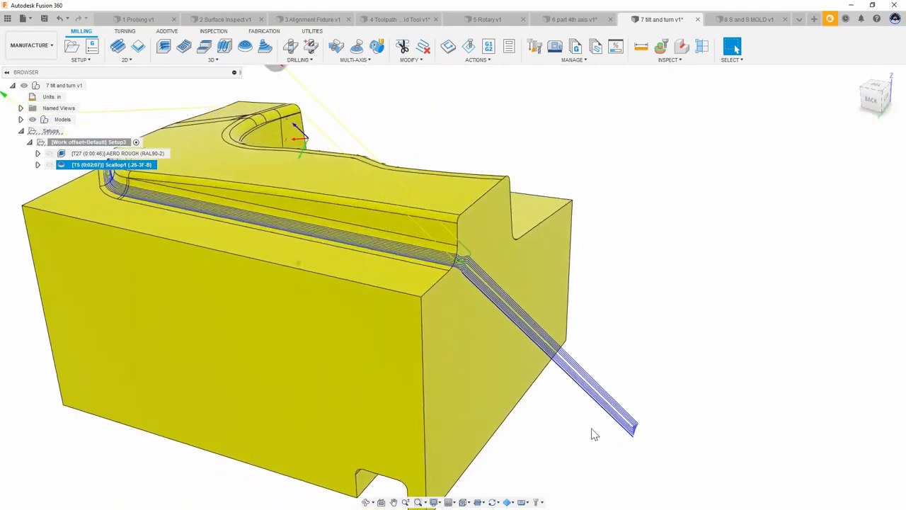
{"action": "middle_click_drag", "start_coordinate": [703, 425], "coordinate": [354, 245], "text": "shift"}
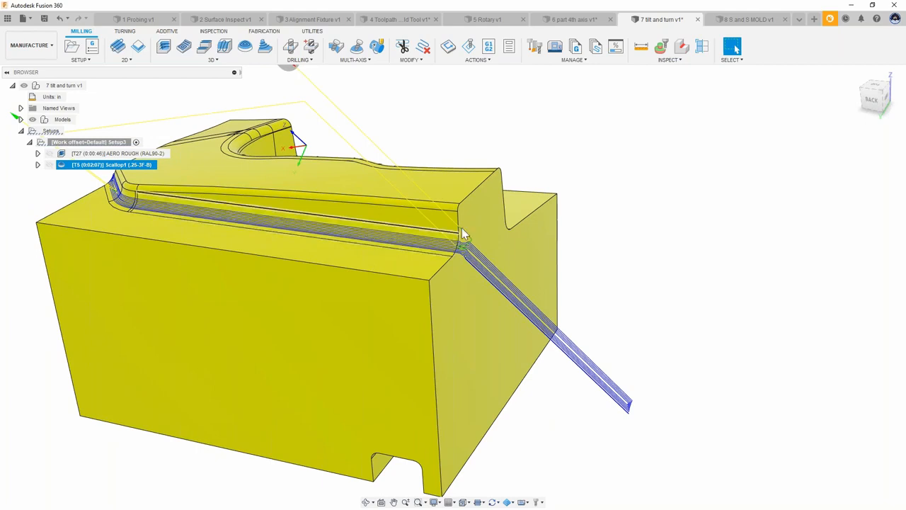
Step: Trim the scallop toolpath with a four-point polygon around its extension beyond the part, keeping Outside boundary
{"action": "left_click", "coordinate": [875, 102]}
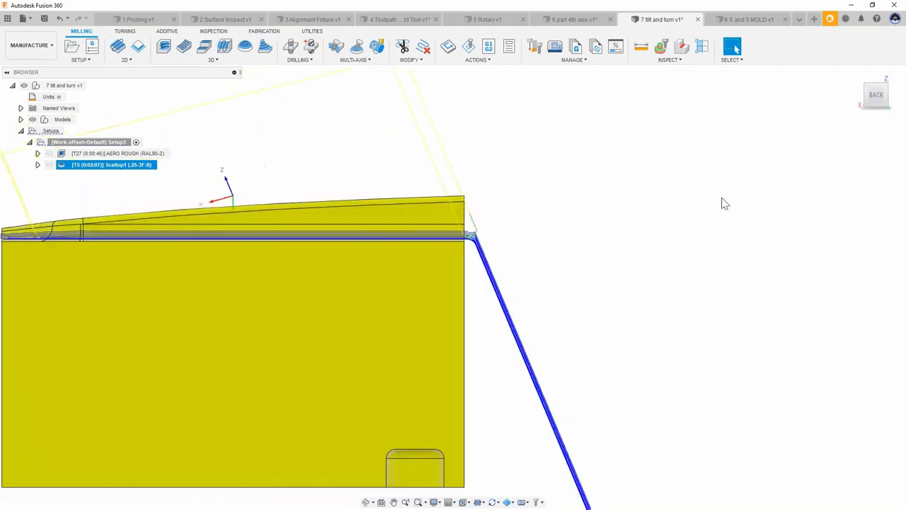
{"action": "left_click", "coordinate": [403, 47]}
{"action": "left_click", "coordinate": [432, 194]}
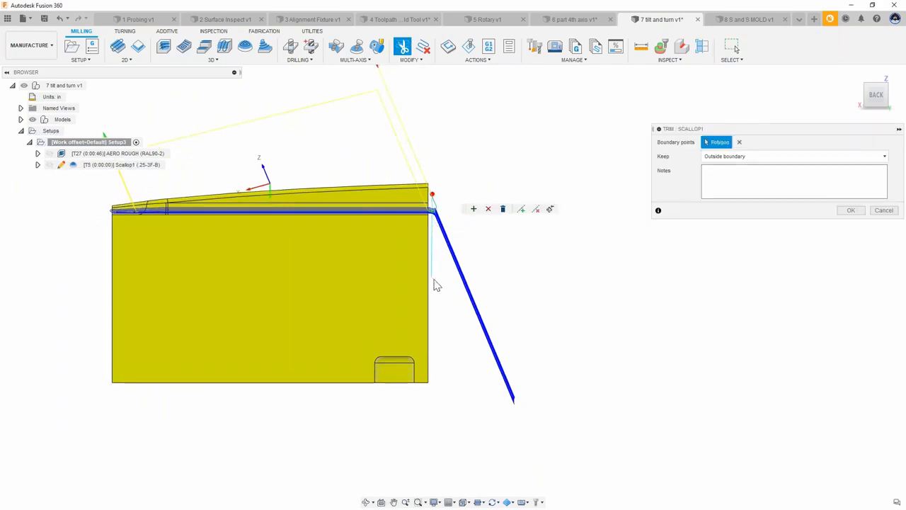
{"action": "left_click", "coordinate": [446, 394]}
{"action": "left_click", "coordinate": [580, 427]}
{"action": "left_click", "coordinate": [514, 163]}
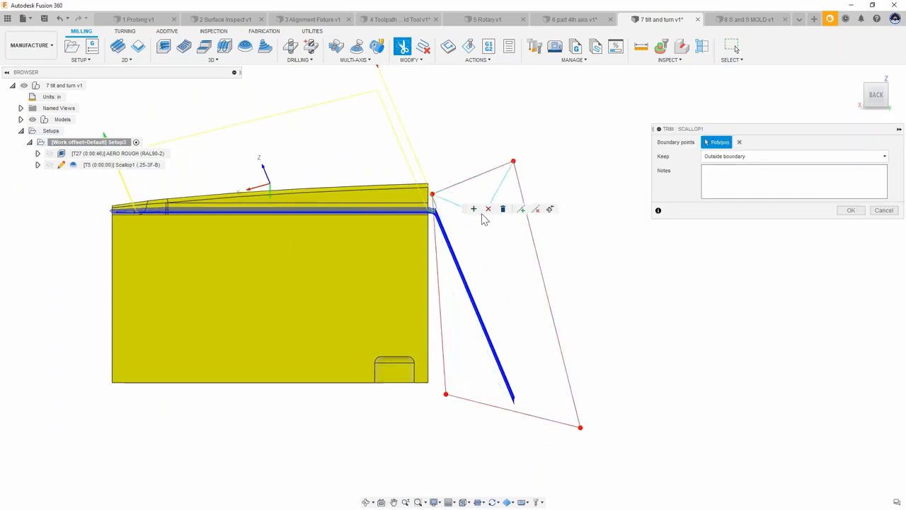
{"action": "left_click", "coordinate": [851, 210]}
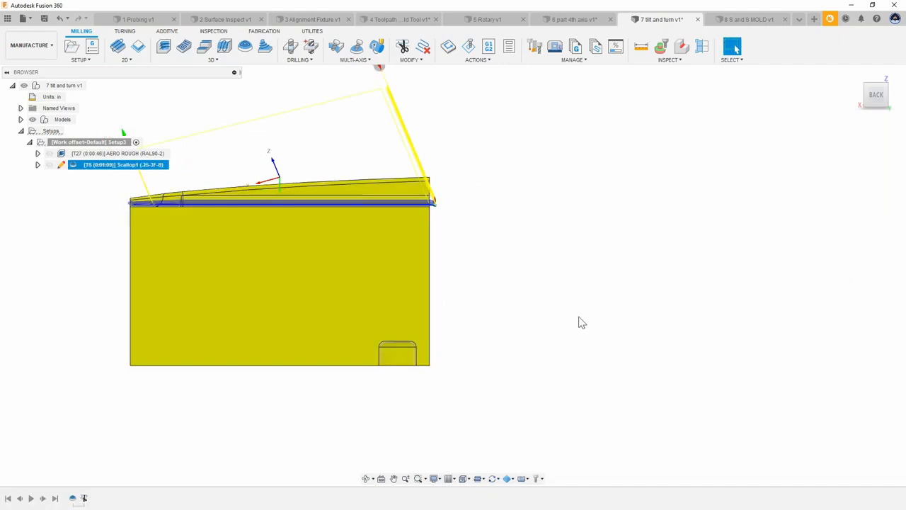
Step: Select the scallop operation and review the trimmed toolpath on the part
{"action": "middle_click_drag", "start_coordinate": [593, 295], "coordinate": [351, 207], "text": "shift"}
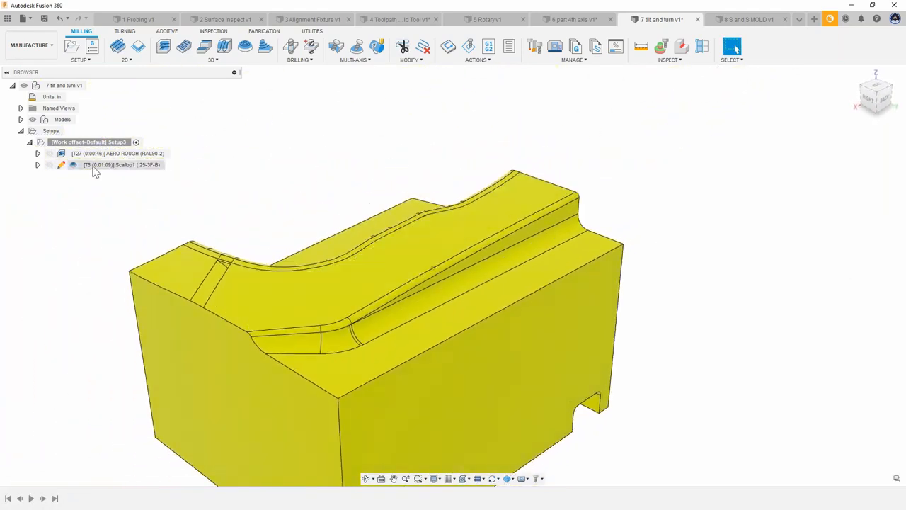
{"action": "left_click", "coordinate": [93, 166]}
{"action": "middle_click_drag", "start_coordinate": [168, 259], "coordinate": [559, 161], "text": "shift"}
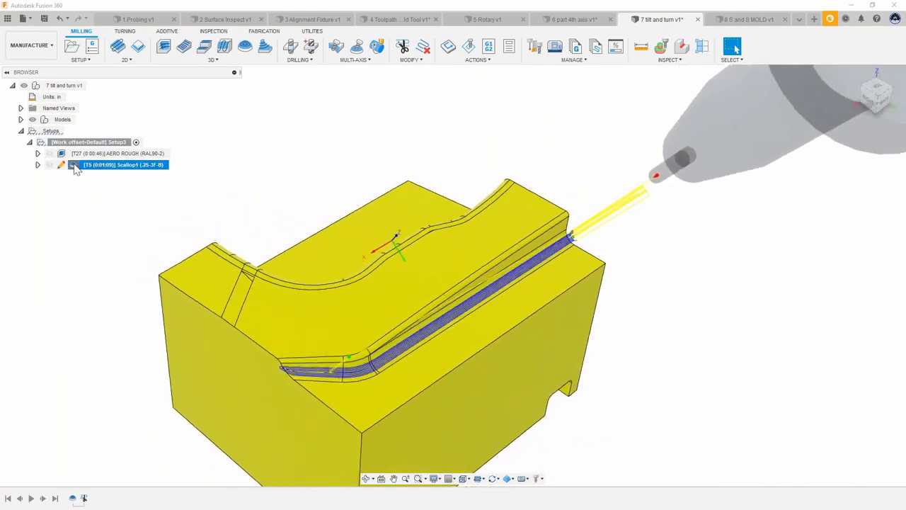
Step: Edit the scallop, align its tool orientation to the current view (Turn 38.126, Tilt 62.285) and regenerate it
{"action": "double_click", "coordinate": [76, 167]}
{"action": "left_click", "coordinate": [700, 143]}
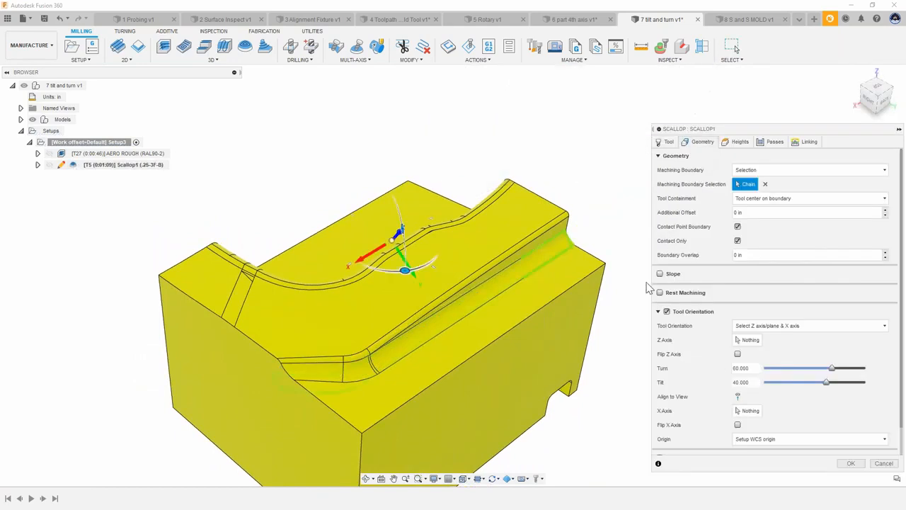
{"action": "mouse_move", "coordinate": [609, 237]}
{"action": "middle_mouse_down", "text": "shift"}
{"action": "mouse_move", "coordinate": [661, 246]}
{"action": "mouse_move", "coordinate": [654, 214]}
{"action": "mouse_move", "coordinate": [619, 224]}
{"action": "middle_mouse_up", "text": "shift"}
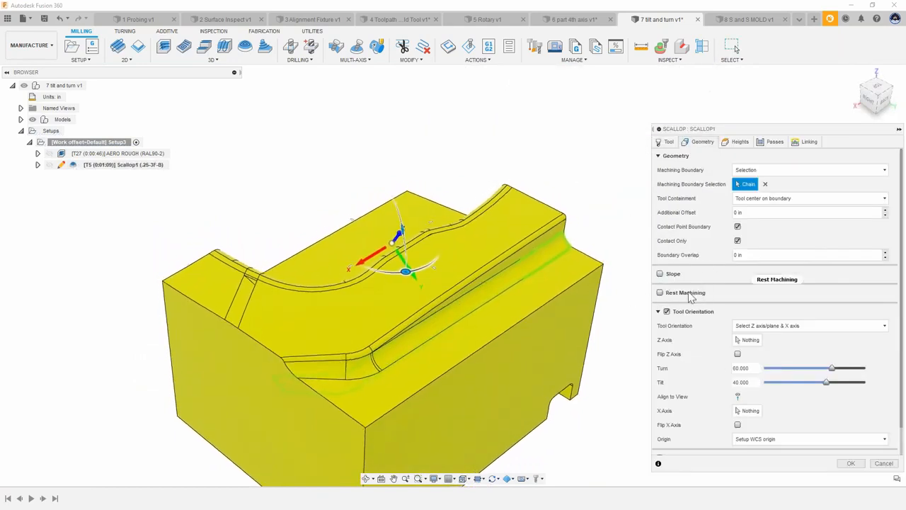
{"action": "middle_click_drag", "start_coordinate": [457, 300], "coordinate": [380, 230], "text": "shift"}
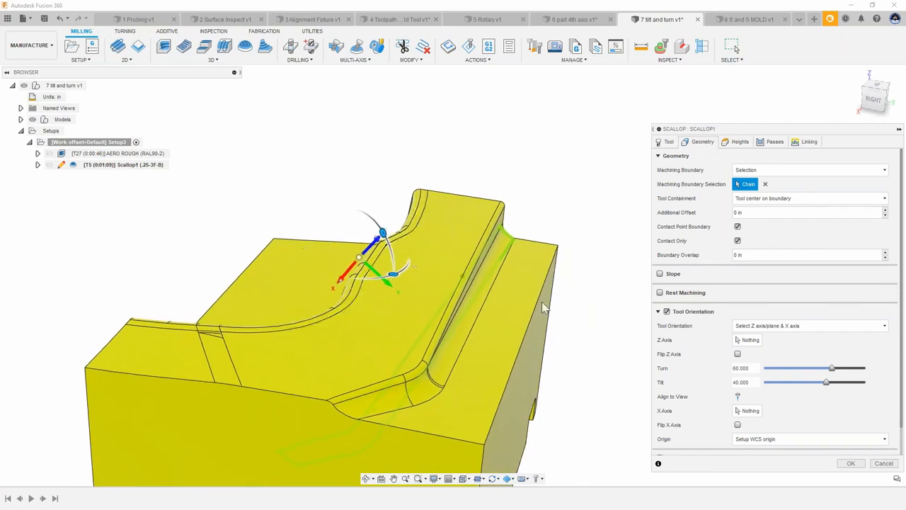
{"action": "scroll", "coordinate": [566, 314], "scroll_direction": "up", "scroll_amount": 1}
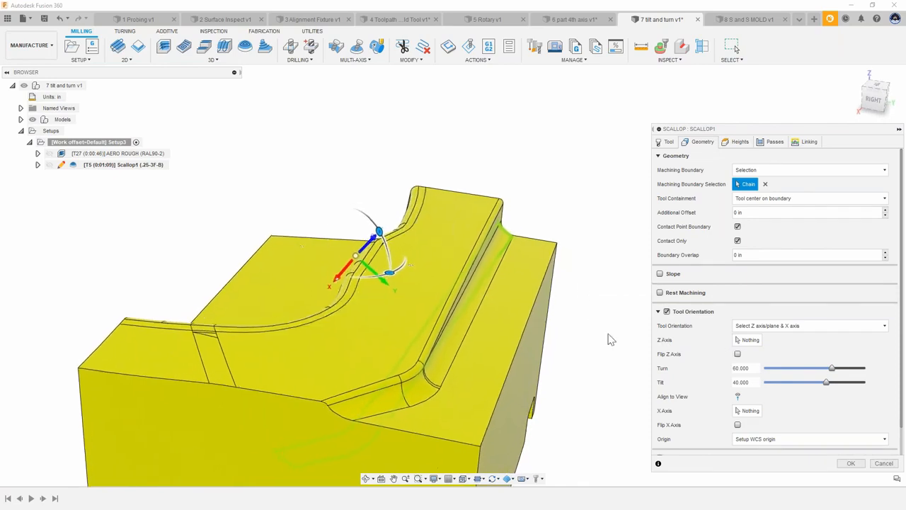
{"action": "middle_click_drag", "start_coordinate": [619, 287], "coordinate": [451, 177], "text": "shift"}
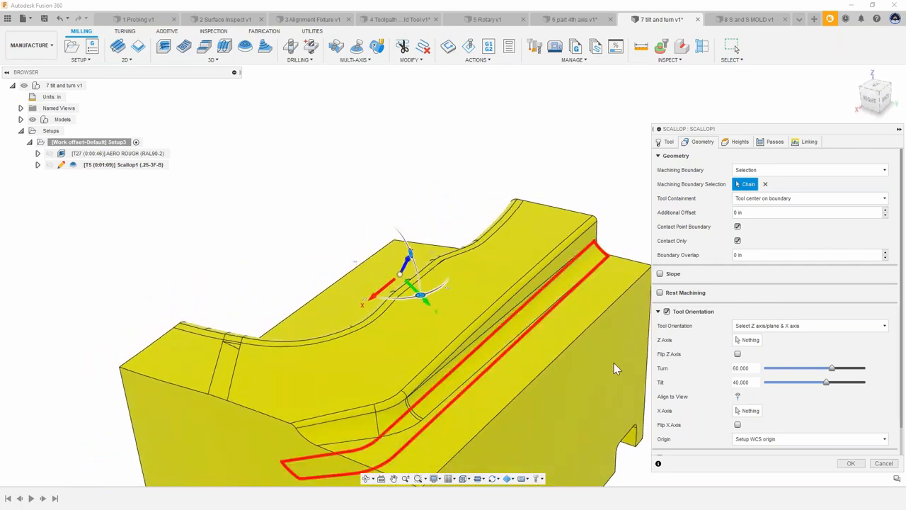
{"action": "left_click", "coordinate": [738, 397]}
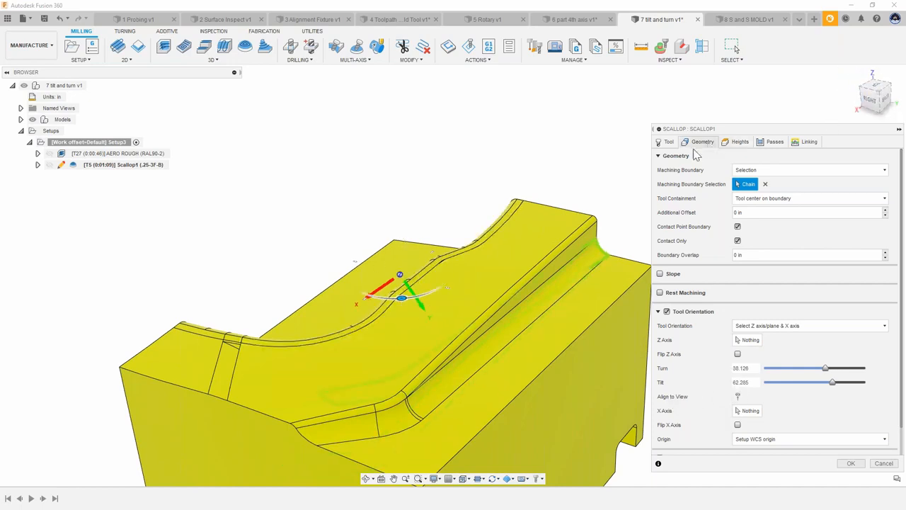
{"action": "left_click", "coordinate": [836, 463]}
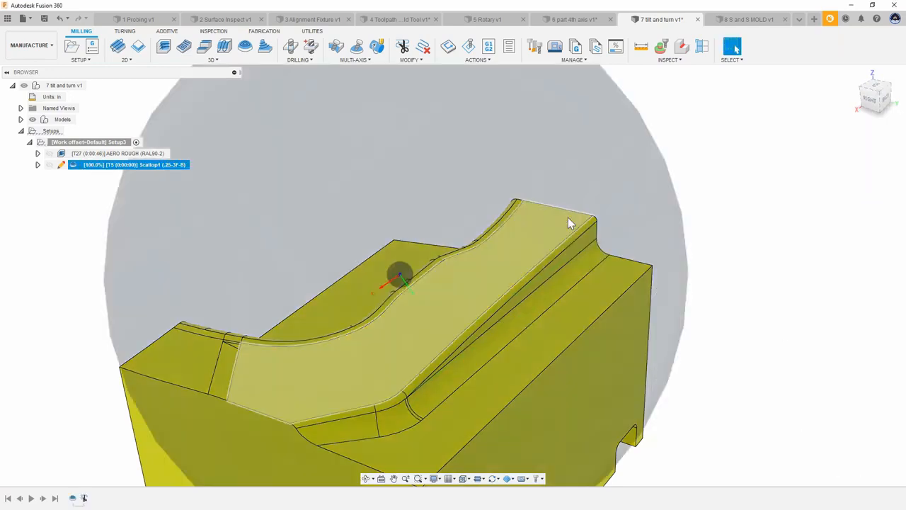
Step: Inspect the regenerated scallop toolpath and tool tilt from several angles
{"action": "middle_click_drag", "start_coordinate": [568, 217], "coordinate": [543, 278], "text": "shift"}
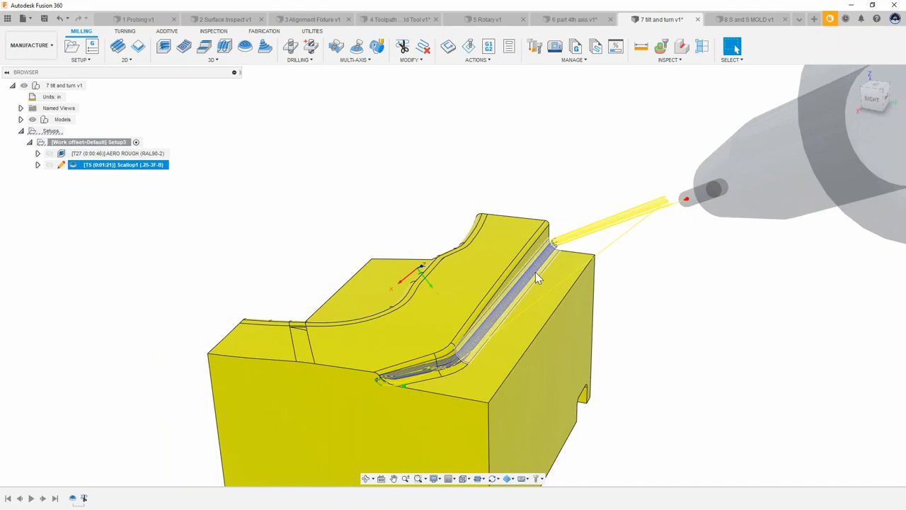
{"action": "middle_click_drag", "start_coordinate": [545, 271], "coordinate": [522, 159], "text": "shift"}
{"action": "left_click", "coordinate": [429, 188]}
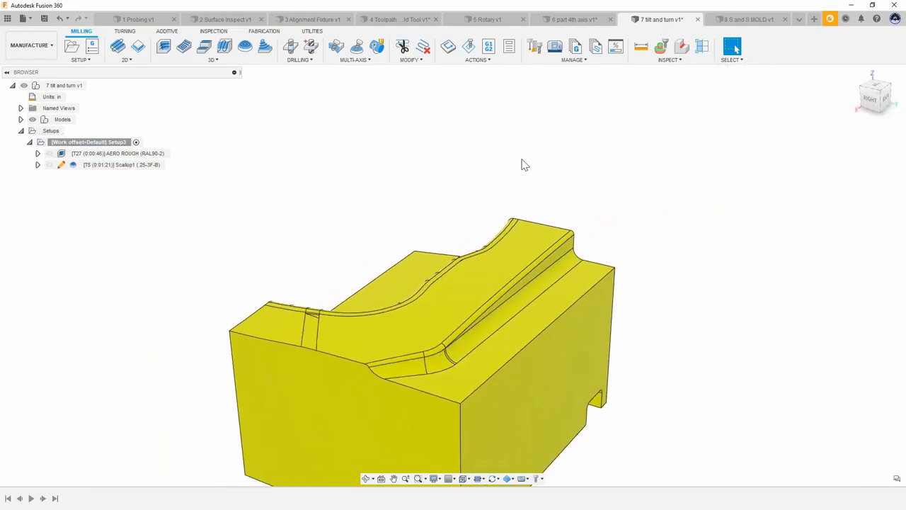
{"action": "middle_click_drag", "start_coordinate": [394, 236], "coordinate": [298, 187], "text": "shift"}
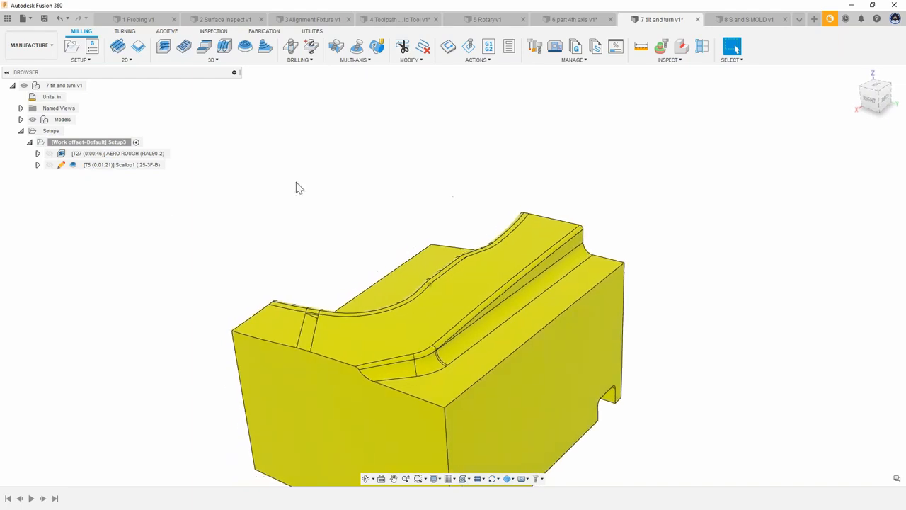
Step: Reopen the scallop operation and switch its tool orientation to Surface normal & Y axis
{"action": "left_click", "coordinate": [105, 166]}
{"action": "right_click", "coordinate": [104, 170]}
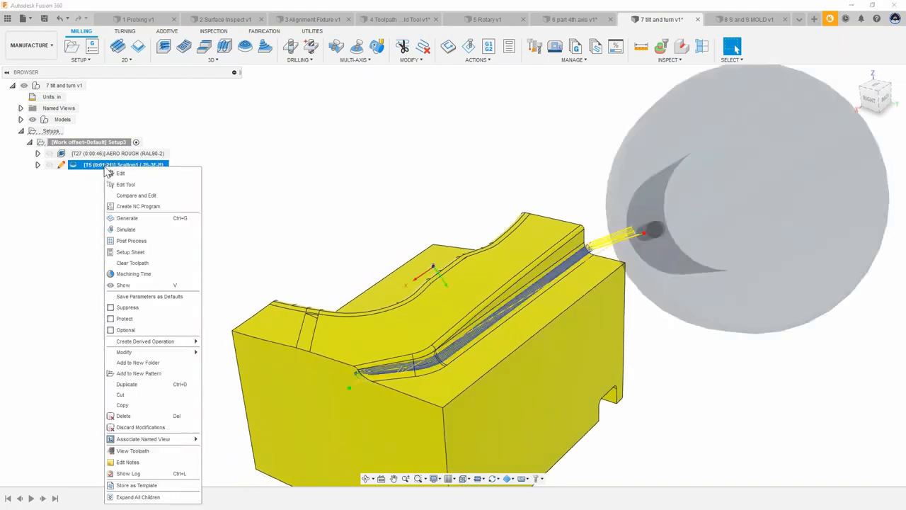
{"action": "key", "text": "Escape"}
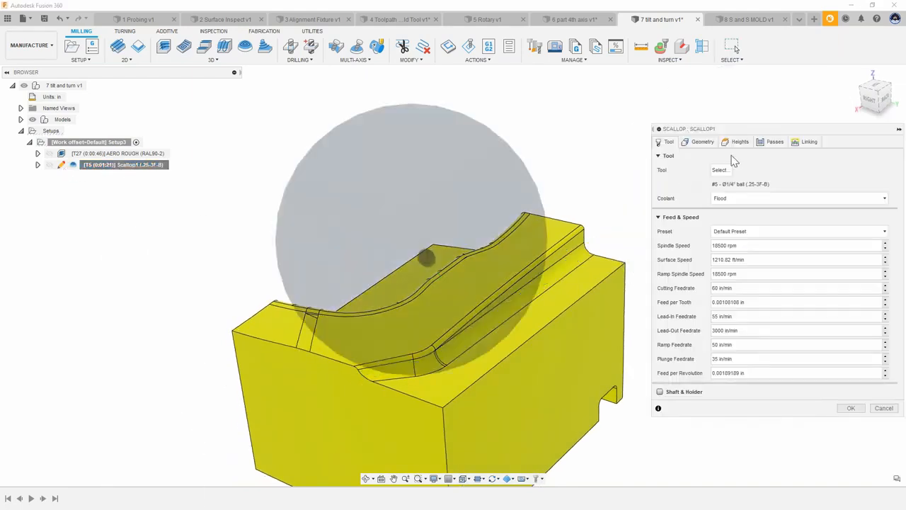
{"action": "left_click", "coordinate": [706, 145]}
{"action": "left_click", "coordinate": [757, 330]}
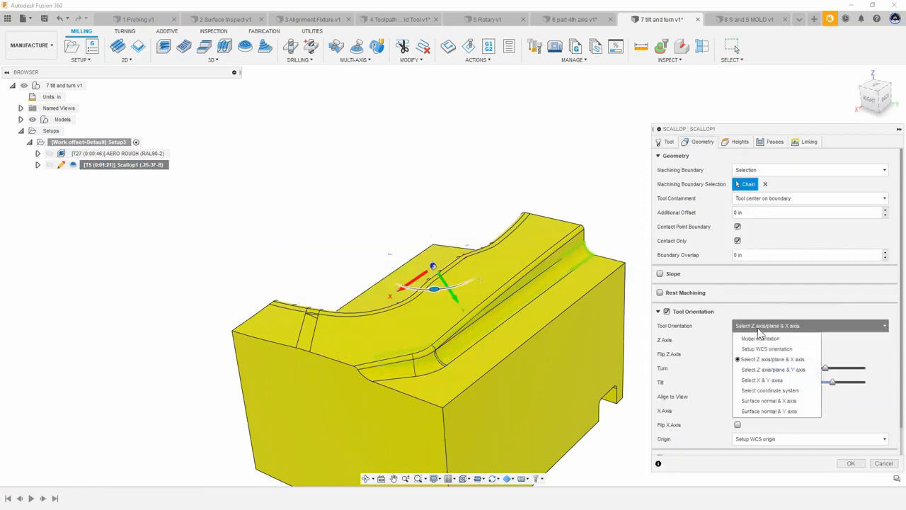
{"action": "left_click", "coordinate": [779, 414]}
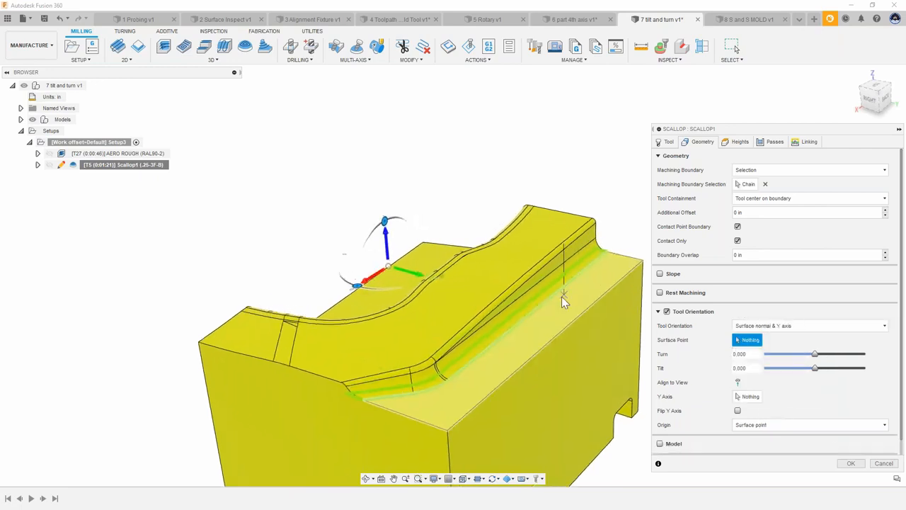
Step: Pick a surface point on the fillet as the orientation origin, then cancel the edit
{"action": "scroll", "coordinate": [562, 296], "scroll_direction": "up", "scroll_amount": 5}
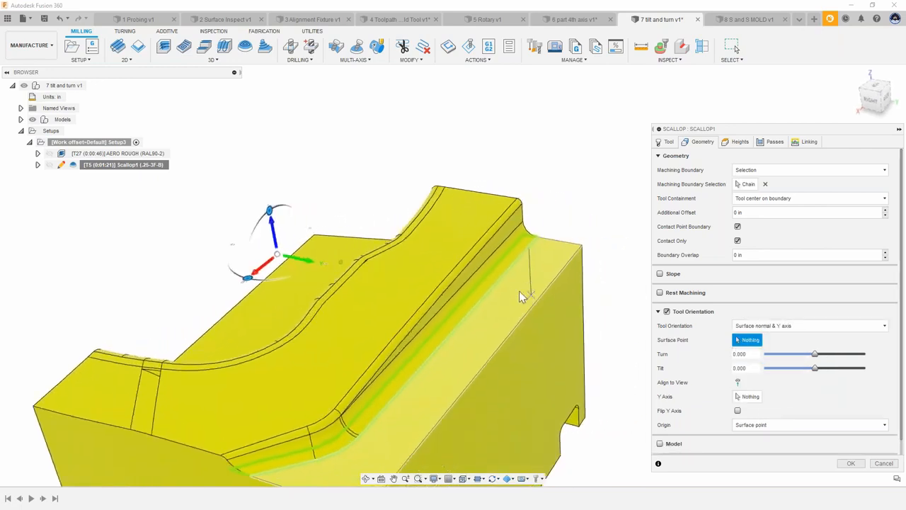
{"action": "scroll", "coordinate": [489, 289], "scroll_direction": "up", "scroll_amount": 3}
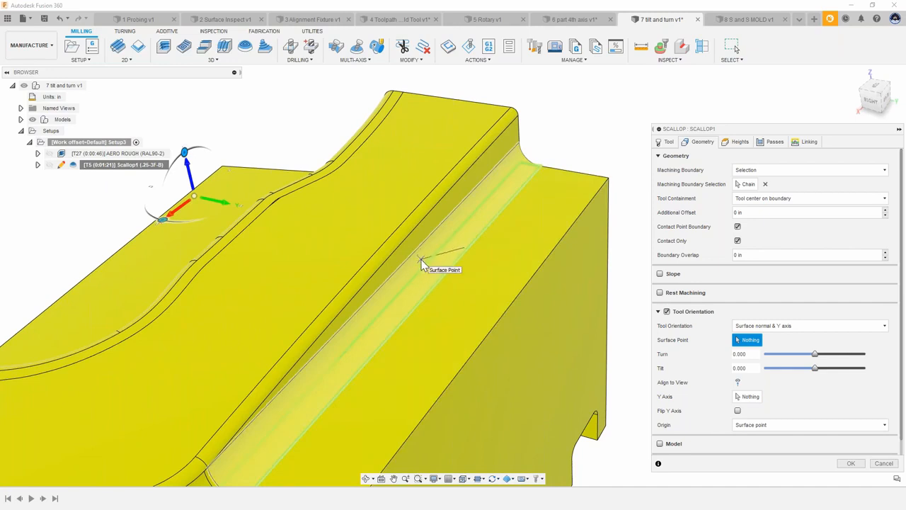
{"action": "left_click", "coordinate": [422, 261]}
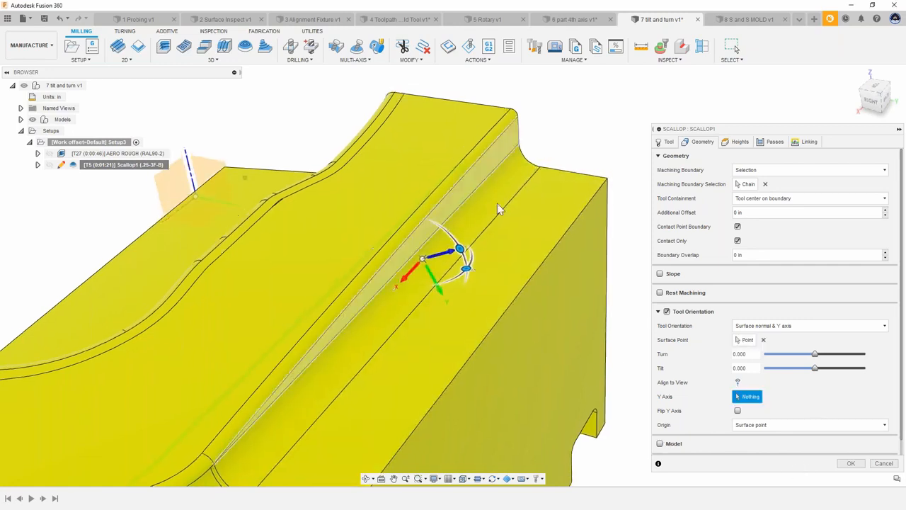
{"action": "middle_click_drag", "start_coordinate": [497, 204], "coordinate": [570, 269], "text": "shift"}
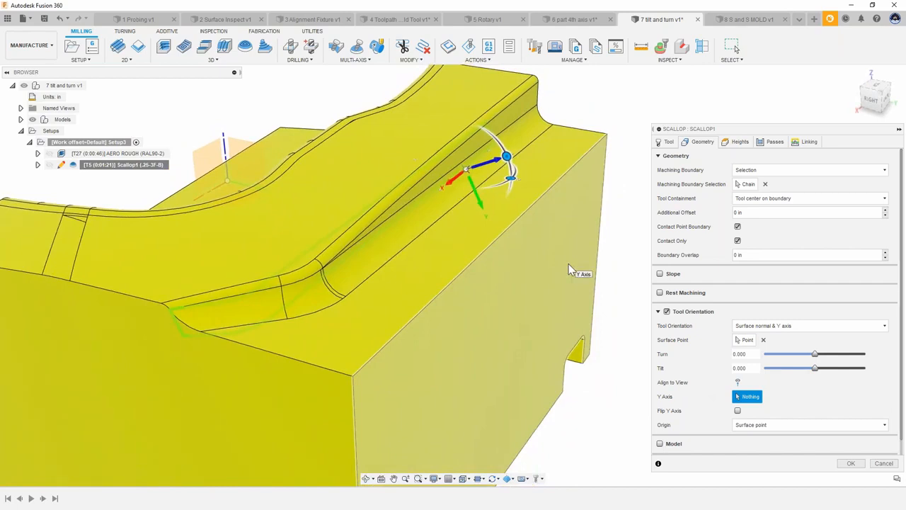
{"action": "middle_click_drag", "start_coordinate": [565, 267], "coordinate": [540, 227], "text": "shift"}
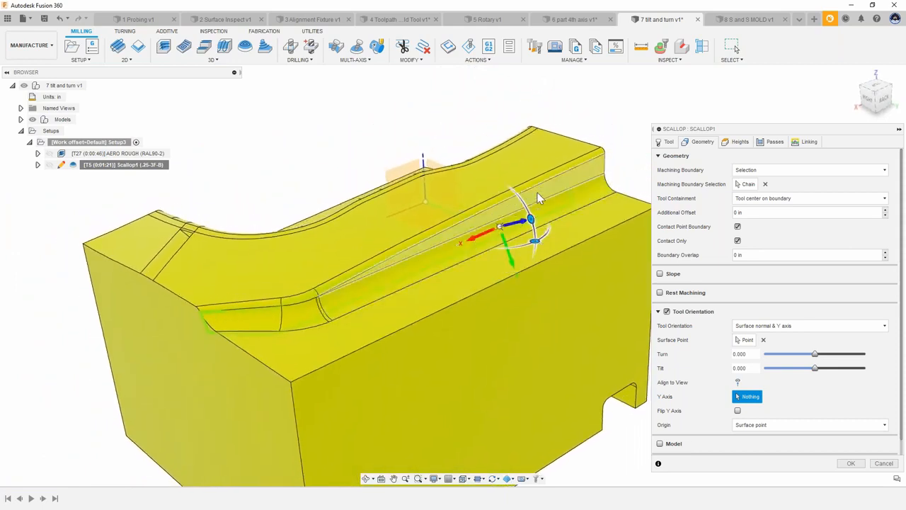
{"action": "mouse_move", "coordinate": [506, 190]}
{"action": "middle_mouse_down", "text": "shift"}
{"action": "mouse_move", "coordinate": [528, 218]}
{"action": "mouse_move", "coordinate": [512, 207]}
{"action": "middle_mouse_up", "text": "shift"}
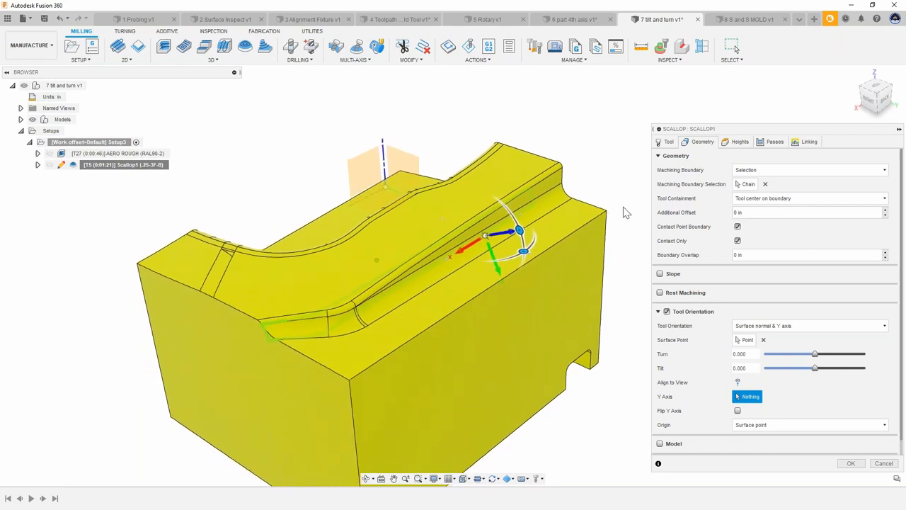
{"action": "left_click", "coordinate": [874, 462]}
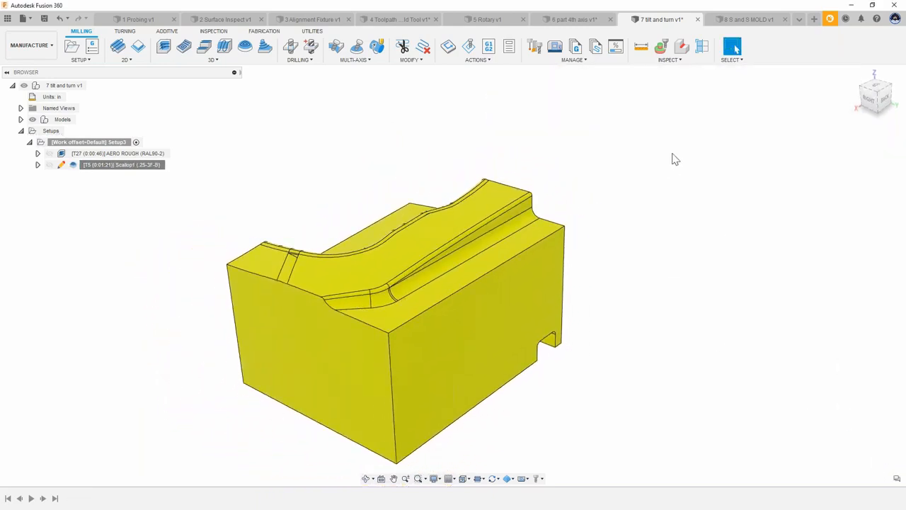
Step: Switch to the 8 S and S MOLD document and clear the setup selection
{"action": "left_click", "coordinate": [746, 21]}
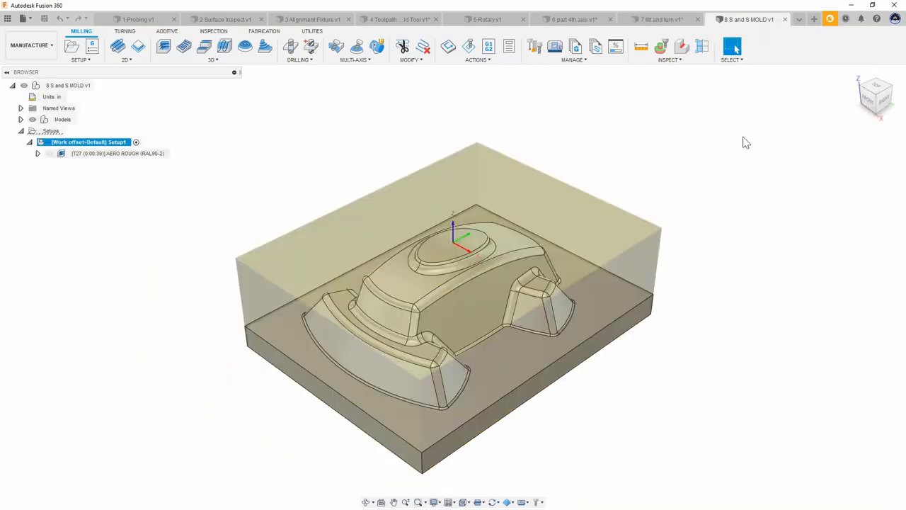
{"action": "left_click", "coordinate": [745, 141]}
{"action": "middle_click_drag", "start_coordinate": [166, 230], "coordinate": [222, 234], "text": "shift"}
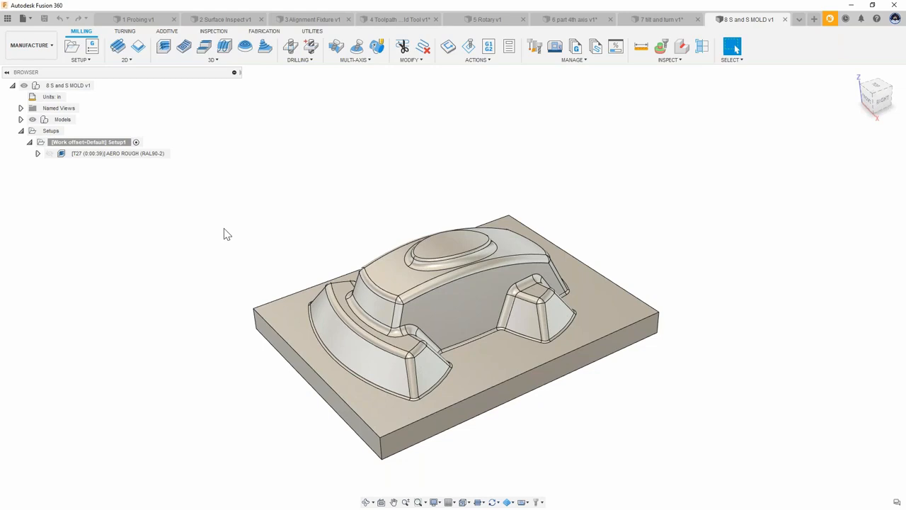
Step: Create a 3D Parallel toolpath using the 5 - Ø1/4" R1/8" ball end mill (.25-3F-B) from the ADSK DEMO library
{"action": "left_click", "coordinate": [221, 61]}
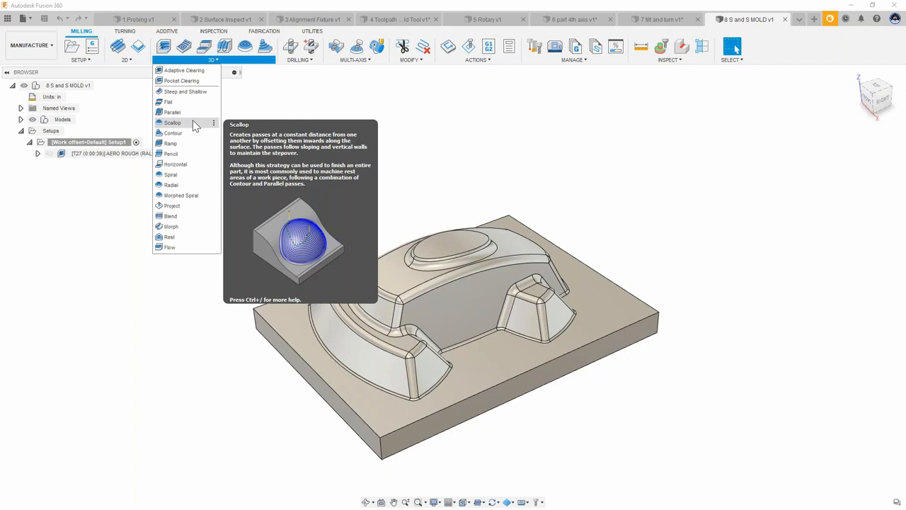
{"action": "left_click", "coordinate": [406, 135]}
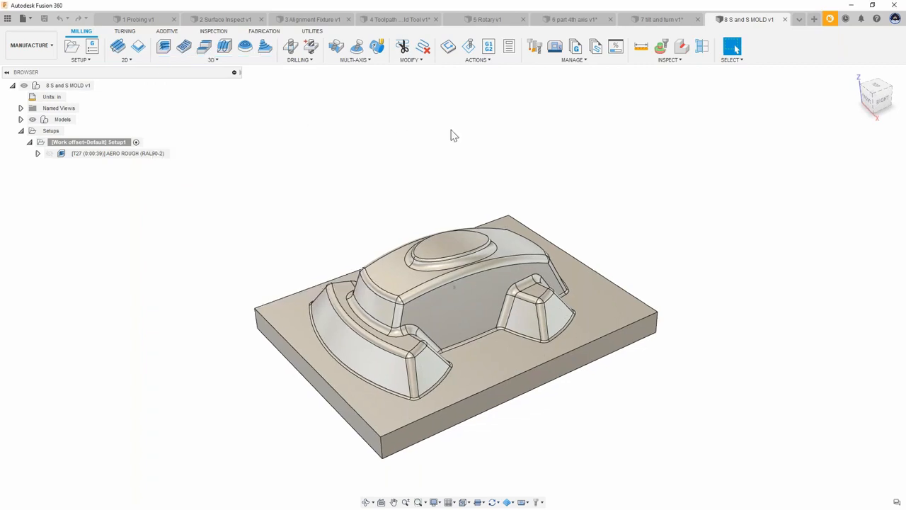
{"action": "left_click", "coordinate": [216, 61]}
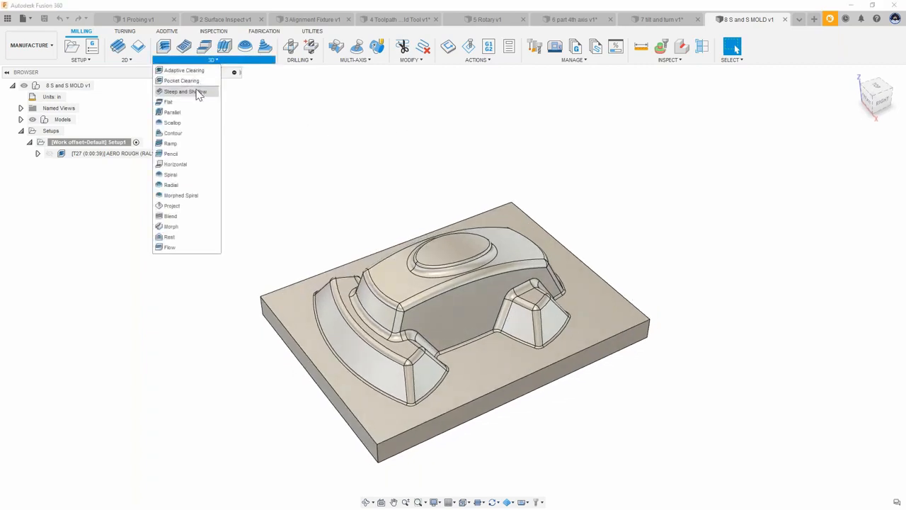
{"action": "left_click", "coordinate": [189, 117]}
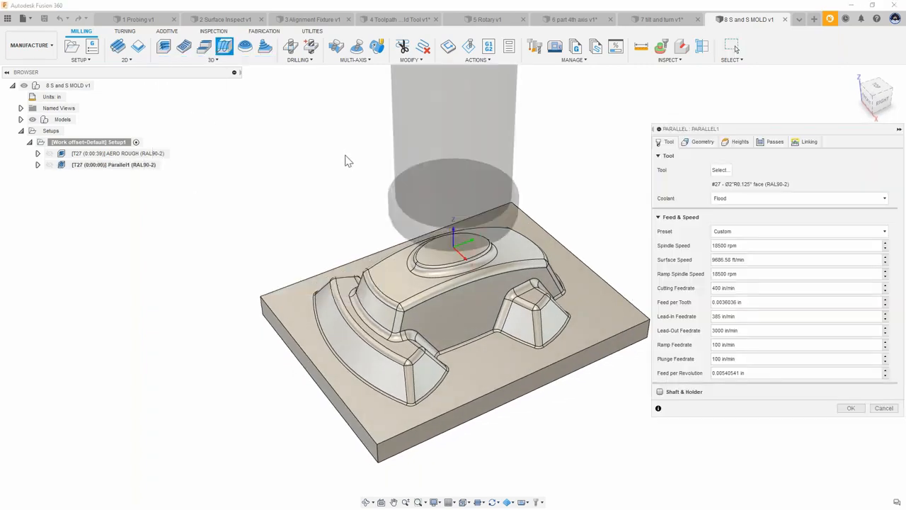
{"action": "left_click", "coordinate": [720, 172]}
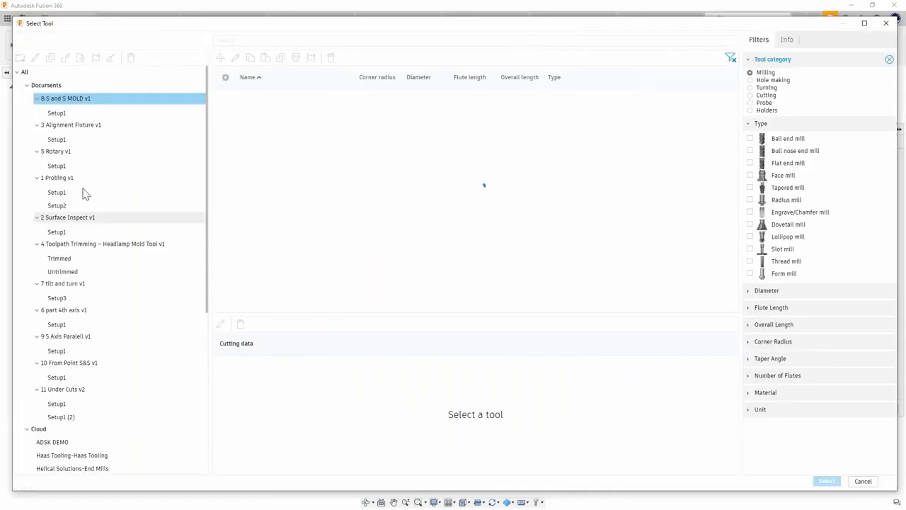
{"action": "left_click", "coordinate": [68, 444]}
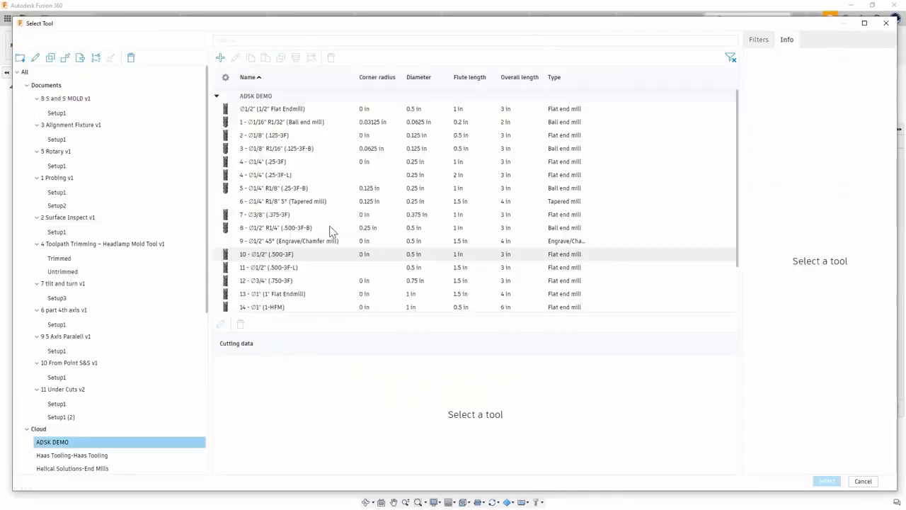
{"action": "left_click", "coordinate": [307, 191]}
{"action": "left_click", "coordinate": [827, 481]}
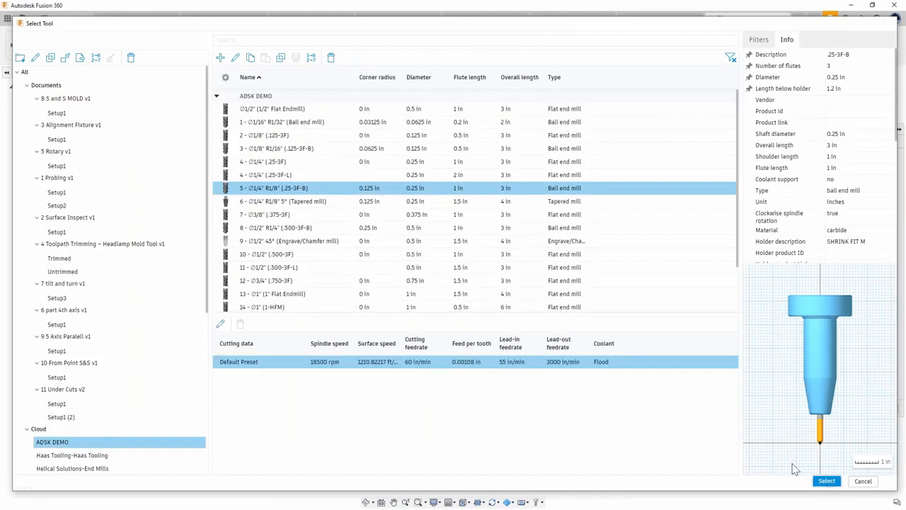
{"action": "left_click", "coordinate": [876, 88]}
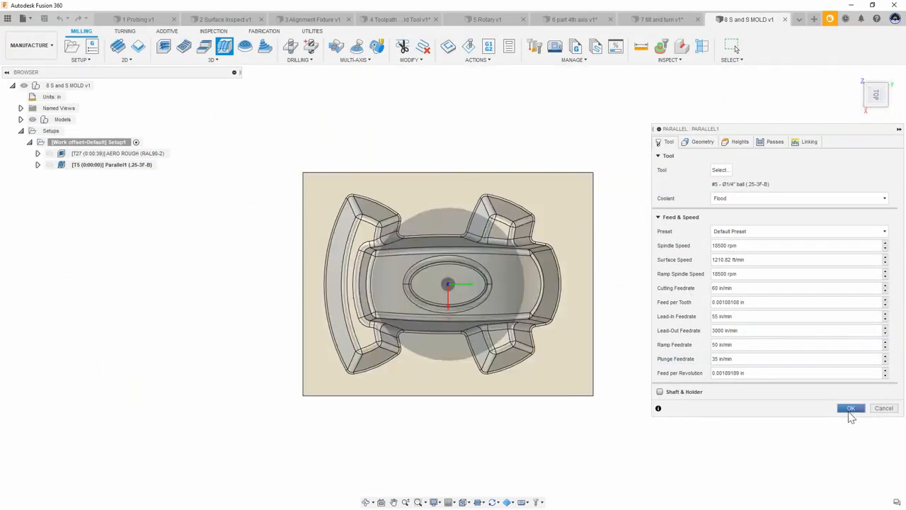
{"action": "left_click", "coordinate": [851, 409]}
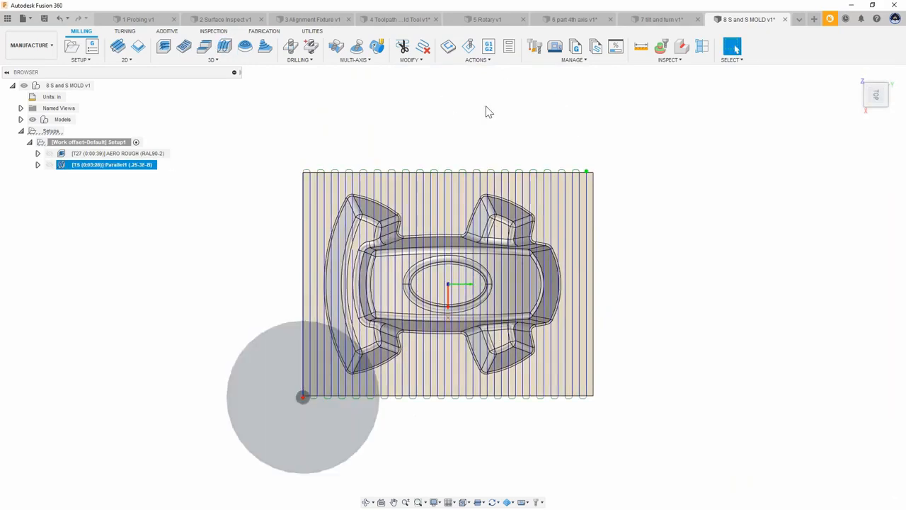
Step: Edit the Parallel toolpath and change its pass direction on the Passes tab, then regenerate it
{"action": "scroll", "coordinate": [393, 244], "scroll_direction": "up", "scroll_amount": 3}
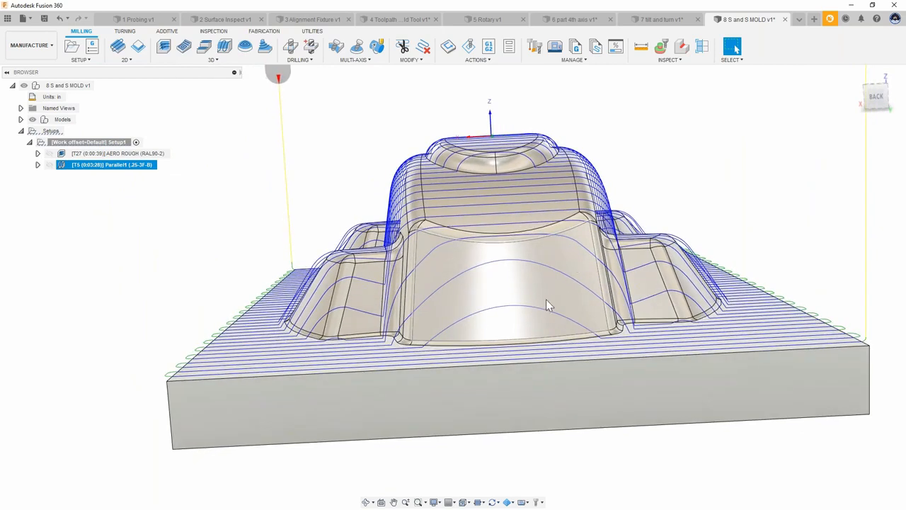
{"action": "left_click", "coordinate": [64, 171]}
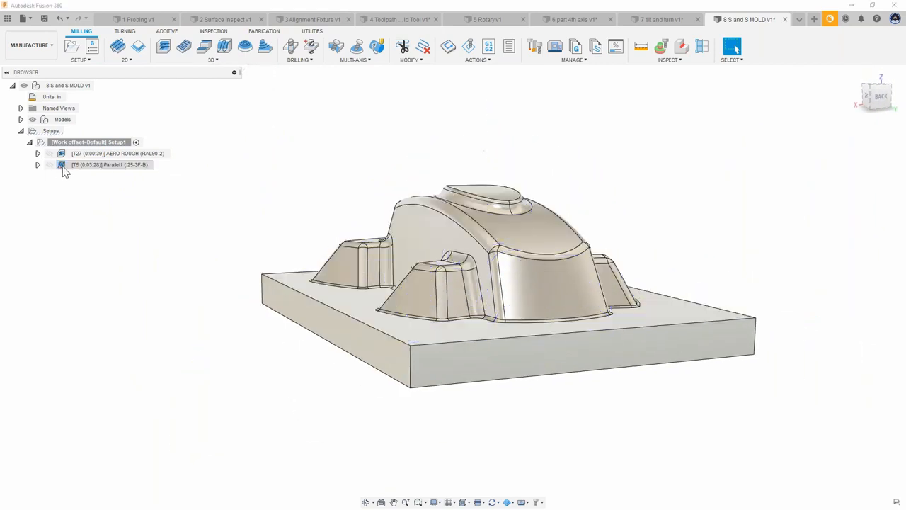
{"action": "double_click", "coordinate": [65, 165]}
{"action": "left_click", "coordinate": [775, 142]}
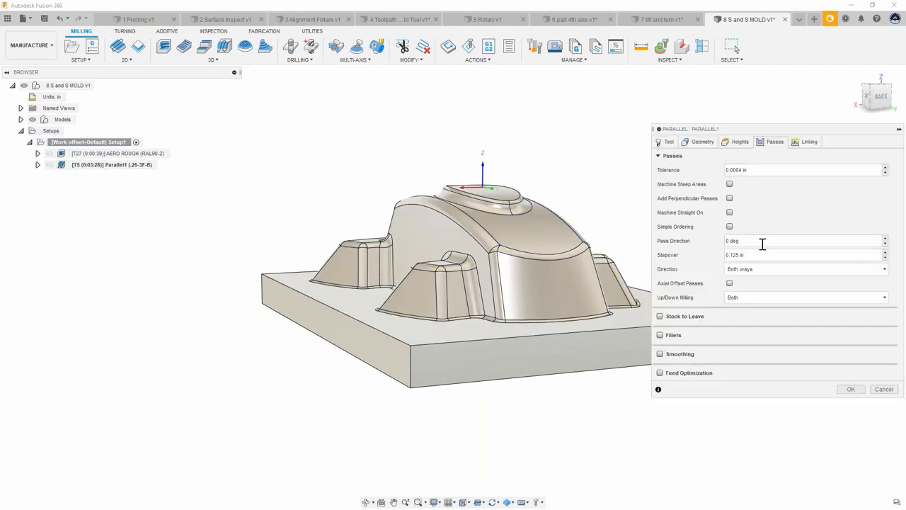
{"action": "left_click_drag", "start_coordinate": [758, 237], "coordinate": [705, 243]}
{"action": "key", "text": "Return"}
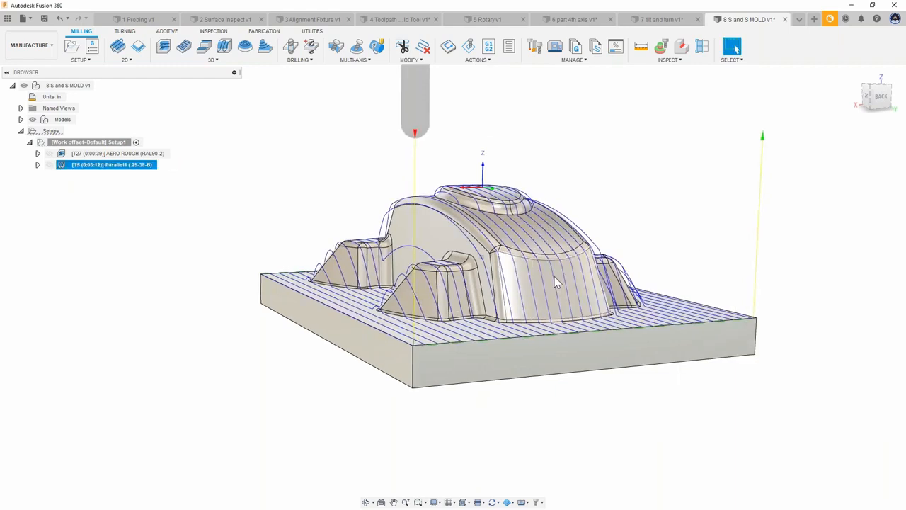
Step: Inspect the regenerated parallel passes over the mold from several angles
{"action": "middle_click_drag", "start_coordinate": [556, 284], "coordinate": [520, 233], "text": "shift"}
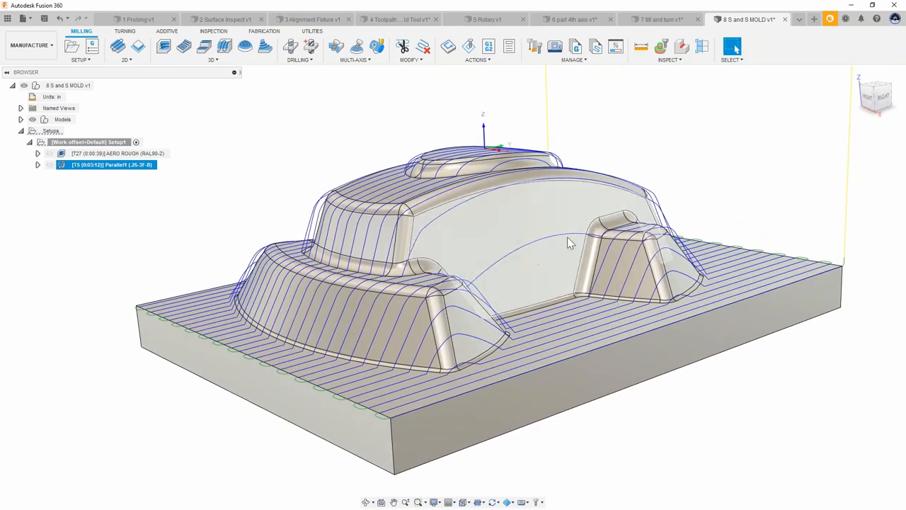
{"action": "middle_click_drag", "start_coordinate": [567, 237], "coordinate": [864, 107], "text": "shift"}
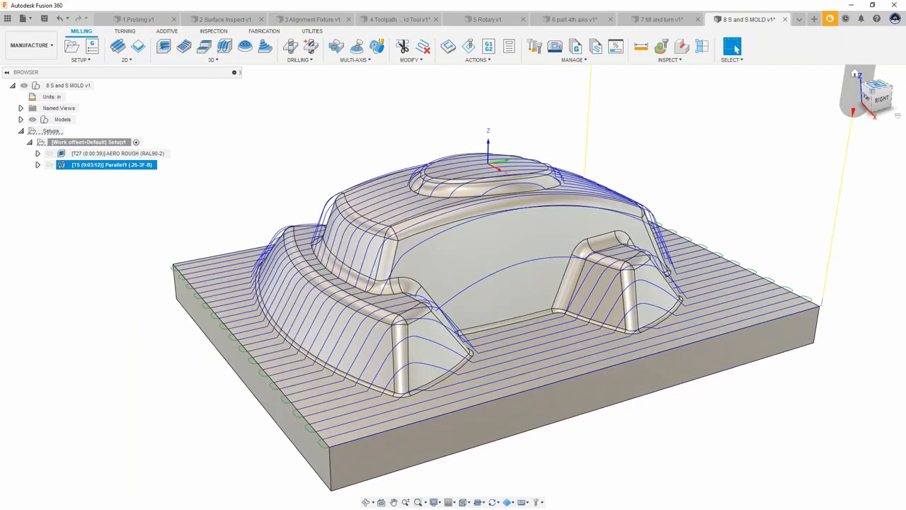
{"action": "left_click", "coordinate": [880, 88]}
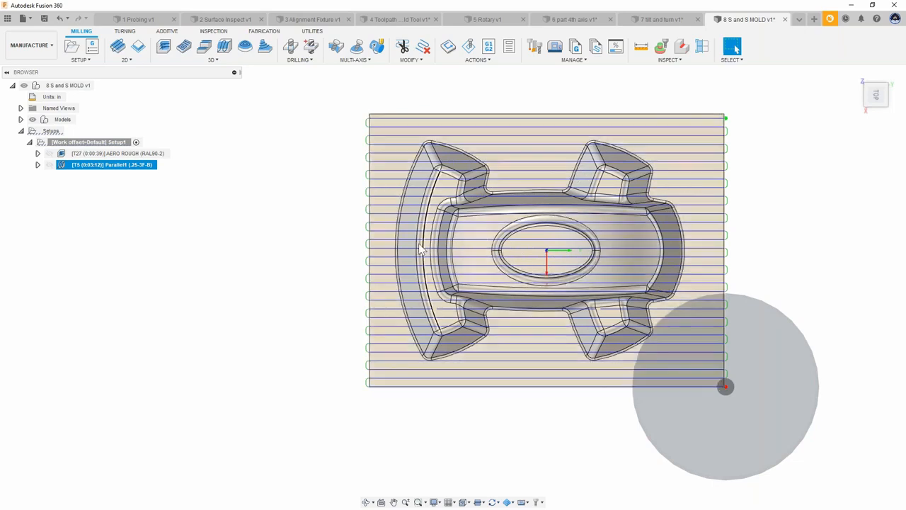
{"action": "middle_click_drag", "start_coordinate": [533, 323], "coordinate": [579, 222], "text": "shift"}
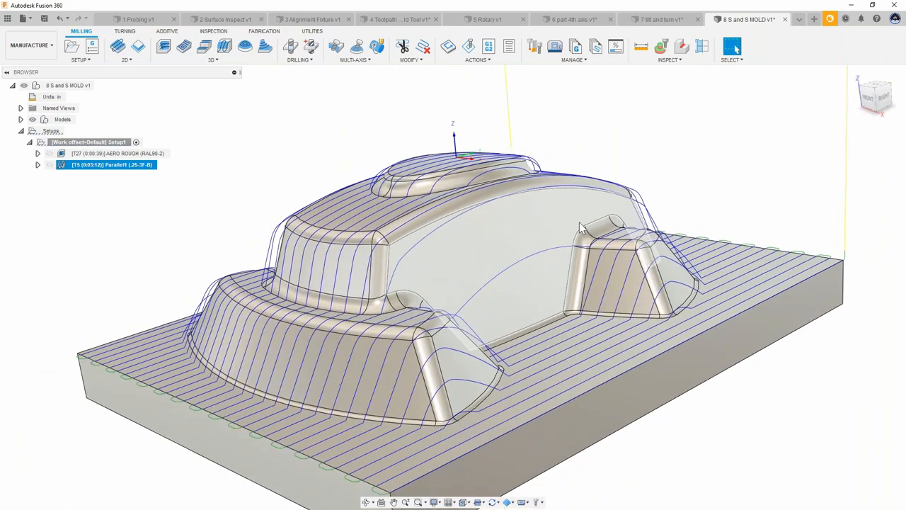
{"action": "scroll", "coordinate": [515, 199], "scroll_direction": "down", "scroll_amount": 2}
{"action": "left_click", "coordinate": [293, 105]}
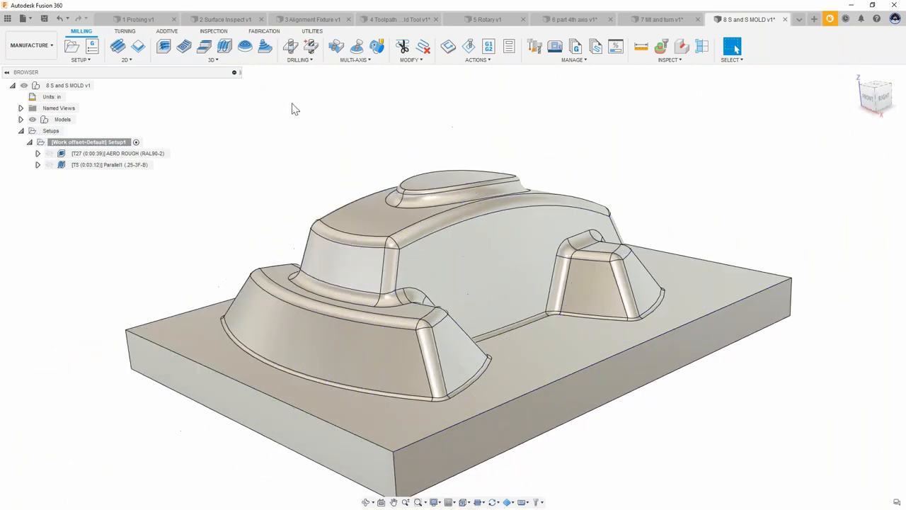
Step: Create a 3D Contour toolpath with a maximum stepdown of .125 in
{"action": "left_click", "coordinate": [211, 60]}
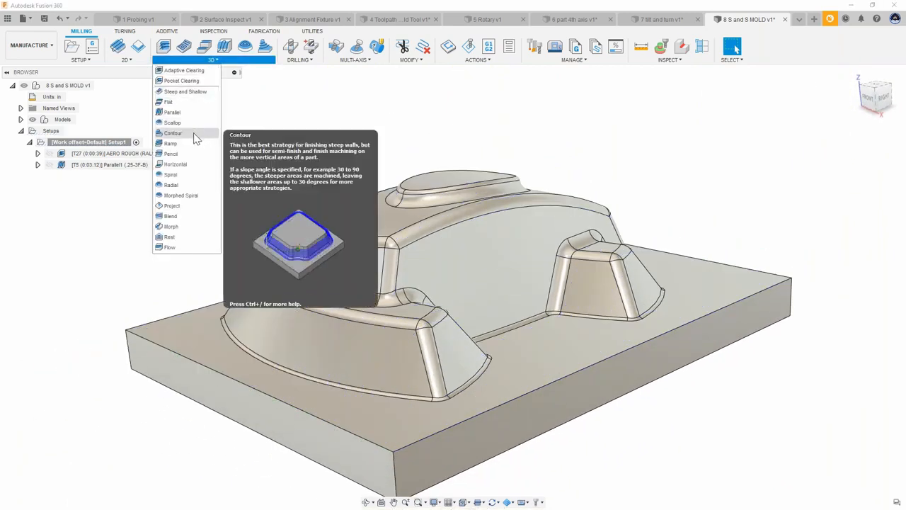
{"action": "left_click", "coordinate": [173, 134]}
{"action": "middle_click_drag", "start_coordinate": [198, 152], "coordinate": [475, 121], "text": "shift"}
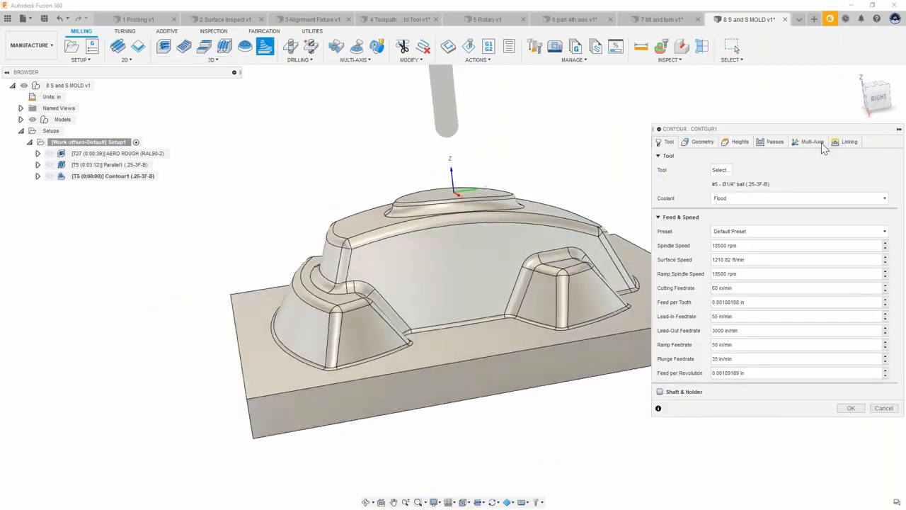
{"action": "left_click", "coordinate": [774, 143]}
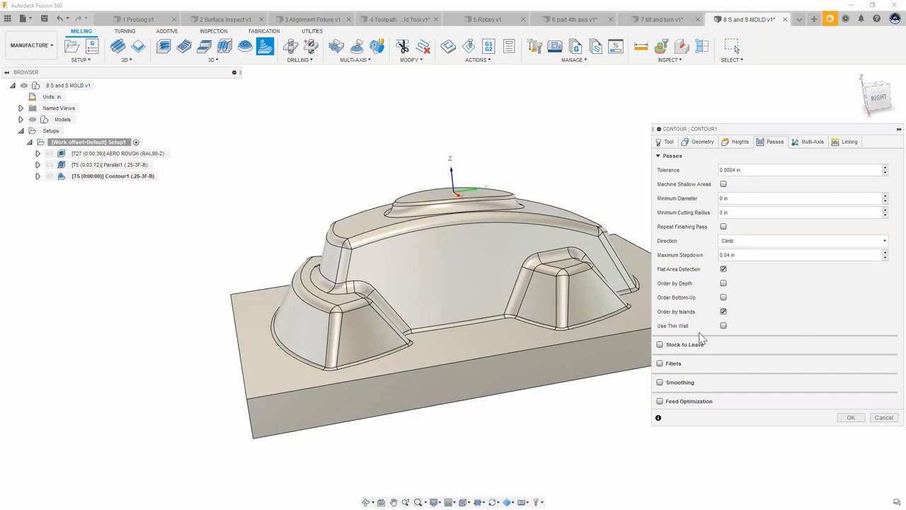
{"action": "left_click_drag", "start_coordinate": [749, 257], "coordinate": [682, 259]}
{"action": "type", "text": ".125"}
{"action": "key", "text": "Return"}
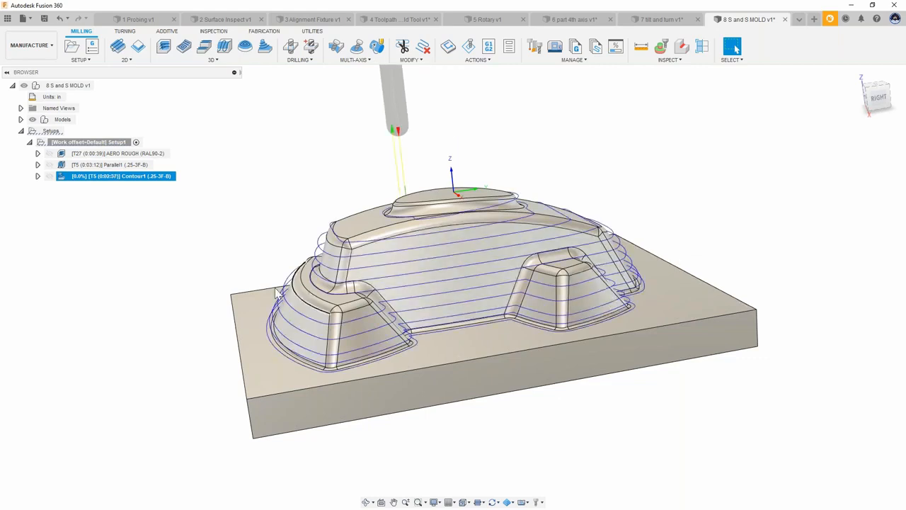
Step: Inspect the contour toolpath from top, side and angled views
{"action": "middle_click_drag", "start_coordinate": [211, 242], "coordinate": [247, 246], "text": "shift"}
{"action": "middle_click_drag", "start_coordinate": [361, 142], "coordinate": [394, 204], "text": "shift"}
{"action": "left_click", "coordinate": [881, 98]}
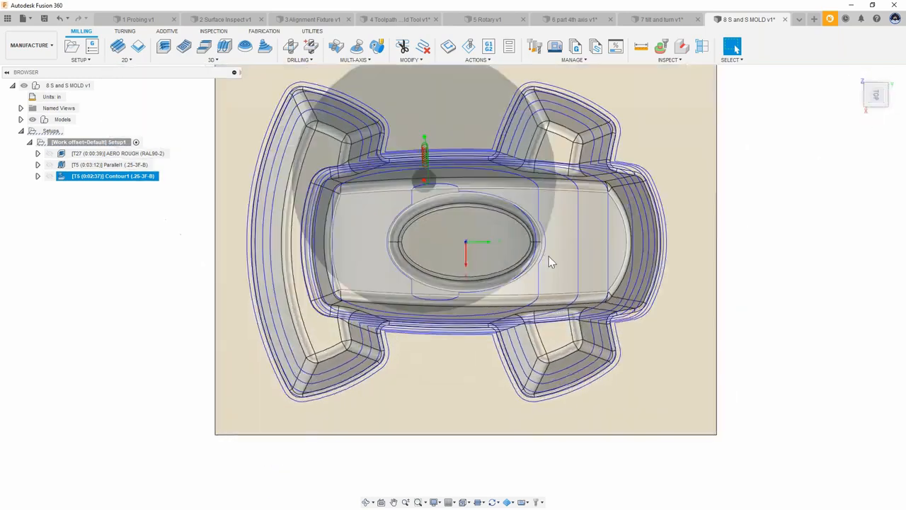
{"action": "scroll", "coordinate": [436, 180], "scroll_direction": "up", "scroll_amount": 5}
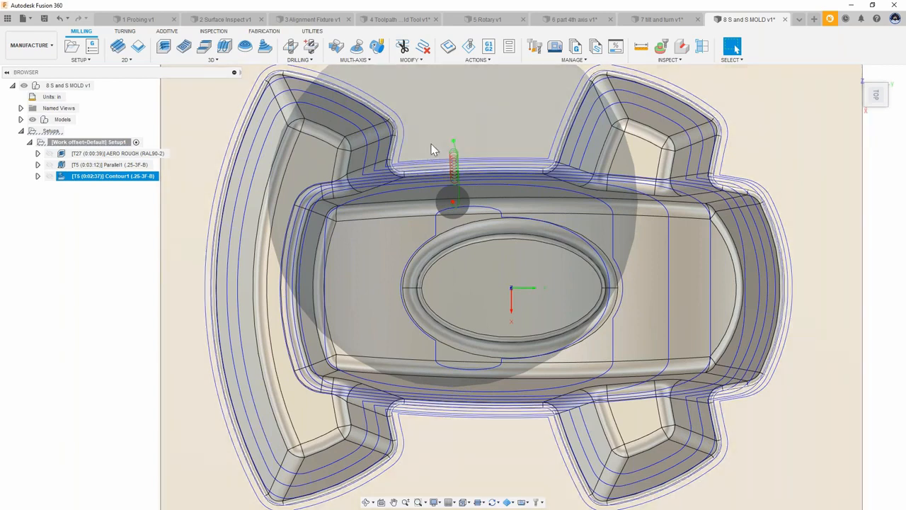
{"action": "scroll", "coordinate": [445, 130], "scroll_direction": "down", "scroll_amount": 4}
{"action": "middle_click_drag", "start_coordinate": [439, 148], "coordinate": [623, 125], "text": "shift"}
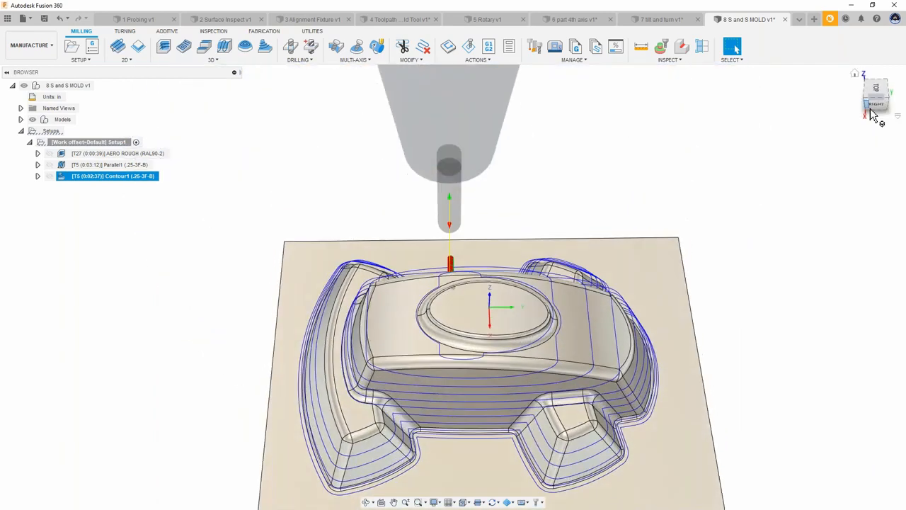
{"action": "left_click", "coordinate": [878, 106]}
{"action": "scroll", "coordinate": [554, 251], "scroll_direction": "down", "scroll_amount": 1}
{"action": "middle_click_drag", "start_coordinate": [554, 253], "coordinate": [559, 196]}
{"action": "scroll", "coordinate": [518, 223], "scroll_direction": "up", "scroll_amount": 3}
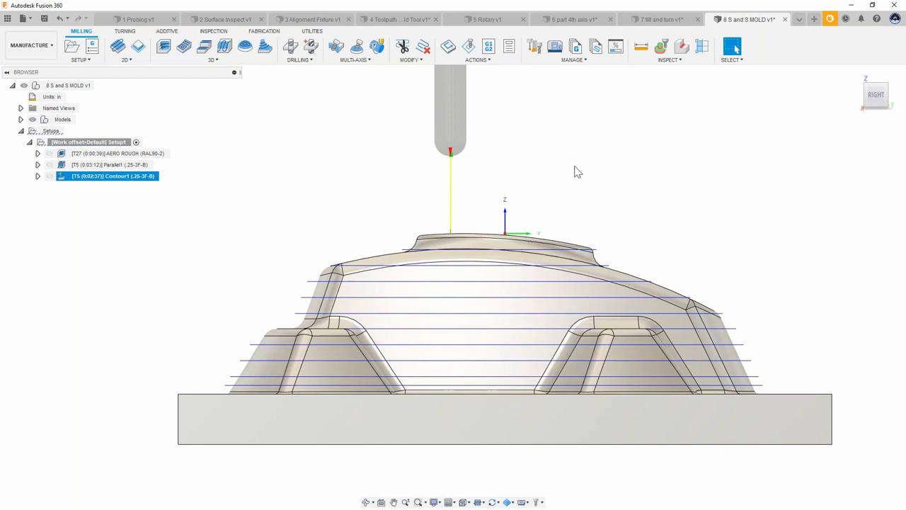
{"action": "middle_click_drag", "start_coordinate": [572, 164], "coordinate": [571, 168], "text": "shift"}
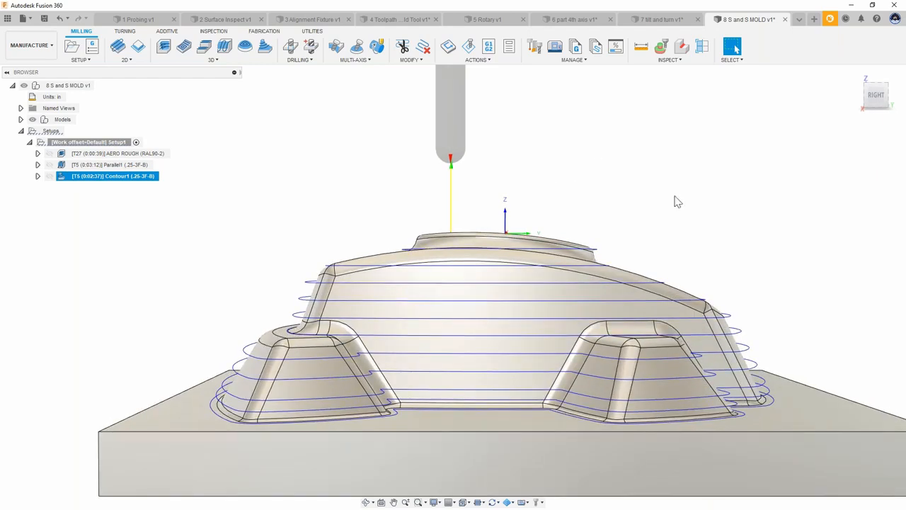
{"action": "left_click", "coordinate": [787, 399]}
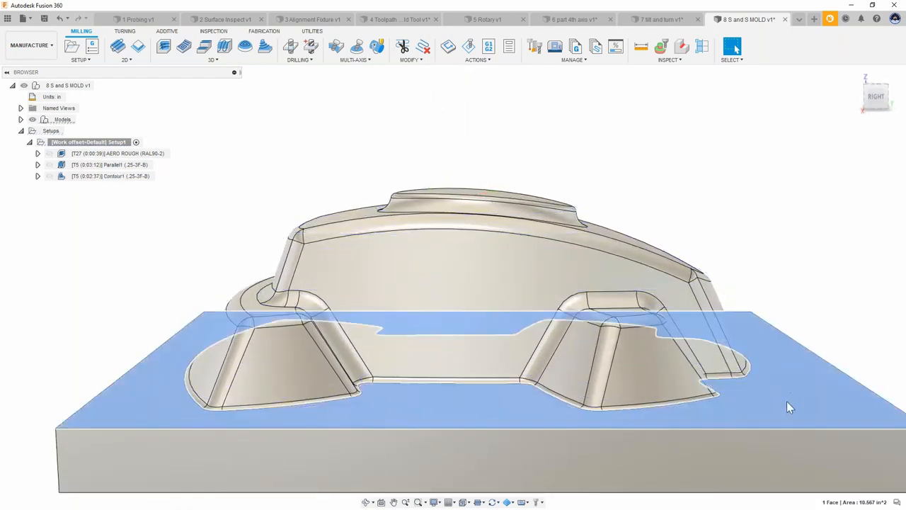
{"action": "middle_click_drag", "start_coordinate": [718, 365], "coordinate": [701, 391], "text": "shift"}
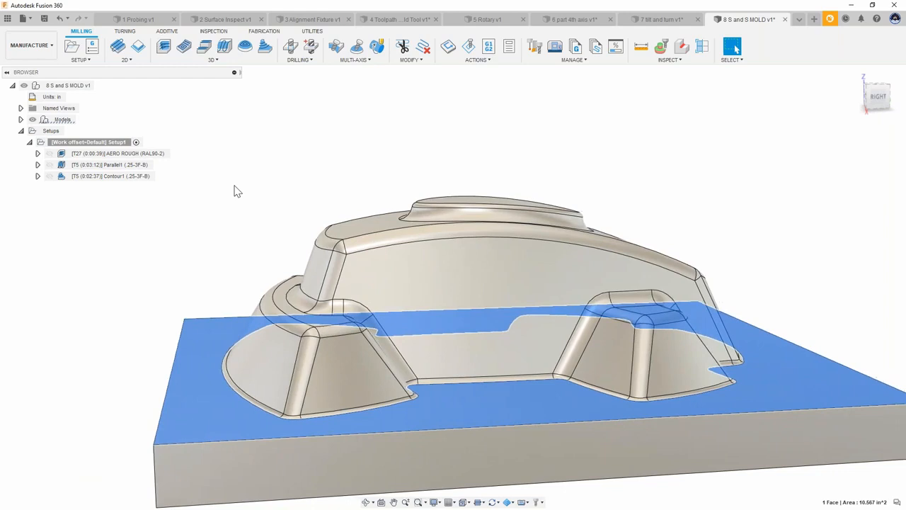
{"action": "left_click", "coordinate": [237, 191]}
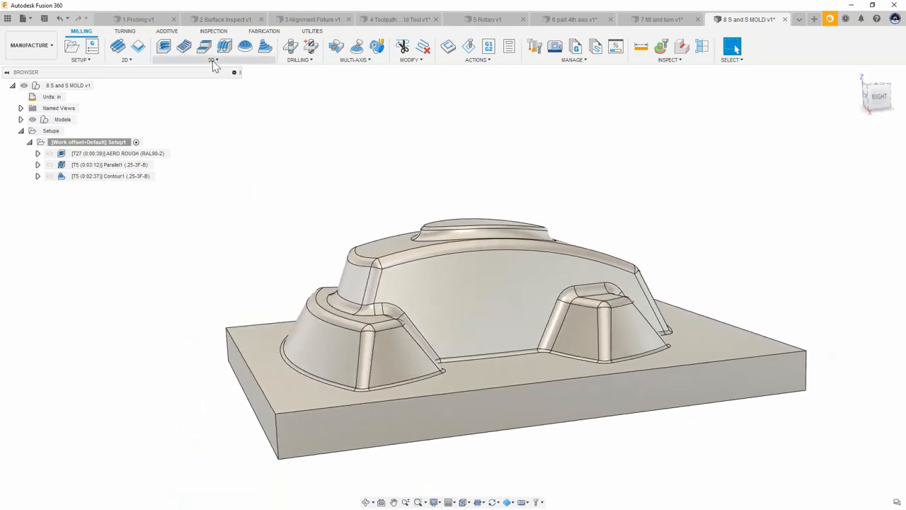
Step: Create a Steep and Shallow toolpath with a shallow stepover and steep stepdown of .03 in
{"action": "left_click", "coordinate": [213, 61]}
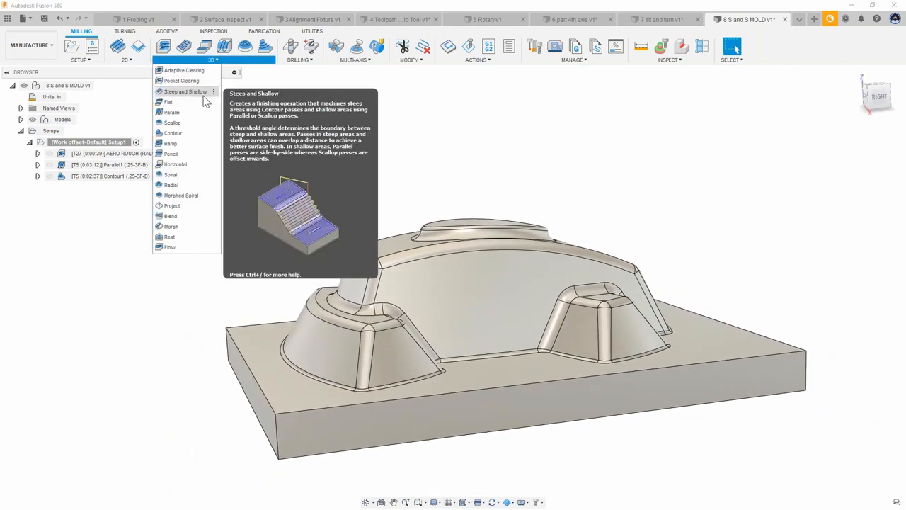
{"action": "left_click", "coordinate": [198, 92]}
{"action": "left_click", "coordinate": [775, 142]}
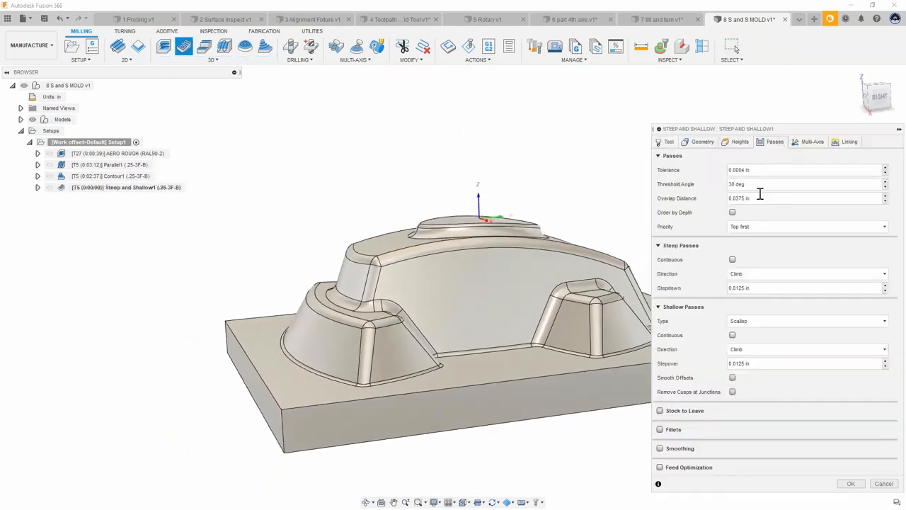
{"action": "left_click", "coordinate": [764, 364]}
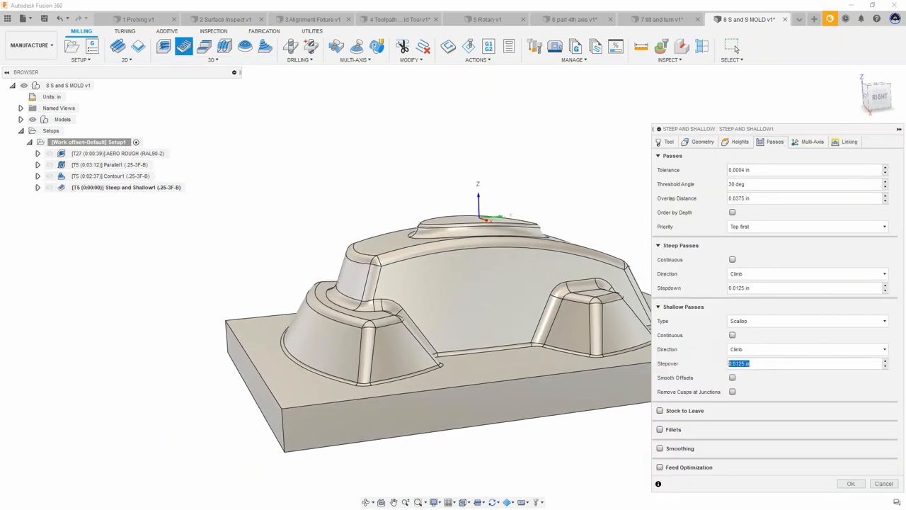
{"action": "key", "text": "BackSpace"}
{"action": "left_click", "coordinate": [767, 288]}
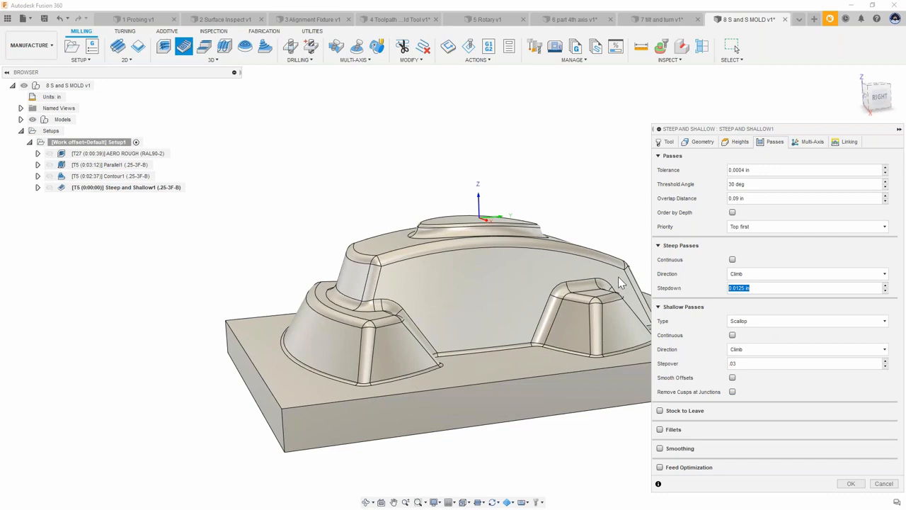
{"action": "type", "text": ".03"}
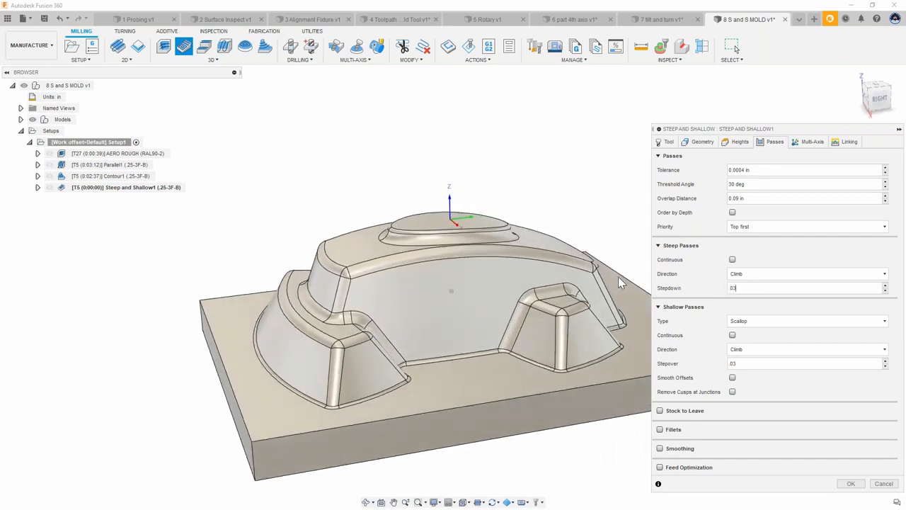
{"action": "key", "text": "Return"}
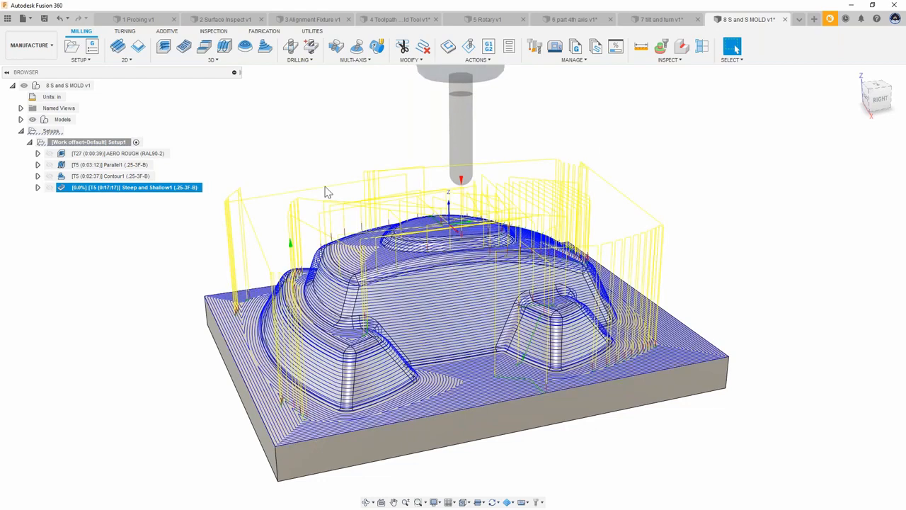
Step: Inspect the Steep and Shallow passes closely around the mold's walls and top
{"action": "middle_click_drag", "start_coordinate": [326, 190], "coordinate": [472, 274], "text": "shift"}
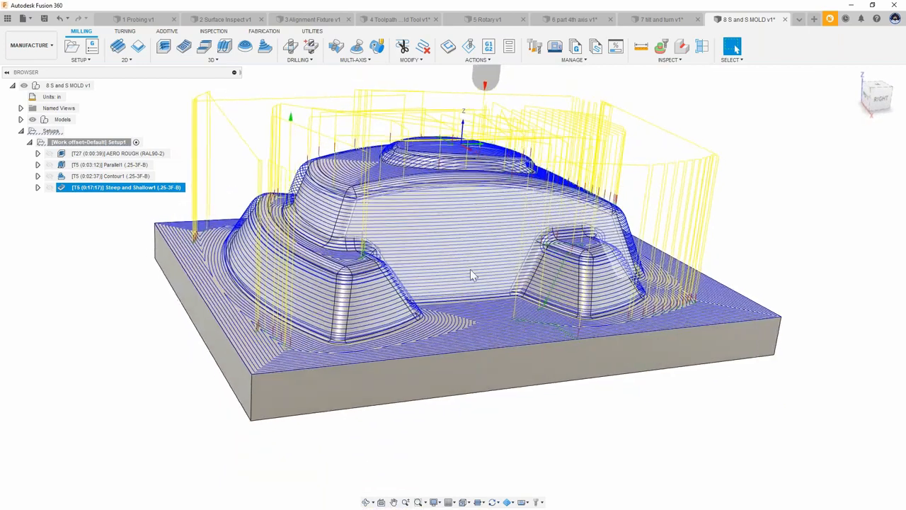
{"action": "scroll", "coordinate": [445, 259], "scroll_direction": "up", "scroll_amount": 5}
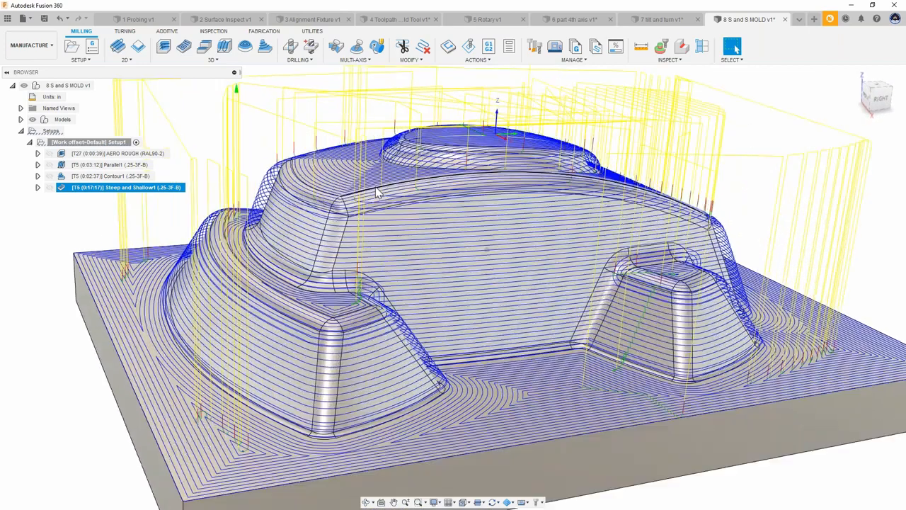
{"action": "scroll", "coordinate": [377, 193], "scroll_direction": "up", "scroll_amount": 8}
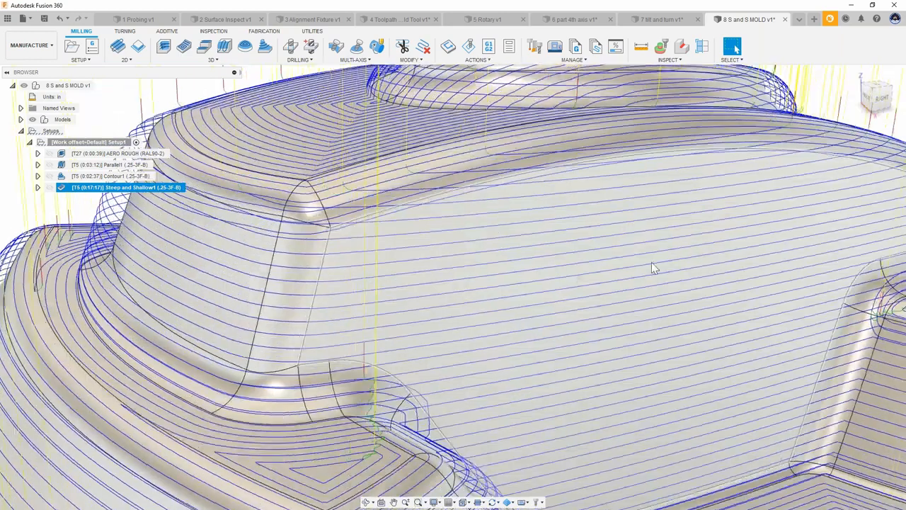
{"action": "middle_click_drag", "start_coordinate": [651, 262], "coordinate": [614, 280], "text": "shift"}
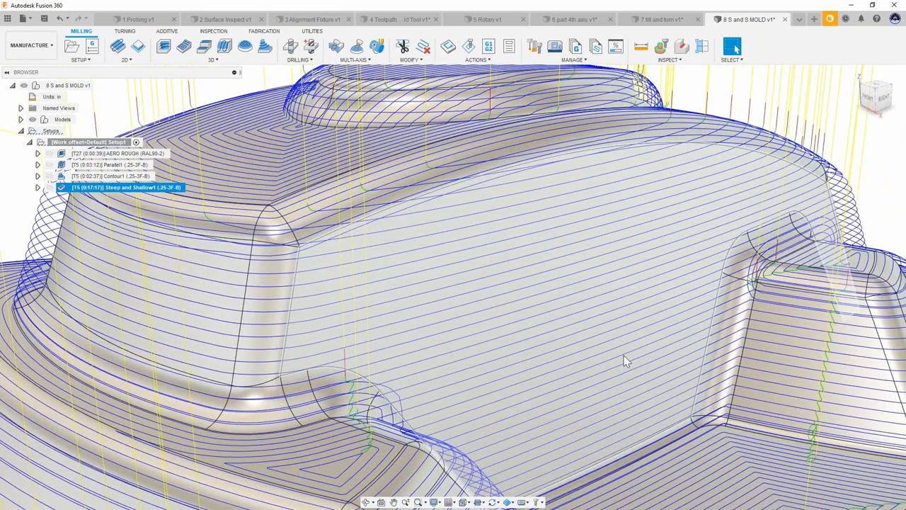
{"action": "middle_click_drag", "start_coordinate": [626, 360], "coordinate": [341, 329], "text": "shift"}
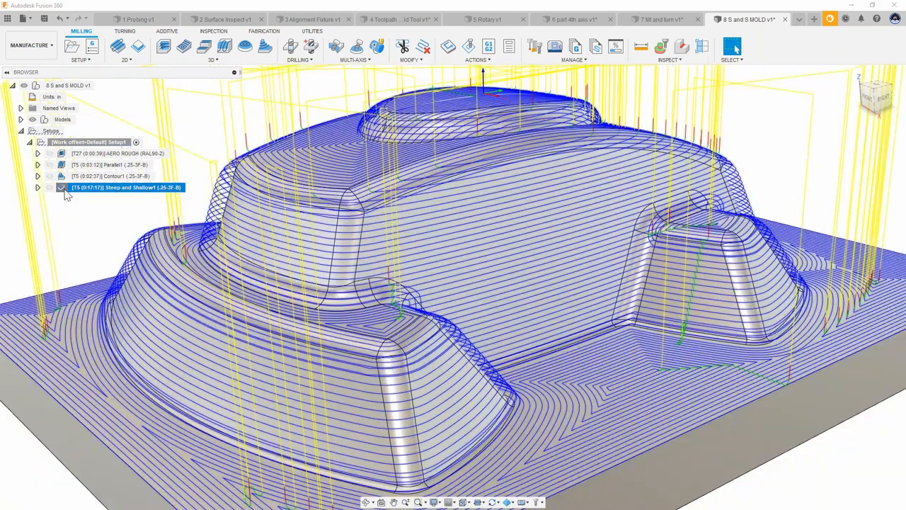
Step: Edit the Steep and Shallow toolpath to use Parallel as the shallow pass type
{"action": "double_click", "coordinate": [68, 188]}
{"action": "left_click", "coordinate": [772, 143]}
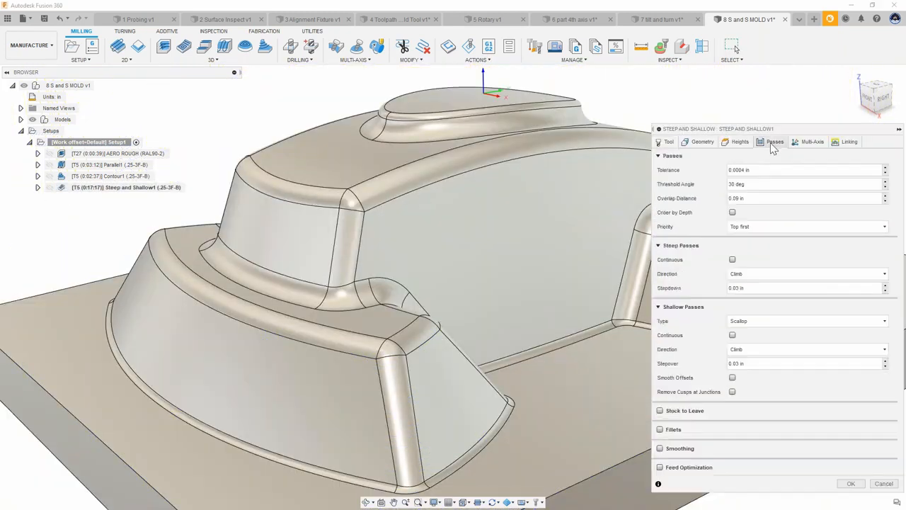
{"action": "left_click", "coordinate": [779, 321]}
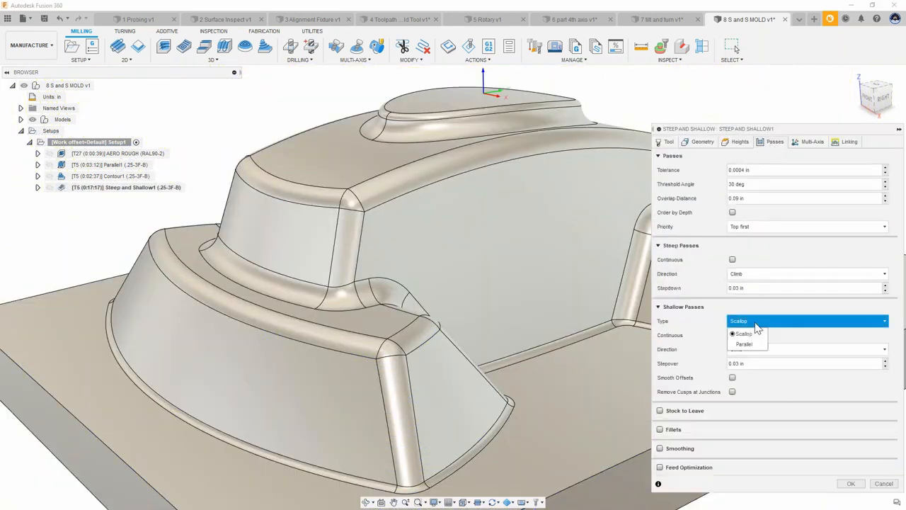
{"action": "left_click", "coordinate": [750, 345]}
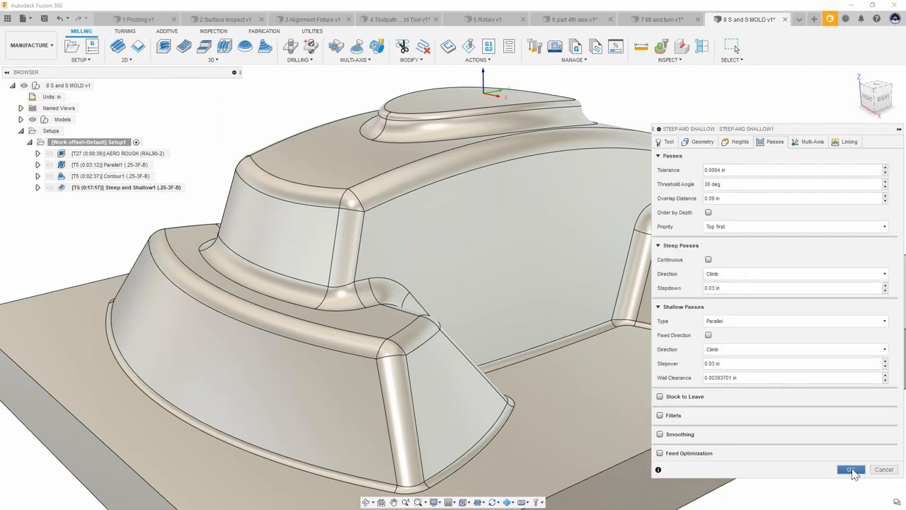
{"action": "left_click", "coordinate": [851, 470]}
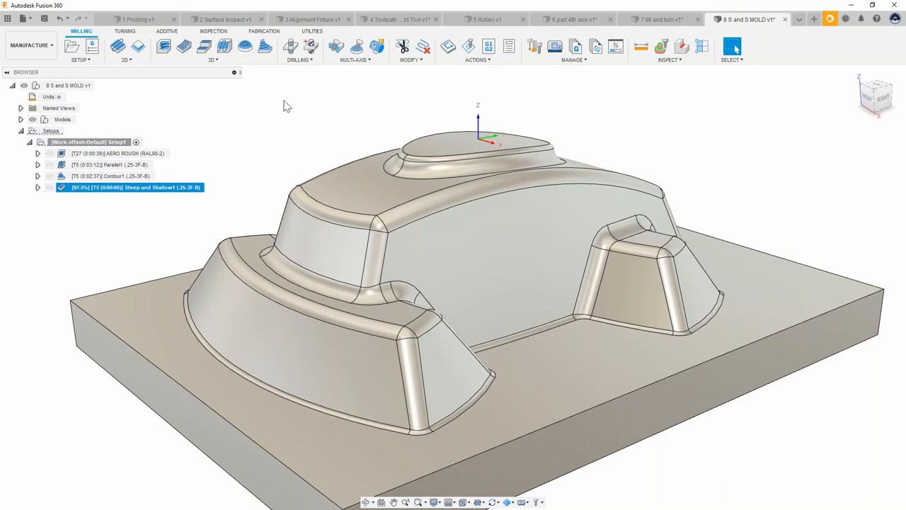
Step: Hide links and leads in the toolpath display so only cutting moves show
{"action": "middle_click_drag", "start_coordinate": [277, 144], "coordinate": [277, 150], "text": "shift"}
{"action": "left_click_drag", "start_coordinate": [277, 151], "coordinate": [281, 167], "text": "shift"}
{"action": "scroll", "coordinate": [397, 331], "scroll_direction": "up", "scroll_amount": 1}
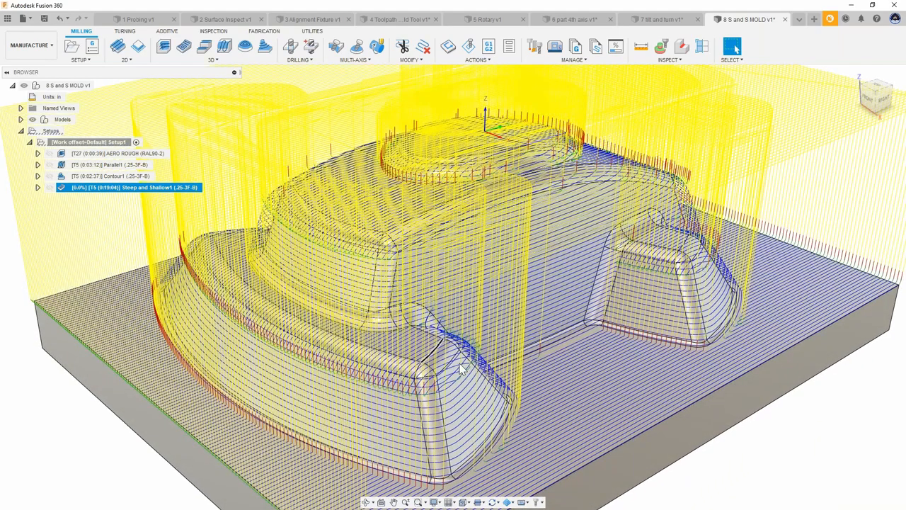
{"action": "middle_click_drag", "start_coordinate": [461, 367], "coordinate": [112, 355], "text": "shift"}
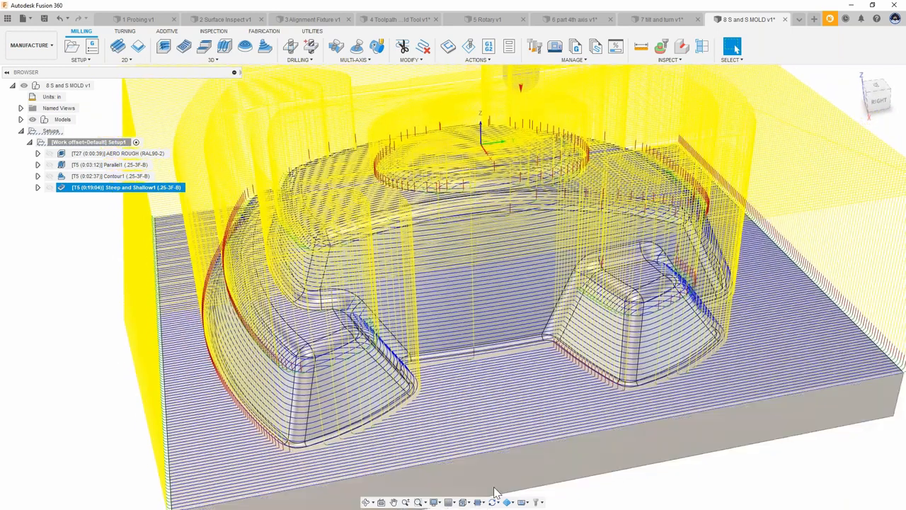
{"action": "left_click", "coordinate": [478, 502]}
{"action": "left_click", "coordinate": [478, 457]}
{"action": "left_click", "coordinate": [478, 465]}
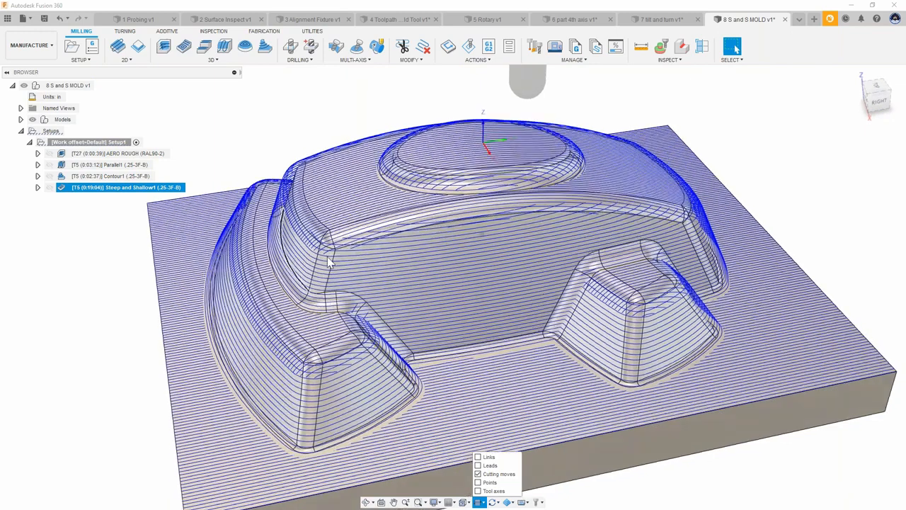
Step: Inspect the steep and shallow cutting moves from the top view
{"action": "middle_click_drag", "start_coordinate": [327, 256], "coordinate": [338, 312], "text": "shift"}
{"action": "left_click", "coordinate": [876, 89]}
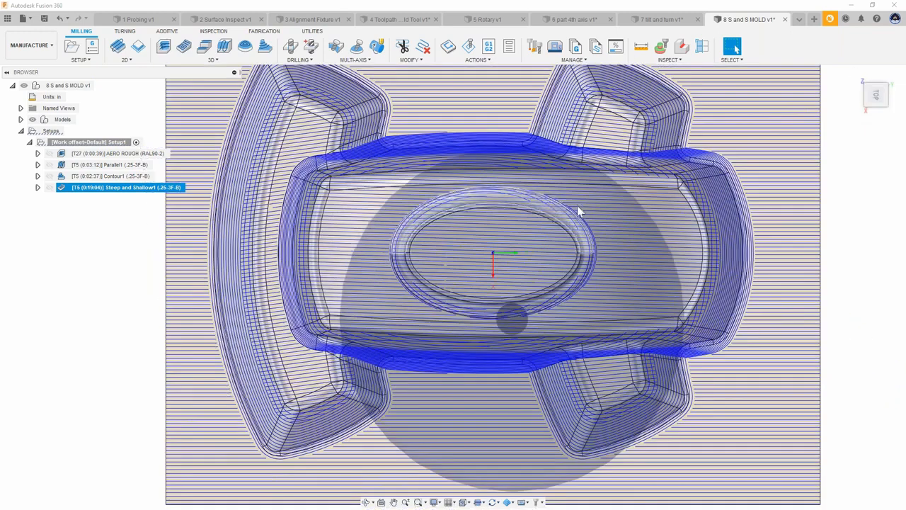
{"action": "scroll", "coordinate": [575, 206], "scroll_direction": "up", "scroll_amount": 5}
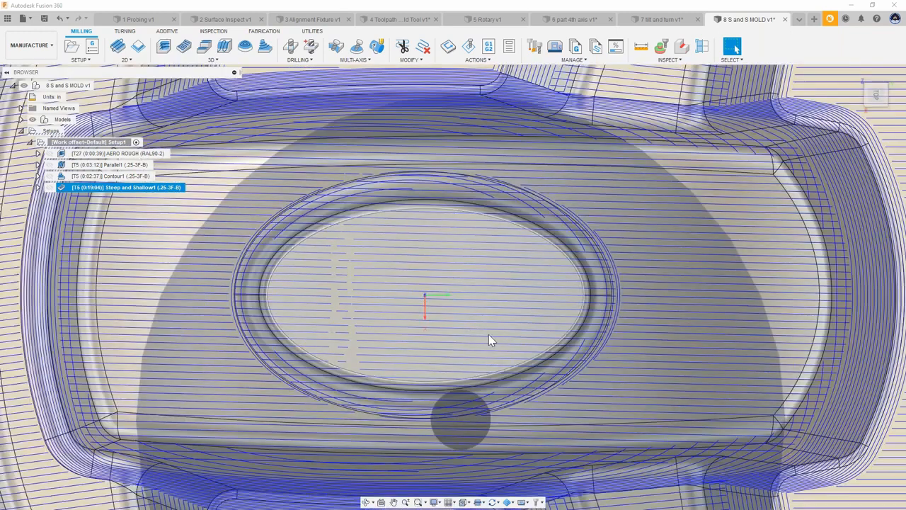
{"action": "middle_click_drag", "start_coordinate": [489, 334], "coordinate": [360, 130], "text": "shift"}
{"action": "left_click", "coordinate": [480, 103]}
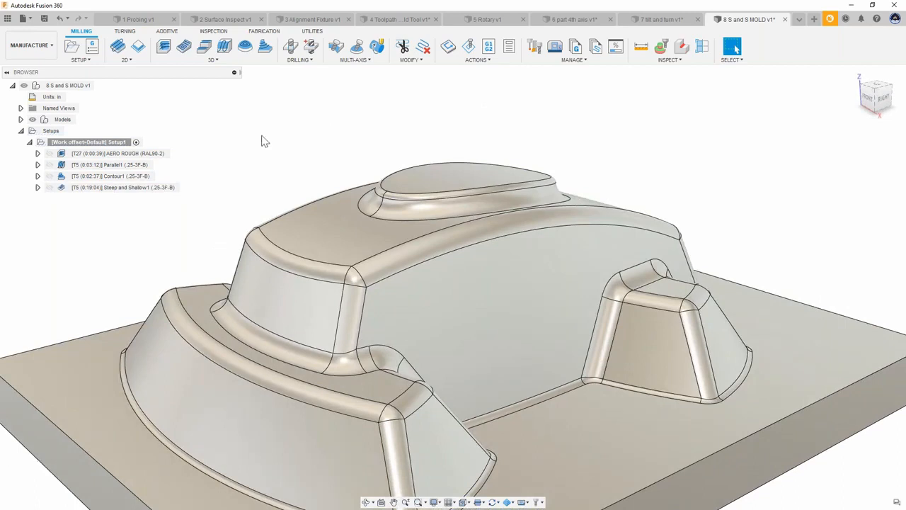
Step: Edit the Parallel toolpath to enable Slope with a To Slope Angle of 45 deg
{"action": "left_click", "coordinate": [118, 165]}
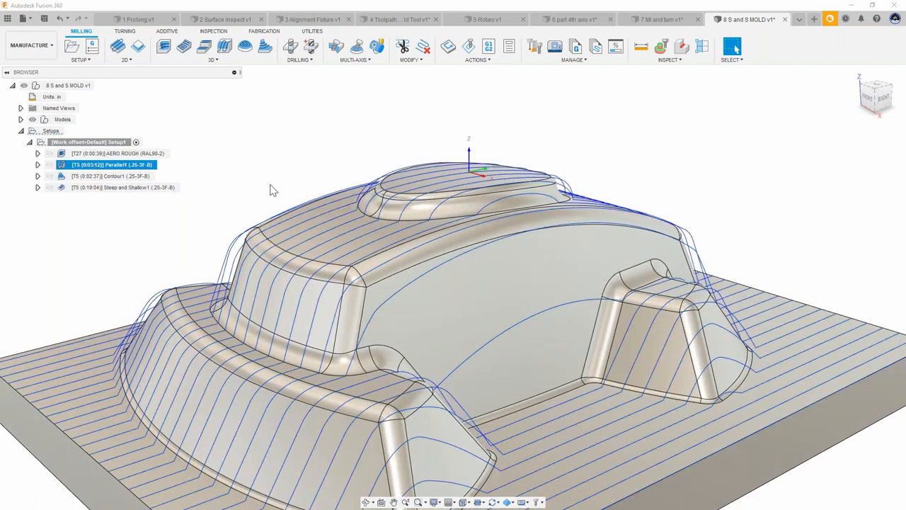
{"action": "scroll", "coordinate": [269, 139], "scroll_direction": "down", "scroll_amount": 2}
{"action": "scroll", "coordinate": [269, 140], "scroll_direction": "down", "scroll_amount": 2}
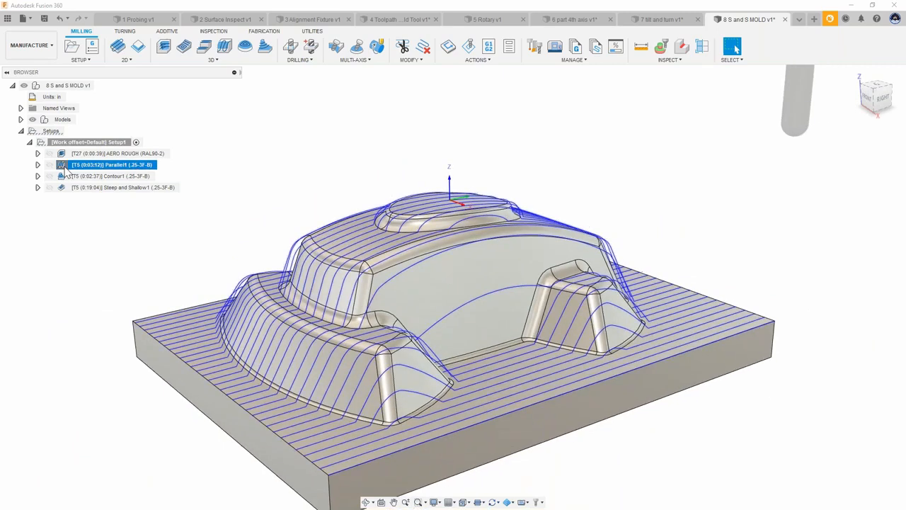
{"action": "double_click", "coordinate": [62, 166]}
{"action": "left_click", "coordinate": [700, 143]}
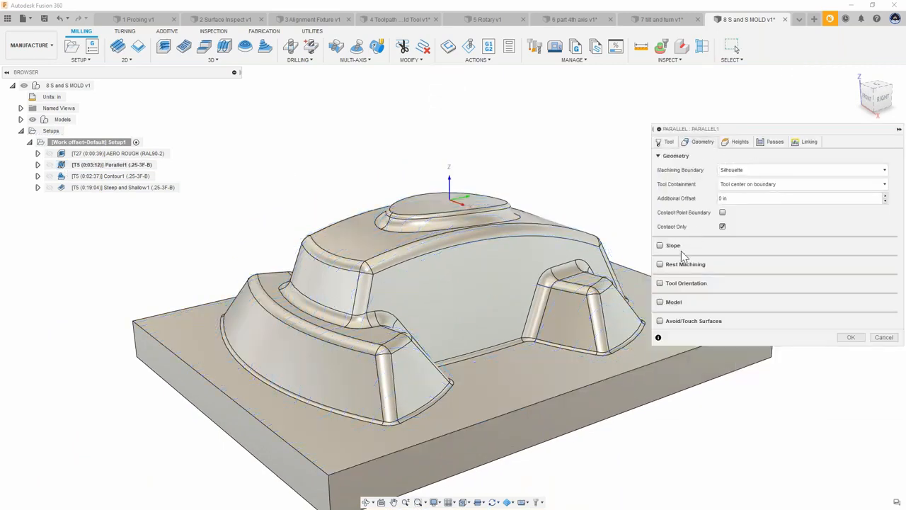
{"action": "left_click", "coordinate": [660, 246]}
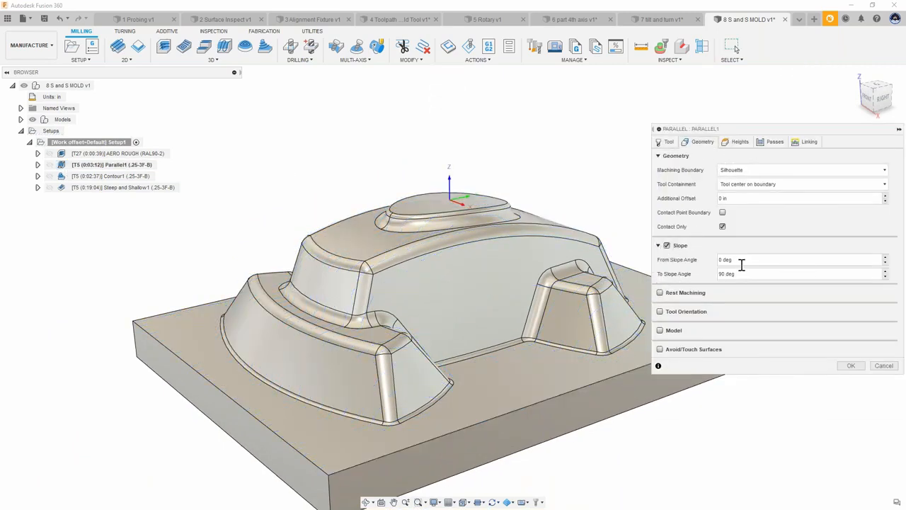
{"action": "left_click", "coordinate": [718, 274]}
{"action": "type", "text": "45"}
{"action": "key", "text": "Return"}
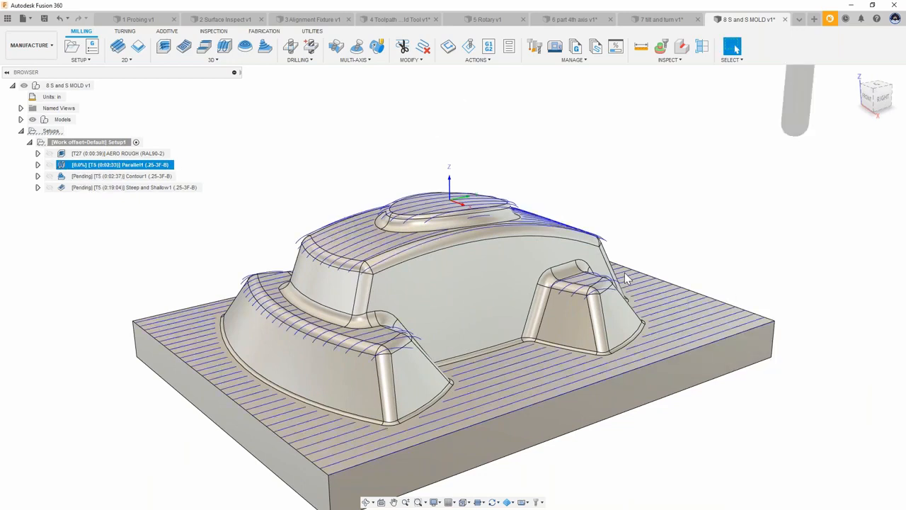
{"action": "middle_click_drag", "start_coordinate": [504, 286], "coordinate": [655, 277], "text": "shift"}
{"action": "middle_click_drag", "start_coordinate": [602, 291], "coordinate": [639, 279], "text": "shift"}
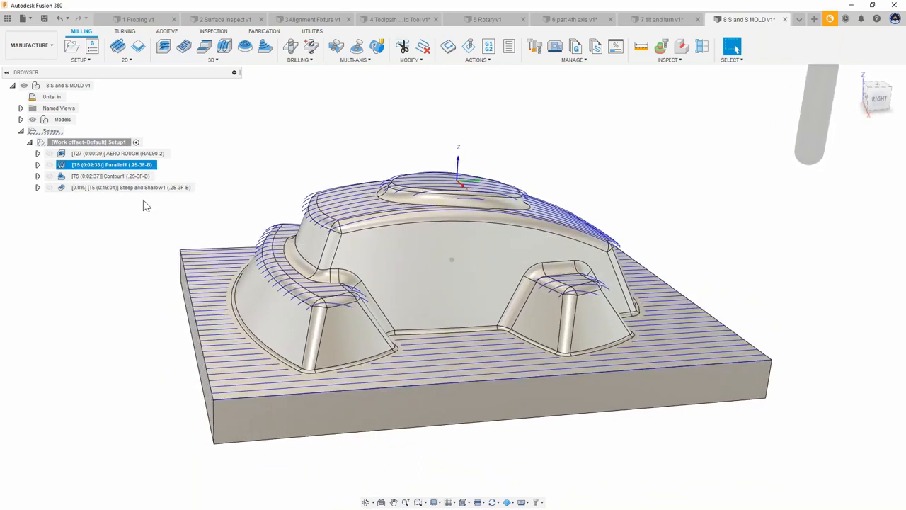
Step: Edit the Contour toolpath to enable Slope with a From Slope Angle of 44 deg
{"action": "left_click", "coordinate": [120, 179]}
{"action": "right_click", "coordinate": [120, 183]}
{"action": "left_click", "coordinate": [131, 187]}
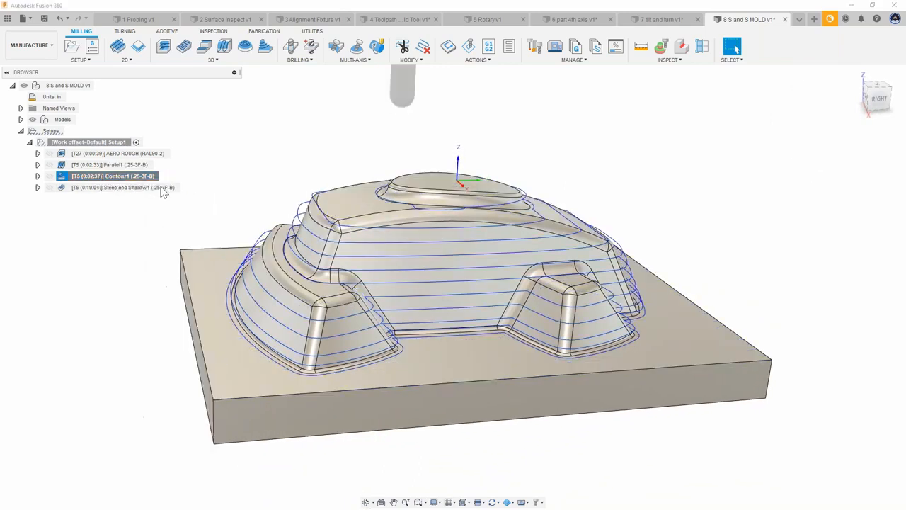
{"action": "left_click", "coordinate": [704, 143]}
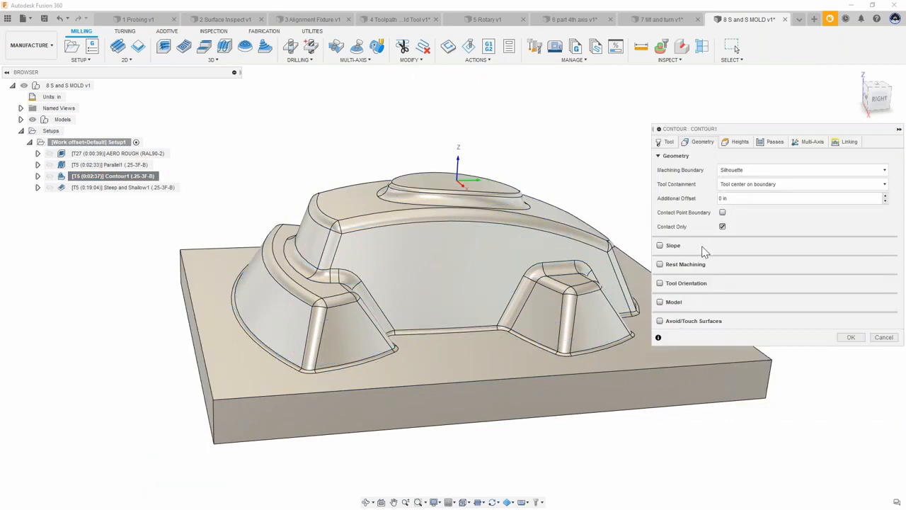
{"action": "left_click", "coordinate": [661, 246]}
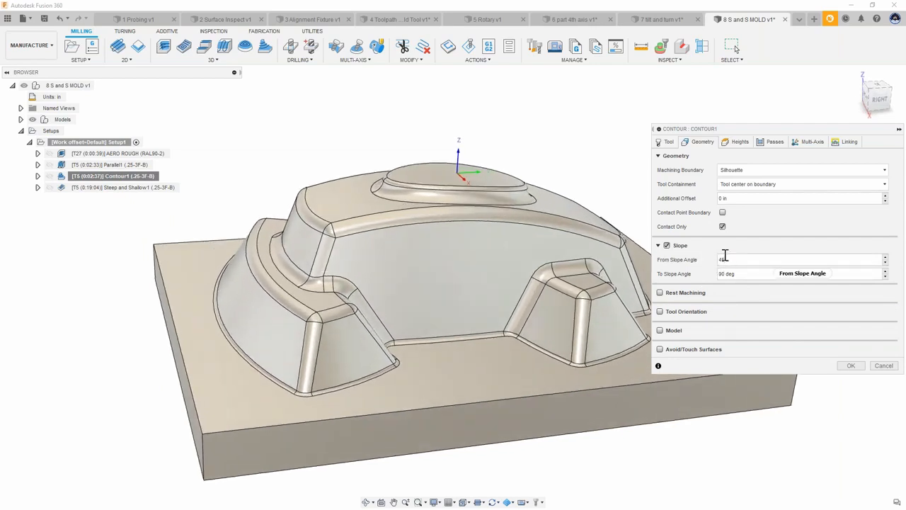
{"action": "mouse_move", "coordinate": [725, 257]}
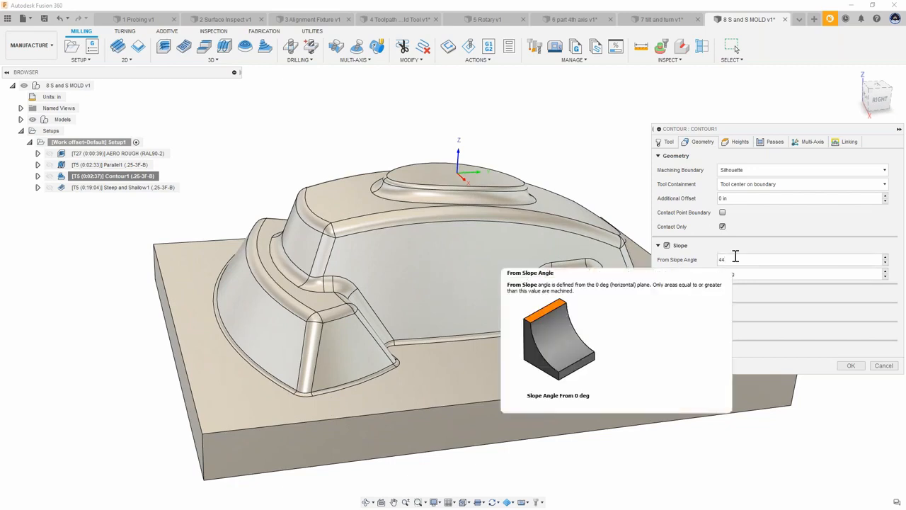
{"action": "left_click", "coordinate": [851, 365]}
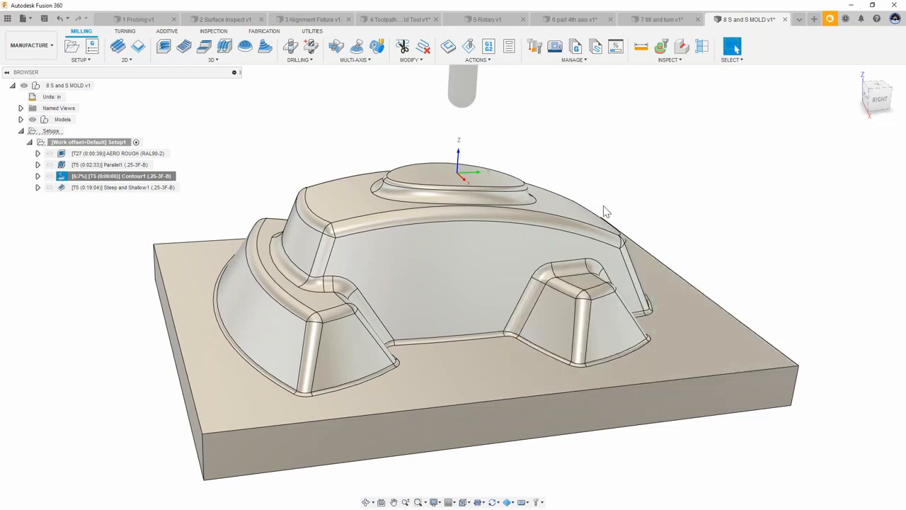
Step: Inspect the regenerated contour toolpath and display it together with the parallel toolpath
{"action": "scroll", "coordinate": [653, 208], "scroll_direction": "down", "scroll_amount": 2}
{"action": "mouse_move", "coordinate": [653, 208]}
{"action": "middle_mouse_down", "text": "shift"}
{"action": "mouse_move", "coordinate": [704, 195]}
{"action": "mouse_move", "coordinate": [492, 159]}
{"action": "mouse_move", "coordinate": [546, 150]}
{"action": "mouse_move", "coordinate": [483, 144]}
{"action": "mouse_move", "coordinate": [543, 136]}
{"action": "mouse_move", "coordinate": [528, 138]}
{"action": "middle_mouse_up", "text": "shift"}
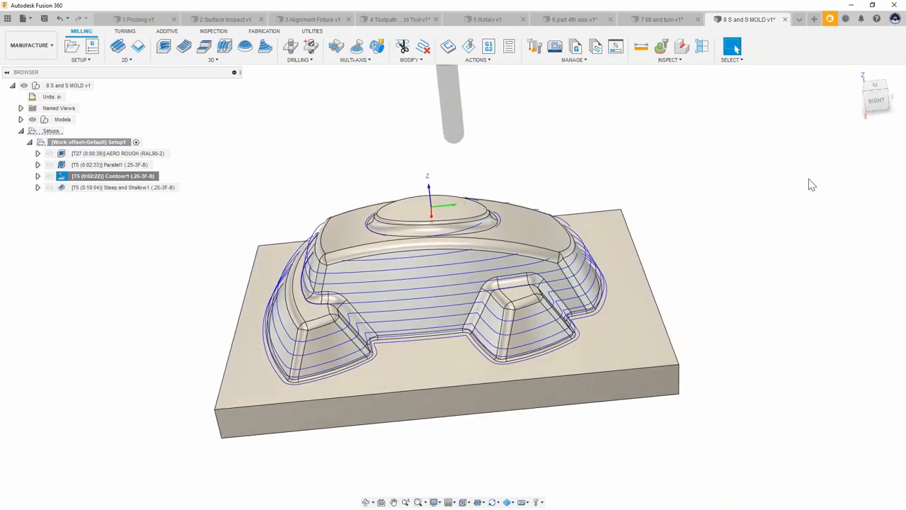
{"action": "middle_click_drag", "start_coordinate": [626, 152], "coordinate": [589, 142], "text": "shift"}
{"action": "middle_click_drag", "start_coordinate": [655, 168], "coordinate": [482, 170], "text": "shift"}
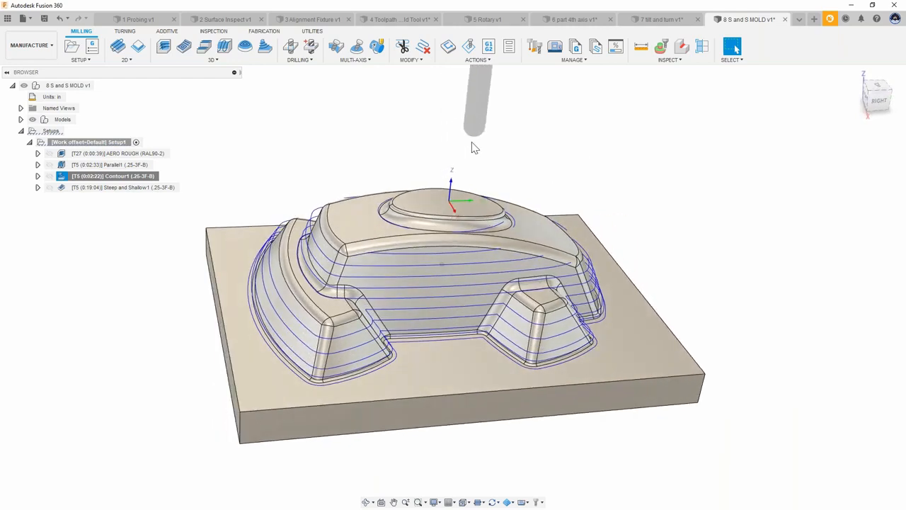
{"action": "left_click", "coordinate": [123, 165], "text": "ctrl"}
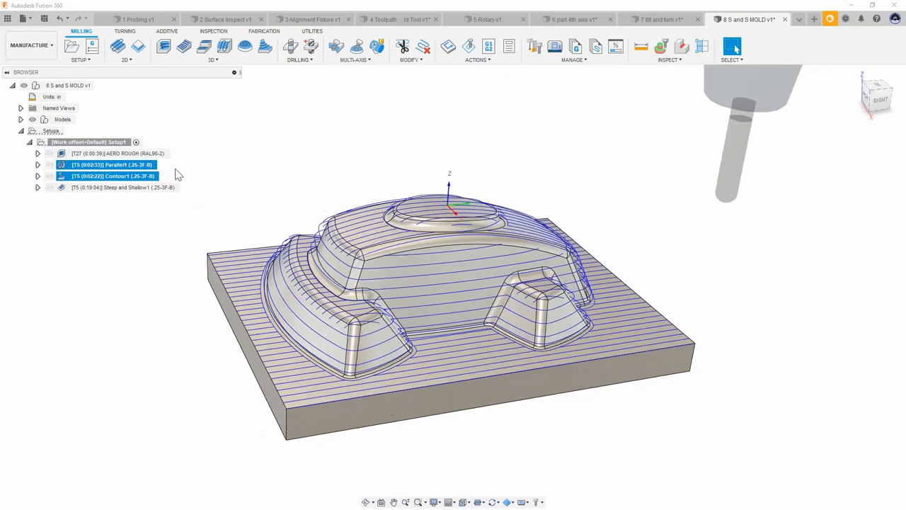
Step: Edit the Steep and Shallow toolpath to enable Avoid Flat Areas
{"action": "middle_click_drag", "start_coordinate": [371, 235], "coordinate": [594, 303], "text": "shift"}
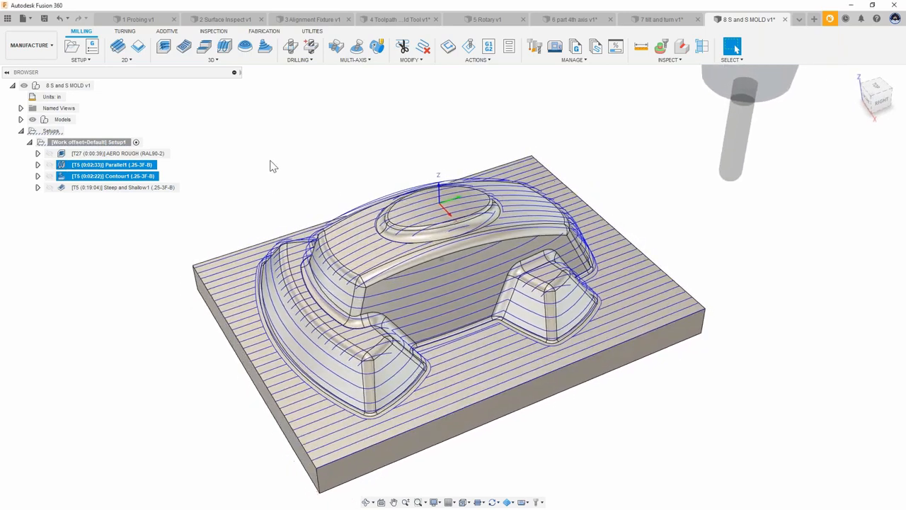
{"action": "double_click", "coordinate": [73, 188]}
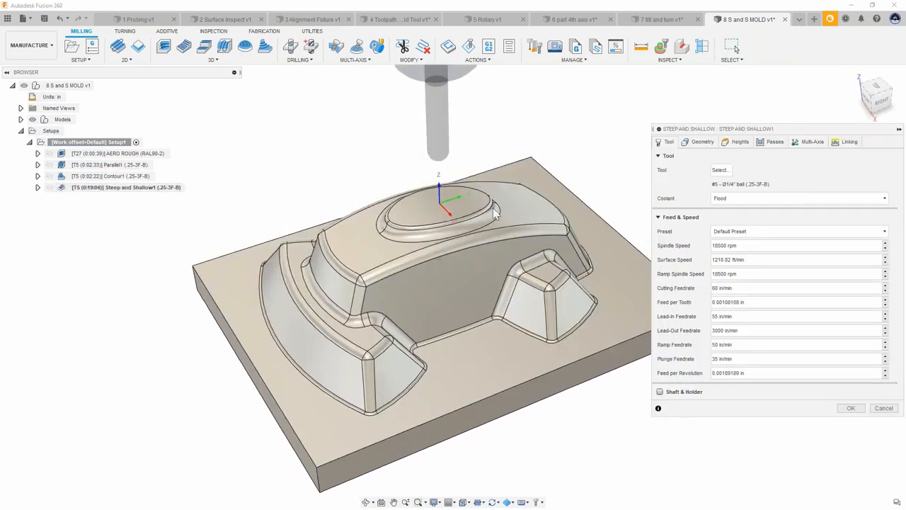
{"action": "left_click", "coordinate": [685, 143]}
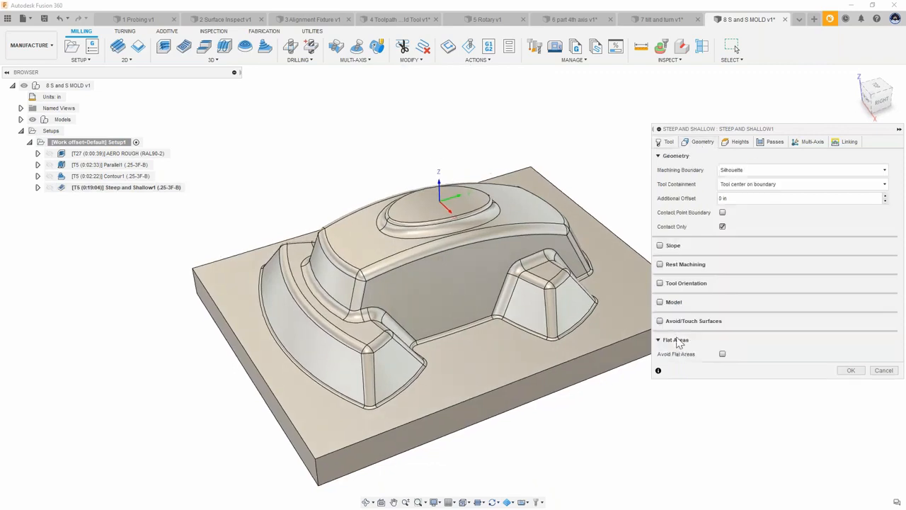
{"action": "left_click", "coordinate": [722, 354]}
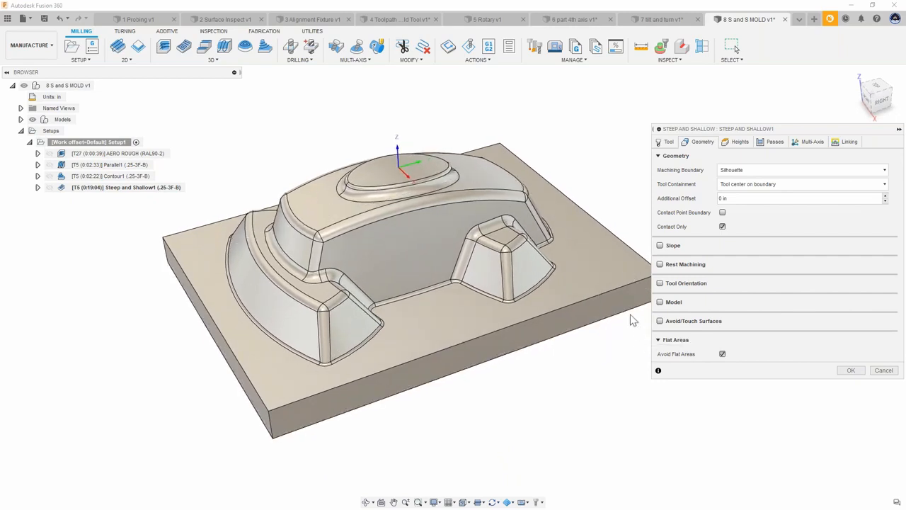
{"action": "left_click", "coordinate": [851, 372]}
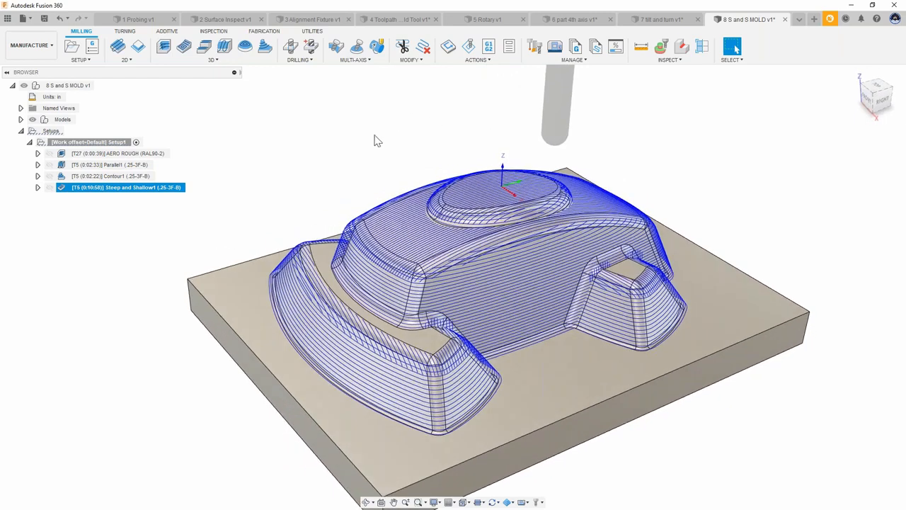
Step: Review the parallel, contour and steep and shallow toolpaths individually and select mold faces to compare their coverage
{"action": "left_click", "coordinate": [392, 104]}
{"action": "left_click", "coordinate": [126, 165]}
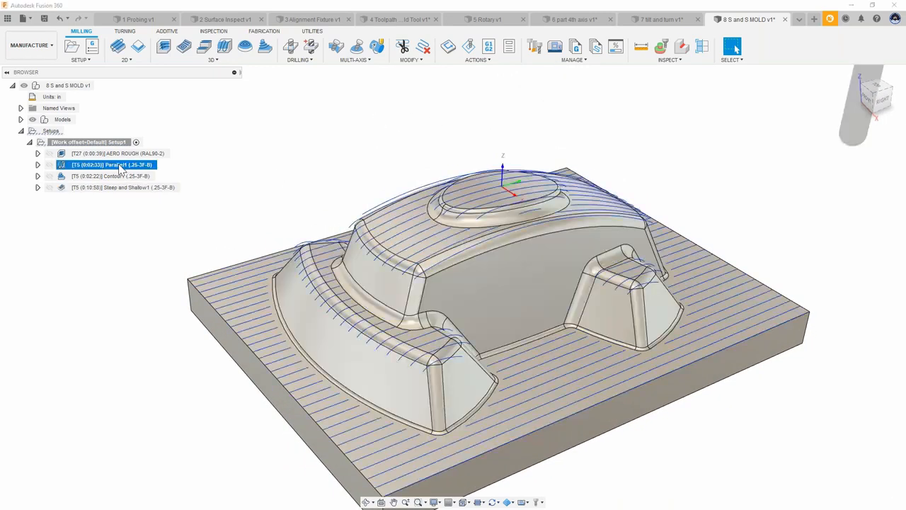
{"action": "left_click", "coordinate": [120, 176]}
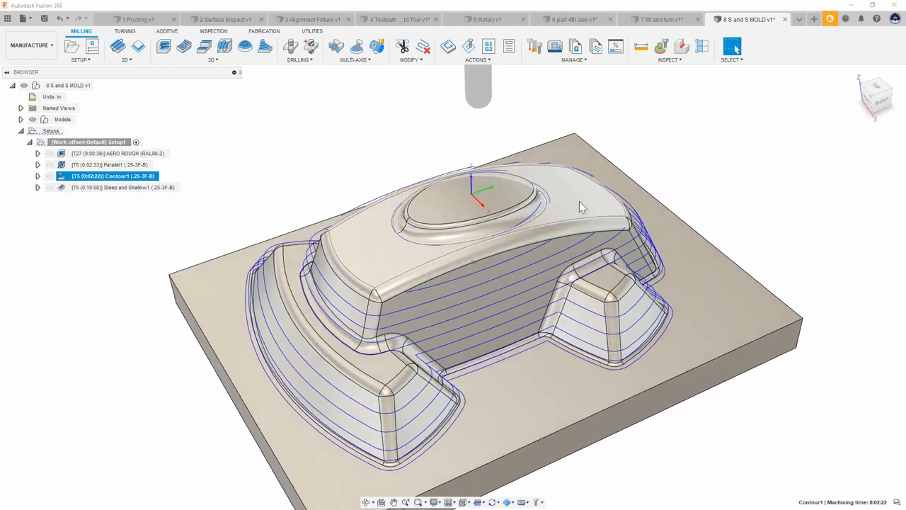
{"action": "left_click", "coordinate": [579, 202]}
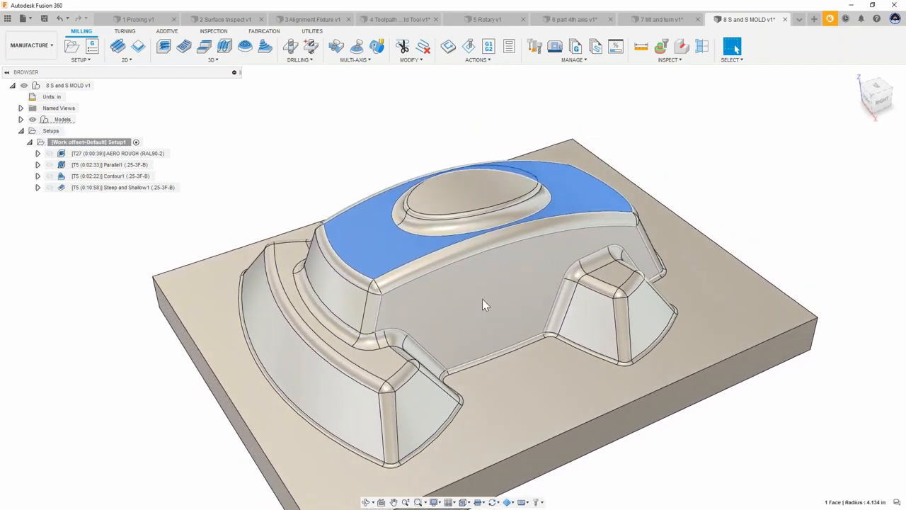
{"action": "left_click", "coordinate": [473, 334]}
{"action": "left_click", "coordinate": [382, 249]}
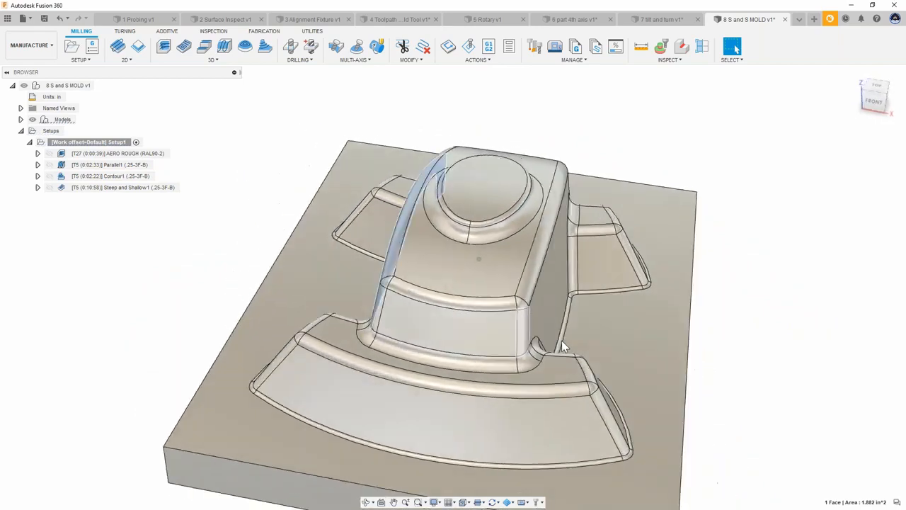
{"action": "left_click", "coordinate": [443, 420]}
{"action": "left_click", "coordinate": [653, 264]}
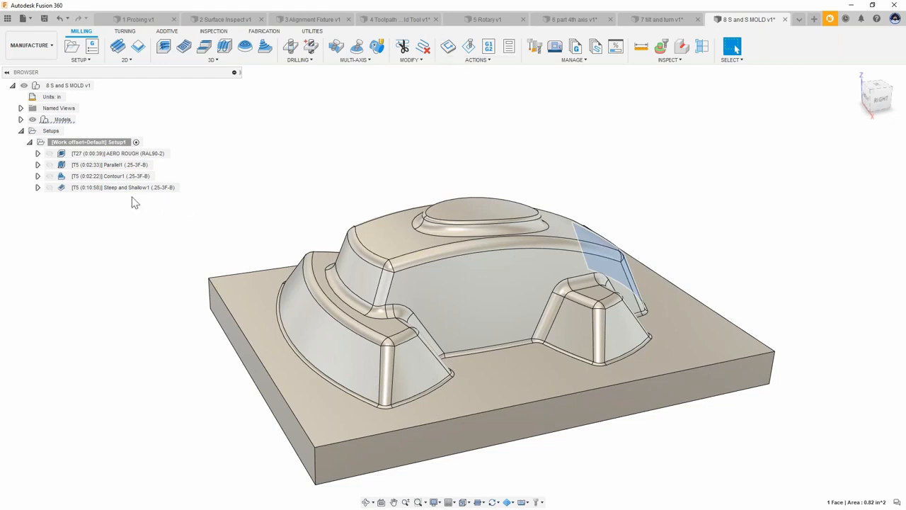
{"action": "left_click", "coordinate": [63, 190]}
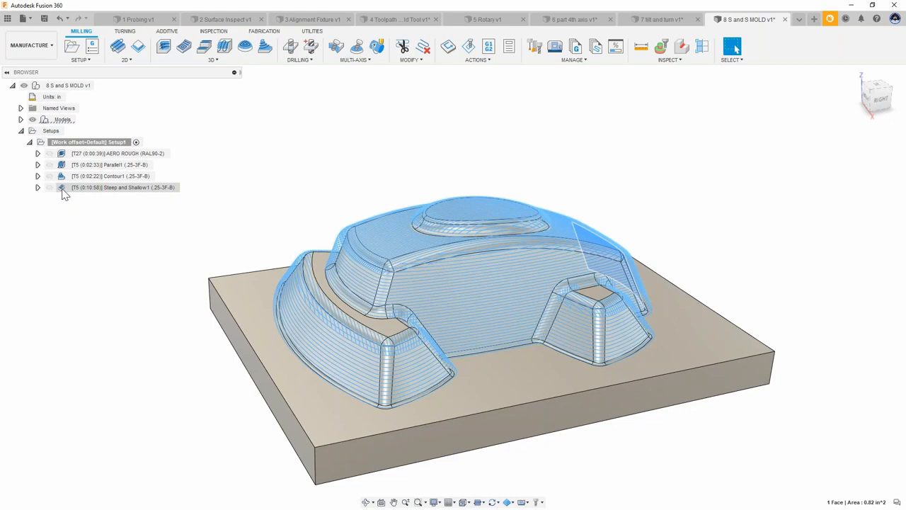
{"action": "middle_click_drag", "start_coordinate": [543, 148], "coordinate": [547, 122], "text": "shift"}
{"action": "left_click", "coordinate": [552, 116]}
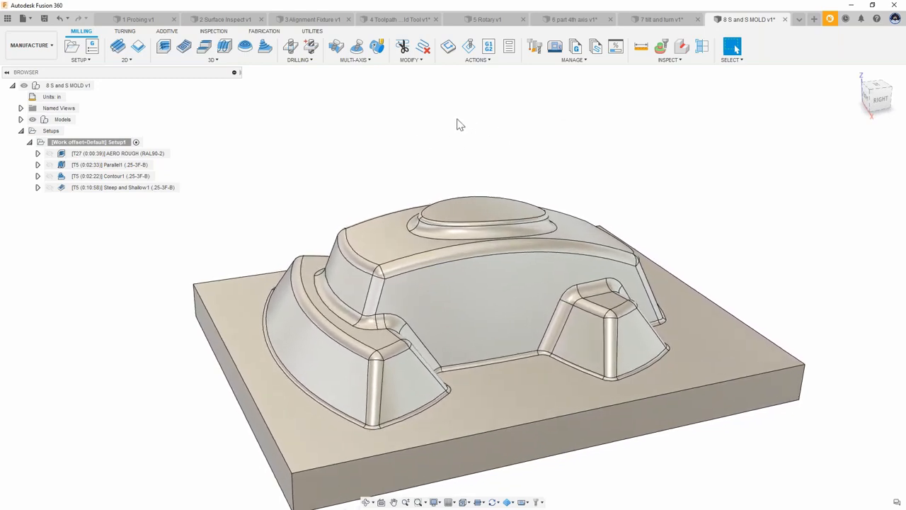
Step: Start a new Steep and Shallow toolpath with Collision Avoidance enabled, then cancel it
{"action": "left_click", "coordinate": [213, 59]}
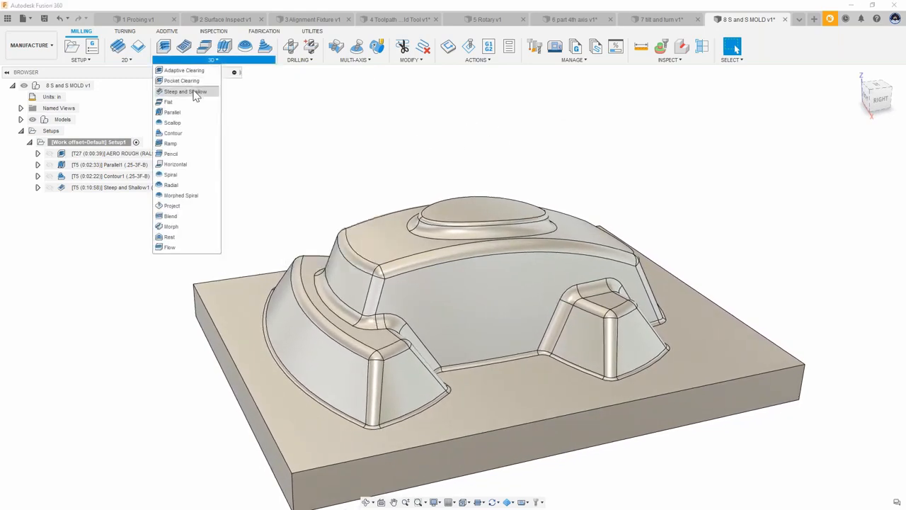
{"action": "left_click", "coordinate": [192, 91]}
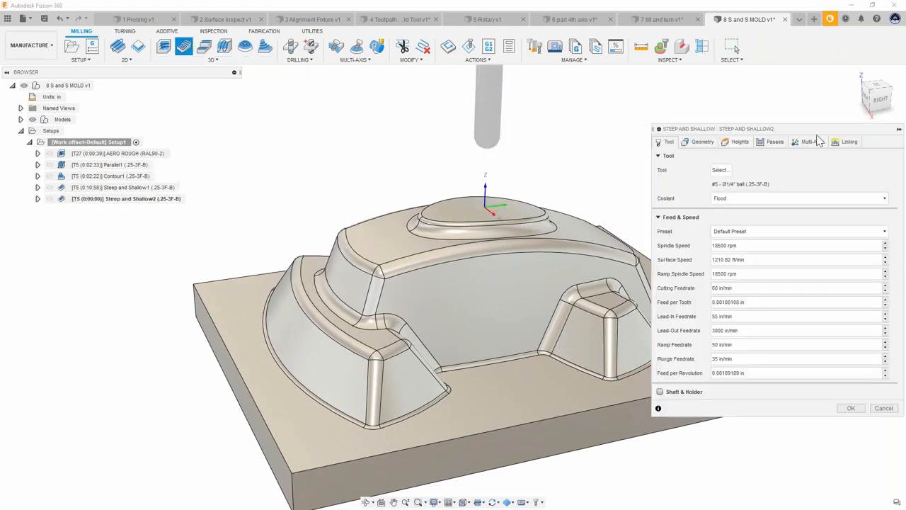
{"action": "left_click", "coordinate": [813, 145]}
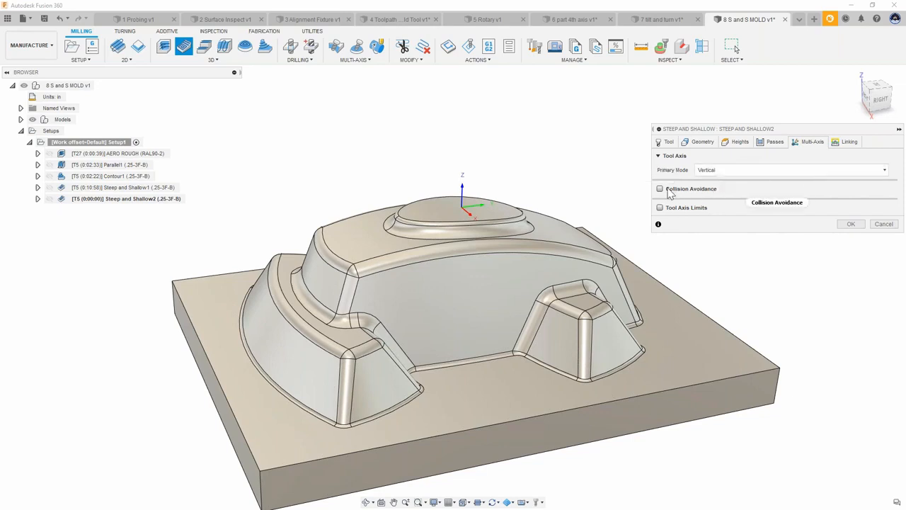
{"action": "left_click", "coordinate": [664, 190]}
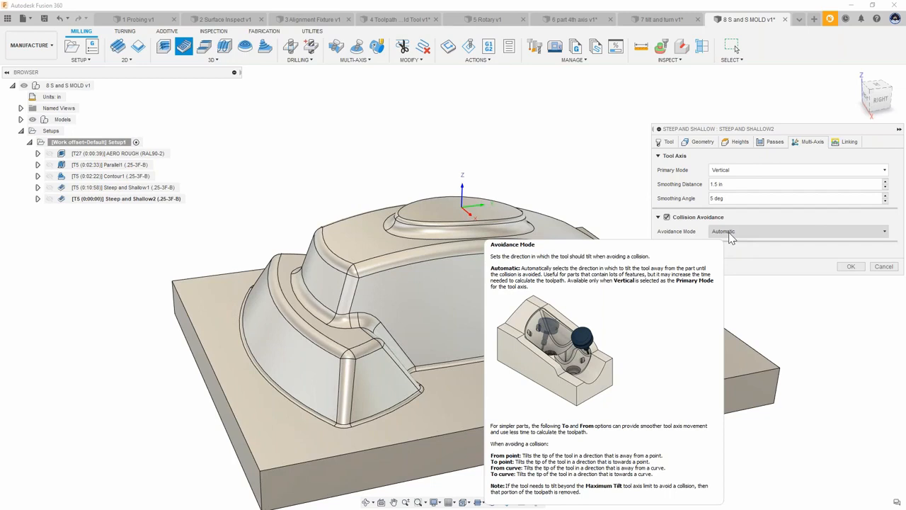
{"action": "left_click", "coordinate": [878, 268]}
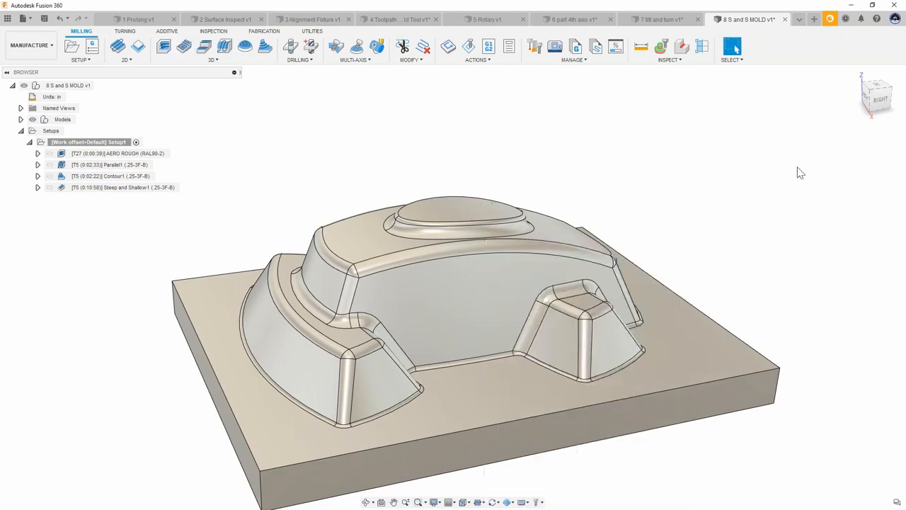
Step: Switch to the 9 5 Axis Parallell v1 document and orbit around the part
{"action": "left_click", "coordinate": [799, 24]}
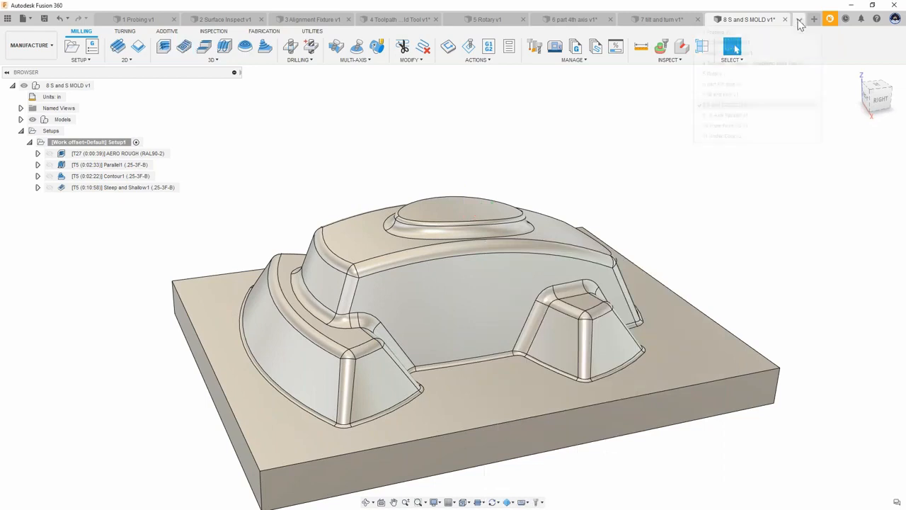
{"action": "left_click", "coordinate": [733, 122]}
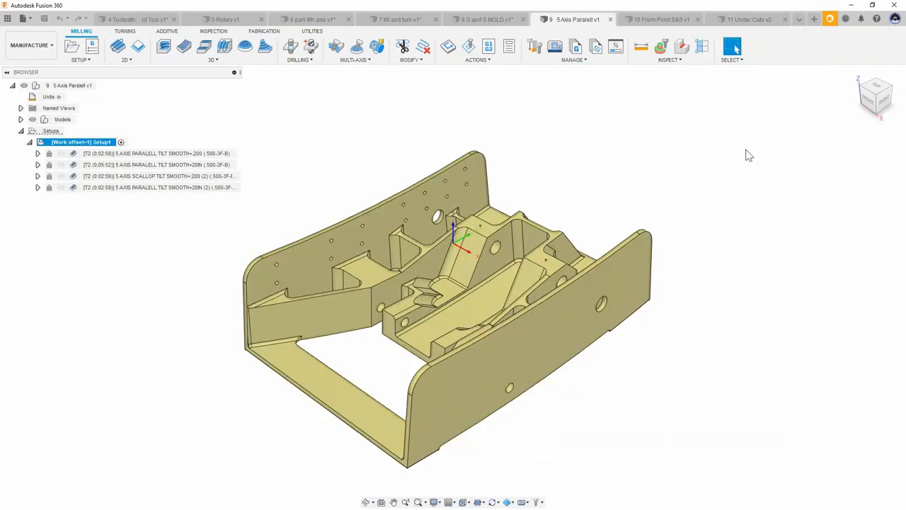
{"action": "left_click", "coordinate": [749, 155]}
{"action": "middle_click_drag", "start_coordinate": [563, 146], "coordinate": [671, 65], "text": "shift"}
{"action": "scroll", "coordinate": [524, 407], "scroll_direction": "up", "scroll_amount": 3}
{"action": "scroll", "coordinate": [544, 361], "scroll_direction": "down", "scroll_amount": 3}
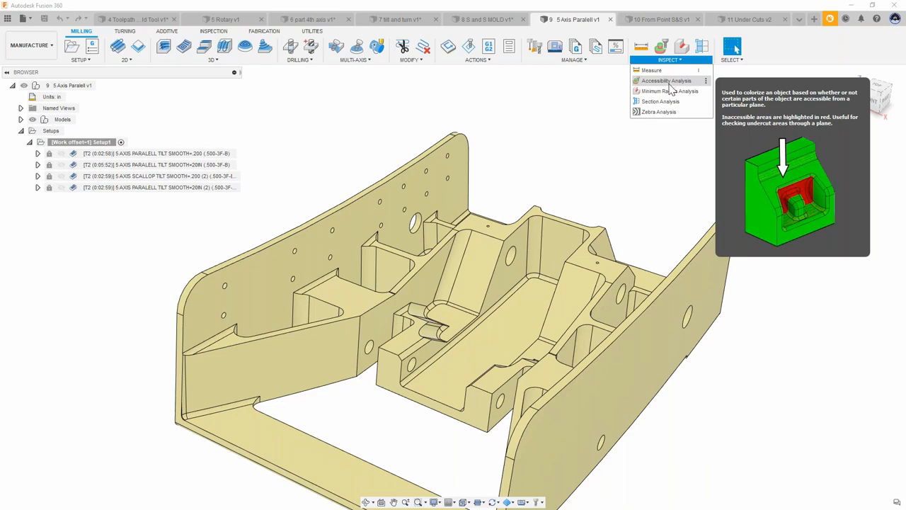
Step: Run an Accessibility Analysis on the part body using a flat face as direction, viewed from the top, then close it
{"action": "left_click", "coordinate": [669, 83]}
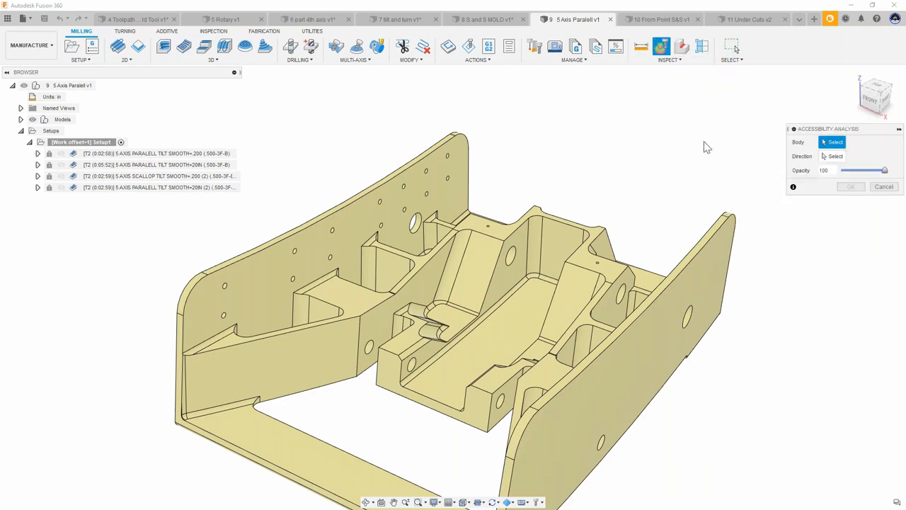
{"action": "scroll", "coordinate": [717, 102], "scroll_direction": "down", "scroll_amount": 2}
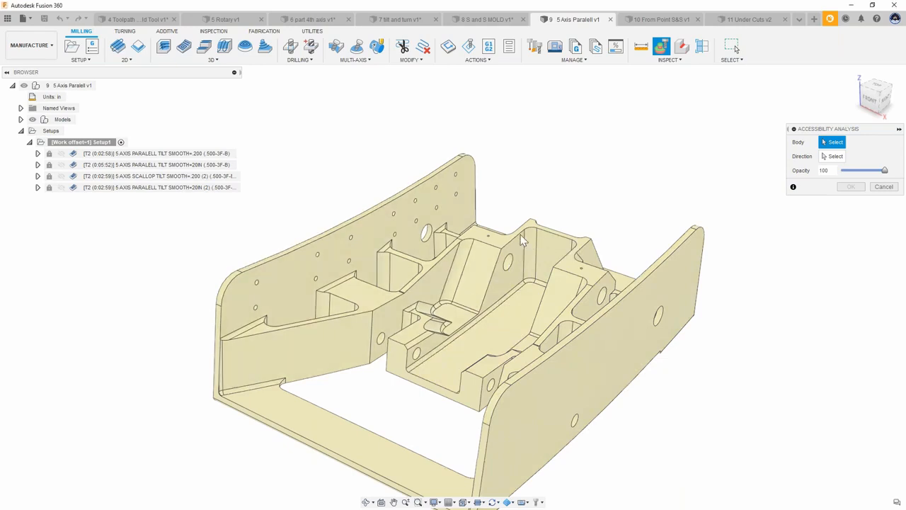
{"action": "left_click", "coordinate": [521, 241]}
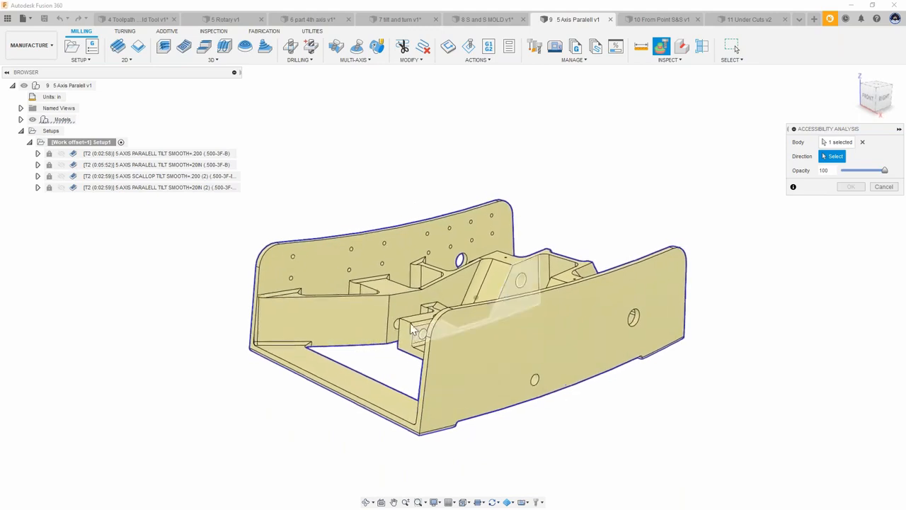
{"action": "left_click", "coordinate": [21, 120]}
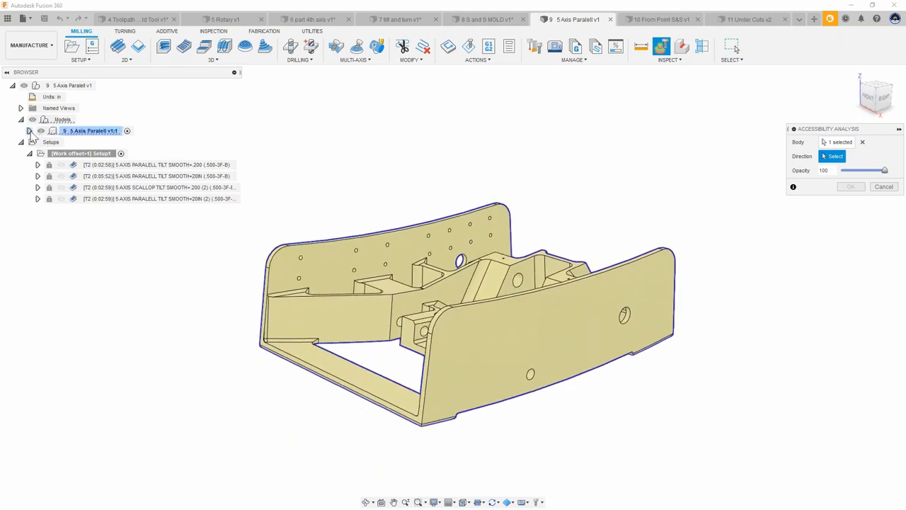
{"action": "left_click", "coordinate": [29, 131]}
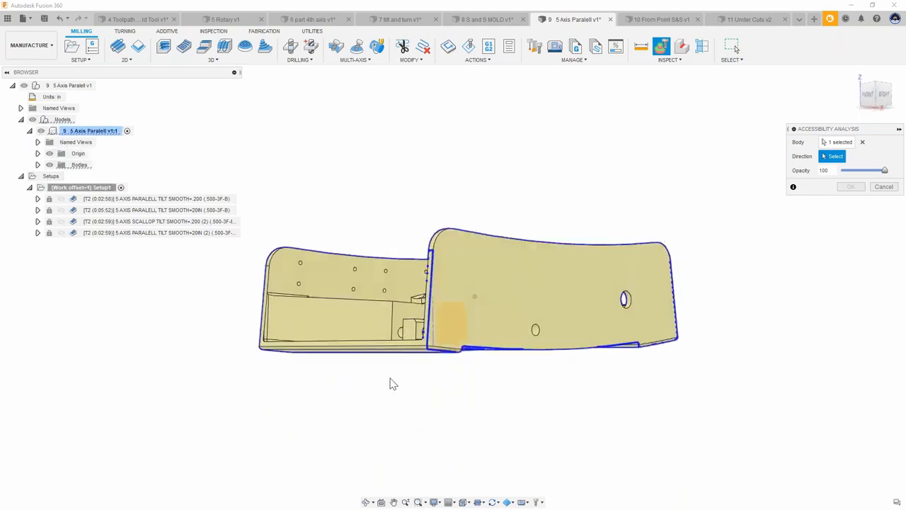
{"action": "left_click", "coordinate": [486, 344]}
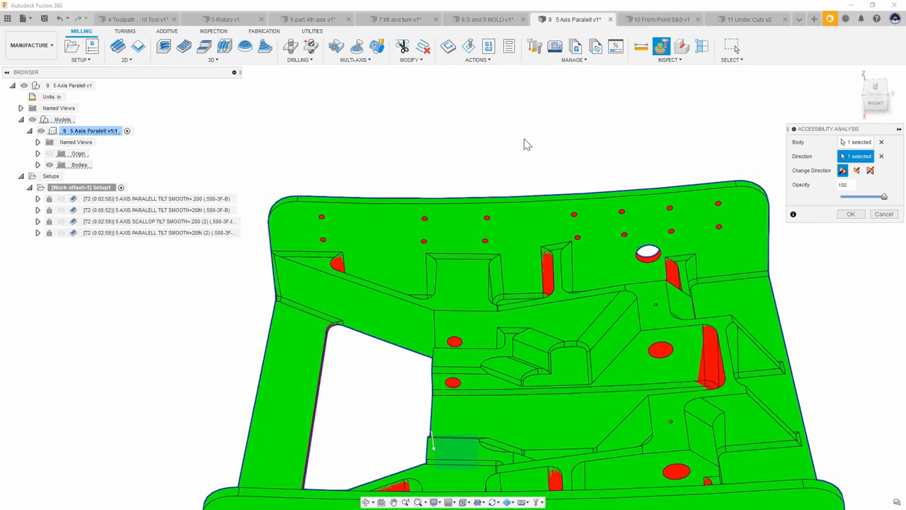
{"action": "left_click", "coordinate": [876, 96]}
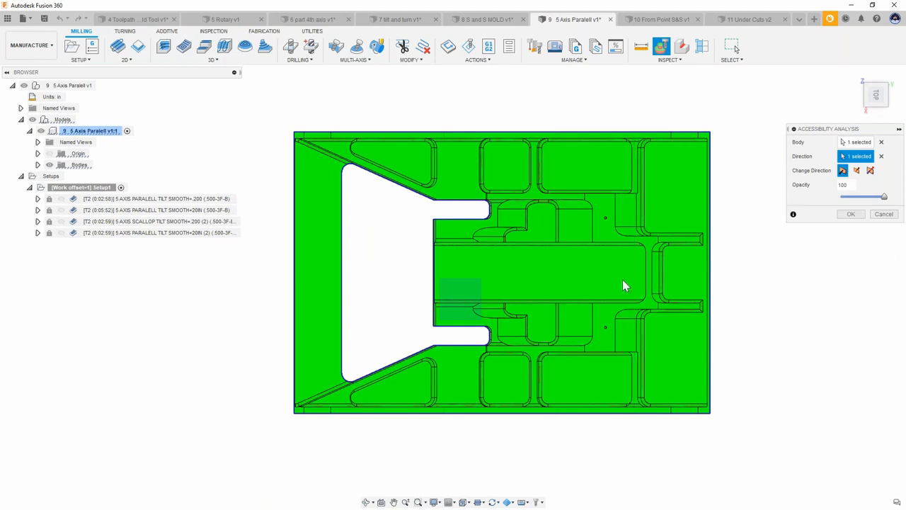
{"action": "middle_click_drag", "start_coordinate": [630, 287], "coordinate": [496, 333], "text": "shift"}
{"action": "scroll", "coordinate": [615, 161], "scroll_direction": "up", "scroll_amount": 3}
{"action": "left_click", "coordinate": [884, 214]}
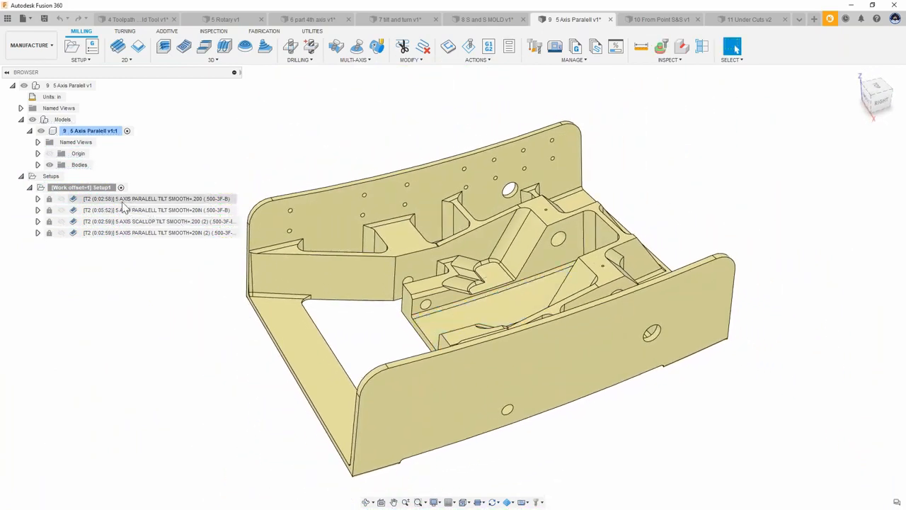
Step: Open the simulation for the 5 AXIS PARALELL TILT SMOOTH=.200 toolpath without unprotecting it for editing
{"action": "double_click", "coordinate": [75, 200]}
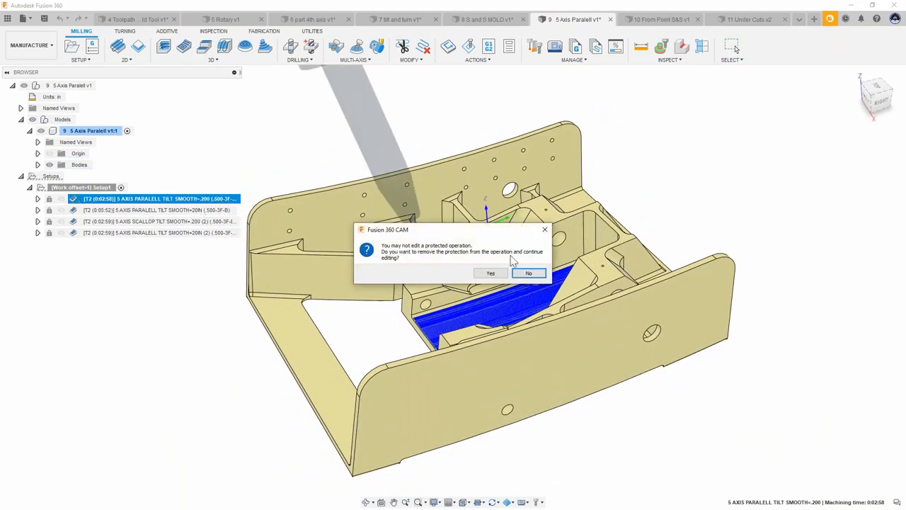
{"action": "left_click", "coordinate": [530, 273]}
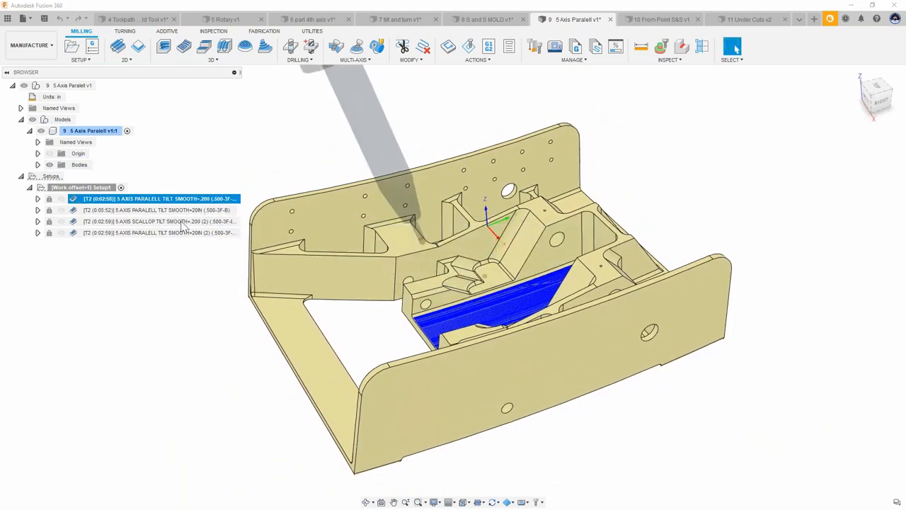
{"action": "right_click", "coordinate": [113, 202]}
{"action": "left_click", "coordinate": [142, 63]}
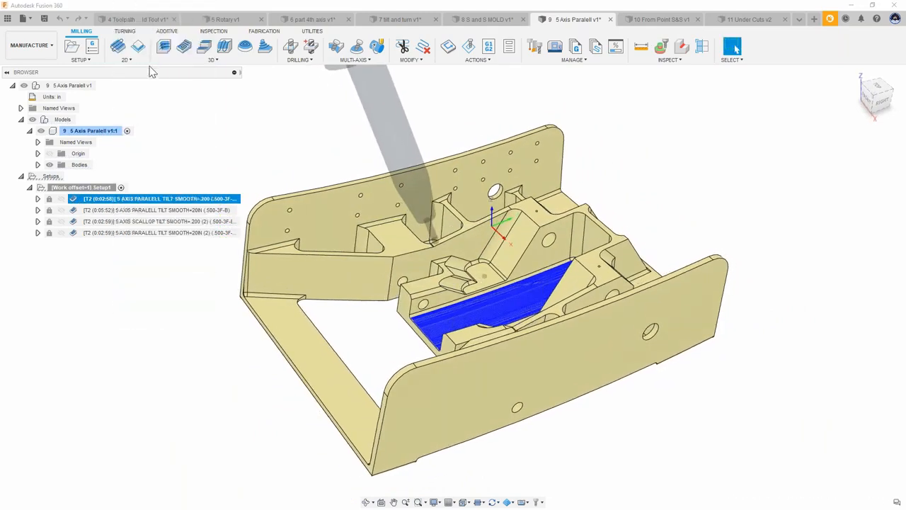
{"action": "left_click", "coordinate": [453, 465]}
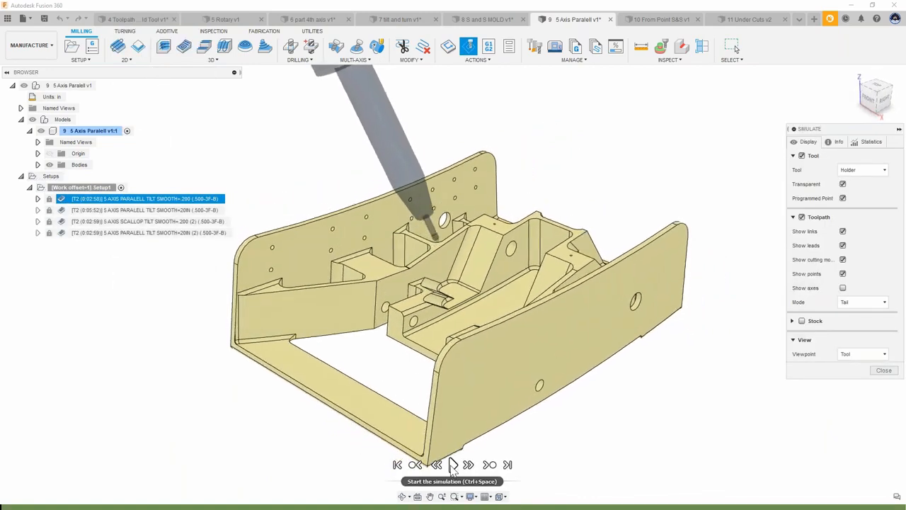
Step: Play the simulation and switch its viewpoint to Model
{"action": "left_click_drag", "start_coordinate": [484, 475], "coordinate": [487, 479]}
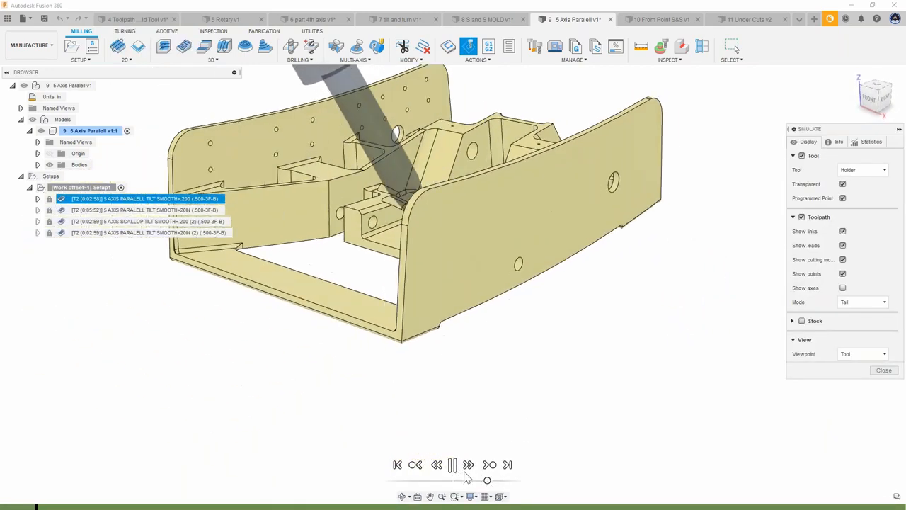
{"action": "left_click", "coordinate": [453, 465]}
{"action": "left_click", "coordinate": [853, 367]}
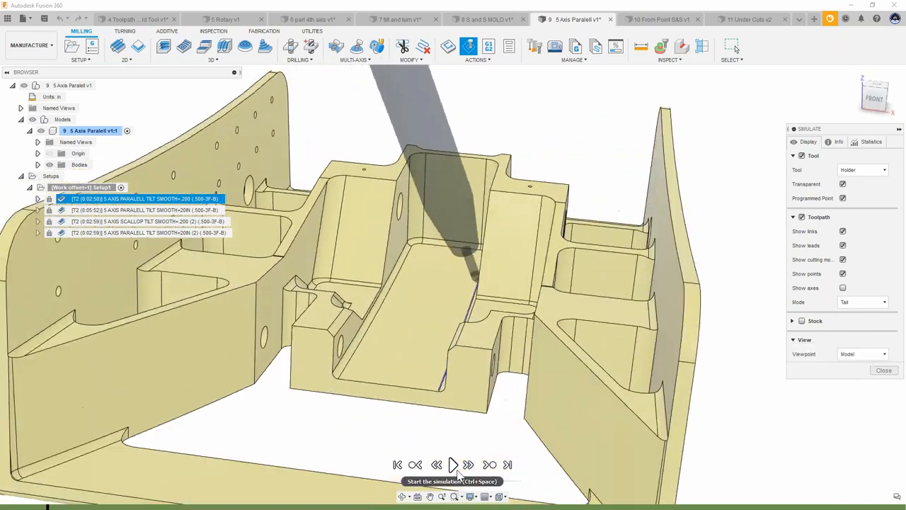
{"action": "left_click", "coordinate": [455, 467]}
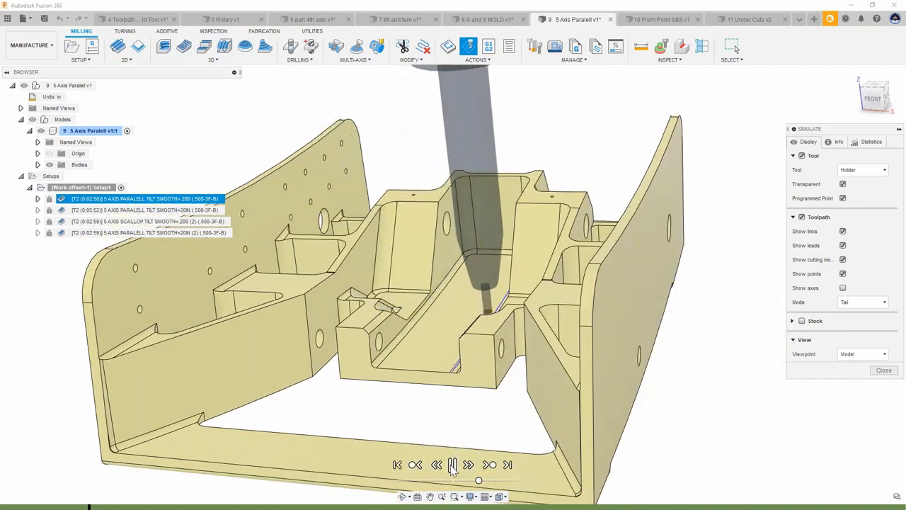
Step: Orbit around the part while the simulation plays, then close the simulation
{"action": "scroll", "coordinate": [458, 238], "scroll_direction": "up", "scroll_amount": 1}
{"action": "middle_click_drag", "start_coordinate": [457, 237], "coordinate": [448, 312], "text": "shift"}
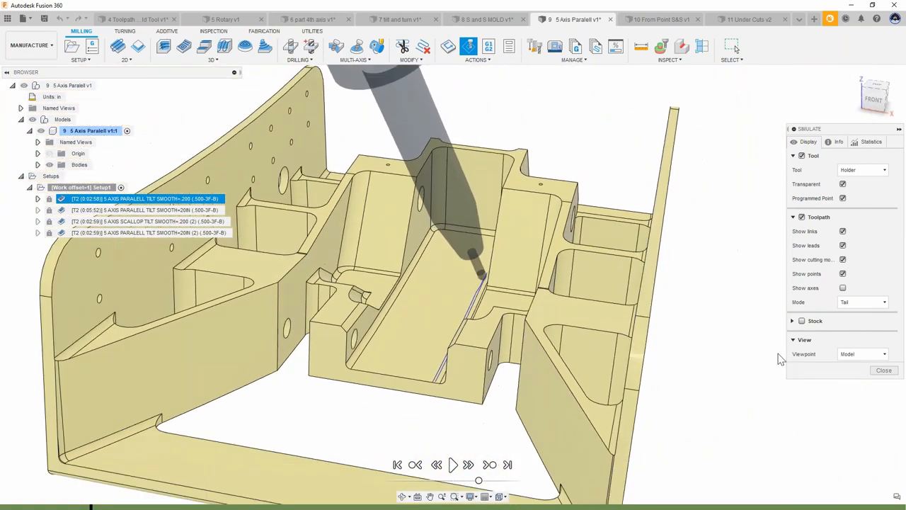
{"action": "left_click", "coordinate": [882, 372]}
{"action": "left_click", "coordinate": [790, 285]}
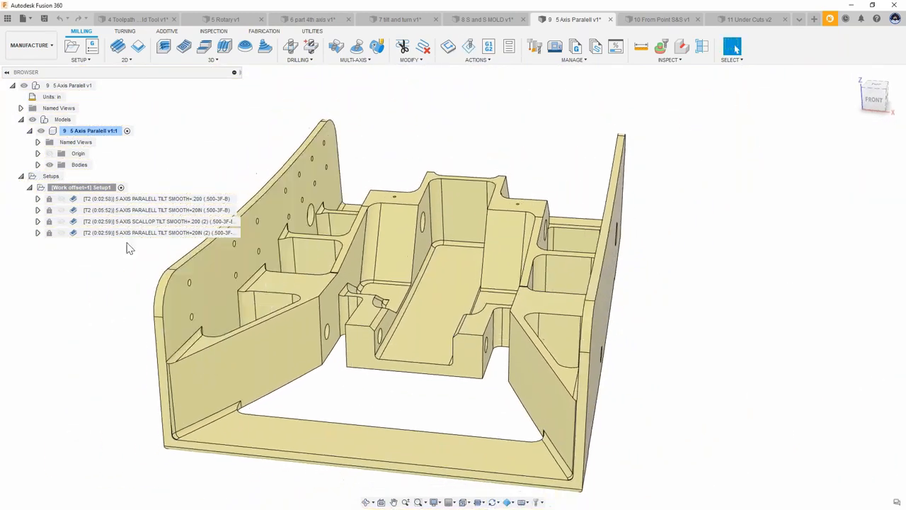
Step: Open the 5 AXIS PARALELL TILT SMOOTH=20IN toolpath for editing, review its Multi-Axis tool axis settings and close it
{"action": "double_click", "coordinate": [79, 211]}
{"action": "left_click", "coordinate": [491, 273]}
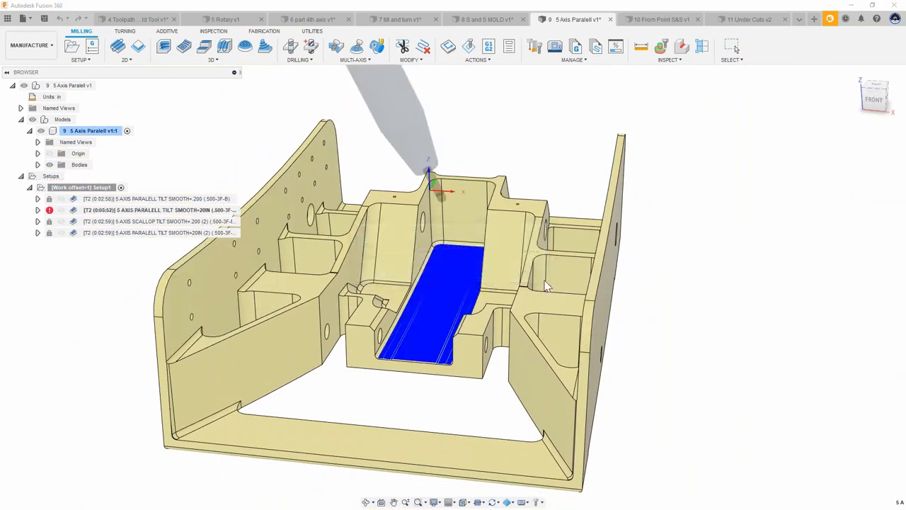
{"action": "left_click", "coordinate": [803, 146]}
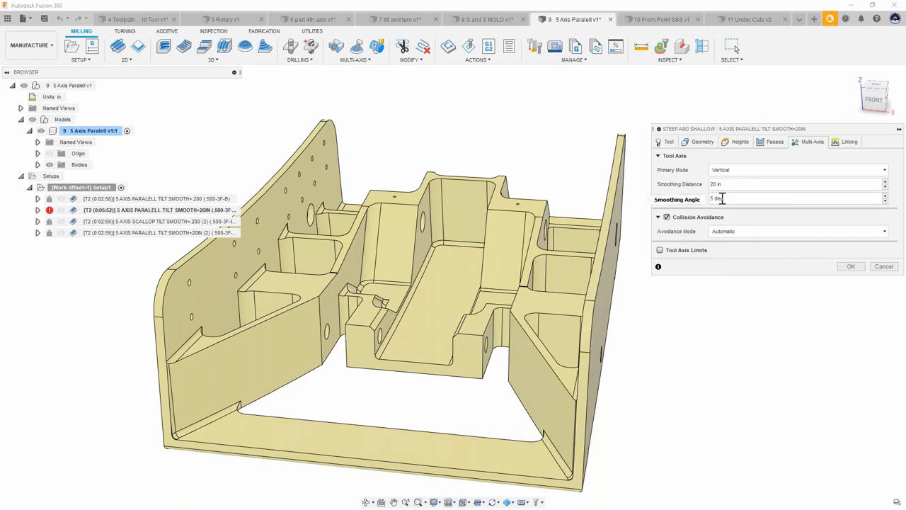
{"action": "mouse_move", "coordinate": [722, 198]}
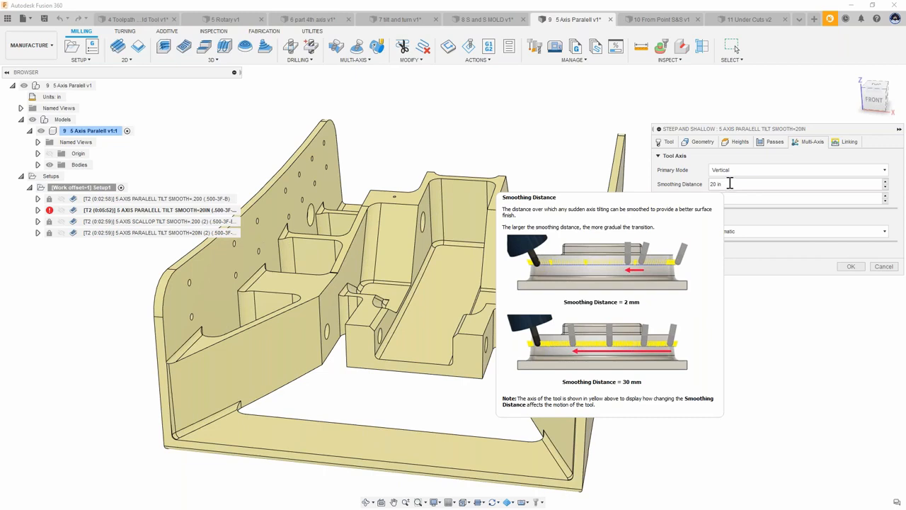
{"action": "left_click", "coordinate": [852, 267]}
Step: Simulate the 5 AXIS PARALELL TILT SMOOTH=20IN toolpath, play it, then close the simulation
{"action": "right_click", "coordinate": [157, 210]}
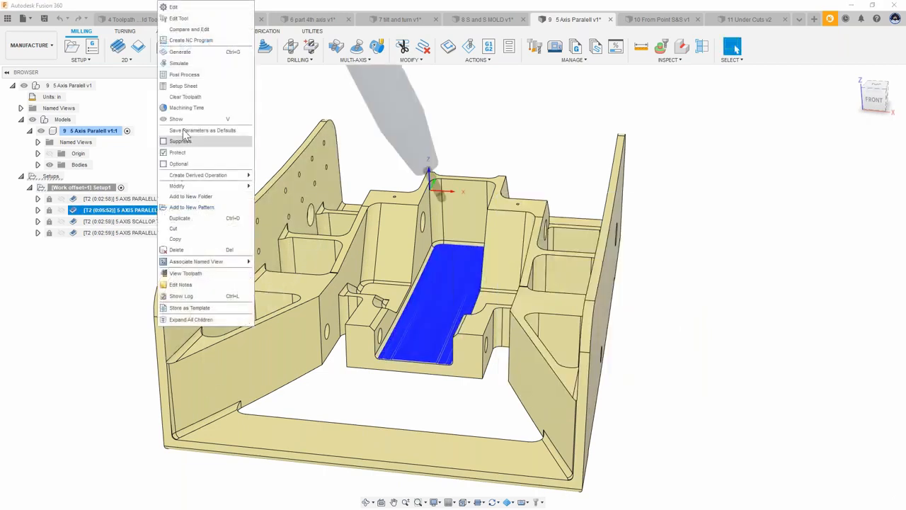
{"action": "left_click", "coordinate": [179, 63]}
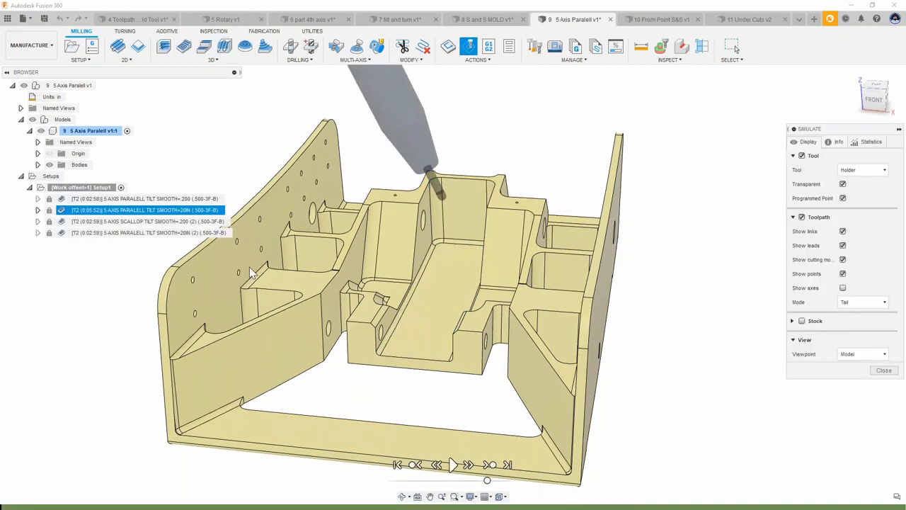
{"action": "left_click", "coordinate": [451, 466]}
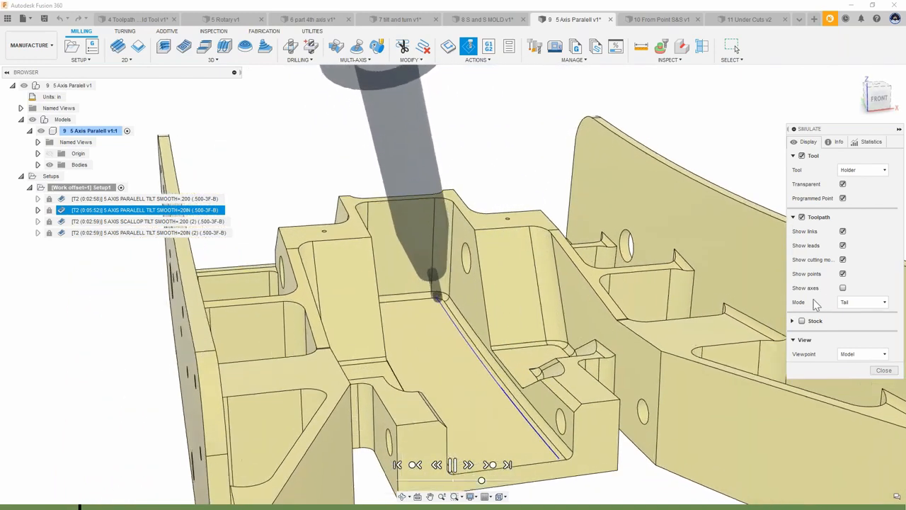
{"action": "left_click", "coordinate": [843, 287]}
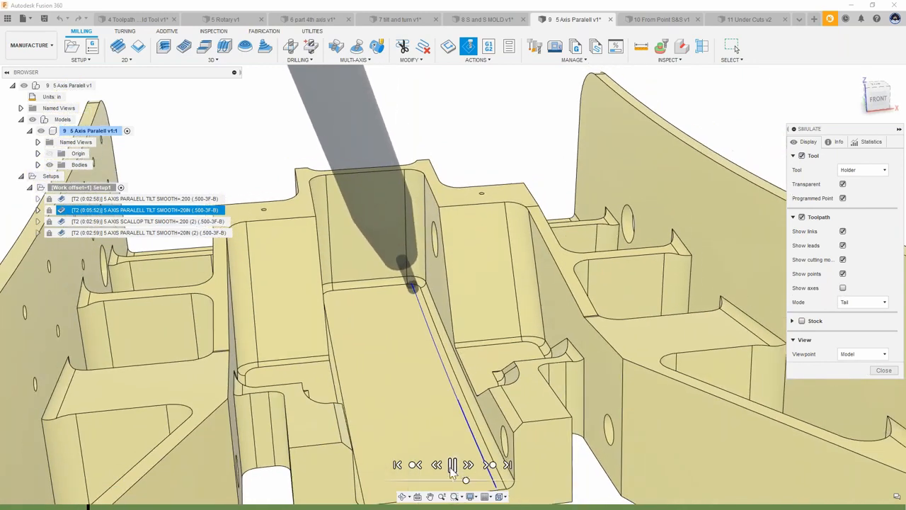
{"action": "left_click", "coordinate": [883, 371]}
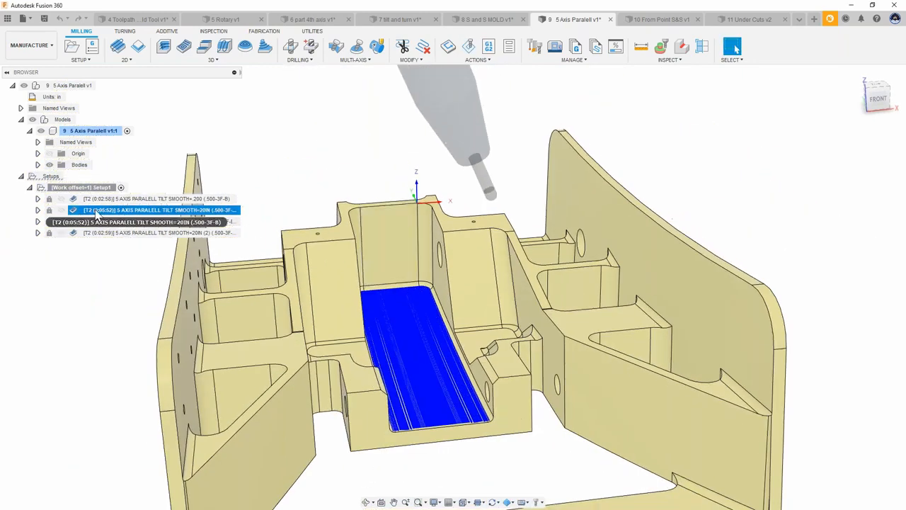
Step: Try to edit the protected 5 AXIS PARALELL TILT SMOOTH=20IN toolpath and dismiss the unprotect prompt
{"action": "double_click", "coordinate": [78, 211]}
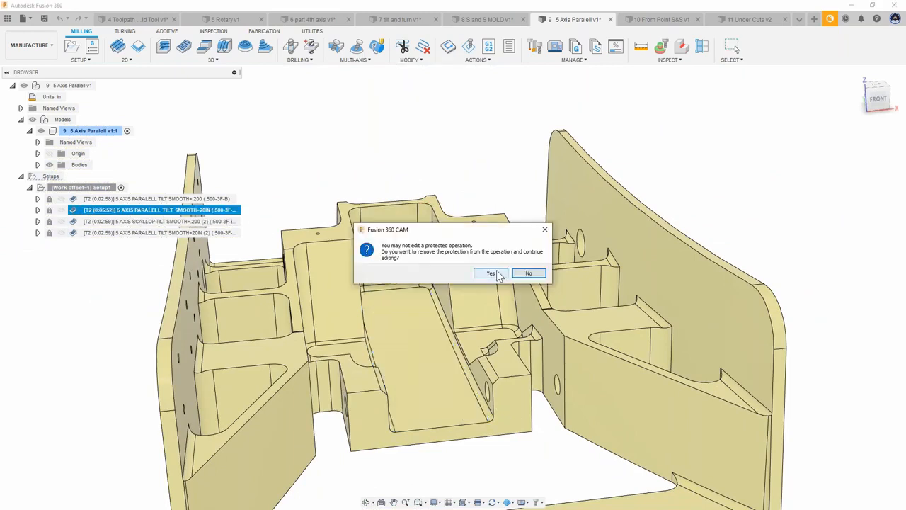
{"action": "left_click", "coordinate": [545, 231]}
Step: Simulate the 5 AXIS PARALELL TILT SMOOTH=20IN toolpath again, play it and scrub the timeline
{"action": "right_click", "coordinate": [128, 213]}
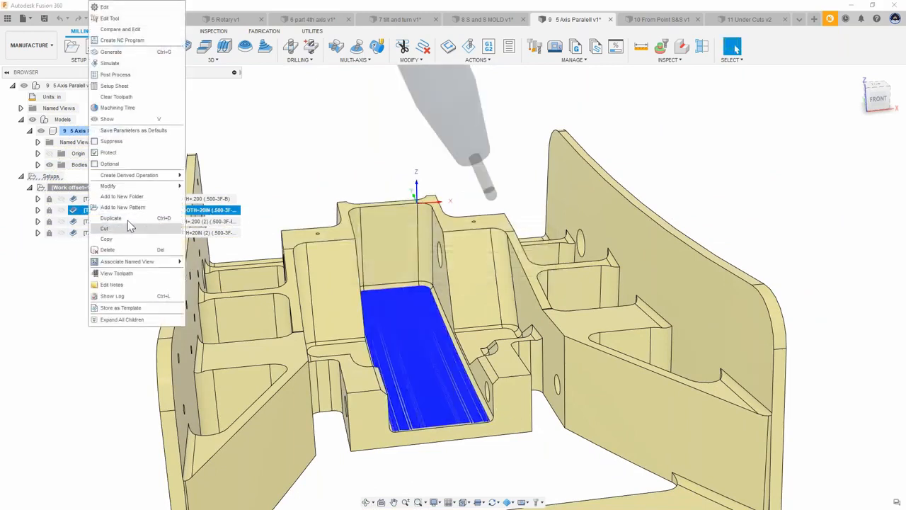
{"action": "left_click", "coordinate": [121, 68]}
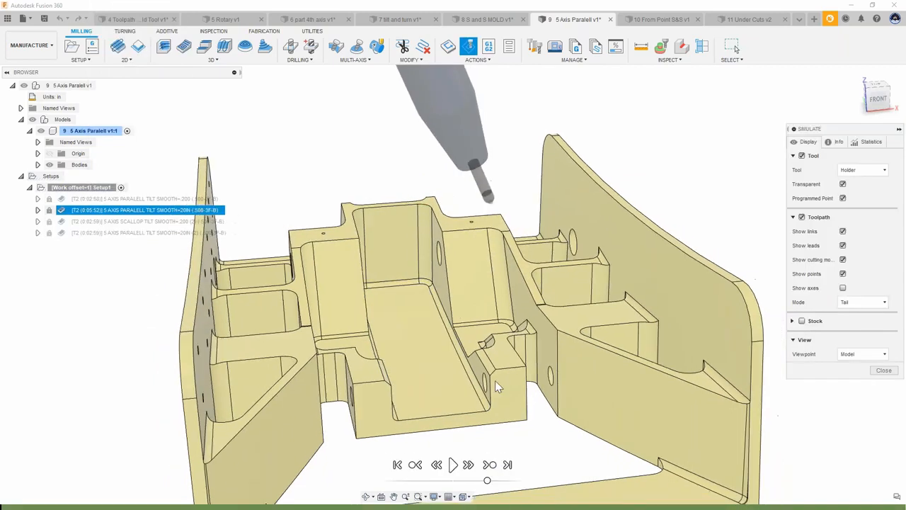
{"action": "left_click", "coordinate": [454, 464]}
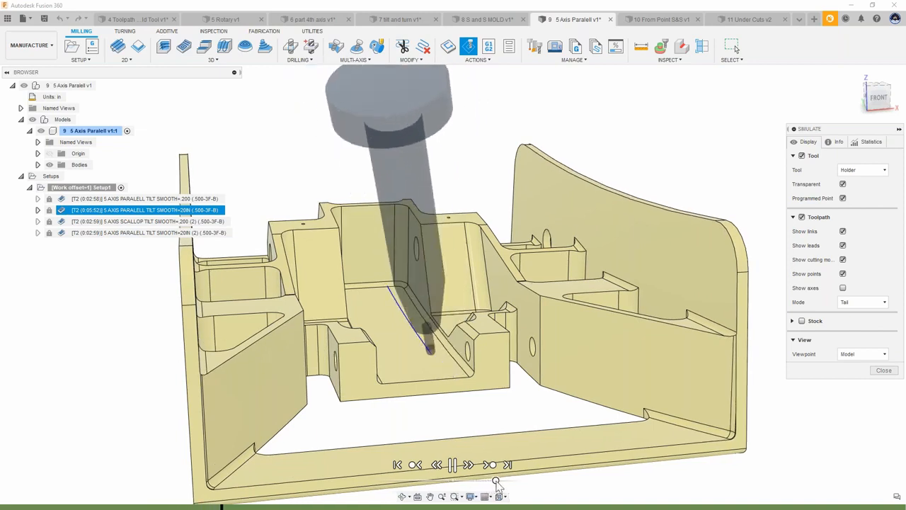
{"action": "left_click_drag", "start_coordinate": [487, 482], "coordinate": [479, 482]}
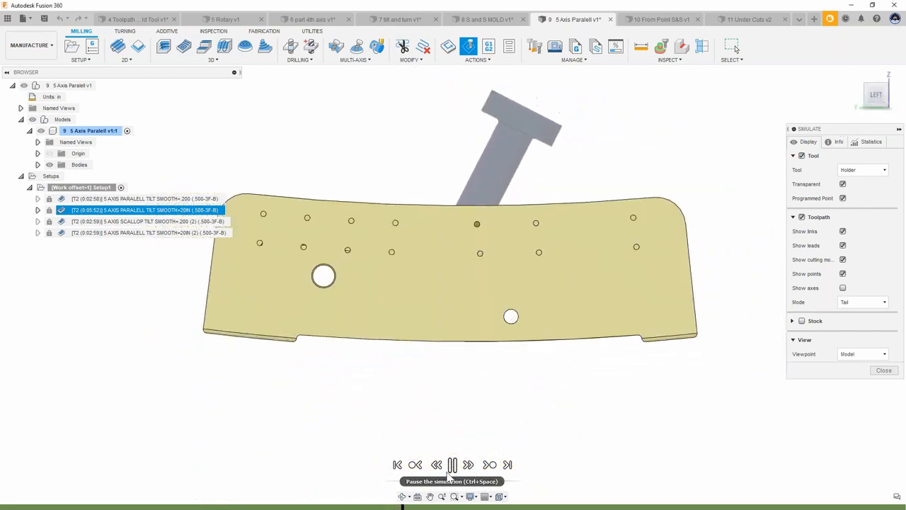
Step: Inspect the tilted tool in wireframe from the side and around the part, then close the simulation
{"action": "key", "text": "ctrl+7"}
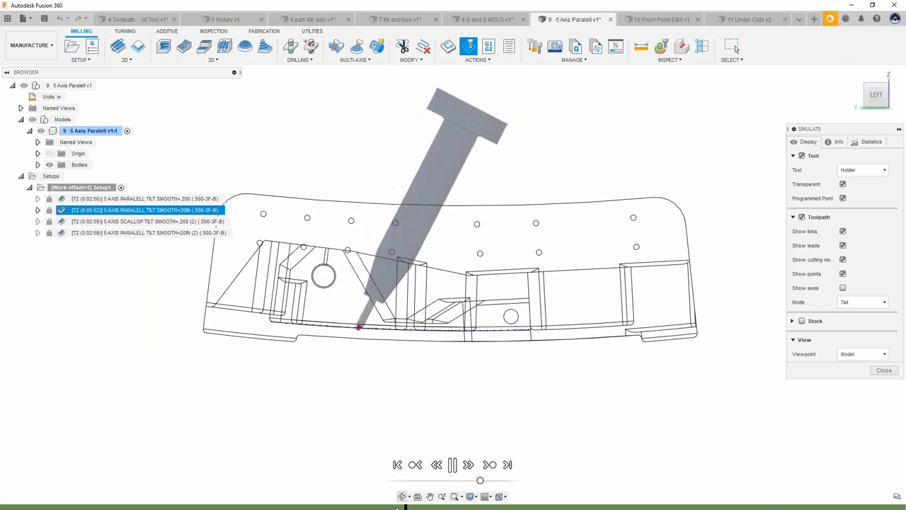
{"action": "scroll", "coordinate": [404, 376], "scroll_direction": "down", "scroll_amount": 1}
{"action": "scroll", "coordinate": [386, 379], "scroll_direction": "down", "scroll_amount": 1}
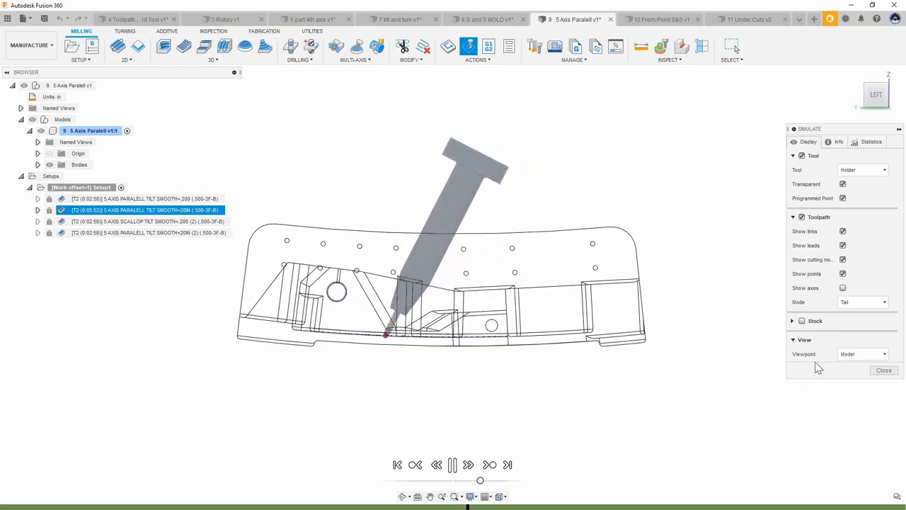
{"action": "mouse_move", "coordinate": [774, 278]}
{"action": "middle_mouse_down", "text": "shift"}
{"action": "mouse_move", "coordinate": [726, 260]}
{"action": "mouse_move", "coordinate": [741, 348]}
{"action": "mouse_move", "coordinate": [602, 435]}
{"action": "mouse_move", "coordinate": [479, 486]}
{"action": "middle_mouse_up", "text": "shift"}
{"action": "mouse_move", "coordinate": [482, 482]}
{"action": "left_mouse_down"}
{"action": "mouse_move", "coordinate": [498, 482]}
{"action": "mouse_move", "coordinate": [488, 481]}
{"action": "left_mouse_up"}
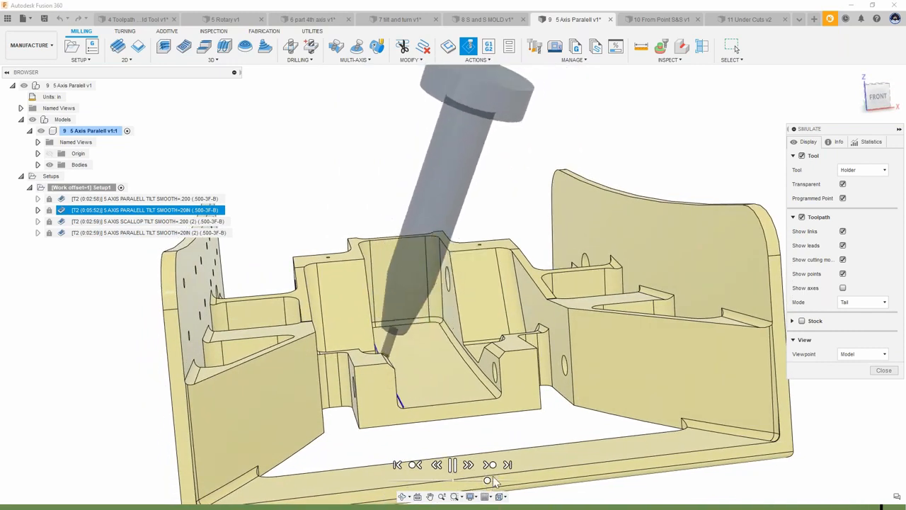
{"action": "scroll", "coordinate": [496, 319], "scroll_direction": "down", "scroll_amount": 2}
{"action": "middle_click_drag", "start_coordinate": [510, 333], "coordinate": [609, 340], "text": "shift"}
{"action": "left_click", "coordinate": [885, 372]}
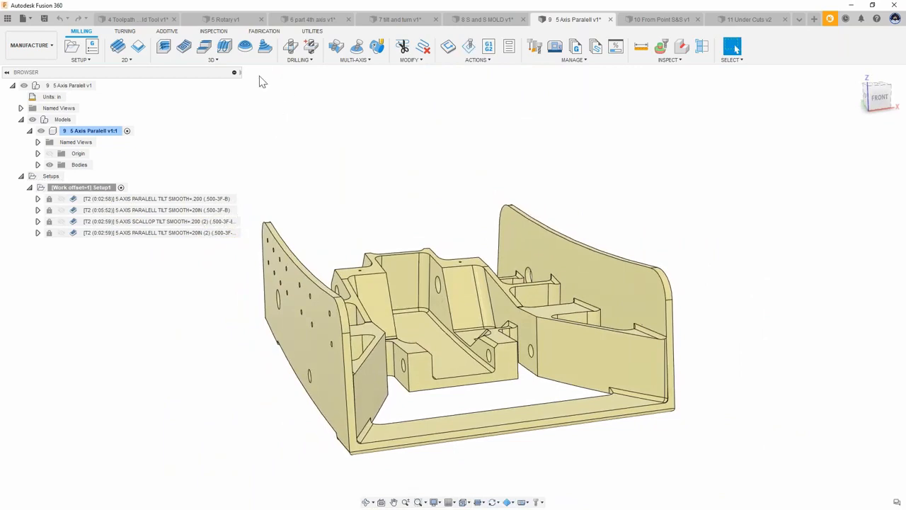
Step: Start a new Steep and Shallow operation and open its Multi-Axis settings
{"action": "left_click", "coordinate": [183, 47]}
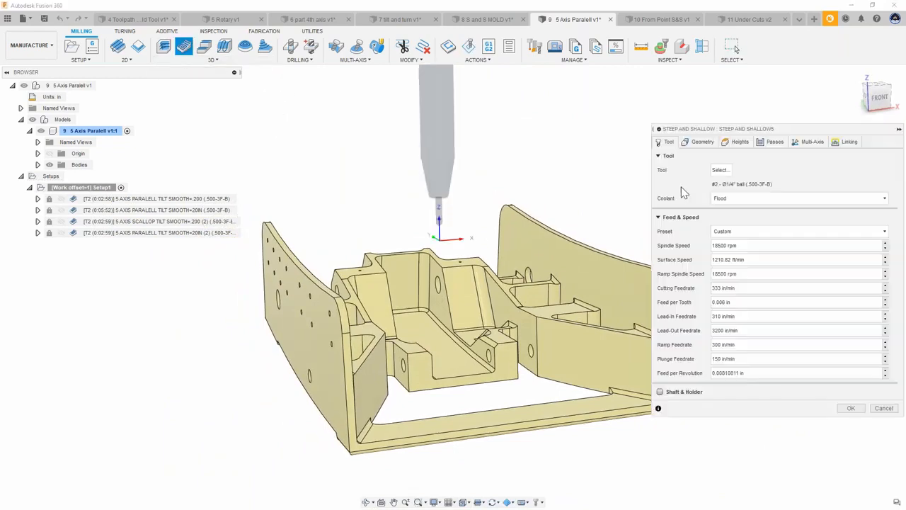
{"action": "left_click", "coordinate": [813, 142]}
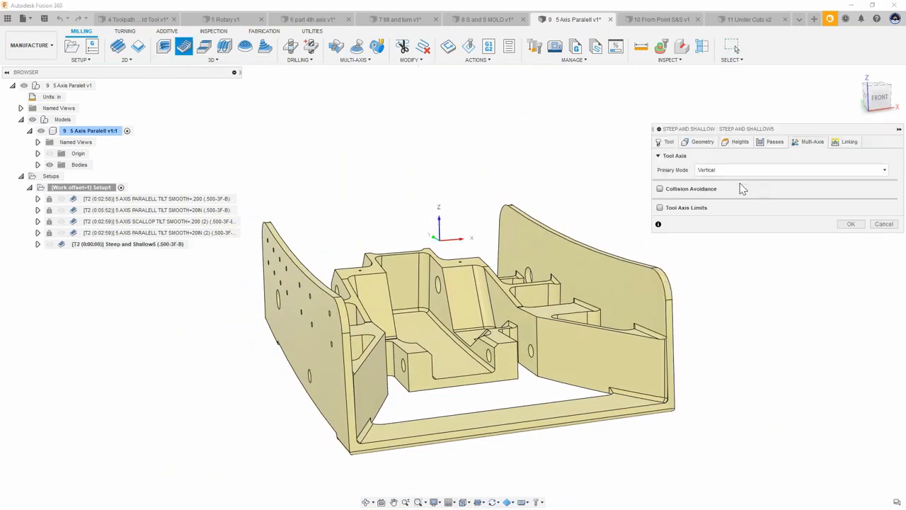
{"action": "left_click", "coordinate": [660, 190]}
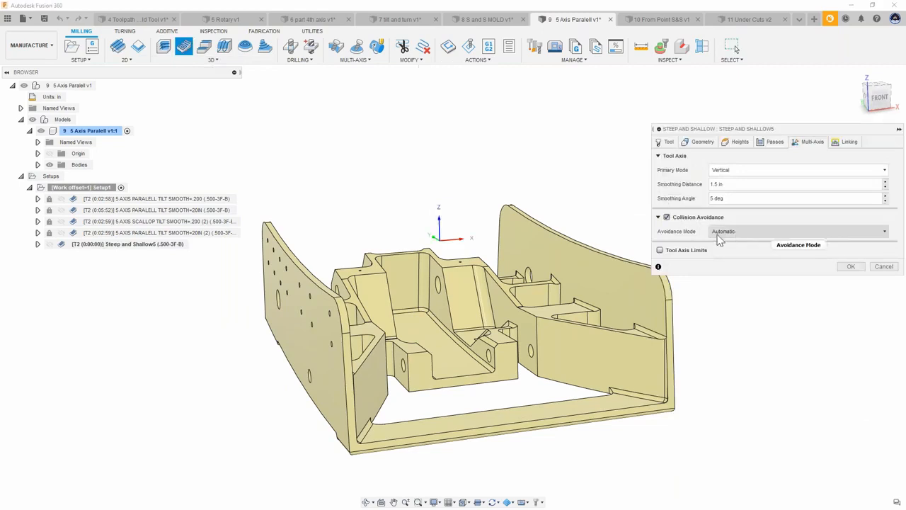
{"action": "left_click", "coordinate": [667, 218]}
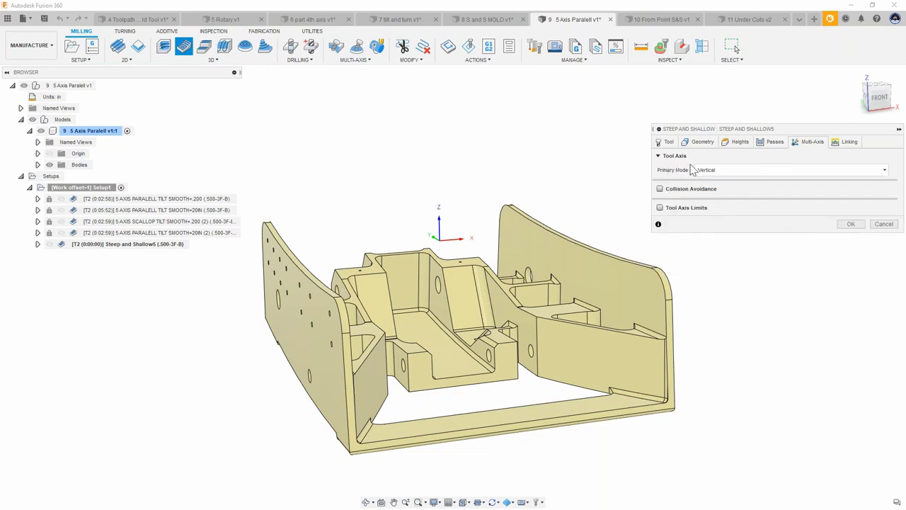
Step: Set the tool axis Primary Mode to Lead and lean and enable Override Tilt Angle
{"action": "left_click", "coordinate": [720, 172]}
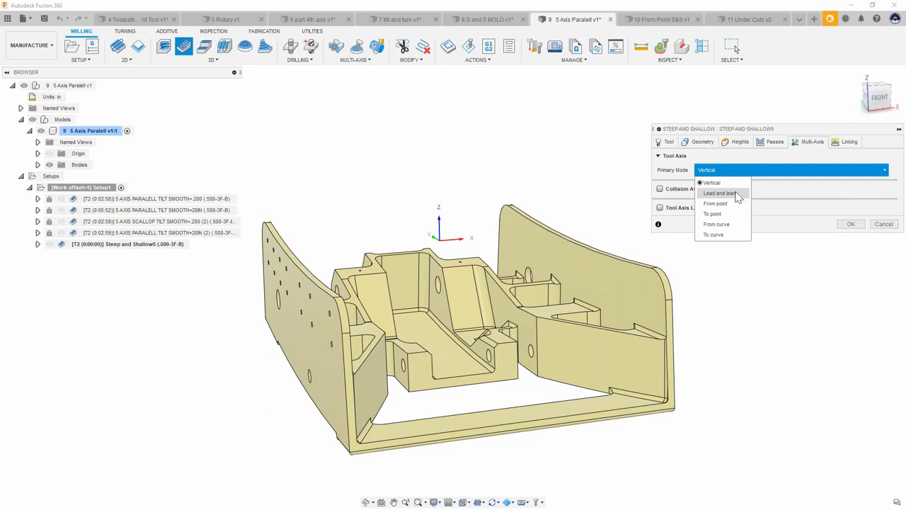
{"action": "left_click", "coordinate": [736, 194]}
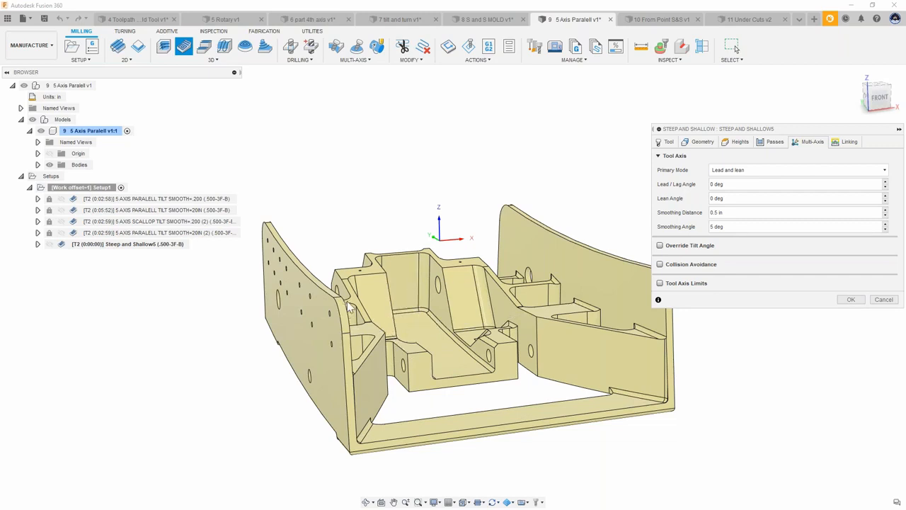
{"action": "left_click", "coordinate": [660, 246]}
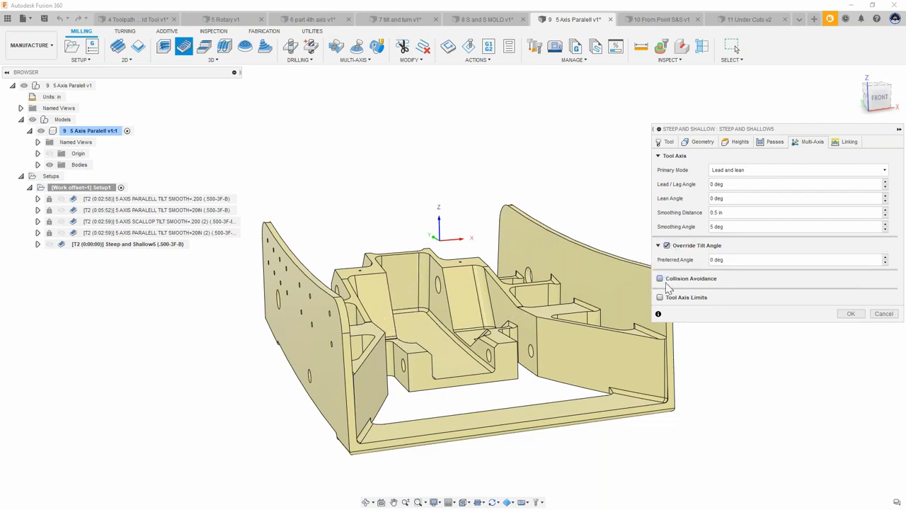
Step: Enable Collision Avoidance and review the Avoidance Mode options, keeping From point
{"action": "left_click", "coordinate": [660, 278]}
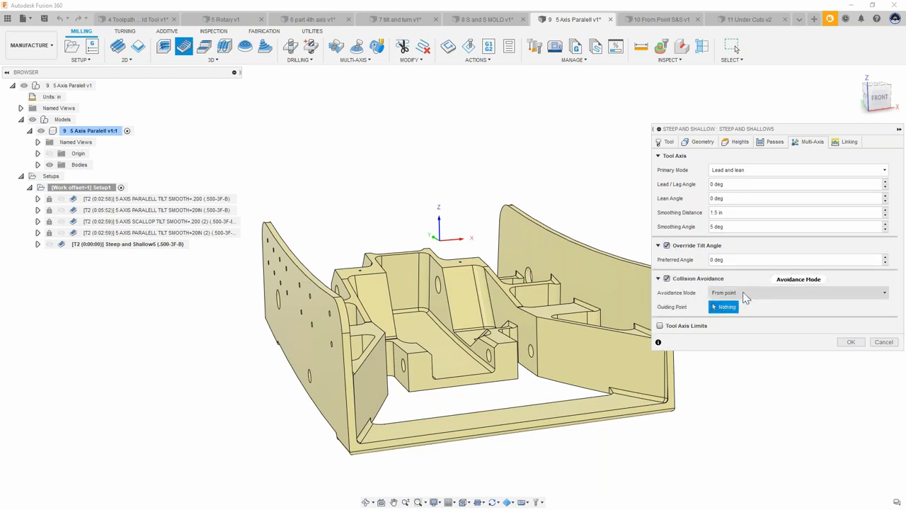
{"action": "left_click", "coordinate": [743, 294]}
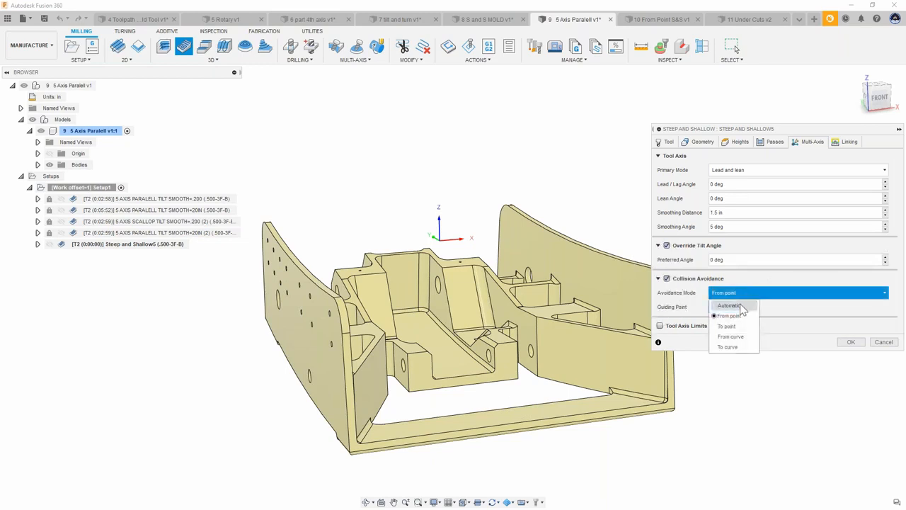
{"action": "left_click", "coordinate": [696, 308]}
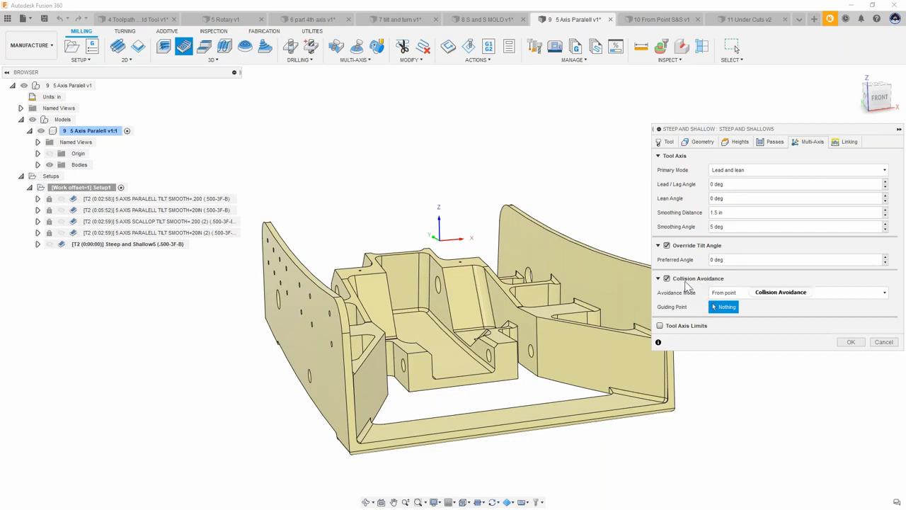
{"action": "mouse_move", "coordinate": [687, 284]}
Step: Enable Tool Axis Limits and review the Limit Type options, keeping Maximum tilt
{"action": "left_click", "coordinate": [660, 326]}
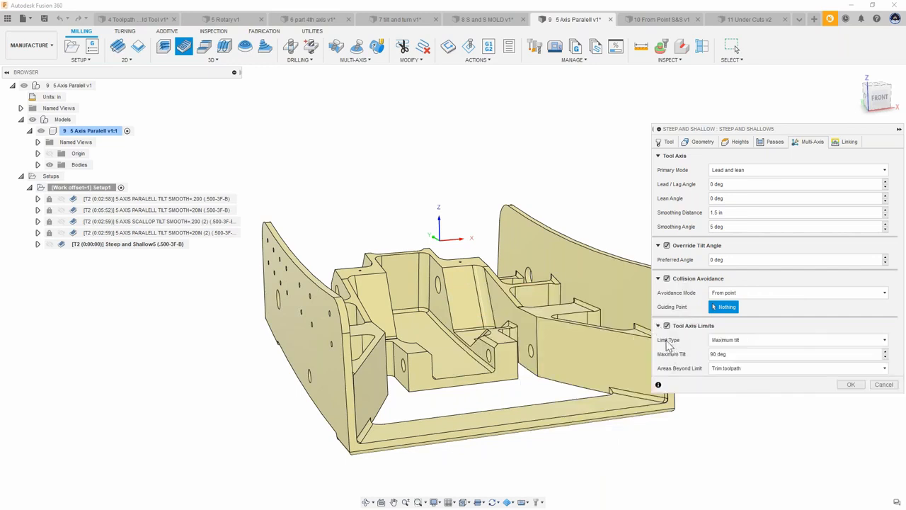
{"action": "left_click", "coordinate": [730, 343]}
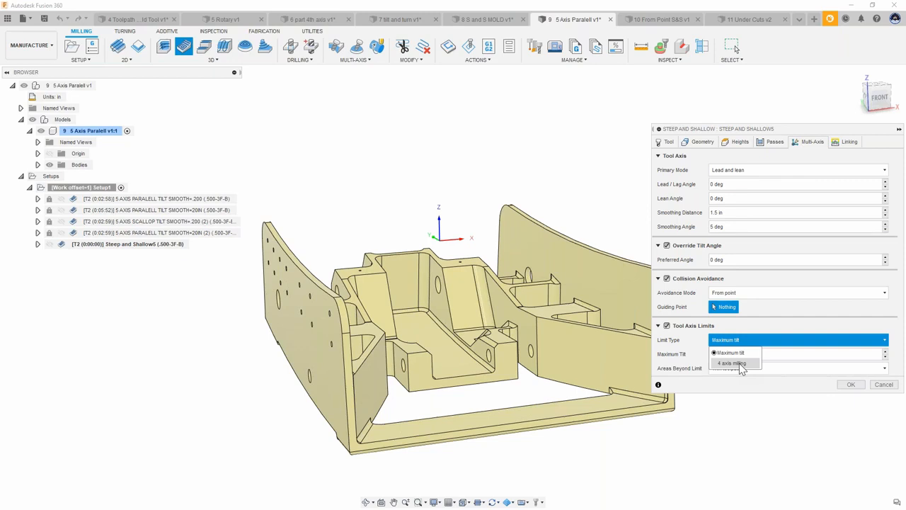
{"action": "left_click", "coordinate": [685, 354]}
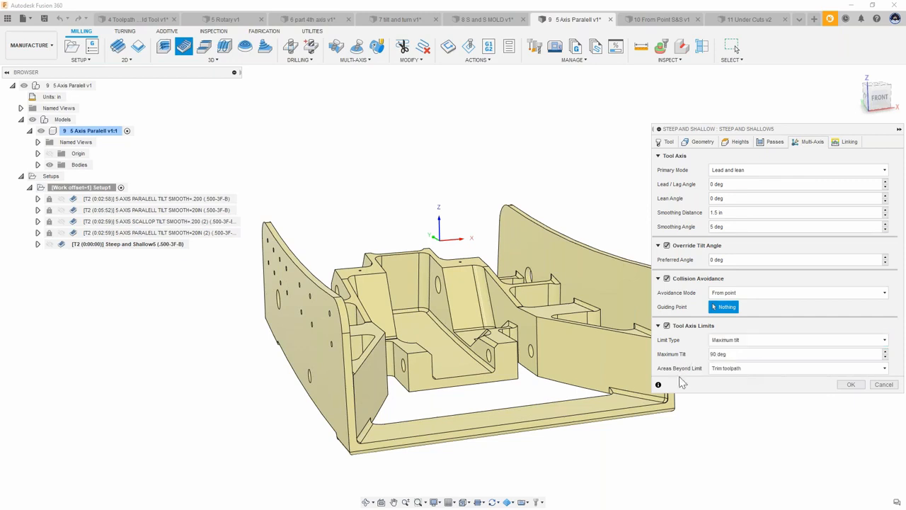
Step: Set Maximum Tilt to 45, review the Areas Beyond Limit options, and cancel the Steep and Shallow operation
{"action": "left_click_drag", "start_coordinate": [736, 358], "coordinate": [675, 357]}
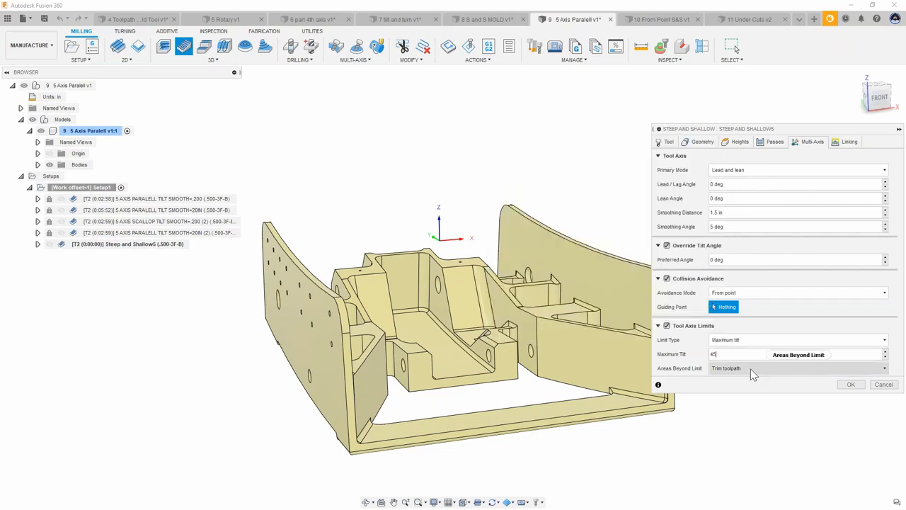
{"action": "mouse_move", "coordinate": [752, 371]}
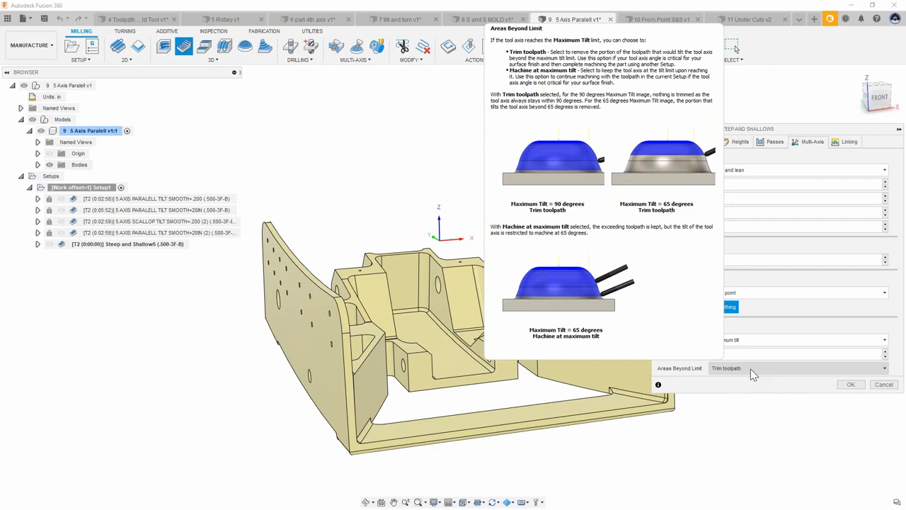
{"action": "left_click", "coordinate": [750, 369]}
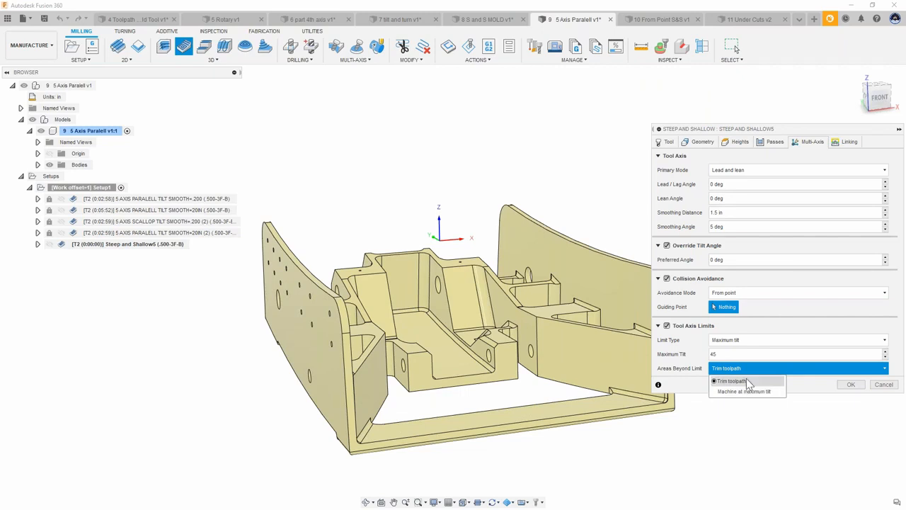
{"action": "left_click", "coordinate": [889, 387]}
{"action": "left_click", "coordinate": [889, 387]}
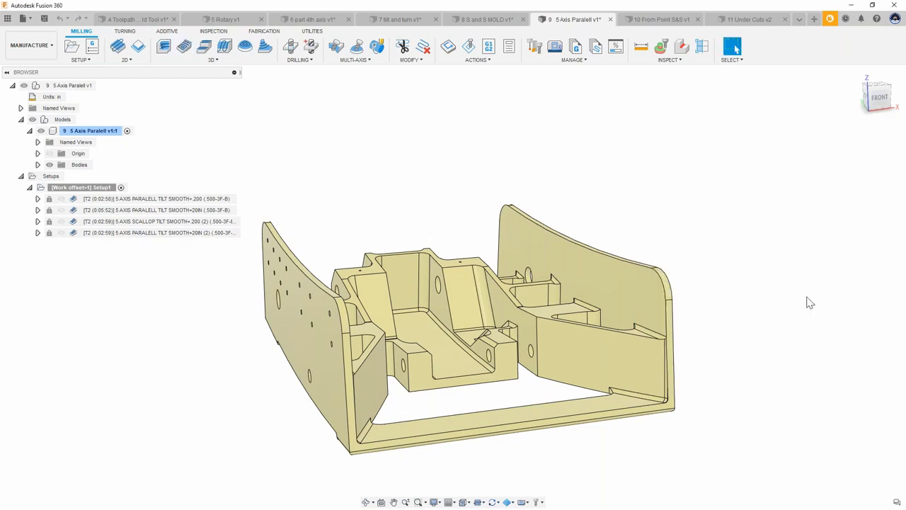
Step: Switch to the 10 From Point S&S v1 document and start a simulation of the Steep and Shallow1 (2) toolpath
{"action": "left_click", "coordinate": [662, 19]}
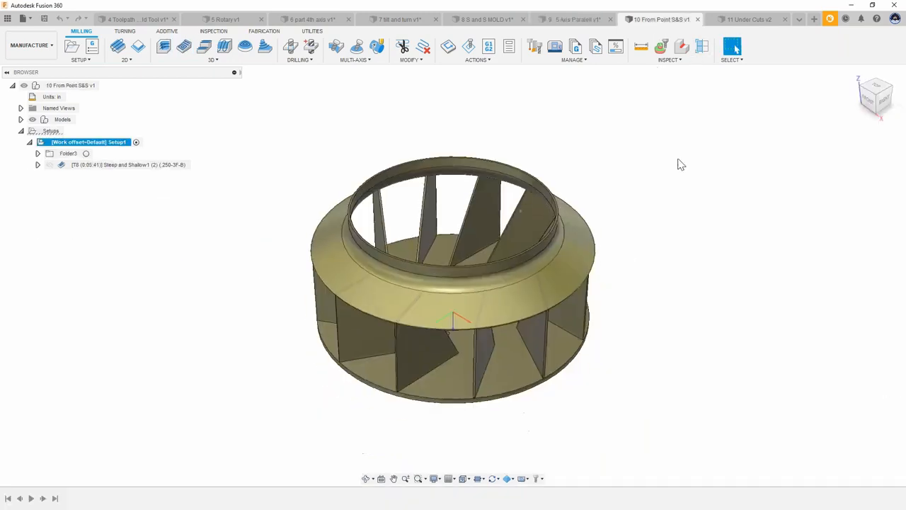
{"action": "left_click", "coordinate": [63, 170]}
{"action": "left_click", "coordinate": [324, 171]}
{"action": "middle_click_drag", "start_coordinate": [323, 171], "coordinate": [427, 362], "text": "shift"}
{"action": "left_click", "coordinate": [484, 370]}
{"action": "middle_click_drag", "start_coordinate": [577, 383], "coordinate": [613, 266], "text": "shift"}
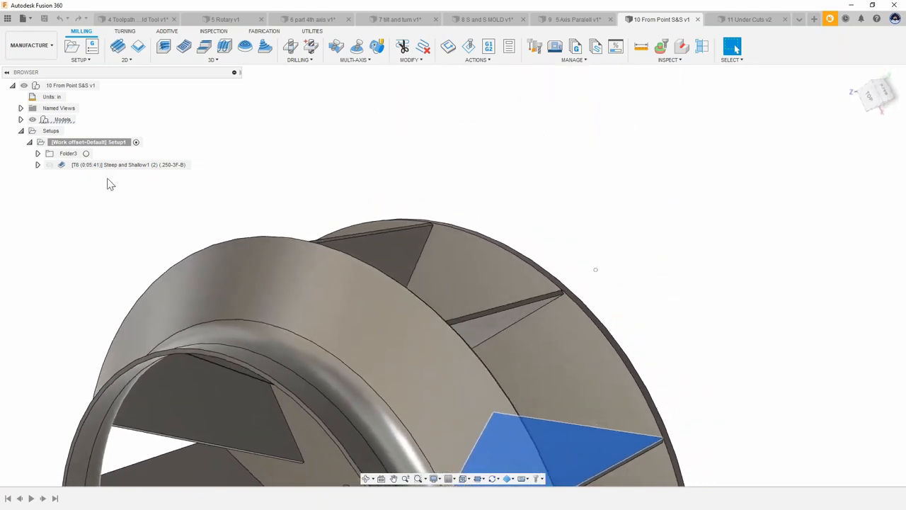
{"action": "right_click", "coordinate": [65, 167]}
{"action": "left_click", "coordinate": [89, 229]}
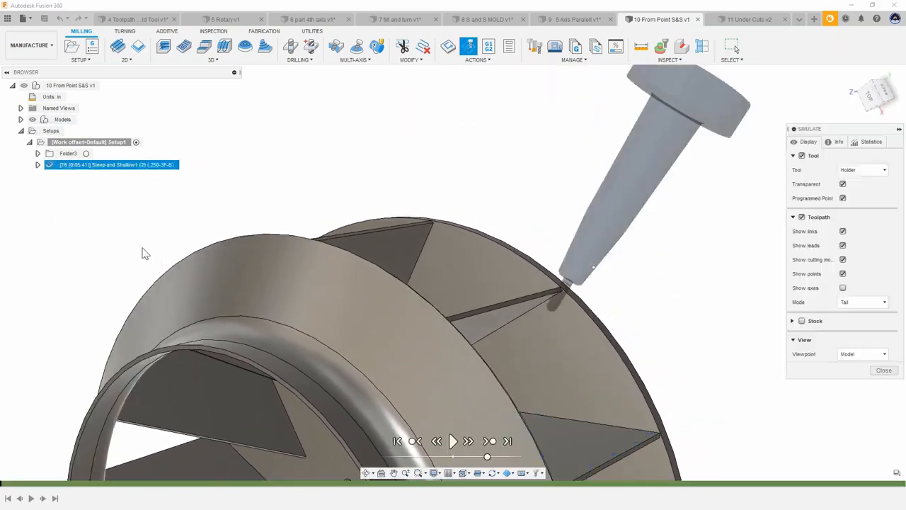
Step: Play the simulation, orbiting around the impeller blades to watch the tool motion, then close the simulation
{"action": "left_click", "coordinate": [454, 441]}
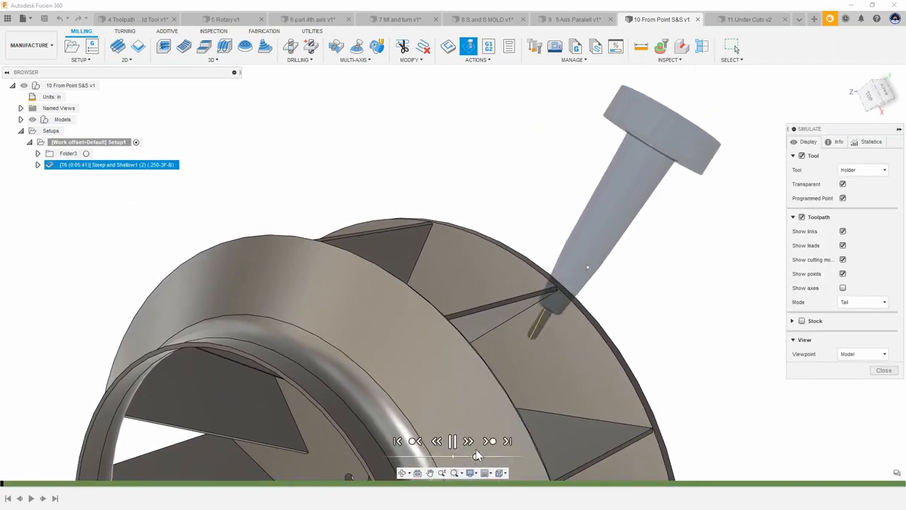
{"action": "middle_click_drag", "start_coordinate": [478, 459], "coordinate": [425, 319], "text": "shift"}
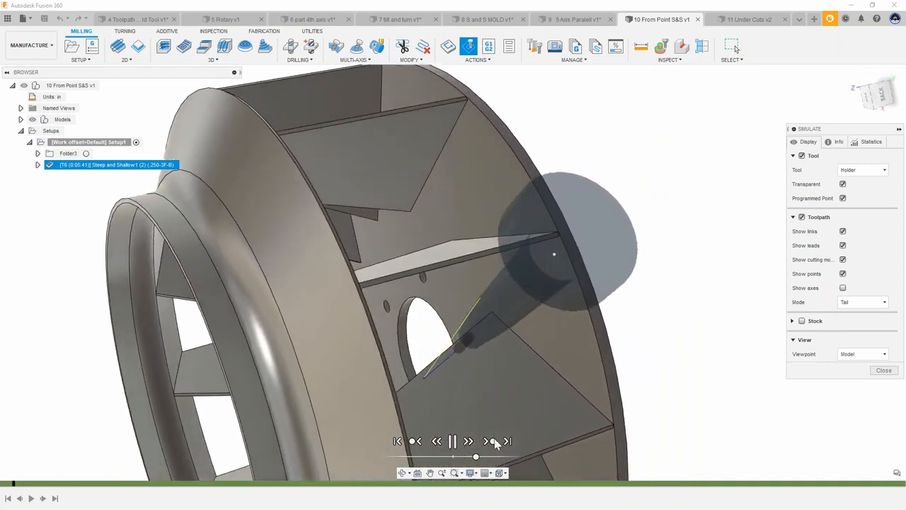
{"action": "left_click_drag", "start_coordinate": [477, 456], "coordinate": [481, 457]}
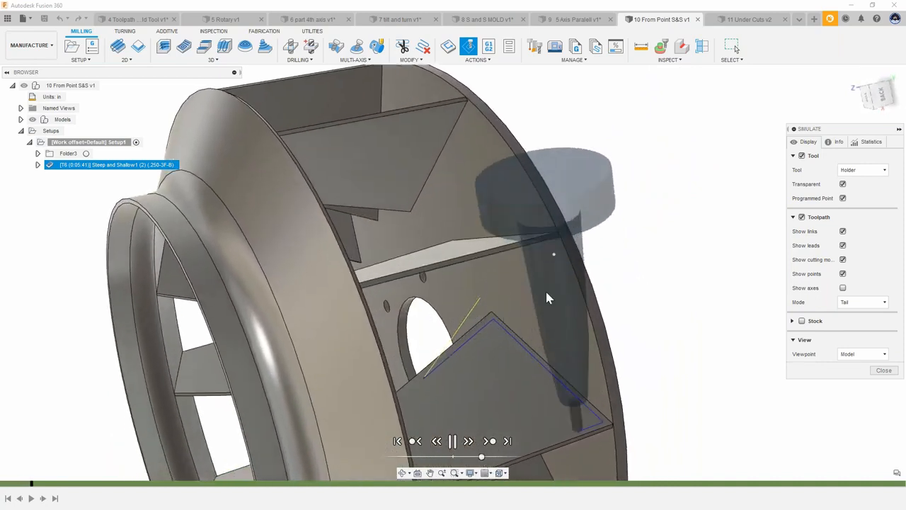
{"action": "middle_click_drag", "start_coordinate": [545, 290], "coordinate": [603, 277], "text": "shift"}
{"action": "middle_click_drag", "start_coordinate": [476, 331], "coordinate": [542, 246], "text": "shift"}
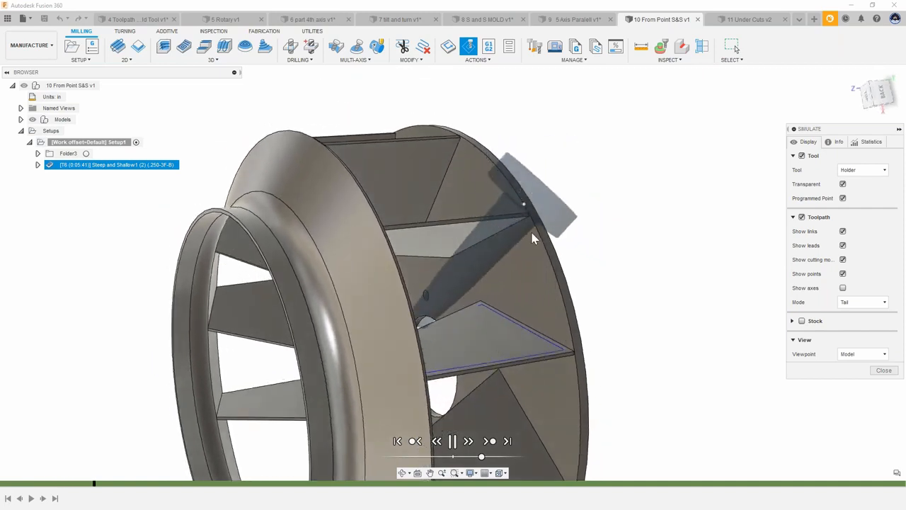
{"action": "middle_click_drag", "start_coordinate": [527, 276], "coordinate": [544, 191], "text": "shift"}
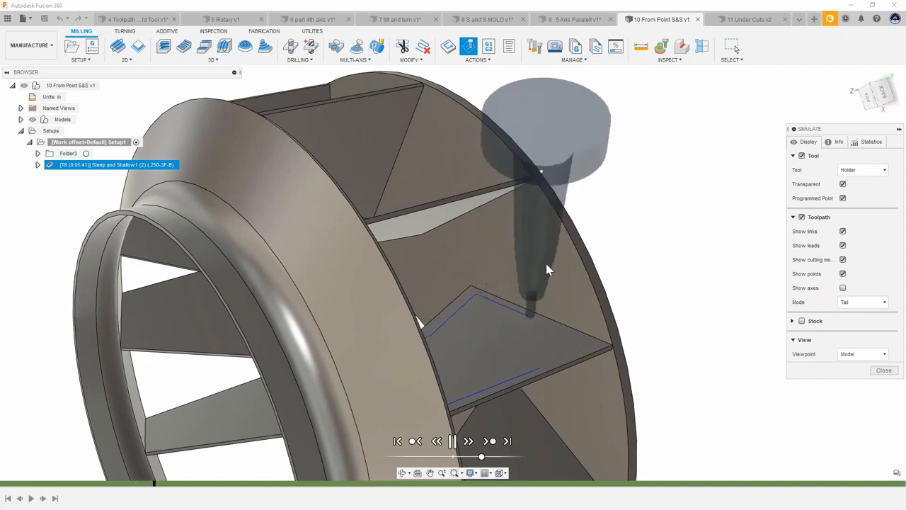
{"action": "middle_click_drag", "start_coordinate": [551, 252], "coordinate": [520, 306], "text": "shift"}
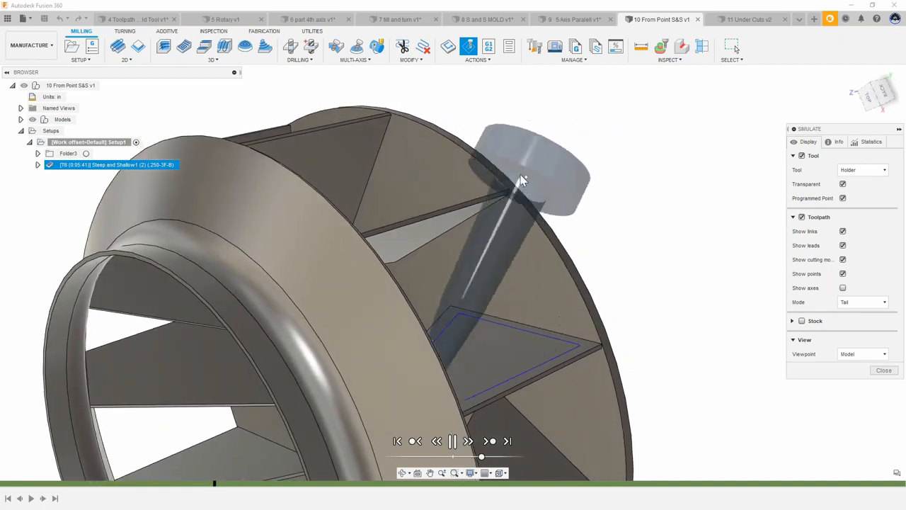
{"action": "mouse_move", "coordinate": [564, 186]}
{"action": "middle_mouse_down", "text": "shift"}
{"action": "mouse_move", "coordinate": [530, 181]}
{"action": "mouse_move", "coordinate": [546, 209]}
{"action": "middle_mouse_up", "text": "shift"}
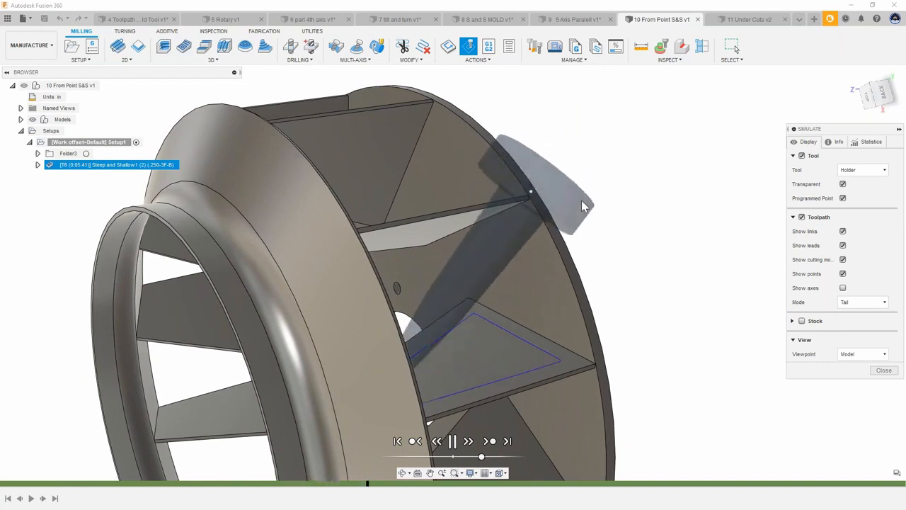
{"action": "middle_click_drag", "start_coordinate": [585, 206], "coordinate": [694, 293], "text": "shift"}
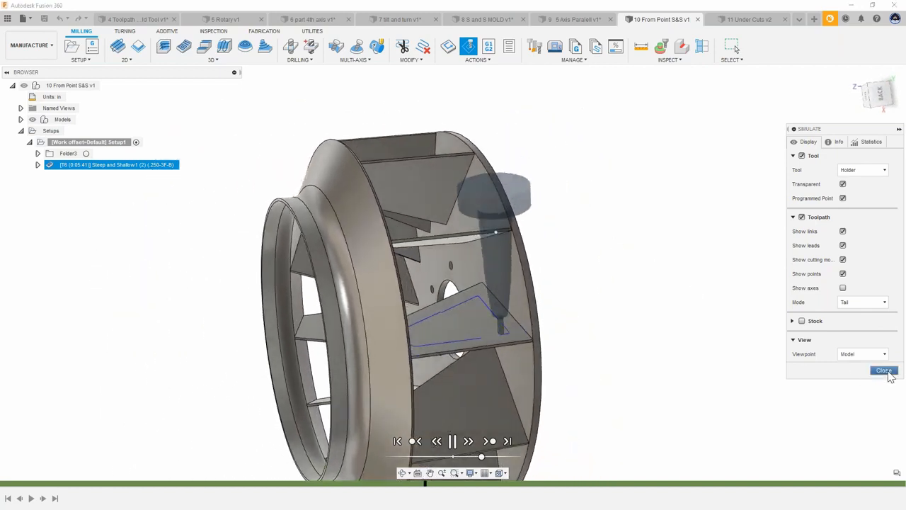
{"action": "left_click", "coordinate": [885, 371]}
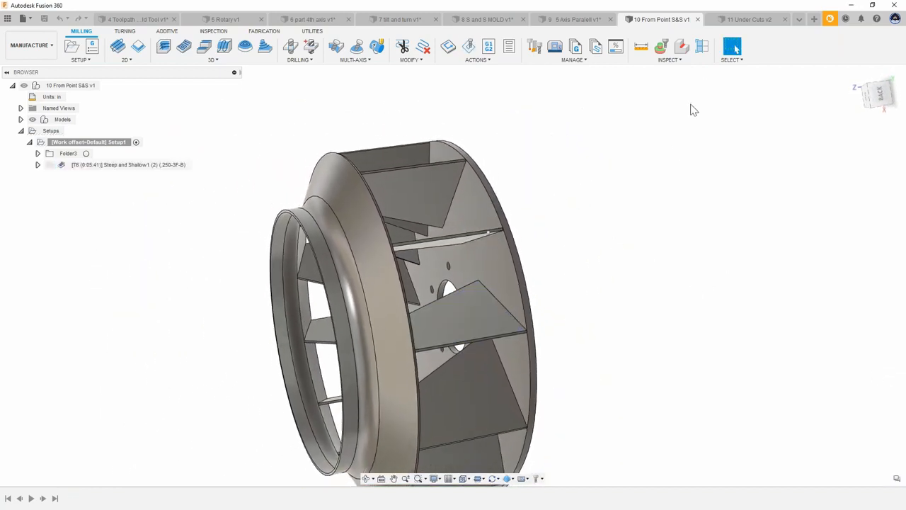
Step: Switch to the 11 Under Cuts v2 document and inspect the Rotary1 and Steep and Shallow toolpaths from several angles
{"action": "left_click", "coordinate": [744, 20]}
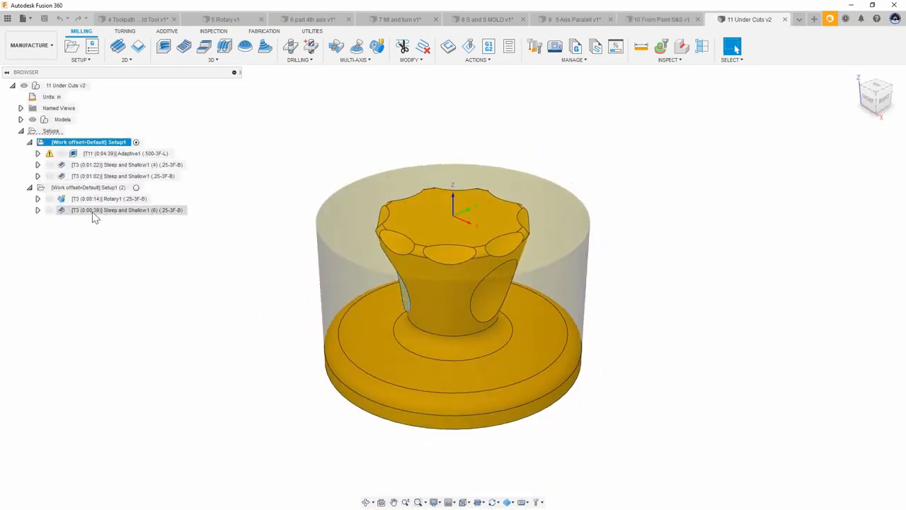
{"action": "left_click", "coordinate": [112, 201]}
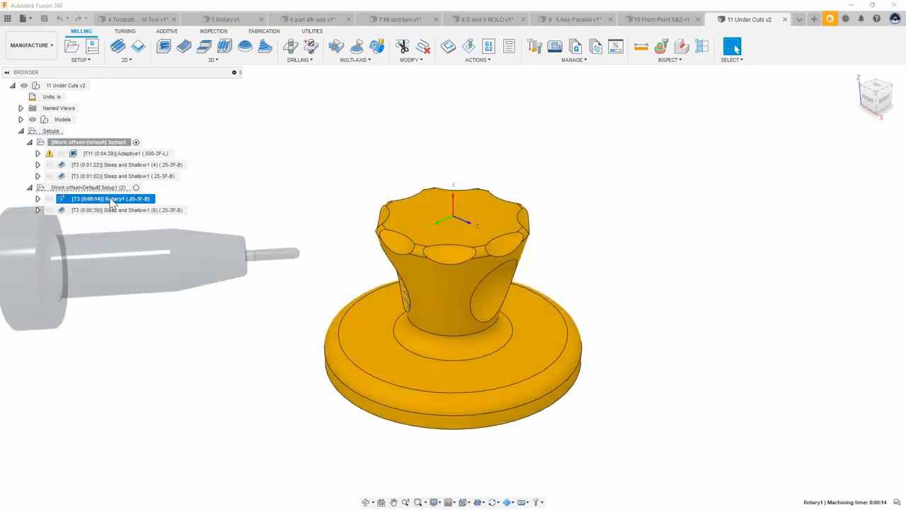
{"action": "middle_click_drag", "start_coordinate": [248, 238], "coordinate": [368, 256], "text": "shift"}
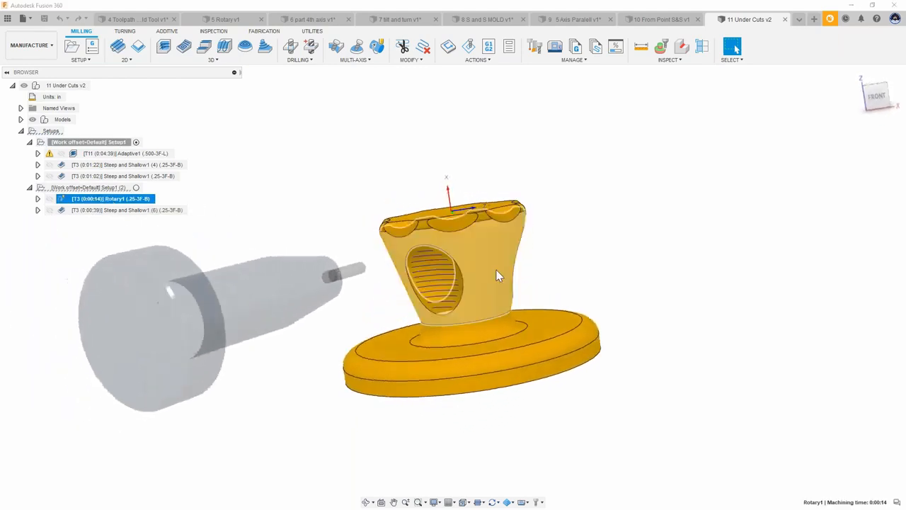
{"action": "middle_click_drag", "start_coordinate": [497, 277], "coordinate": [130, 233], "text": "shift"}
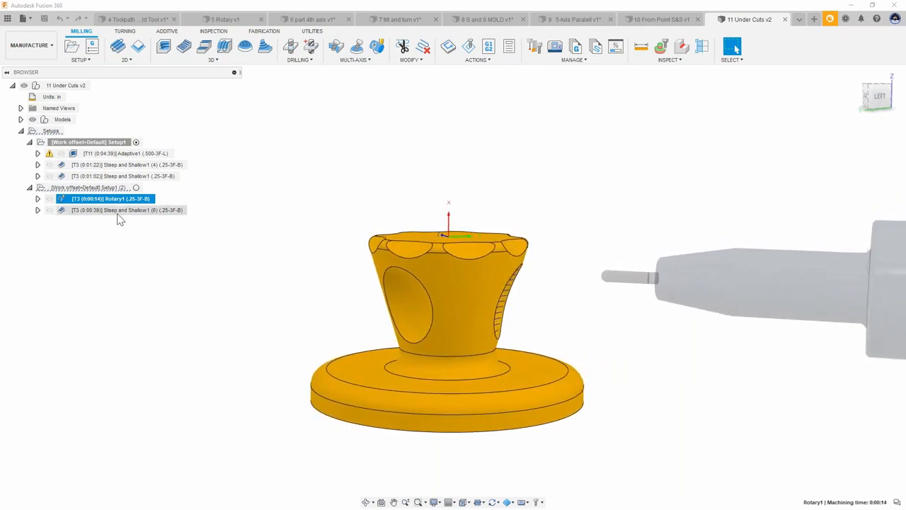
{"action": "left_click", "coordinate": [65, 210]}
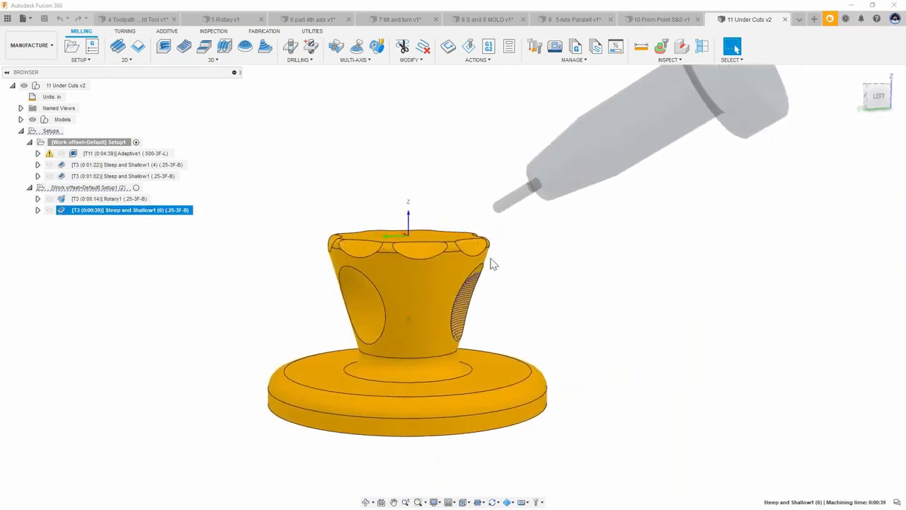
{"action": "middle_click_drag", "start_coordinate": [462, 320], "coordinate": [542, 145], "text": "shift"}
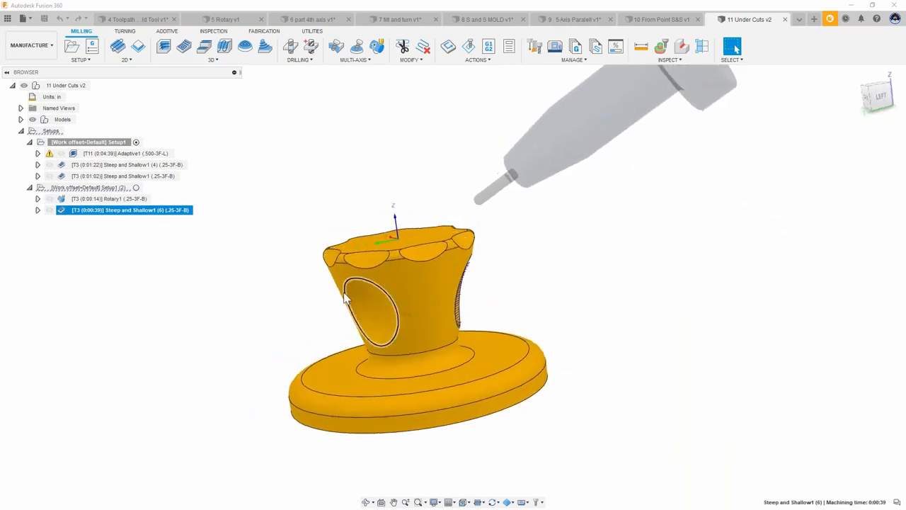
{"action": "left_click", "coordinate": [124, 165]}
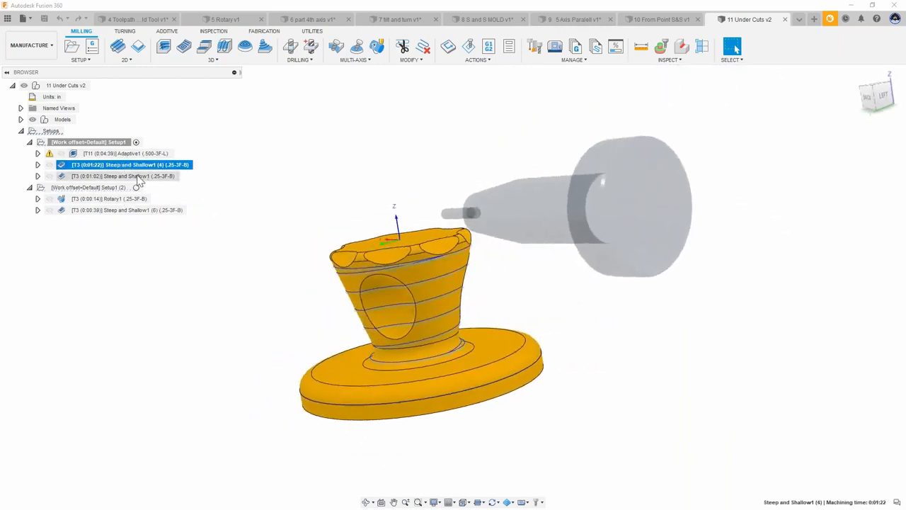
{"action": "left_click", "coordinate": [140, 177]}
{"action": "middle_click_drag", "start_coordinate": [322, 166], "coordinate": [500, 263], "text": "shift"}
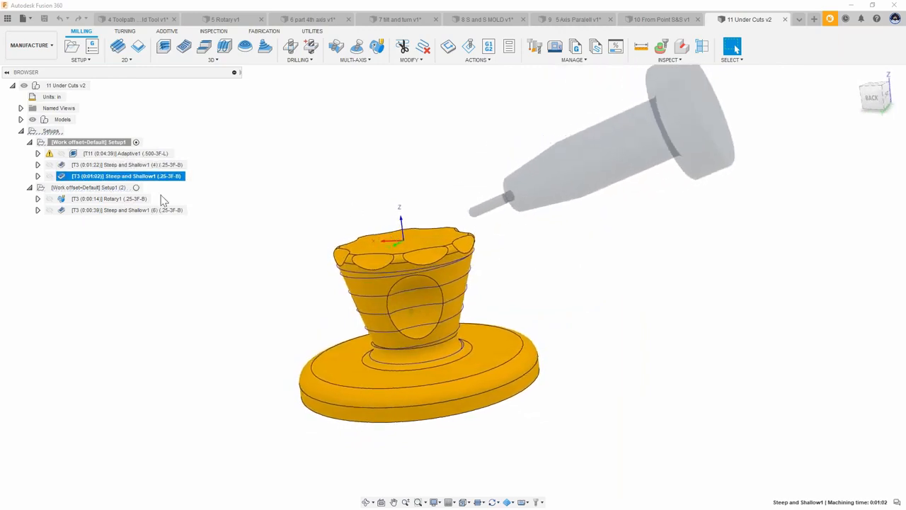
Step: Simulate the Steep and Shallow1 toolpath in the first setup, play it, and close the simulation
{"action": "right_click", "coordinate": [115, 177]}
{"action": "left_click", "coordinate": [142, 240]}
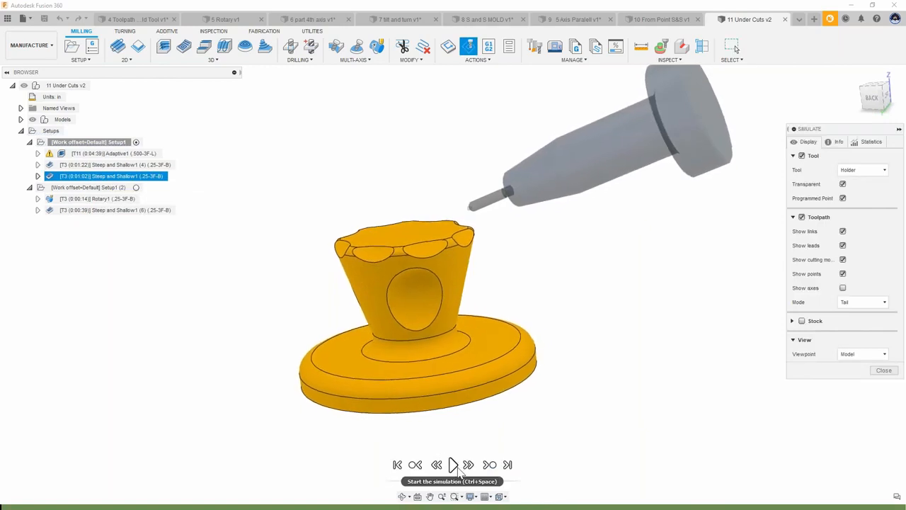
{"action": "left_click", "coordinate": [453, 465]}
{"action": "left_click_drag", "start_coordinate": [487, 481], "coordinate": [478, 480]}
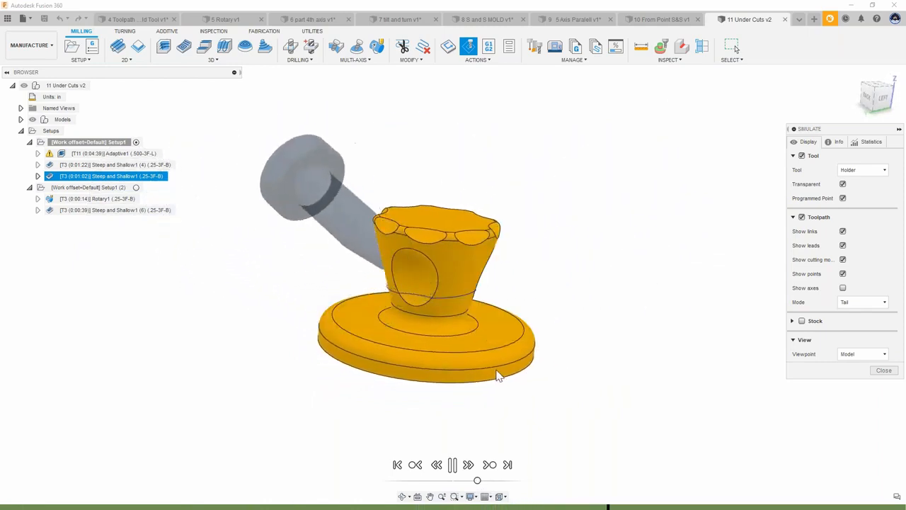
{"action": "left_click", "coordinate": [884, 370]}
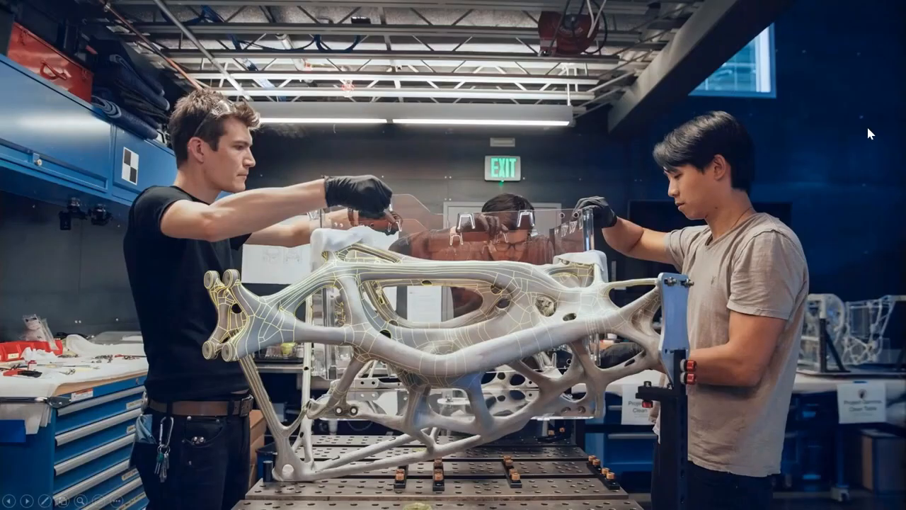
{"action": "key", "text": "Right"}
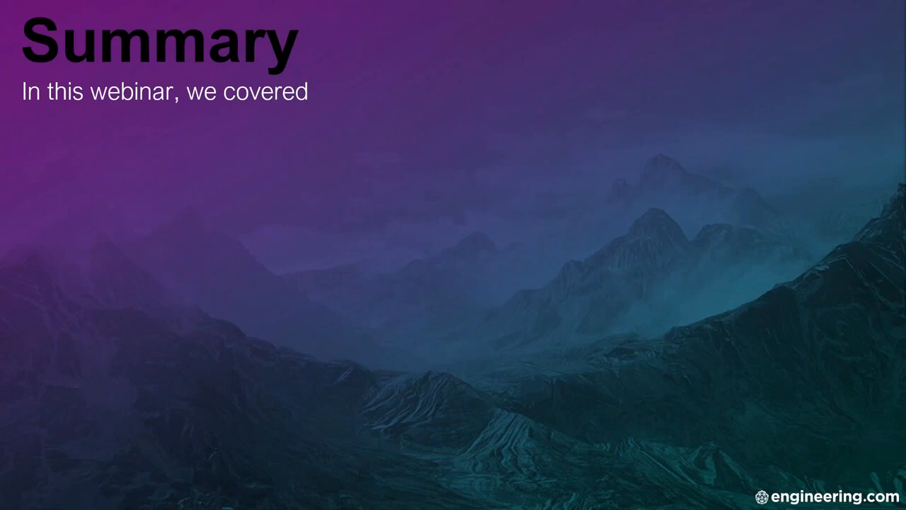
{"action": "key", "text": "Right"}
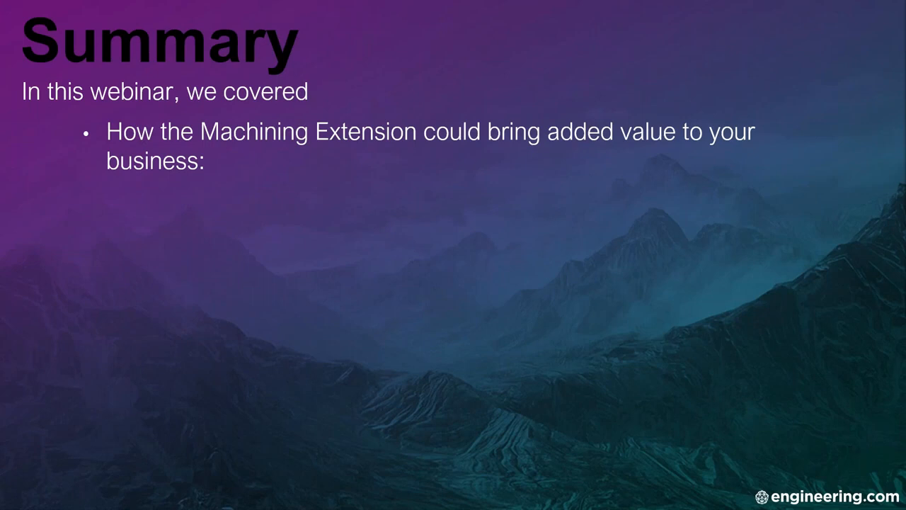
{"action": "key", "text": "Right"}
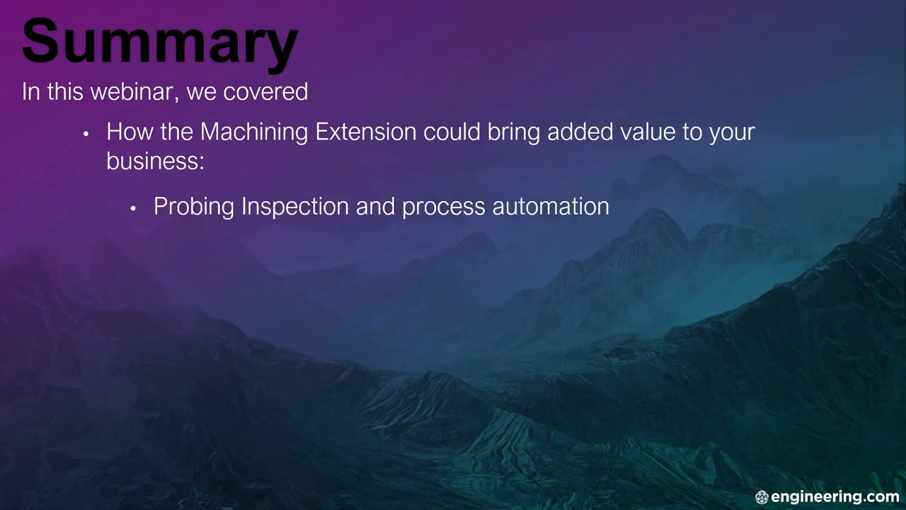
{"action": "key", "text": "Right"}
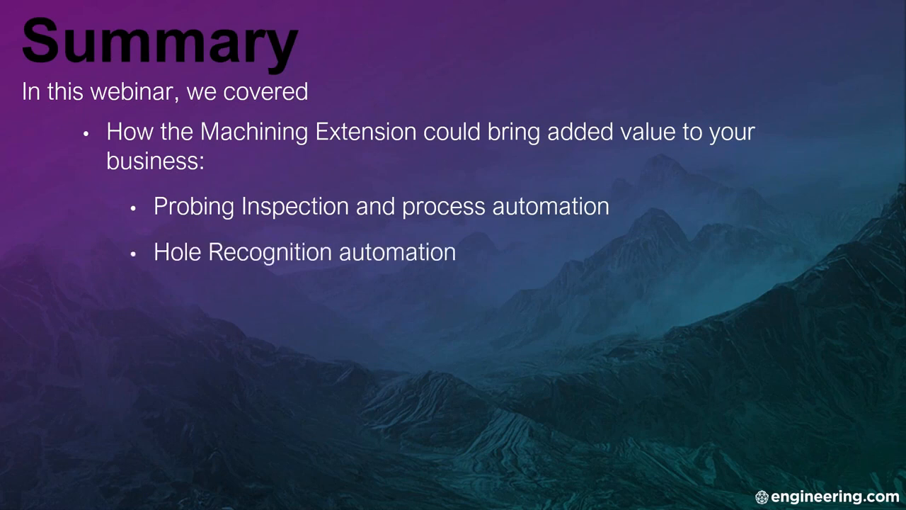
{"action": "key", "text": "Right"}
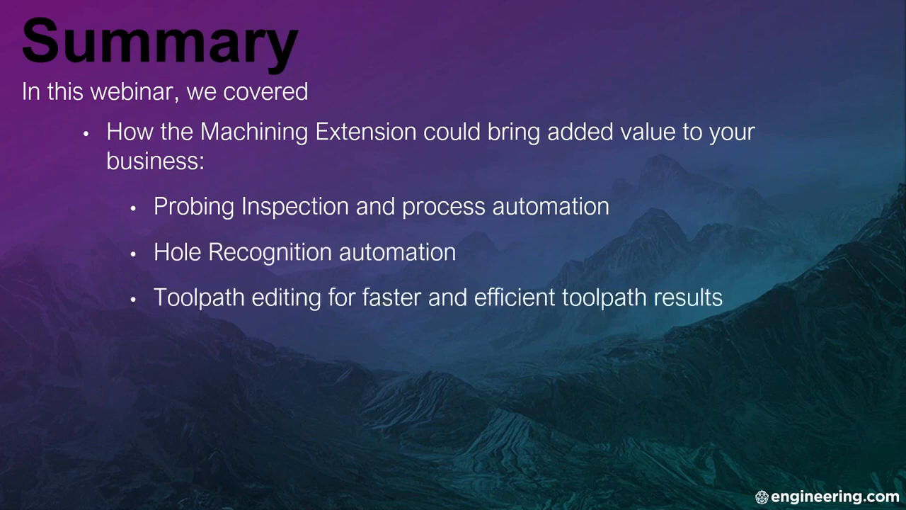